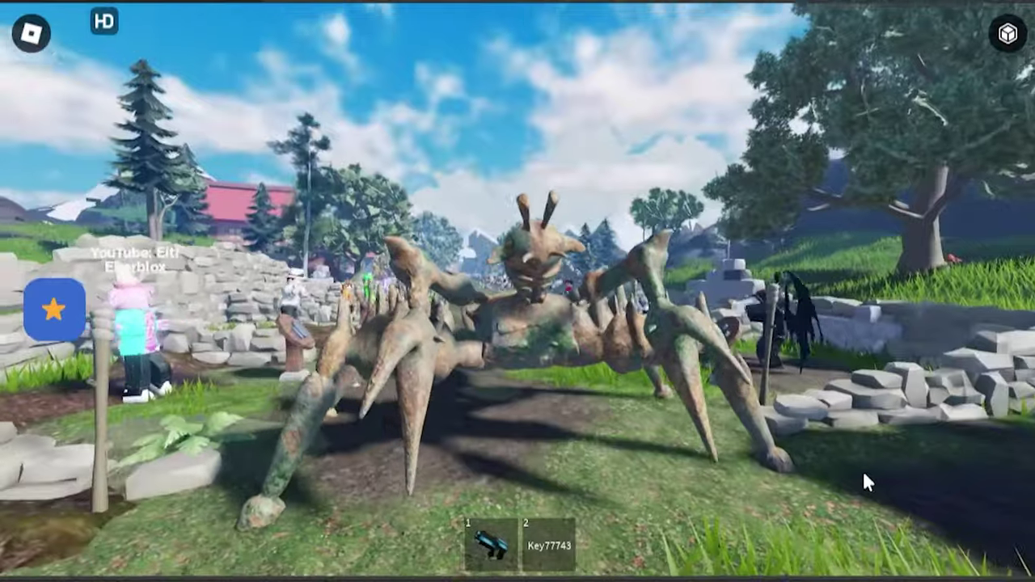
pyautogui.moveTo(864, 475); pyautogui.dragTo(589, 321, button='right')
pyautogui.press('s')
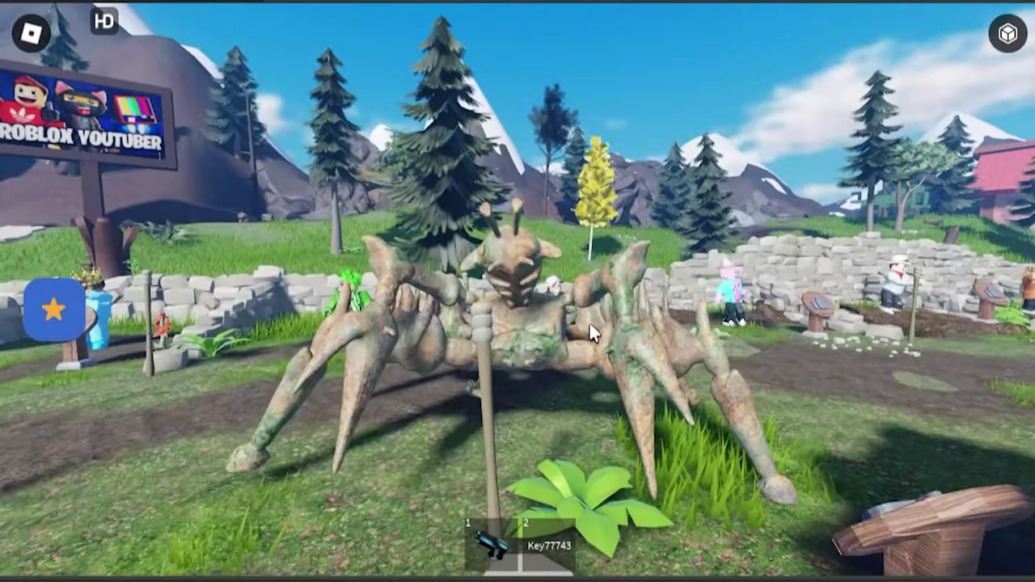
pyautogui.moveTo(589, 321); pyautogui.dragTo(589, 321, button='right')
pyautogui.scroll(5, 588, 321)
pyautogui.scroll(-5, 589, 321)
pyautogui.moveTo(473, 241); pyautogui.dragTo(472, 237, button='right')
pyautogui.scroll(3, 472, 240)
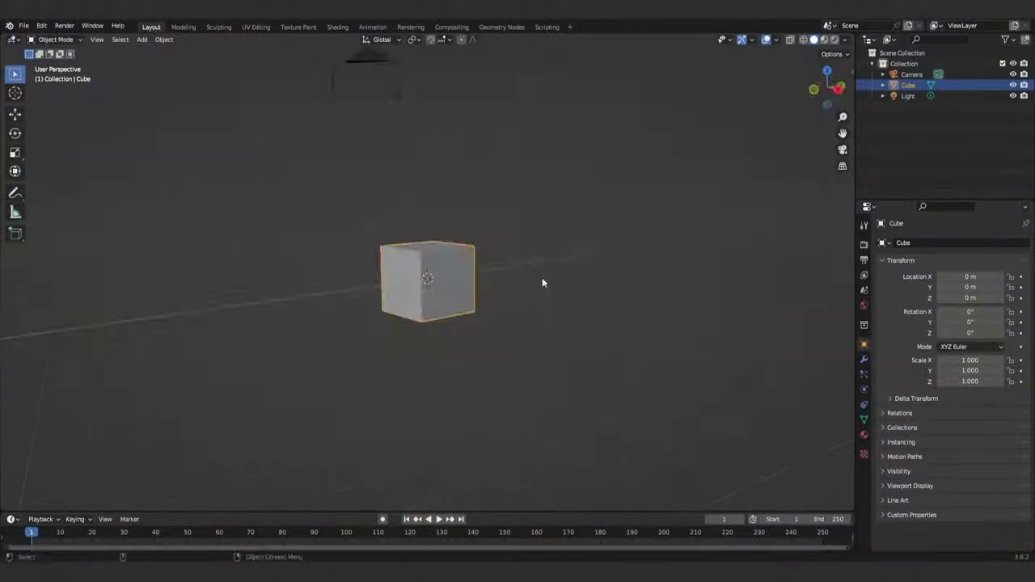
# - Delete the default camera, light and cube so the scene is empty
pyautogui.moveTo(543, 280); pyautogui.dragTo(521, 299, button='middle')
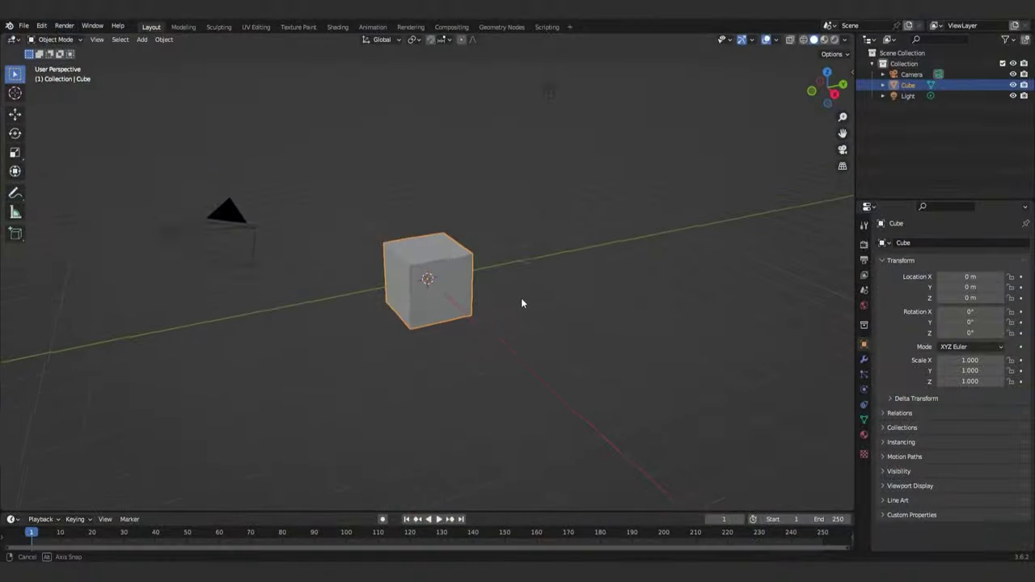
pyautogui.scroll(-3, 521, 299)
pyautogui.click(406, 284)
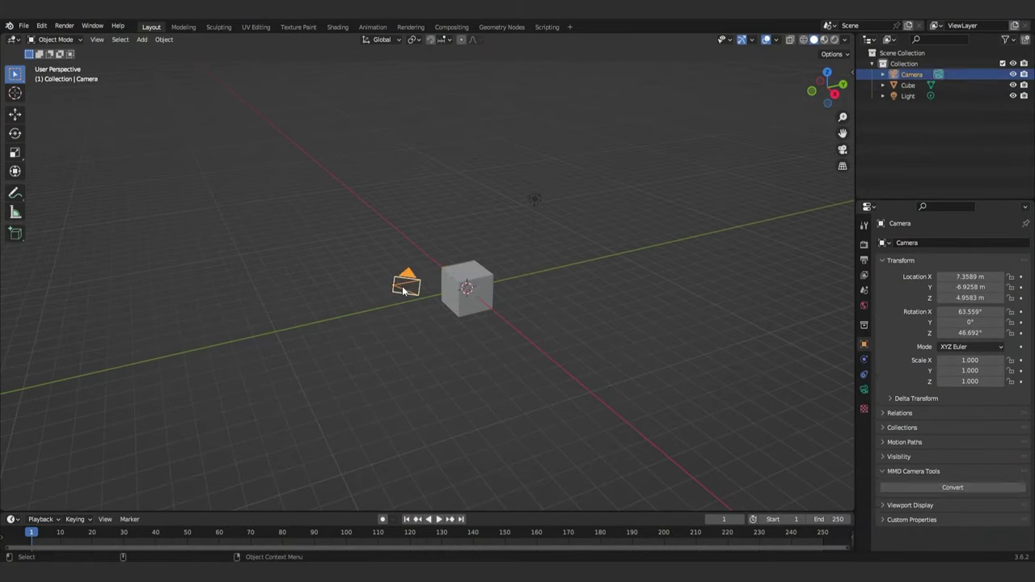
pyautogui.press('Delete')
pyautogui.click(534, 200)
pyautogui.press('Delete')
pyautogui.click(482, 271)
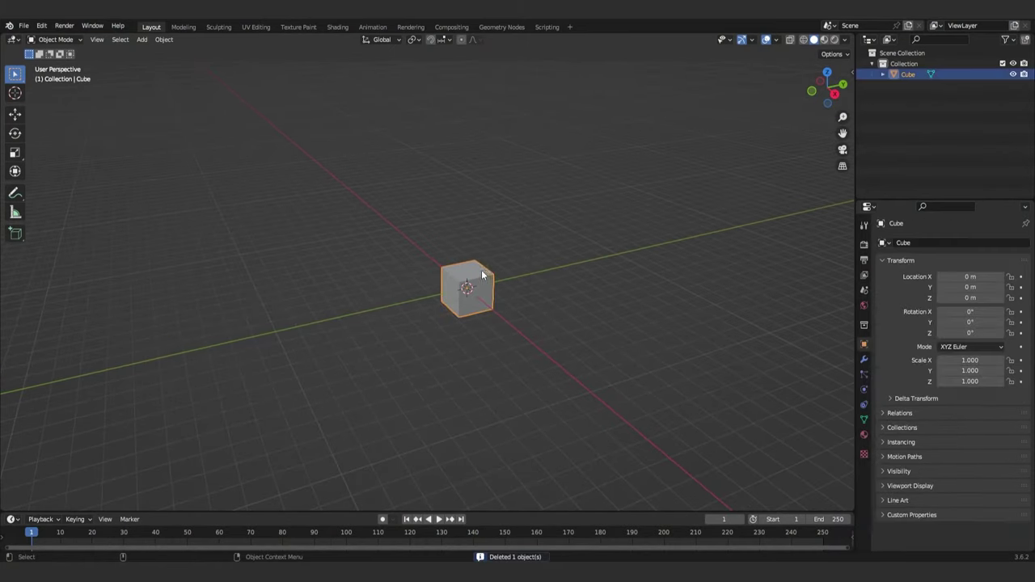
pyautogui.press('Delete')
# - Add a new cube mesh to the empty scene
pyautogui.hotkey('shift', 'a')
pyautogui.moveTo(507, 276)
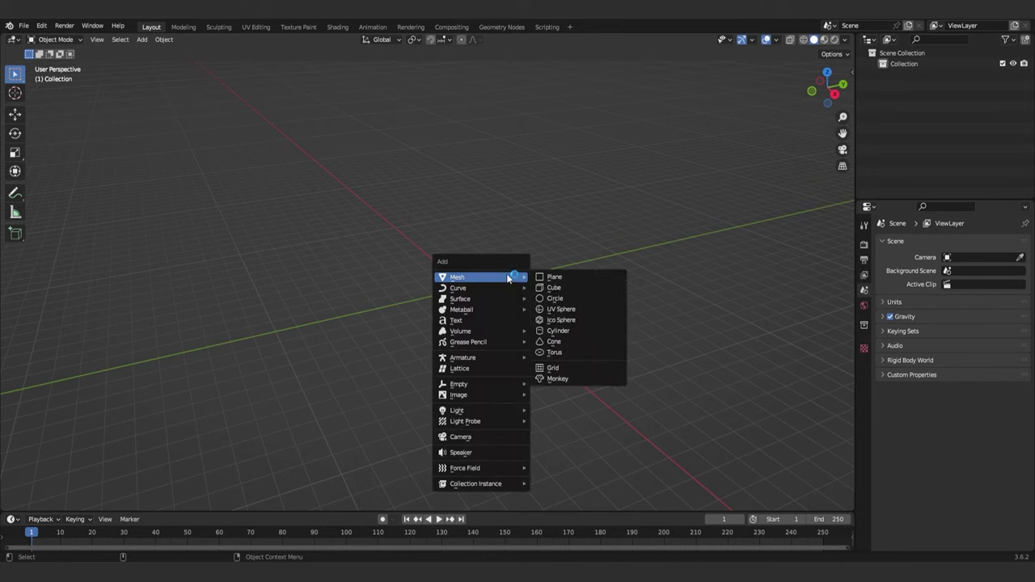
pyautogui.click(559, 296)
pyautogui.moveTo(529, 291); pyautogui.dragTo(503, 265, button='middle')
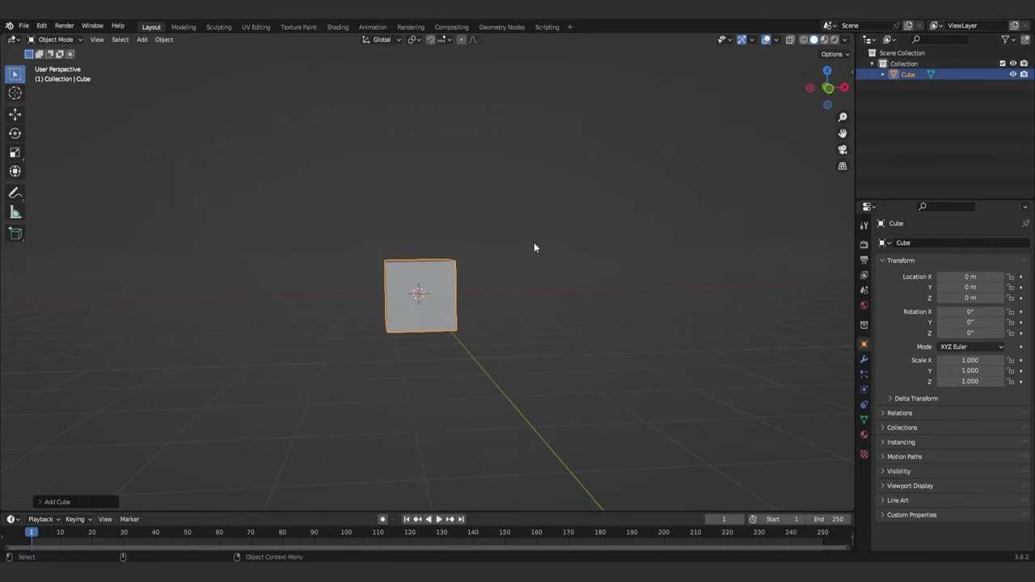
pyautogui.moveTo(359, 252); pyautogui.dragTo(505, 240, button='middle')
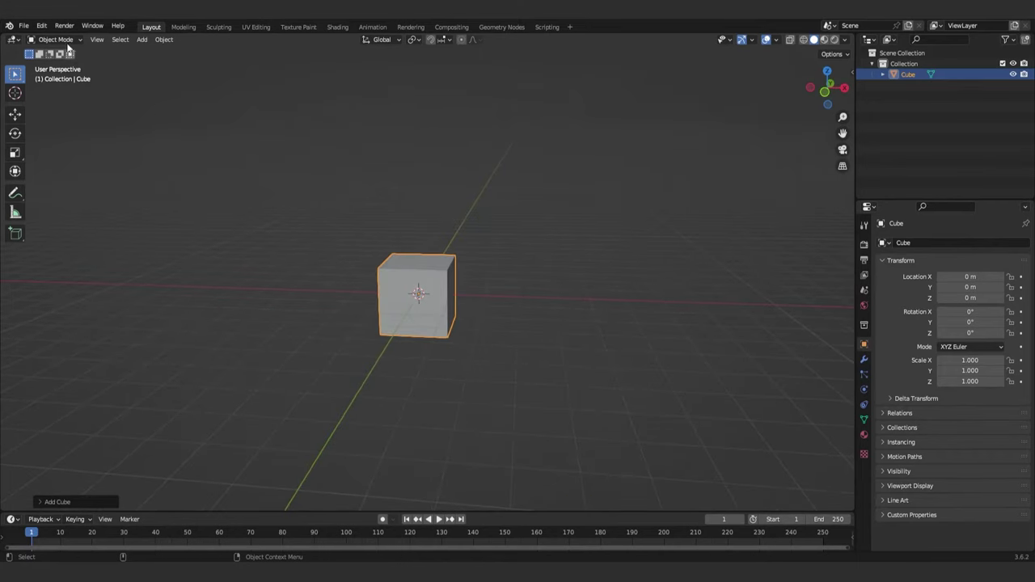
# - Search the add-ons in the preferences for "mirro" to check that Mesh: Auto Mirror is enabled, and close the preferences
pyautogui.click(43, 26)
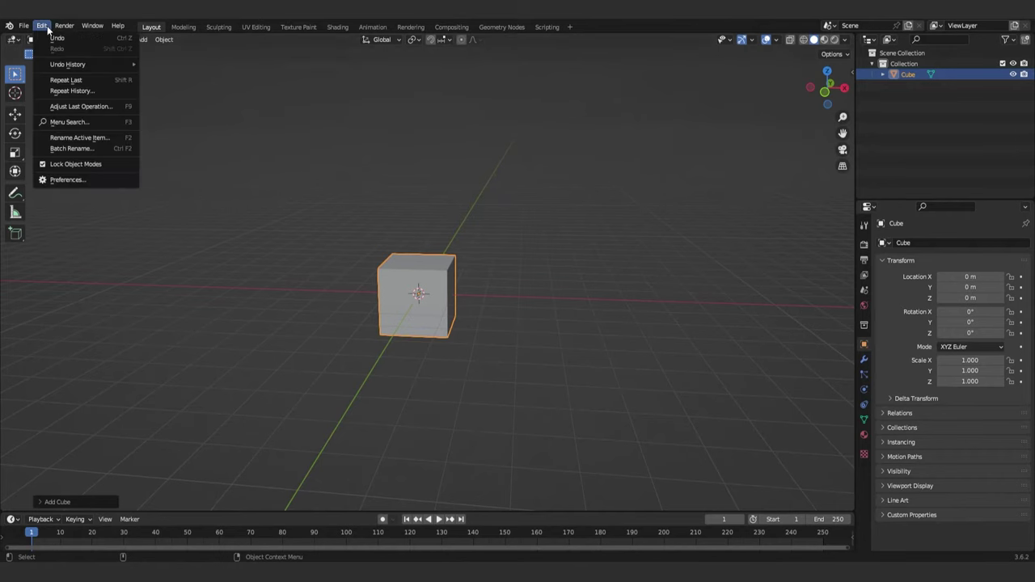
pyautogui.click(81, 180)
pyautogui.click(42, 136)
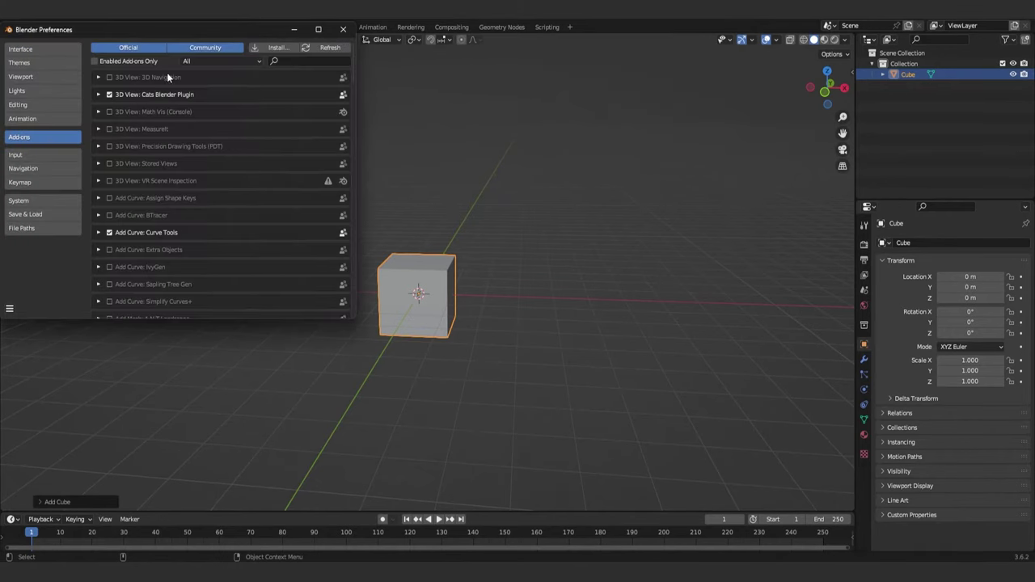
pyautogui.click(300, 59)
pyautogui.write('mirro')
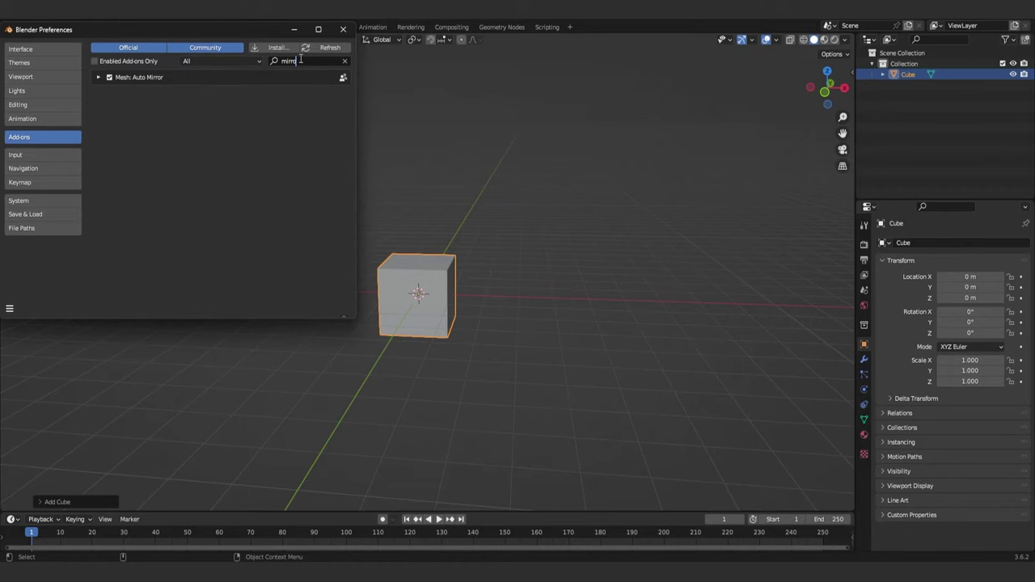
pyautogui.click(344, 30)
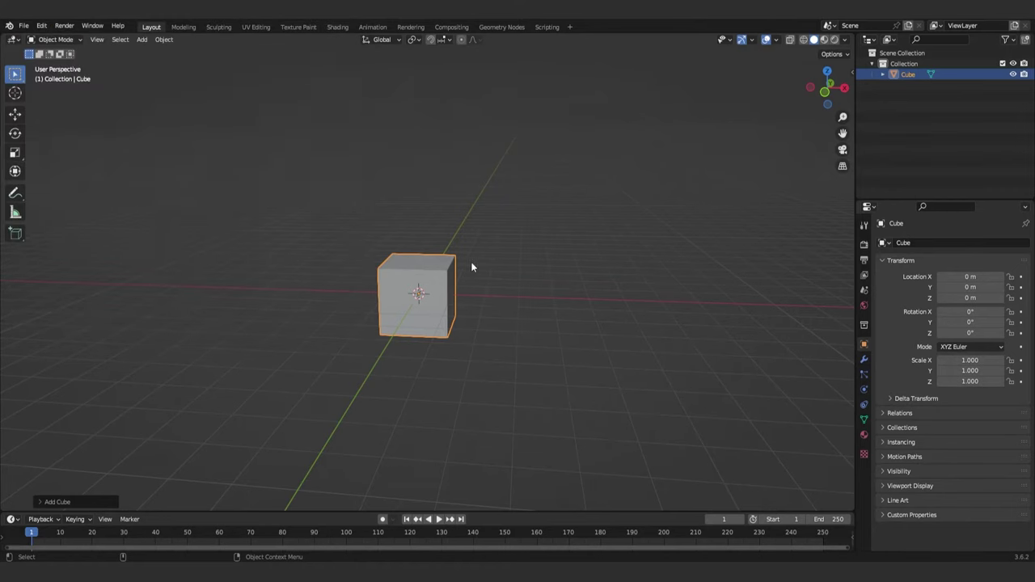
# - Apply AutoMirror to the cube along the X axis with positive orientation, and enter Edit Mode on the mirrored mesh
pyautogui.press('n')
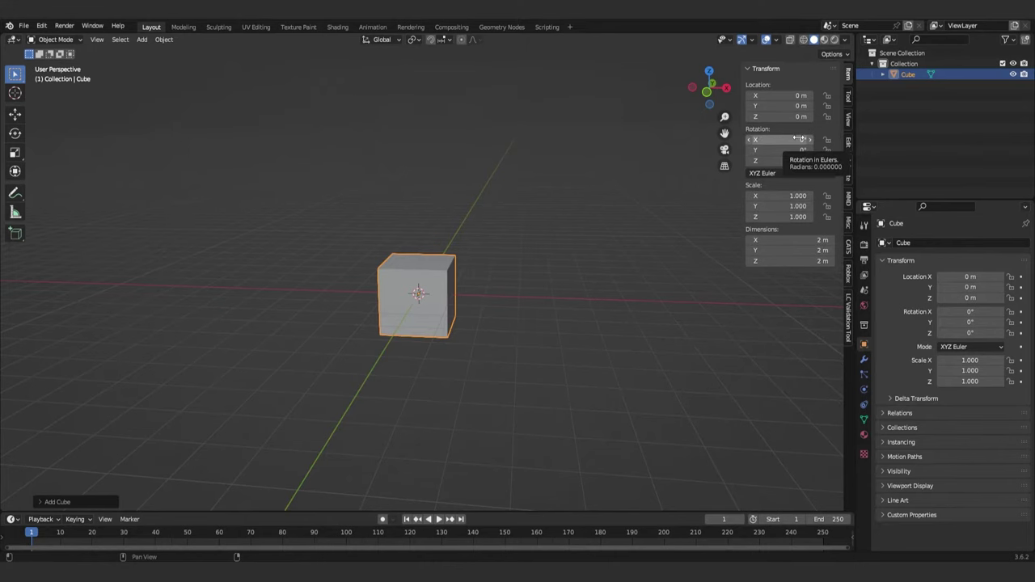
pyautogui.click(848, 145)
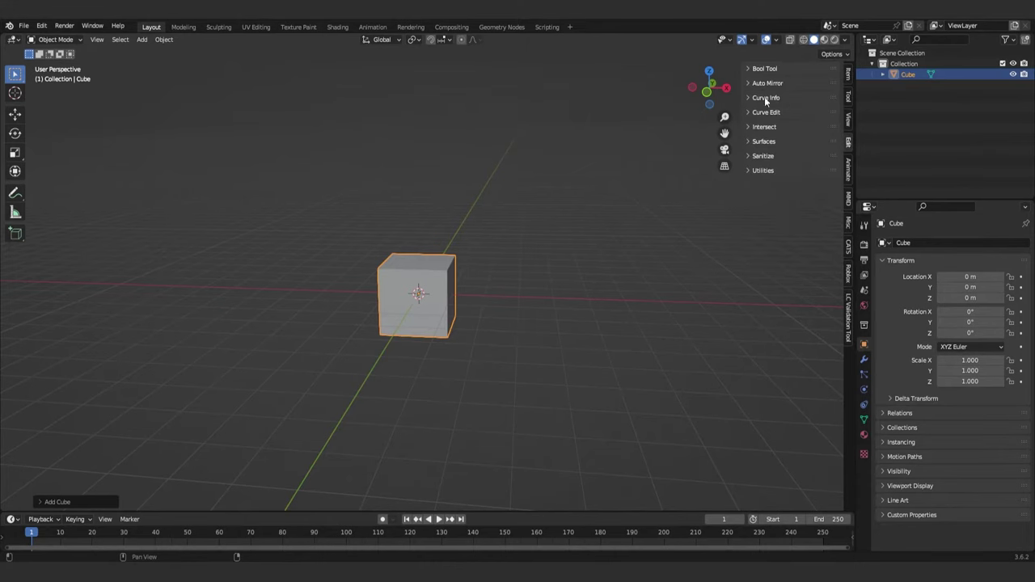
pyautogui.click(748, 84)
pyautogui.moveTo(579, 166); pyautogui.dragTo(543, 206, button='middle')
pyautogui.moveTo(469, 212); pyautogui.dragTo(453, 172, button='middle')
pyautogui.moveTo(430, 249); pyautogui.dragTo(417, 295, button='middle')
pyautogui.press('Tab')
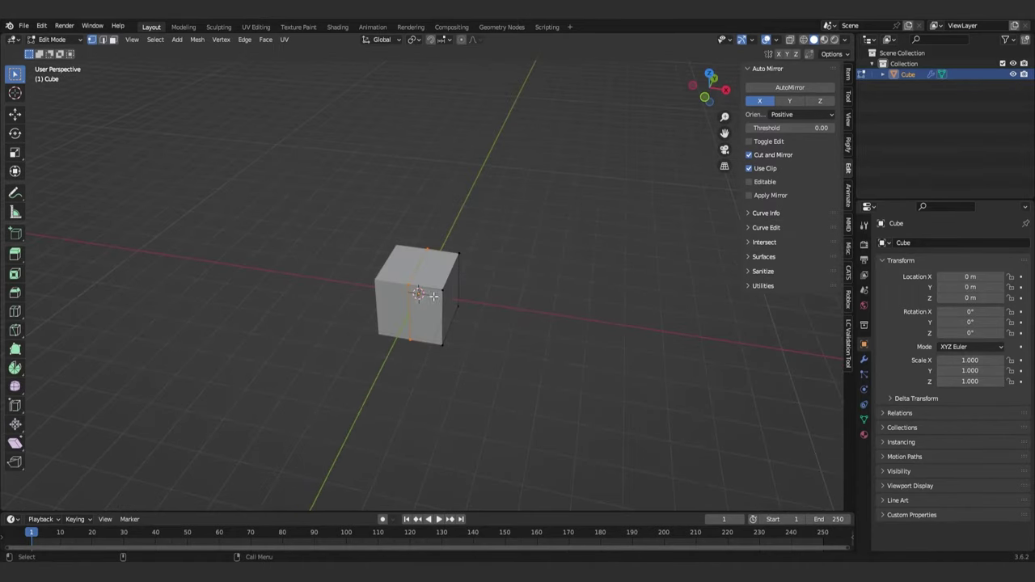
# - Try moving the upper outer corner vertex of the mirrored cube outward, and undo the move
pyautogui.scroll(3, 417, 294)
pyautogui.moveTo(467, 266); pyautogui.dragTo(506, 224, button='middle')
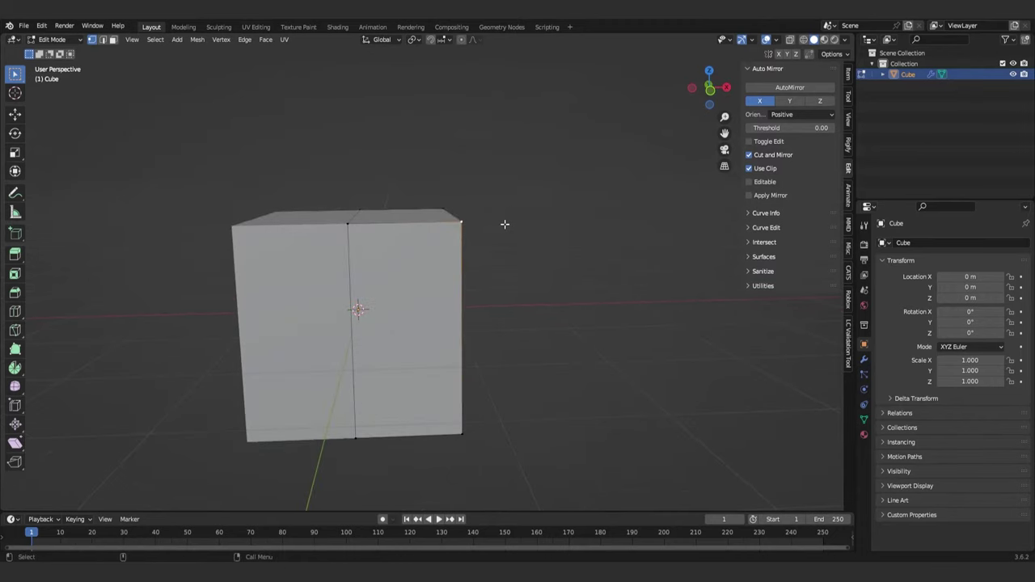
pyautogui.press('g')
pyautogui.click(569, 216)
pyautogui.hotkey('ctrl', 'z')
# - Extrude the cube's outer side face outward along X and scale the extruded end face up so it flares
pyautogui.scroll(-3, 575, 218)
pyautogui.moveTo(575, 217); pyautogui.dragTo(529, 241, button='middle')
pyautogui.scroll(-2, 528, 241)
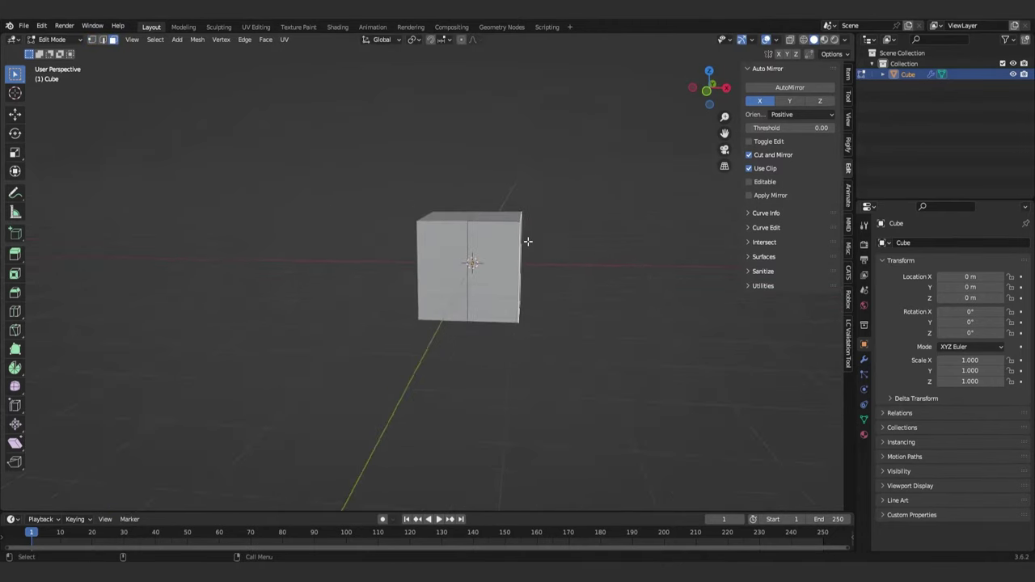
pyautogui.scroll(1, 591, 241)
pyautogui.press('e')
pyautogui.click(600, 245)
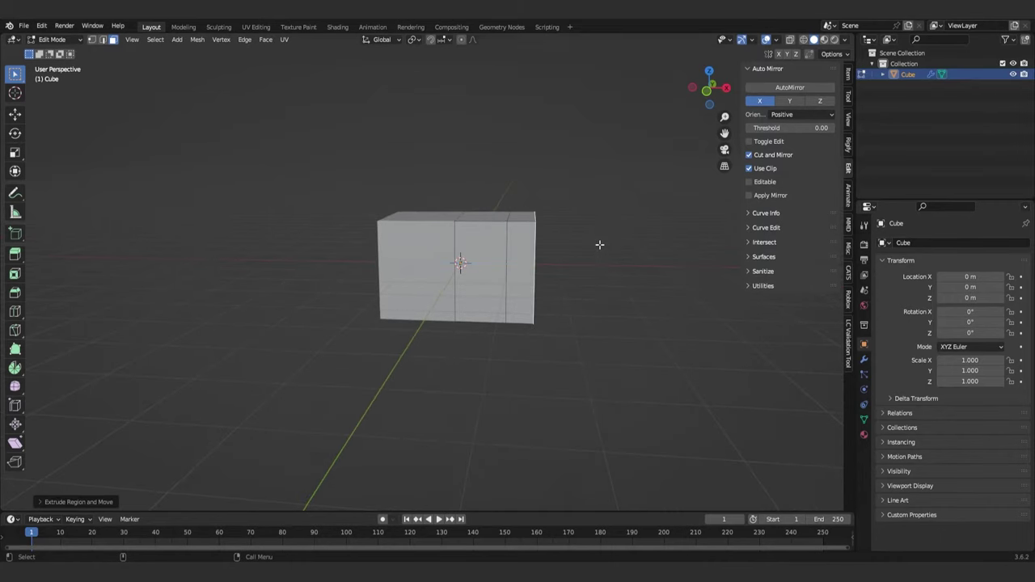
pyautogui.press('s')
pyautogui.click(612, 235)
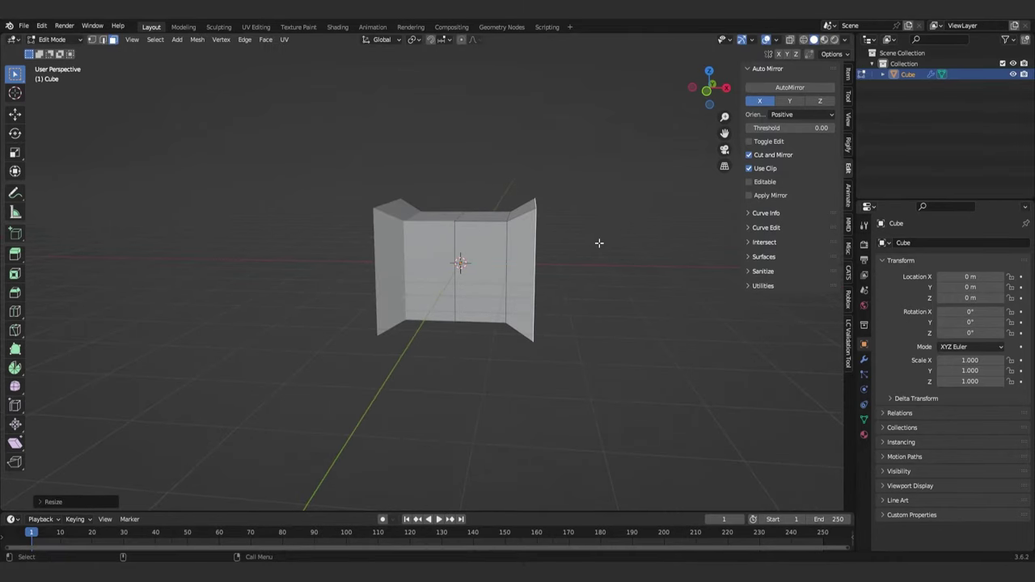
# - Inset the flared end face and extrude the inner face outward into a block
pyautogui.moveTo(599, 245); pyautogui.dragTo(638, 243, button='middle')
pyautogui.press('i')
pyautogui.click(638, 243)
pyautogui.press('e')
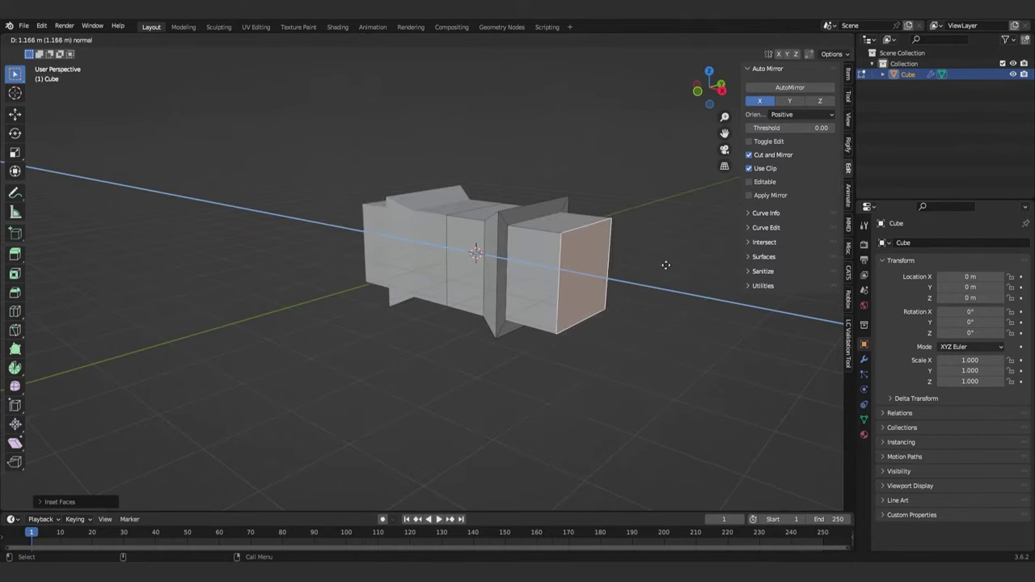
pyautogui.click(680, 270)
# - Rotate the extruded end face, trying the global Y and X axes before constraining it to the global Z axis
pyautogui.moveTo(679, 270); pyautogui.dragTo(618, 252, button='middle')
pyautogui.press('r')
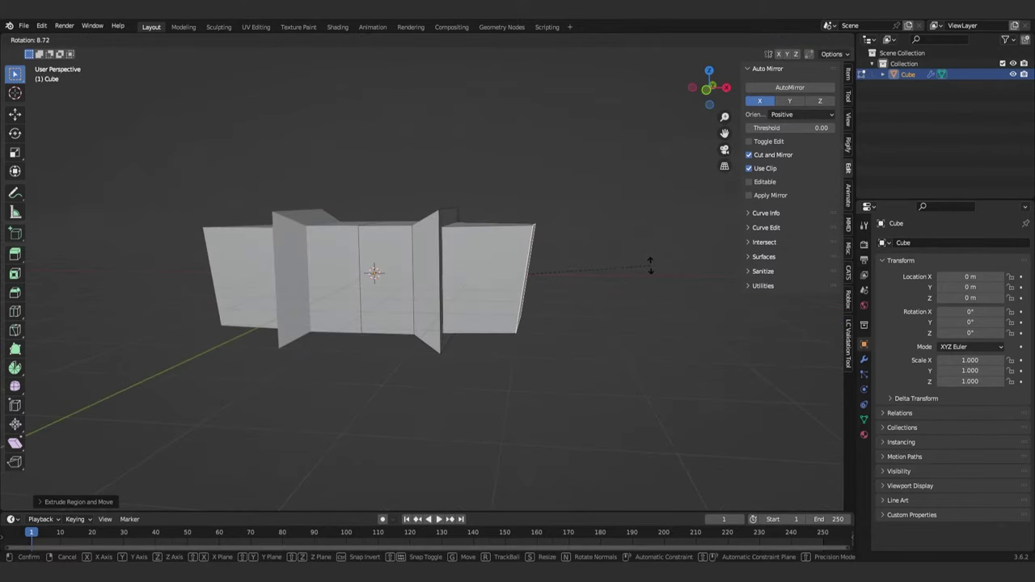
pyautogui.press('y')
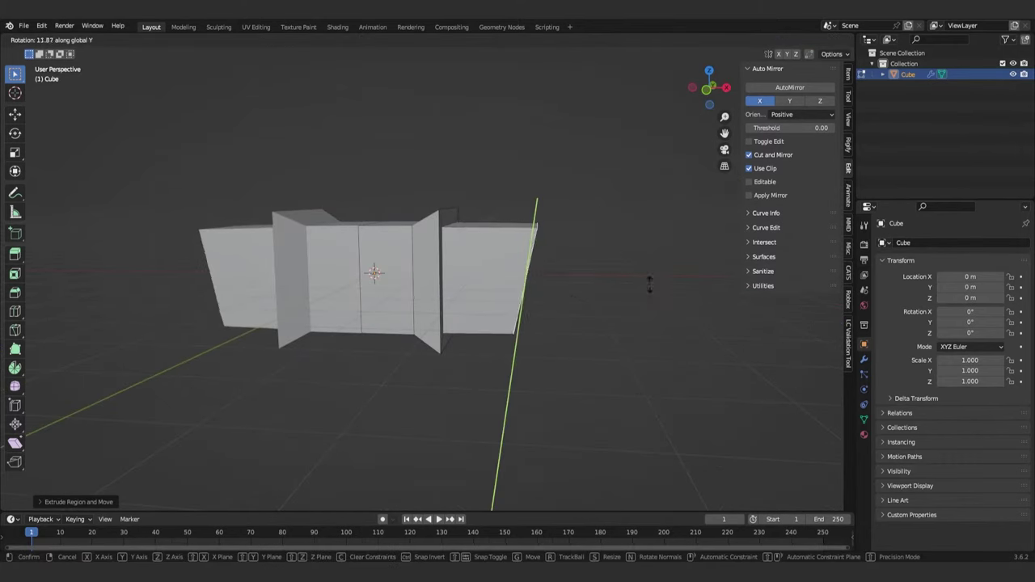
pyautogui.press('x')
pyautogui.press('z')
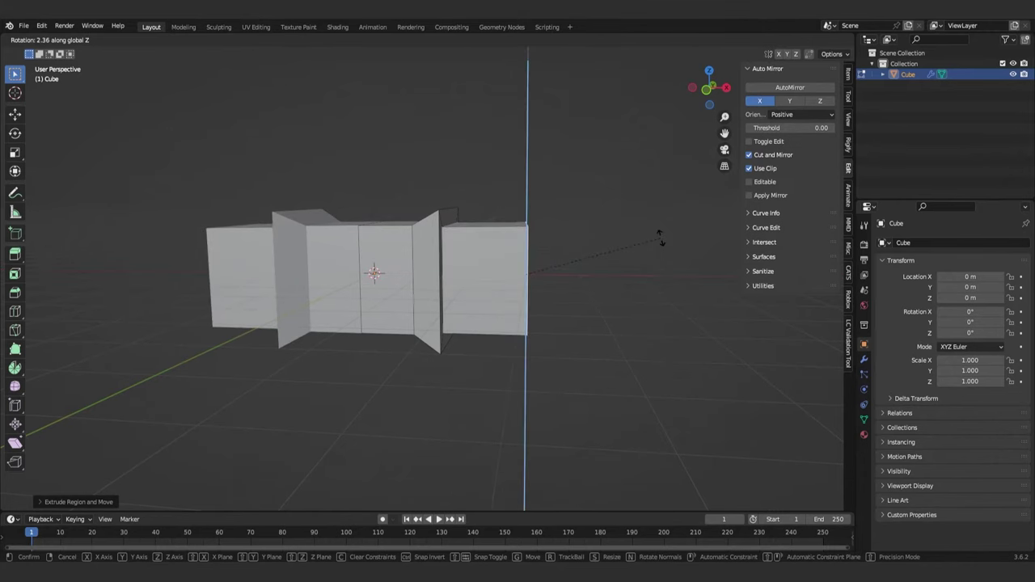
pyautogui.click(517, 259)
pyautogui.moveTo(517, 259); pyautogui.dragTo(616, 260, button='middle')
pyautogui.moveTo(536, 257); pyautogui.dragTo(515, 261, button='middle')
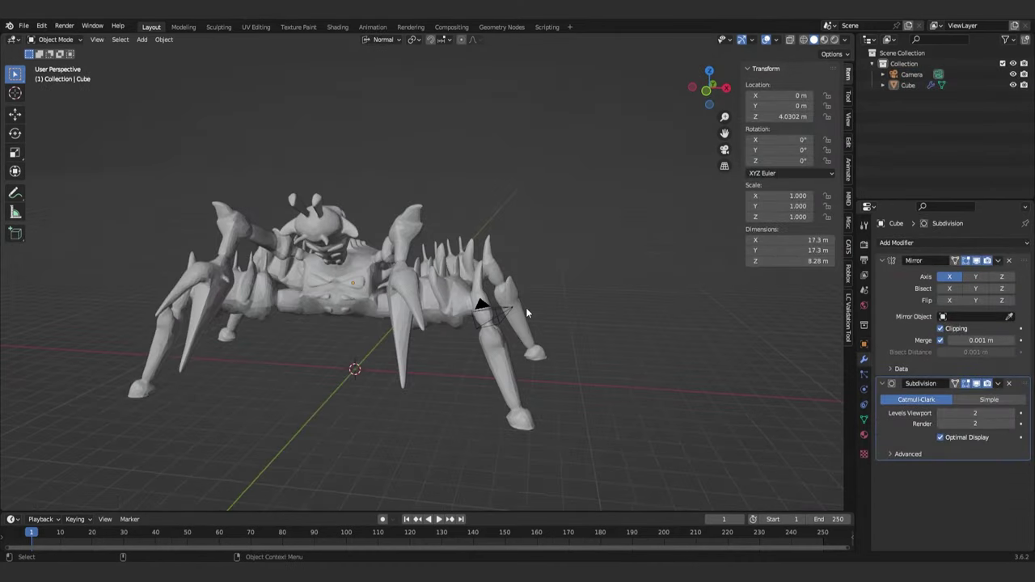
# - Select the finished creature mesh and compare it with the Mirror modifier's viewport display off and on
pyautogui.moveTo(526, 308); pyautogui.dragTo(364, 290, button='middle')
pyautogui.scroll(2, 365, 290)
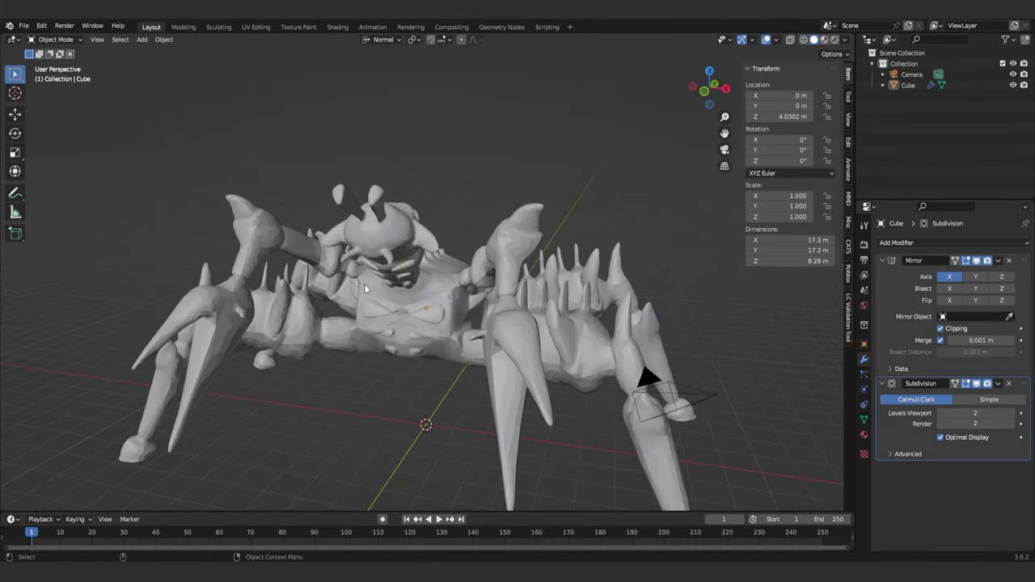
pyautogui.click(390, 294)
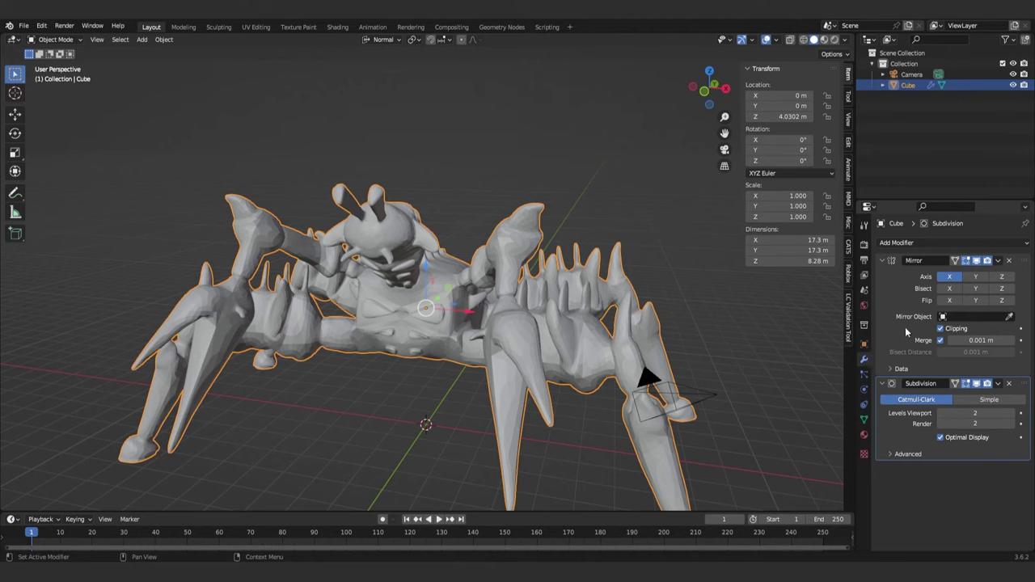
pyautogui.click(977, 262)
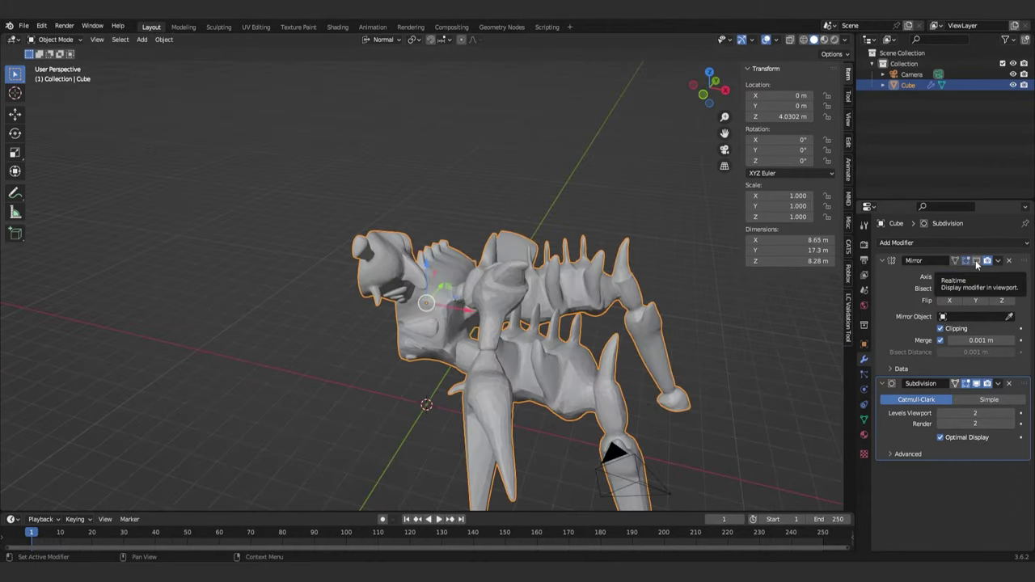
pyautogui.click(977, 261)
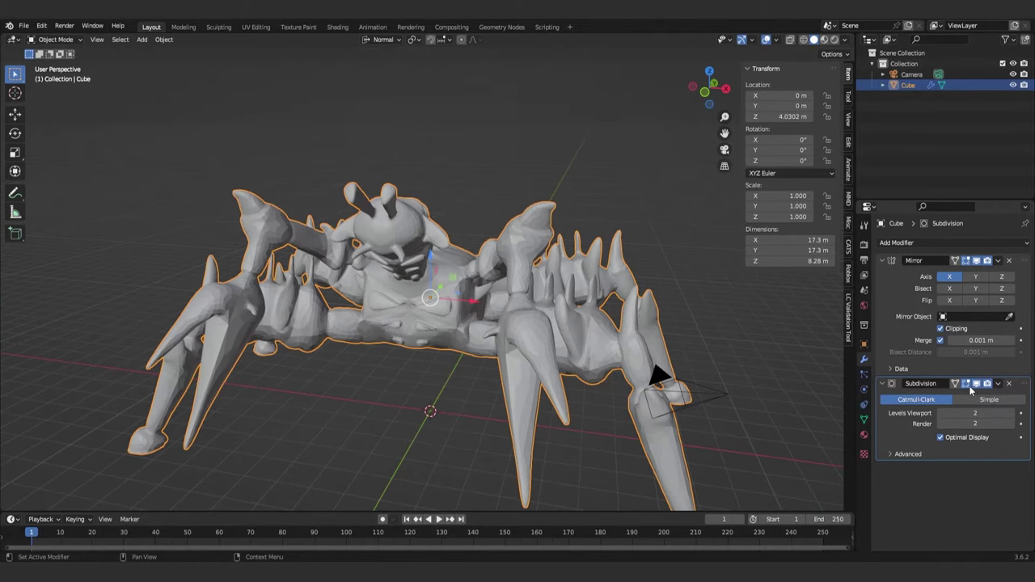
# - Compare the creature with the Subdivision modifier's viewport display off and on, keeping its viewport level at 2
pyautogui.click(965, 383)
pyautogui.moveTo(614, 381); pyautogui.dragTo(565, 378, button='middle')
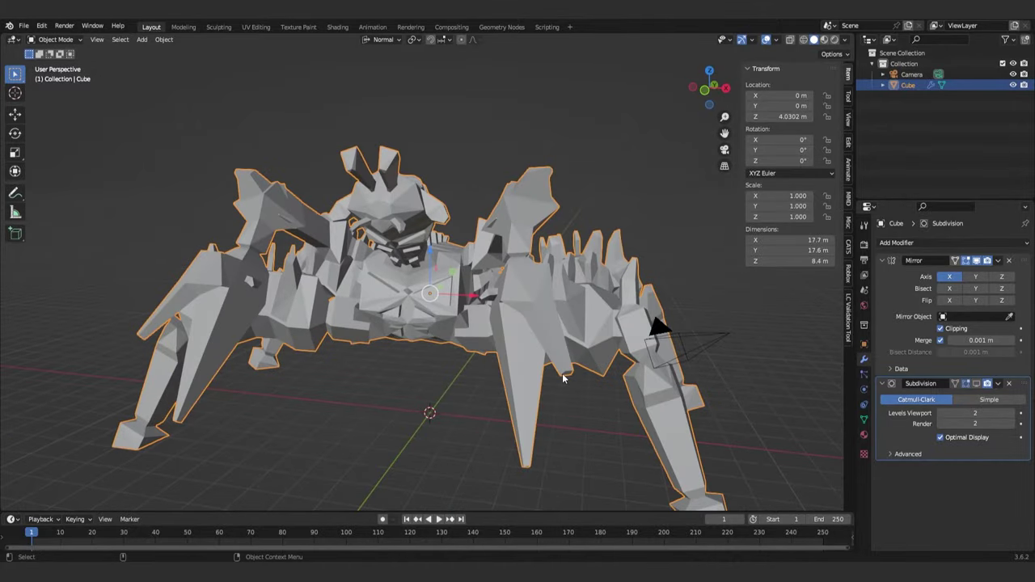
pyautogui.moveTo(561, 375); pyautogui.dragTo(548, 304, button='middle')
pyautogui.hotkey('ctrl', '2')
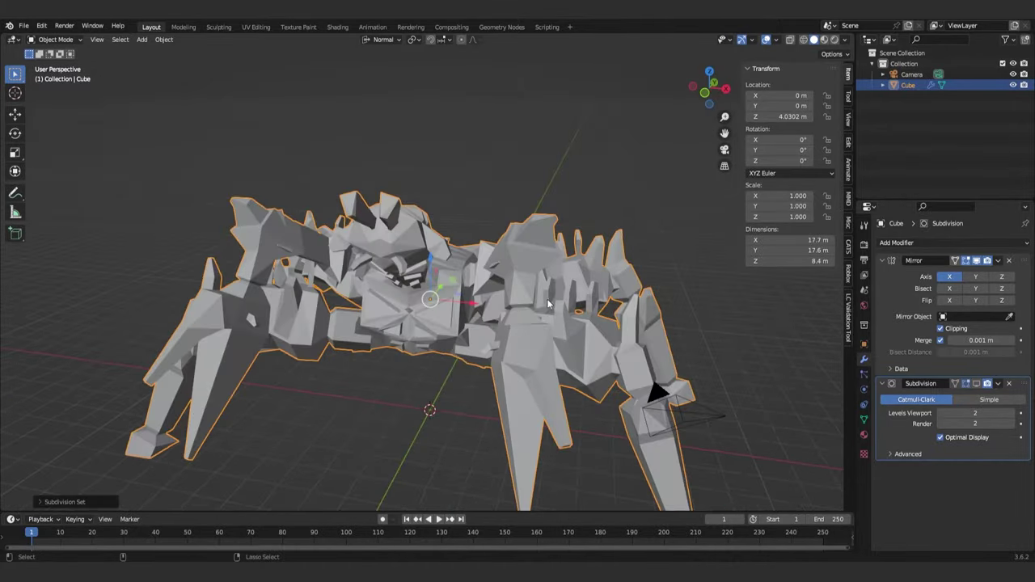
pyautogui.click(977, 384)
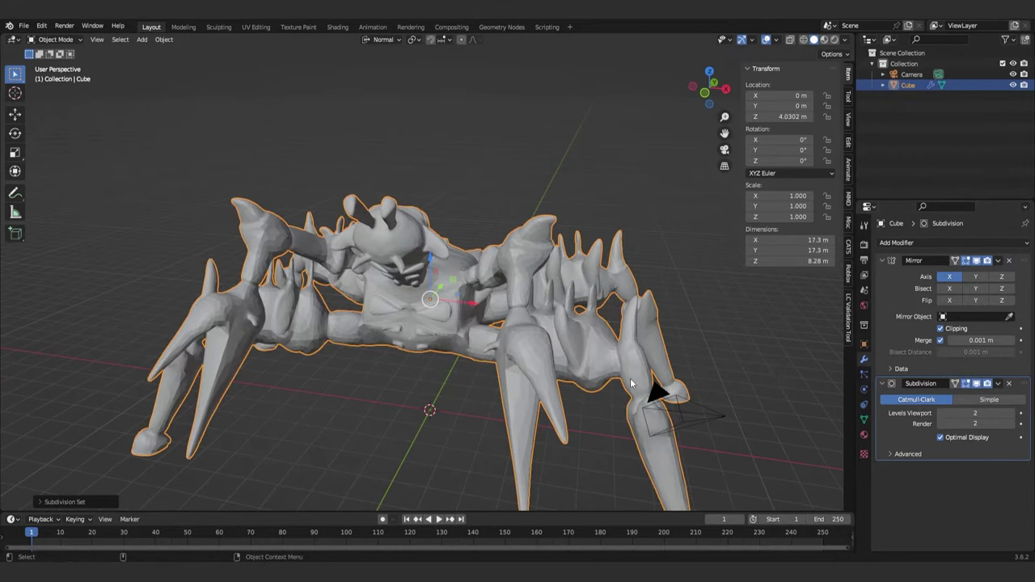
# - Try viewport subdivision levels 4, 5 and 1 on the creature, and set the level back to 2
pyautogui.moveTo(632, 384); pyautogui.dragTo(635, 374, button='middle')
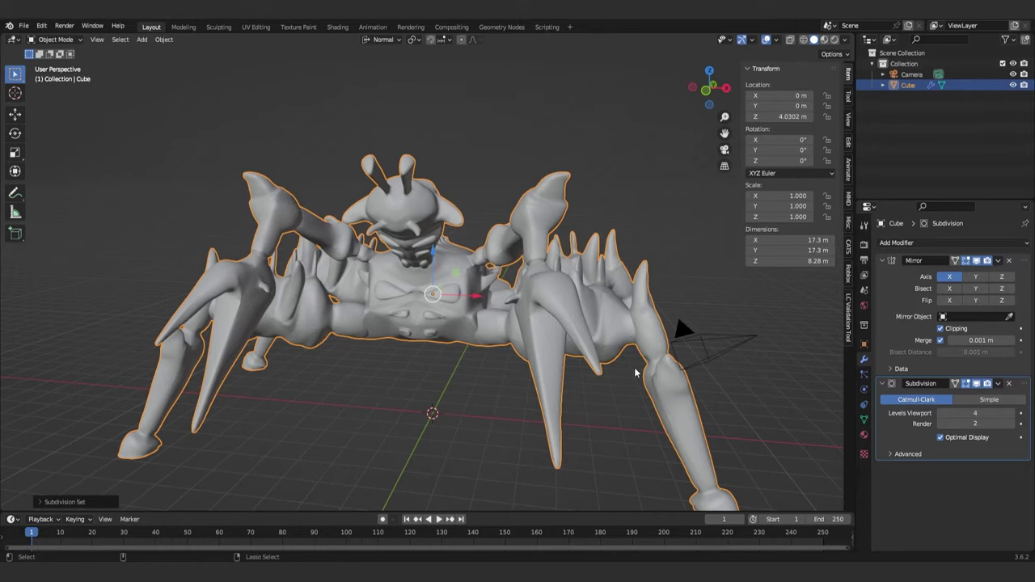
pyautogui.hotkey('ctrl', '5')
pyautogui.scroll(3, 627, 370)
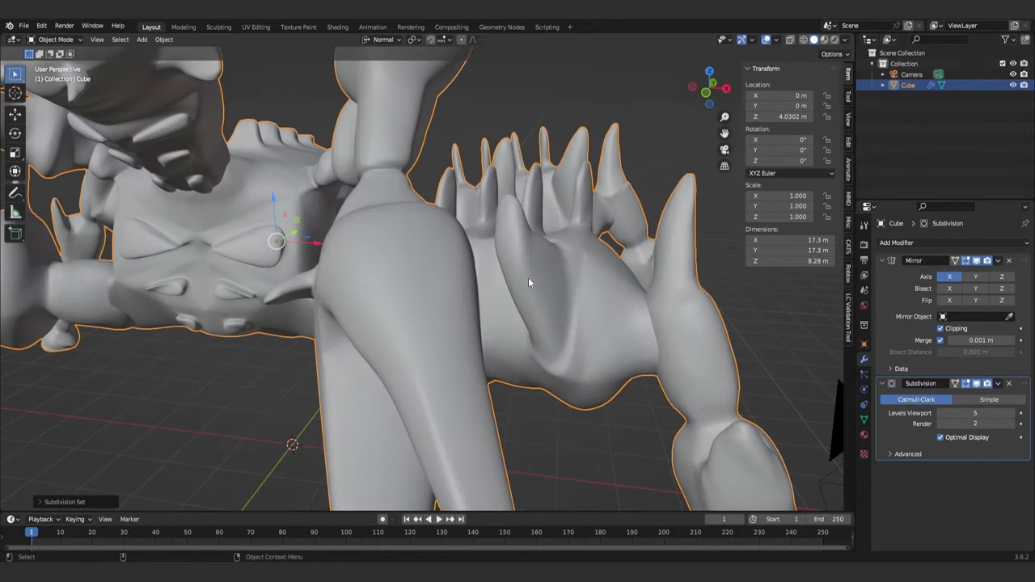
pyautogui.hotkey('ctrl', '1')
pyautogui.scroll(-5, 529, 278)
pyautogui.moveTo(529, 278); pyautogui.dragTo(539, 271, button='middle')
pyautogui.hotkey('ctrl', '2')
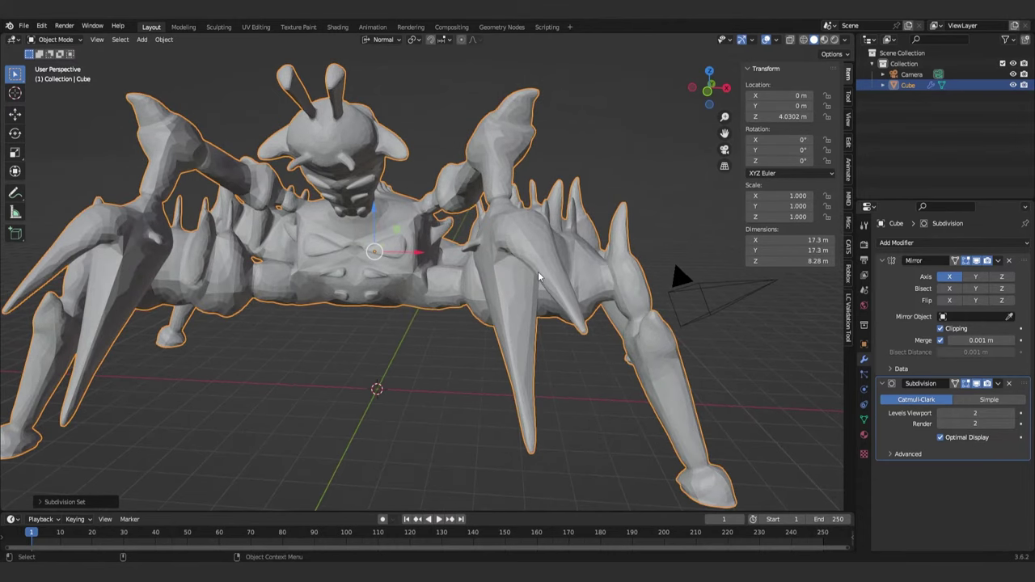
pyautogui.moveTo(538, 271); pyautogui.dragTo(422, 303, button='middle')
pyautogui.scroll(3, 443, 292)
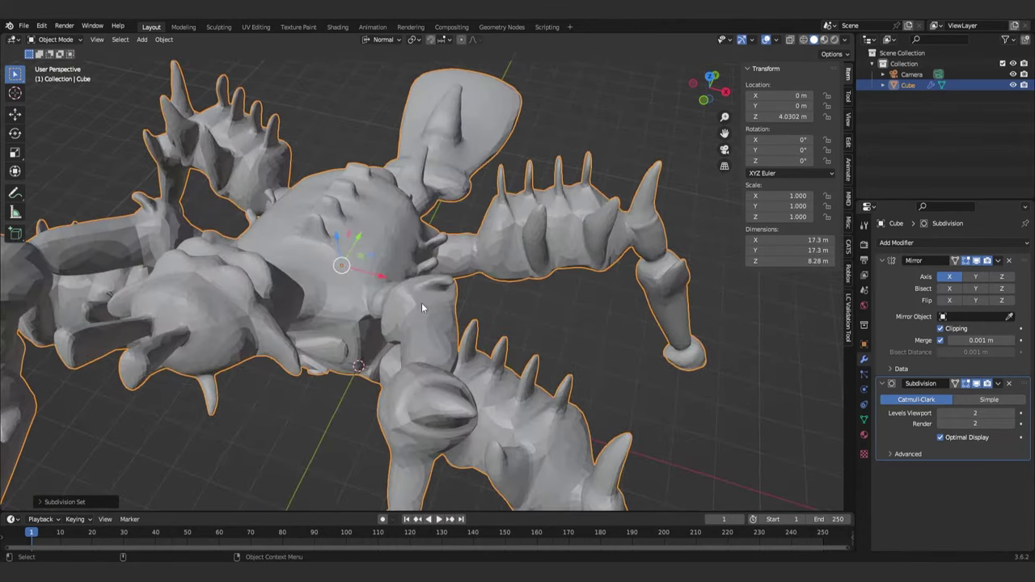
# - Turn off the Subdivision modifier's viewport display and select all geometry linked to a face on the upper front limb in Edit Mode
pyautogui.click(976, 383)
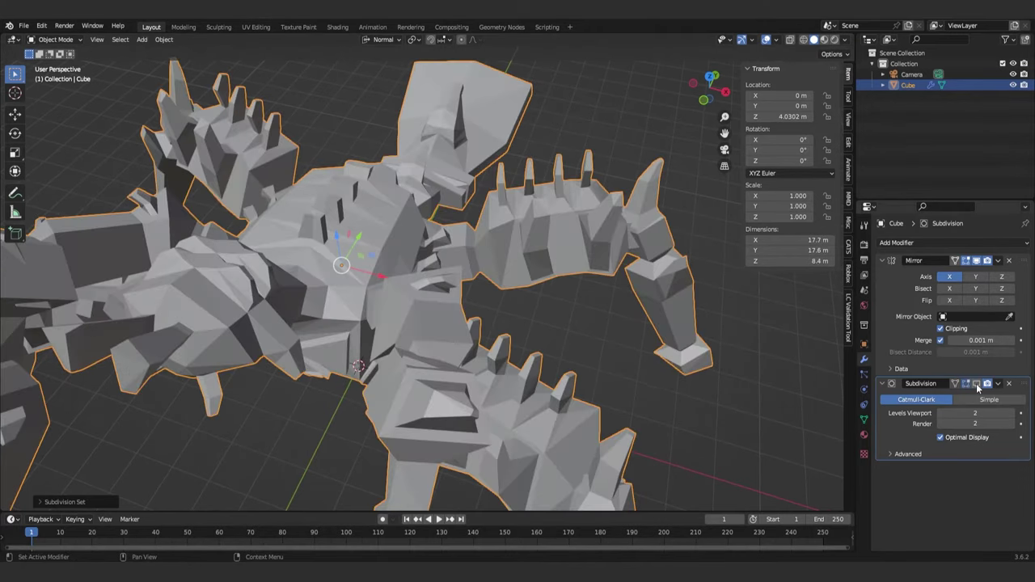
pyautogui.press('Tab')
pyautogui.moveTo(439, 336)
pyautogui.mouseDown(button='middle')
pyautogui.moveTo(449, 283)
pyautogui.moveTo(442, 339)
pyautogui.mouseUp(button='middle')
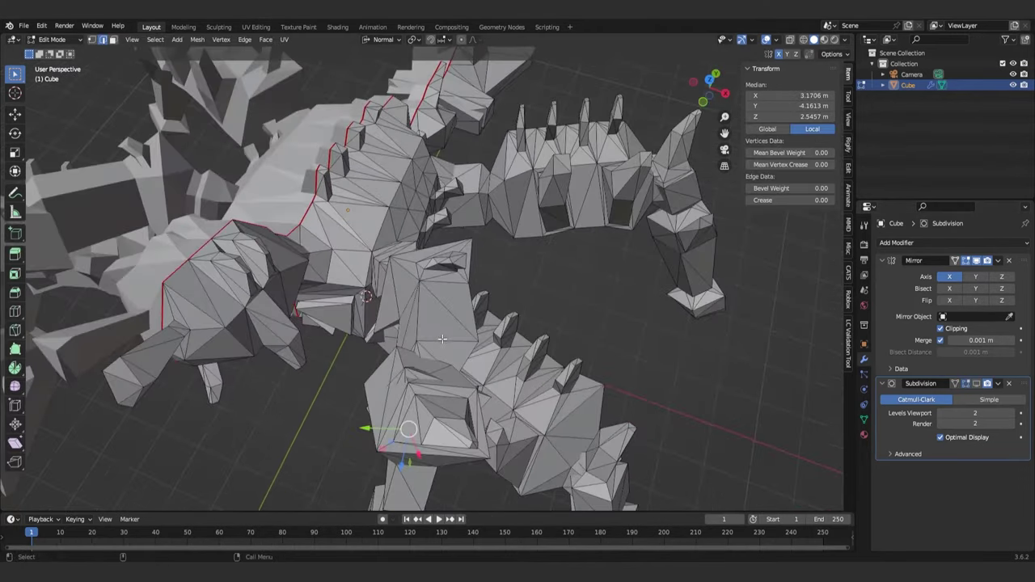
pyautogui.moveTo(422, 293); pyautogui.dragTo(449, 267, button='middle')
pyautogui.click(412, 328)
pyautogui.hotkey('ctrl', 'l')
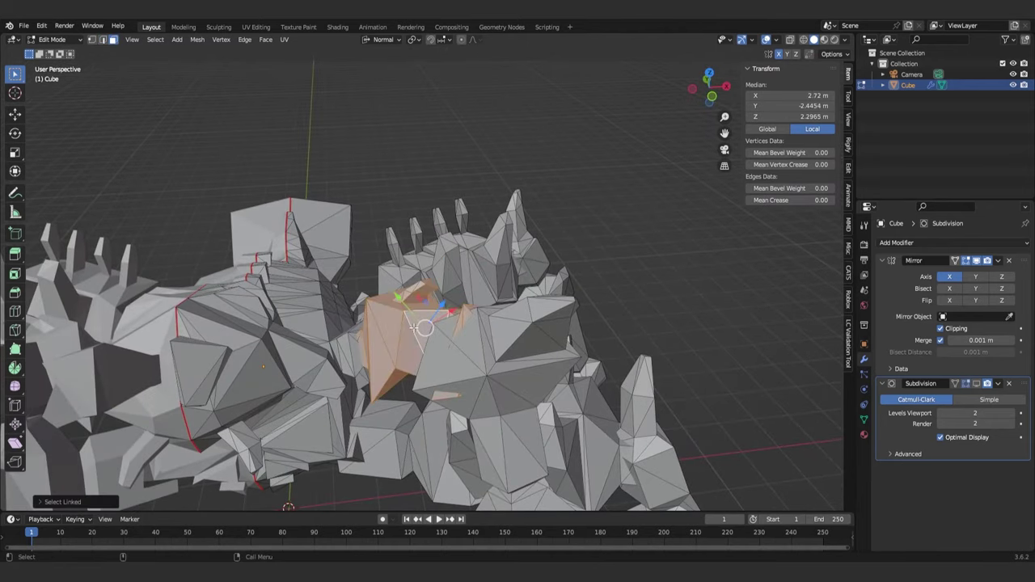
pyautogui.moveTo(414, 328); pyautogui.dragTo(391, 351, button='middle')
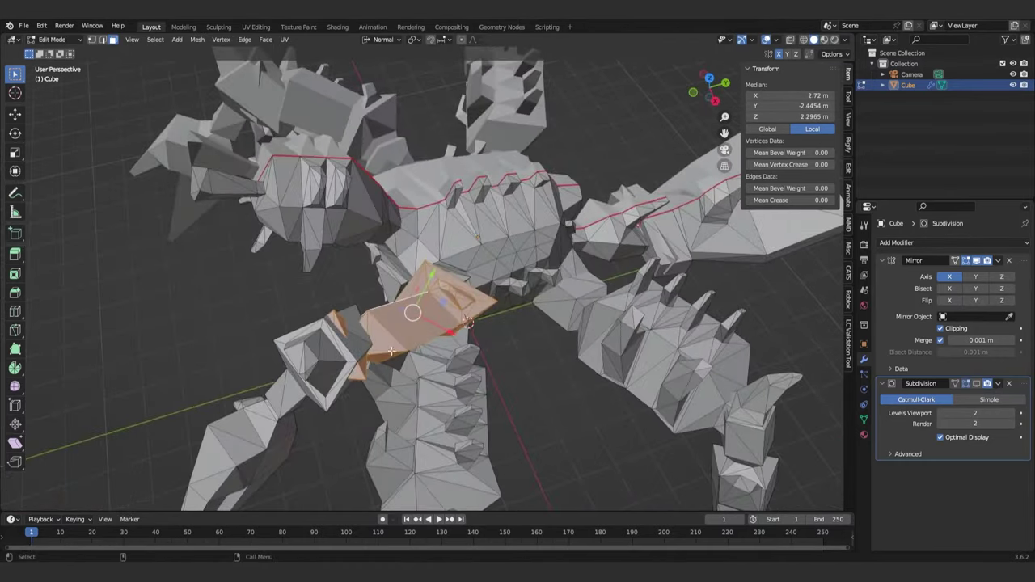
# - Duplicate one triangular face on the creature's back, keeping the copy at its original position
pyautogui.scroll(5, 488, 228)
pyautogui.click(488, 230)
pyautogui.scroll(3, 477, 220)
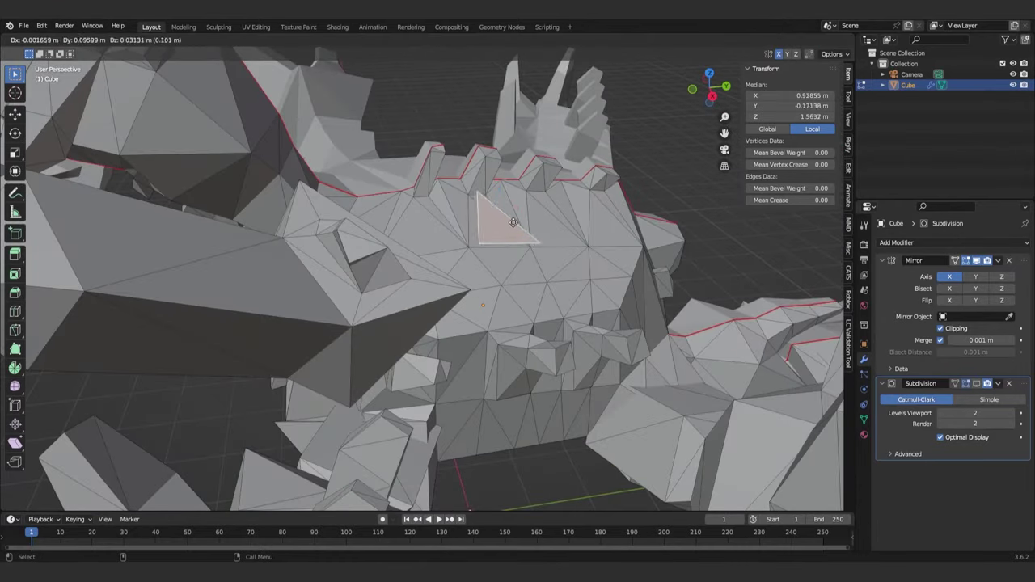
pyautogui.moveTo(513, 222); pyautogui.dragTo(543, 192)
pyautogui.rightClick(529, 195)
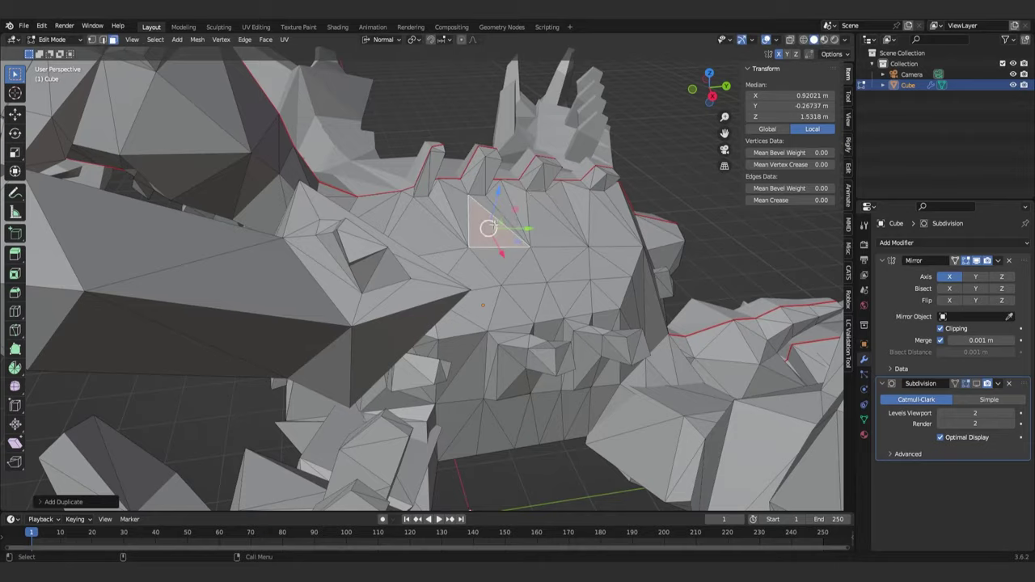
pyautogui.moveTo(491, 224); pyautogui.dragTo(494, 188, button='middle')
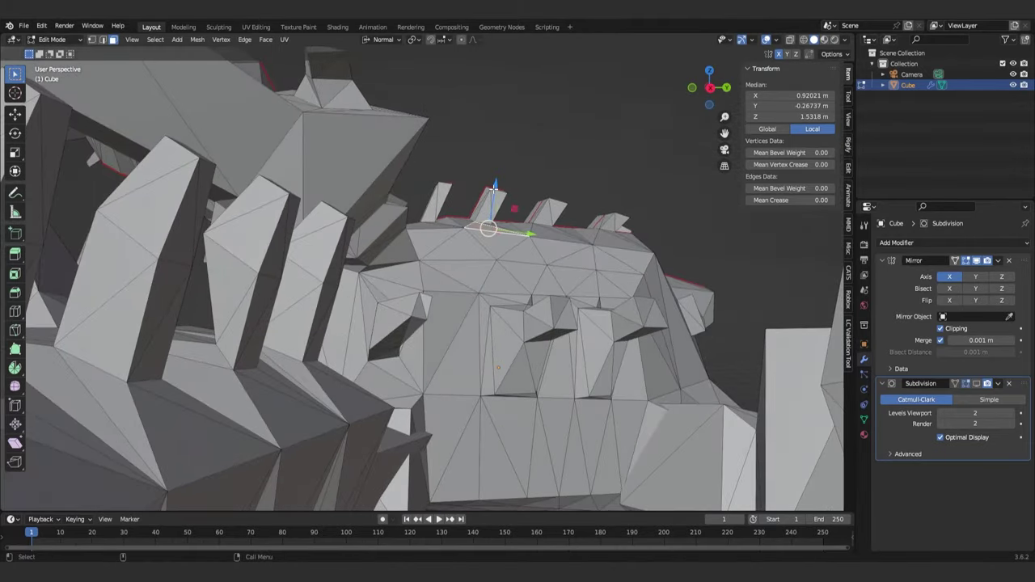
# - Raise the duplicated face above the back, scale it, extrude it twice into a block and scale the end face
pyautogui.click(503, 166)
pyautogui.press('s')
pyautogui.click(526, 162)
pyautogui.press('e')
pyautogui.click(553, 93)
pyautogui.press('e')
pyautogui.click(591, 116)
pyautogui.press('s')
pyautogui.click(570, 129)
# - Delete the vertices of the separate extruded block above the creature's back
pyautogui.moveTo(570, 130); pyautogui.dragTo(650, 224, button='middle')
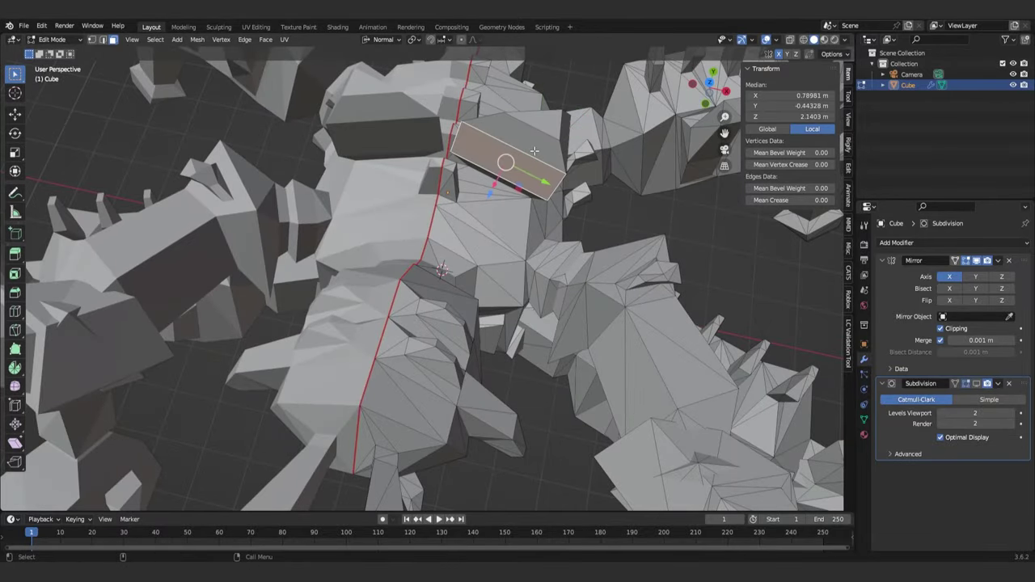
pyautogui.moveTo(540, 160); pyautogui.dragTo(493, 273, button='middle')
pyautogui.moveTo(494, 252); pyautogui.dragTo(487, 281, button='middle')
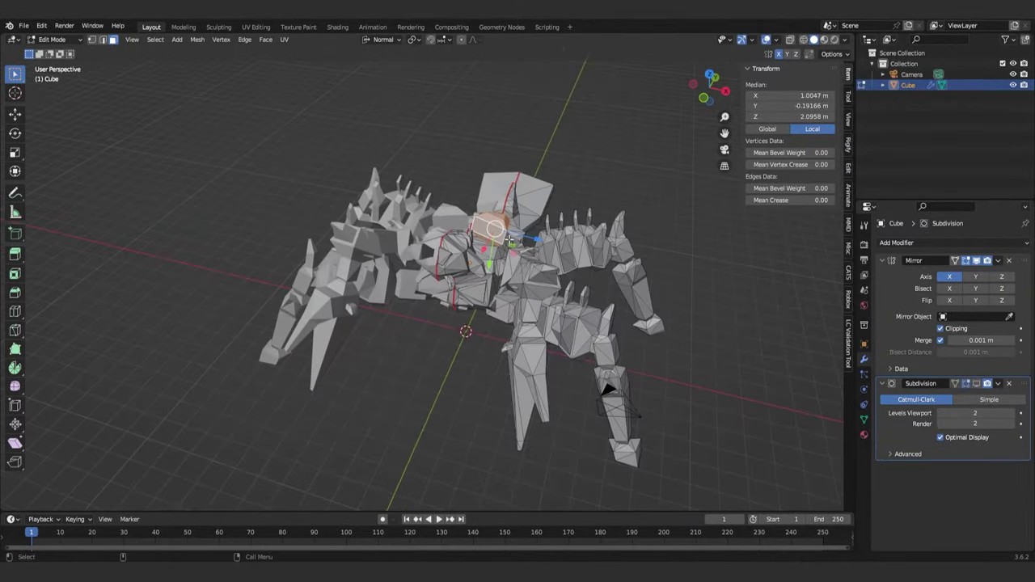
pyautogui.scroll(7, 507, 246)
pyautogui.press('x')
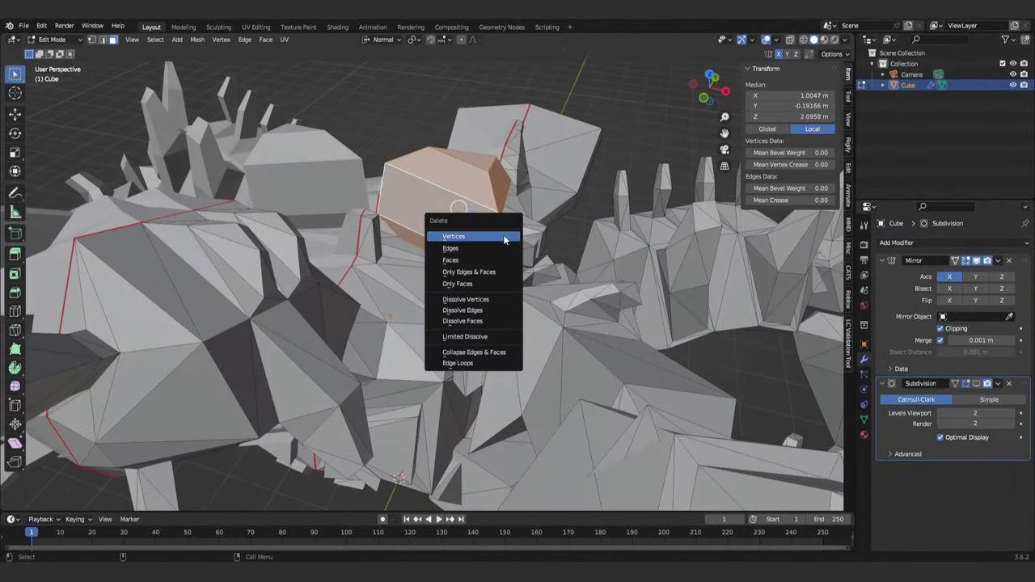
pyautogui.click(503, 236)
# - Return to Object Mode, turn the Subdivision modifier's viewport display back on and apply Shade Smooth to the creature
pyautogui.moveTo(489, 353); pyautogui.dragTo(470, 317, button='middle')
pyautogui.scroll(-5, 444, 342)
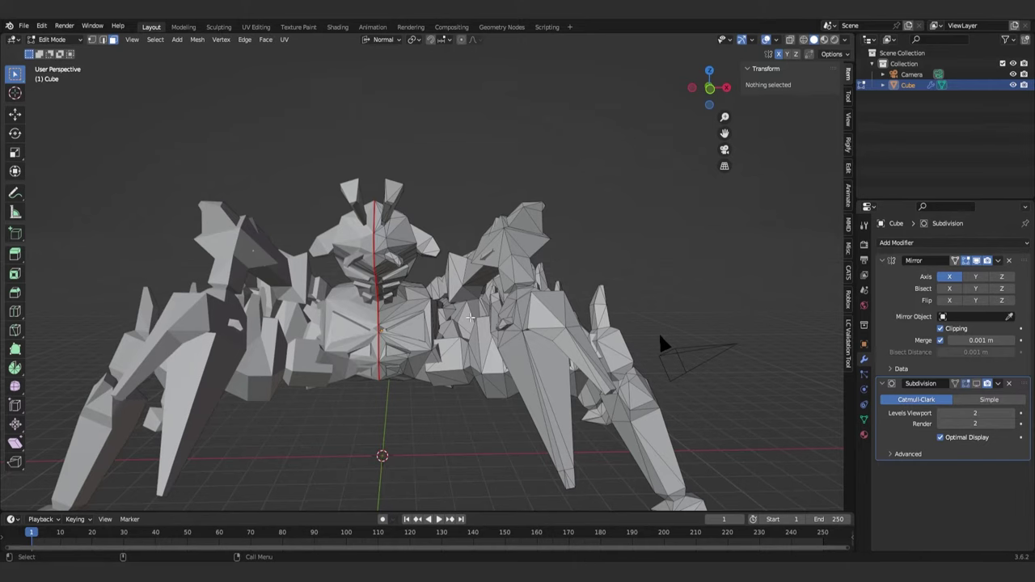
pyautogui.moveTo(470, 317); pyautogui.dragTo(444, 322, button='middle')
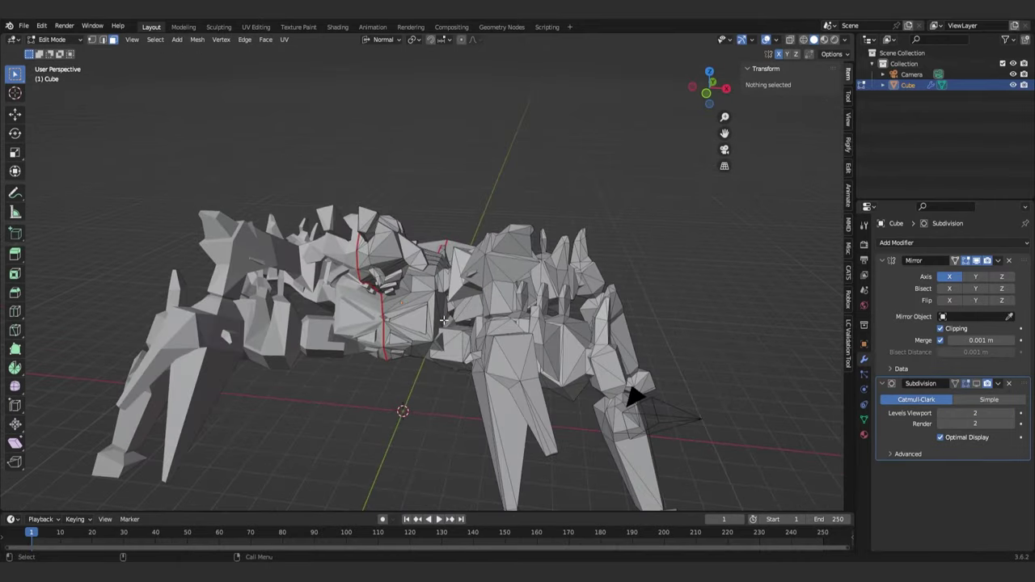
pyautogui.press('Tab')
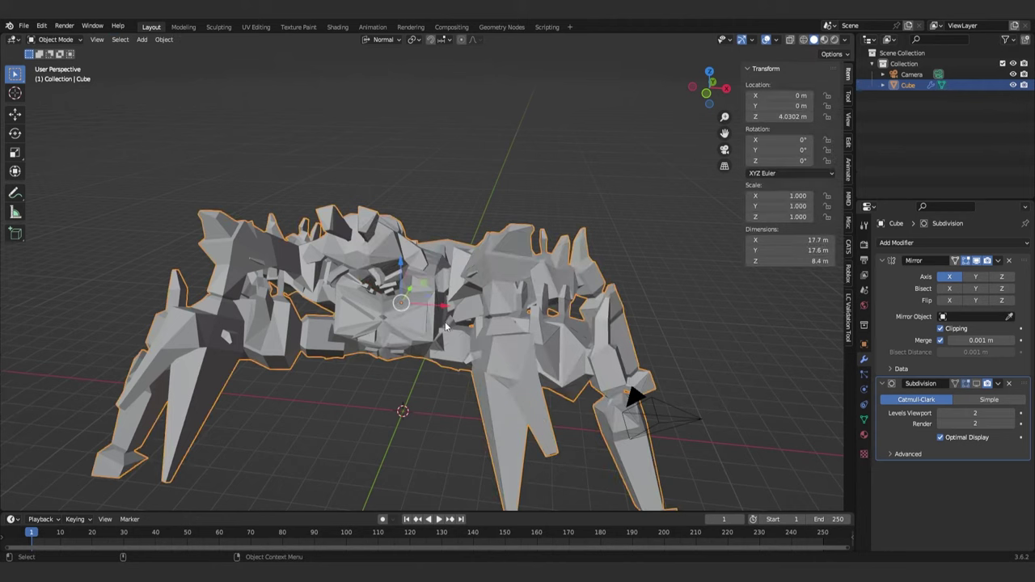
pyautogui.click(977, 383)
pyautogui.moveTo(628, 397); pyautogui.dragTo(503, 263, button='middle')
pyautogui.rightClick(441, 251)
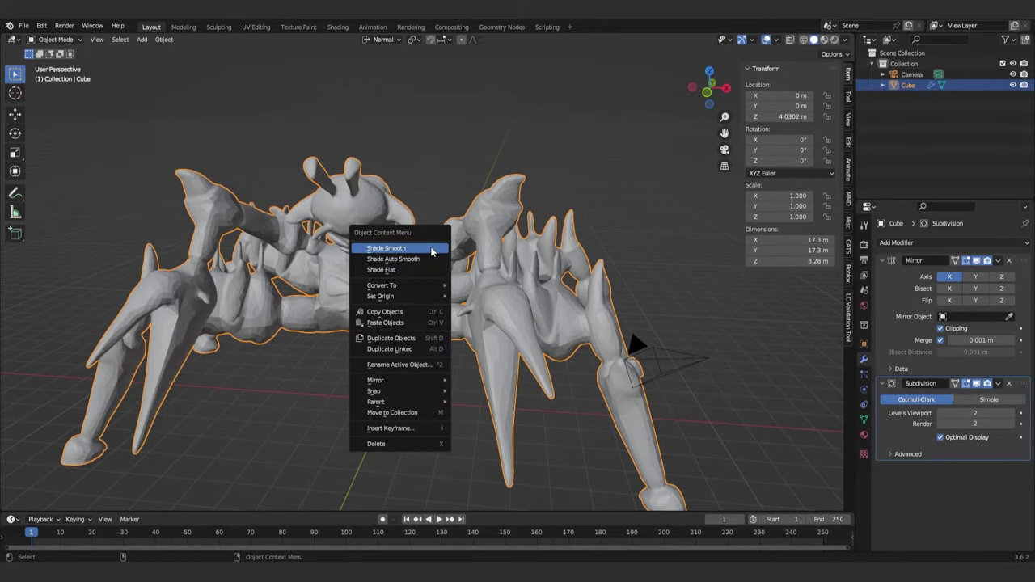
pyautogui.click(431, 252)
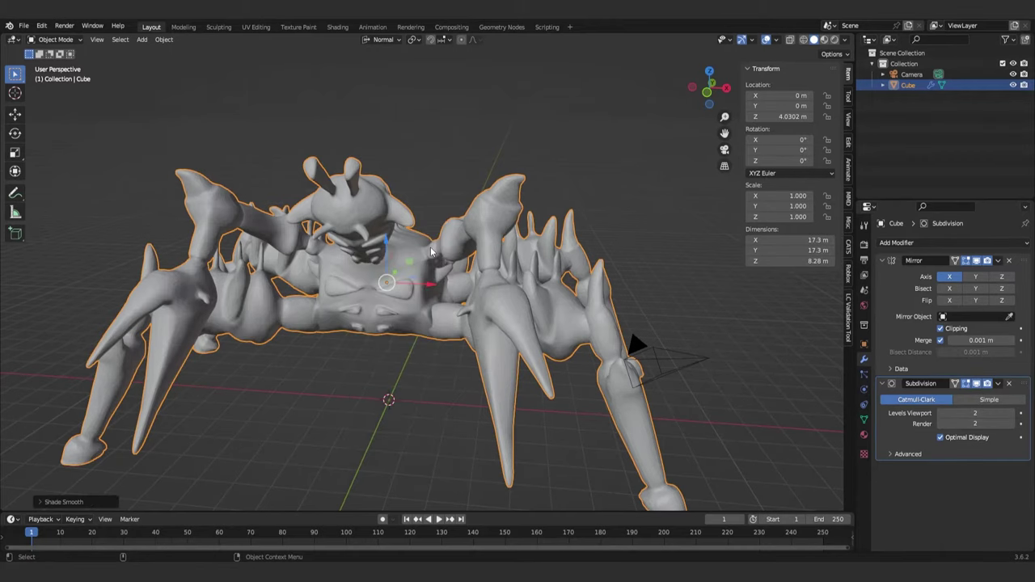
# - Compare Shade Flat with Shade Smooth on the creature and leave it shaded smooth
pyautogui.moveTo(431, 251)
pyautogui.mouseDown(button='middle')
pyautogui.moveTo(444, 278)
pyautogui.moveTo(442, 325)
pyautogui.moveTo(440, 257)
pyautogui.mouseUp(button='middle')
pyautogui.scroll(5, 436, 262)
pyautogui.rightClick(414, 256)
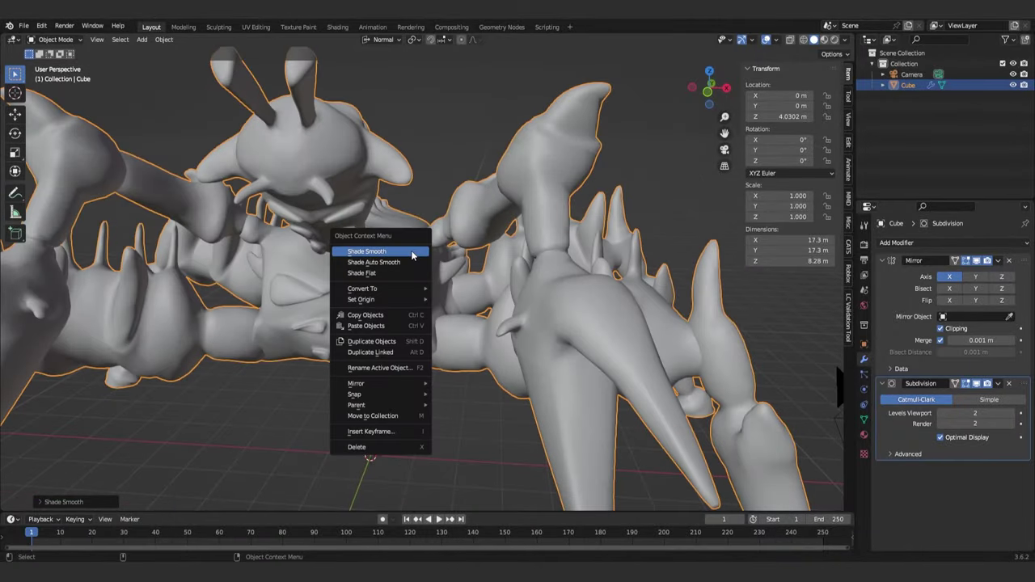
pyautogui.click(409, 268)
pyautogui.rightClick(409, 263)
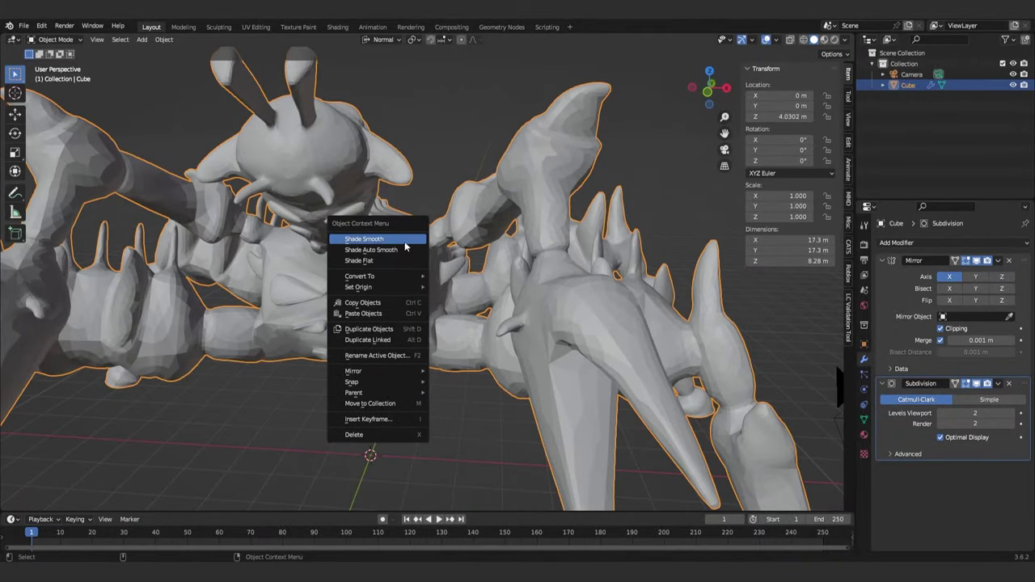
pyautogui.click(411, 238)
# - Apply the Subdivision modifier to the creature and add a Decimate modifier below Mirror
pyautogui.moveTo(411, 239); pyautogui.dragTo(576, 248, button='middle')
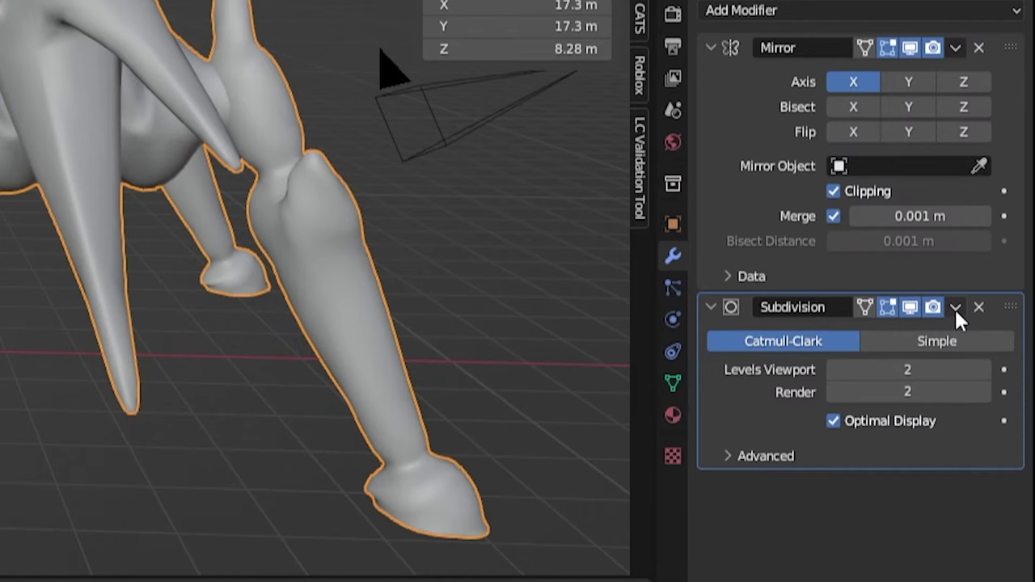
pyautogui.click(956, 308)
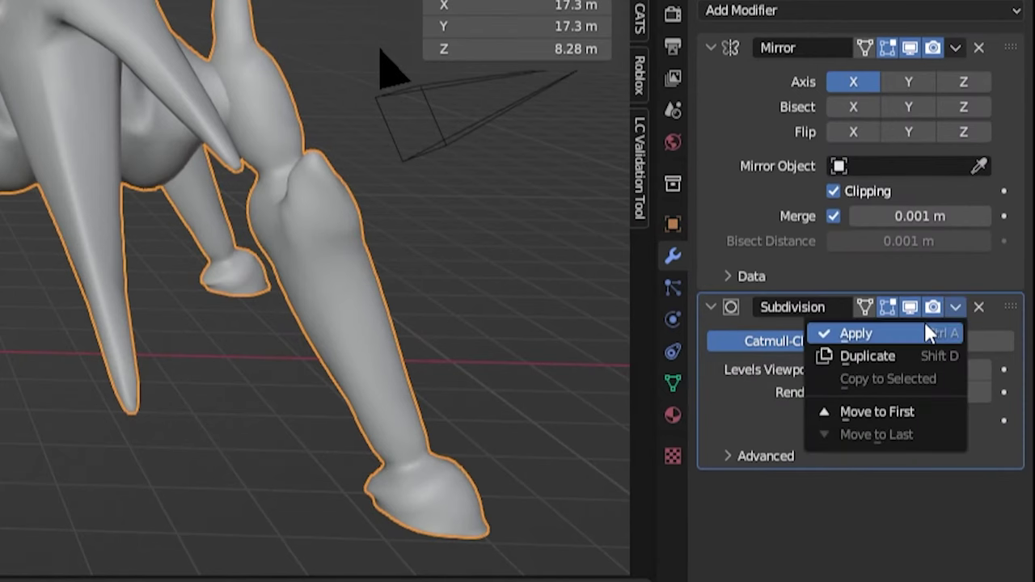
pyautogui.click(924, 333)
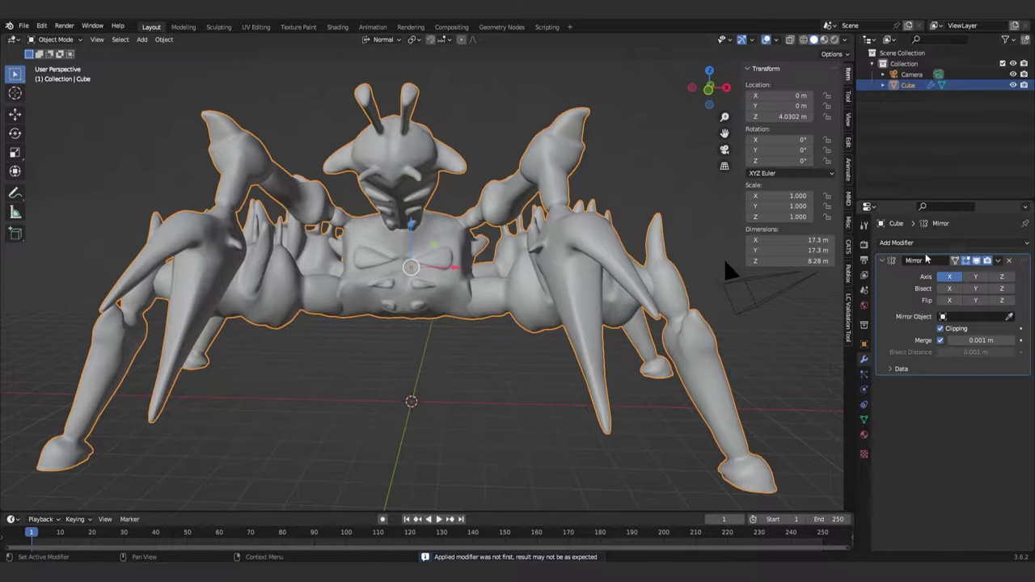
pyautogui.click(776, 10)
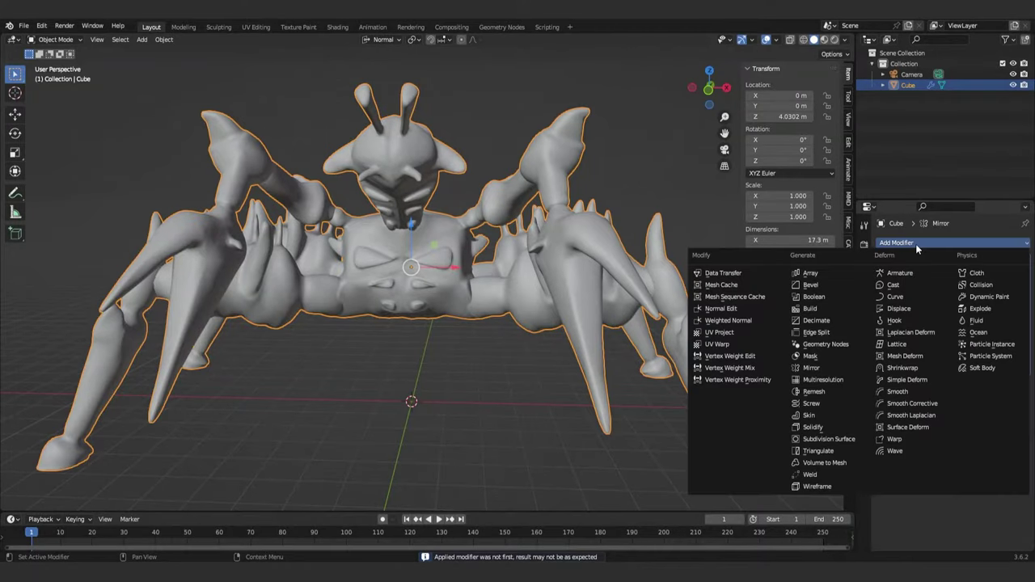
pyautogui.click(815, 322)
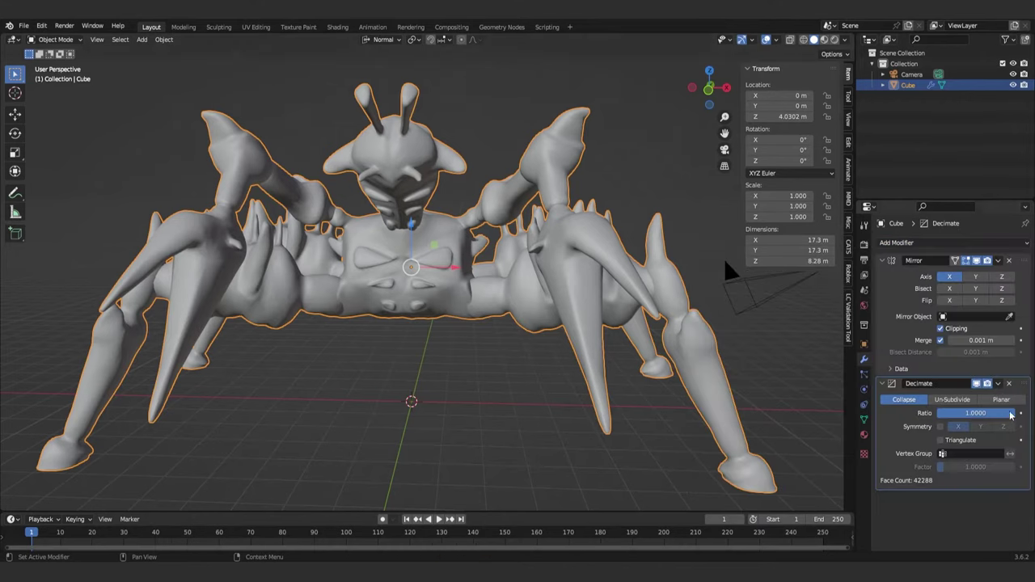
# - Set the Decimate modifier's Collapse ratio to 0.4898 and inspect the creature in Edit and Object Mode
pyautogui.moveTo(1011, 413); pyautogui.dragTo(979, 413)
pyautogui.moveTo(602, 271); pyautogui.dragTo(582, 328, button='middle')
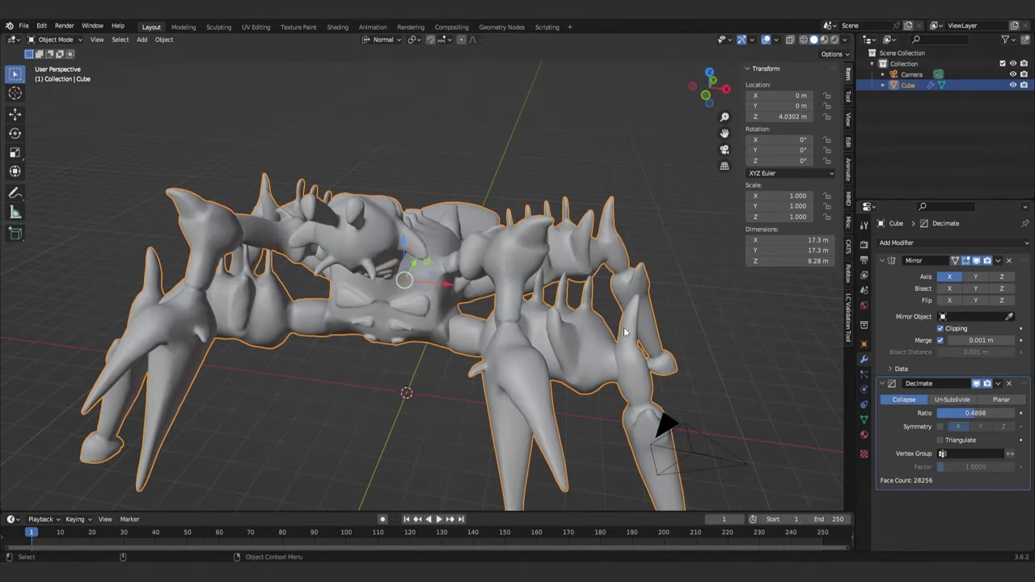
pyautogui.press('Tab')
pyautogui.scroll(5, 516, 245)
pyautogui.moveTo(516, 245); pyautogui.dragTo(533, 230, button='middle')
pyautogui.press('Tab')
pyautogui.scroll(-4, 507, 295)
pyautogui.moveTo(492, 301); pyautogui.dragTo(600, 284, button='middle')
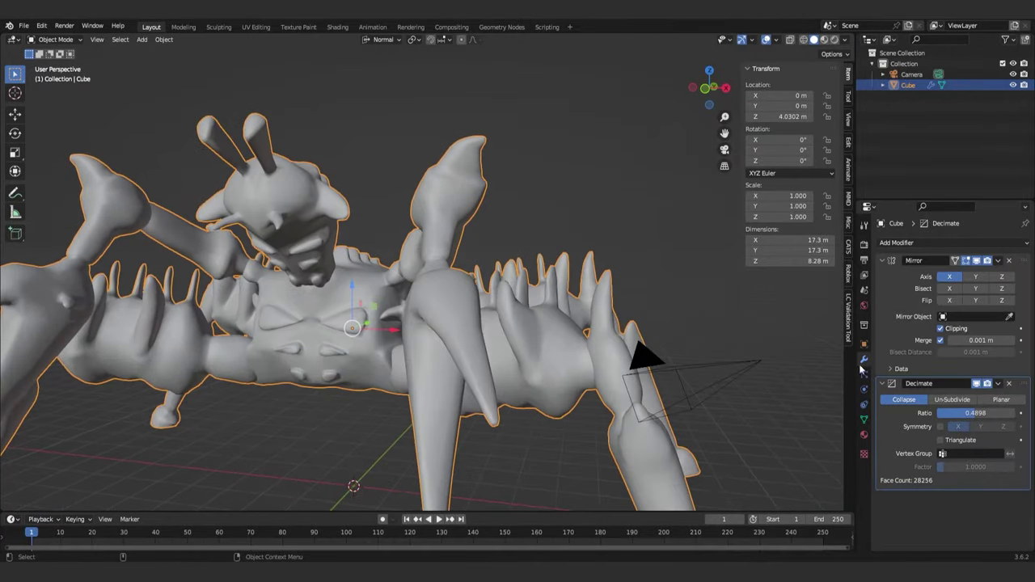
# - Try the Decimate modifier's Un-Subdivide mode with increasing iterations
pyautogui.click(961, 402)
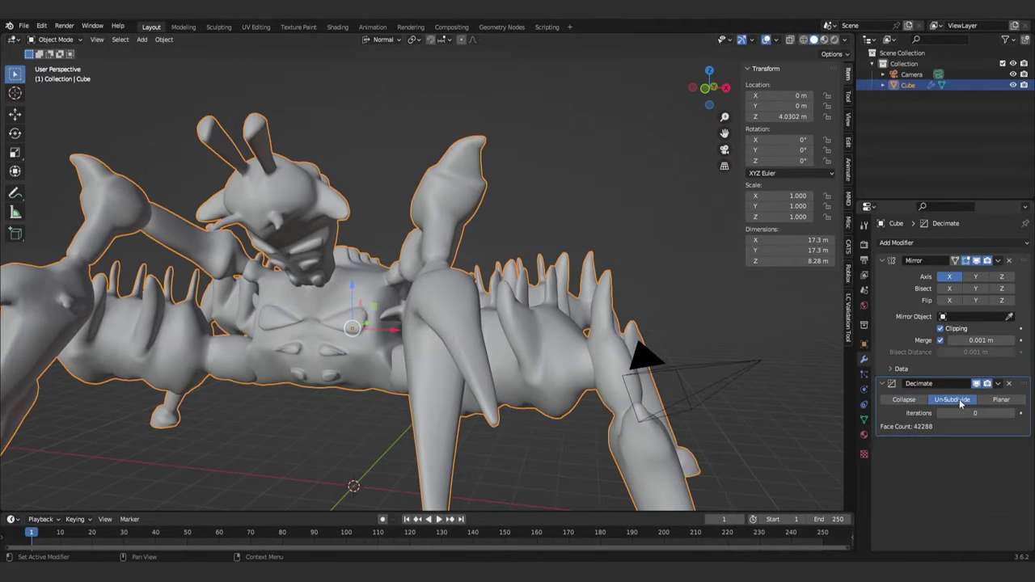
pyautogui.click(1012, 414)
pyautogui.click(1012, 413)
pyautogui.moveTo(534, 306); pyautogui.dragTo(500, 295, button='middle')
pyautogui.click(1012, 413)
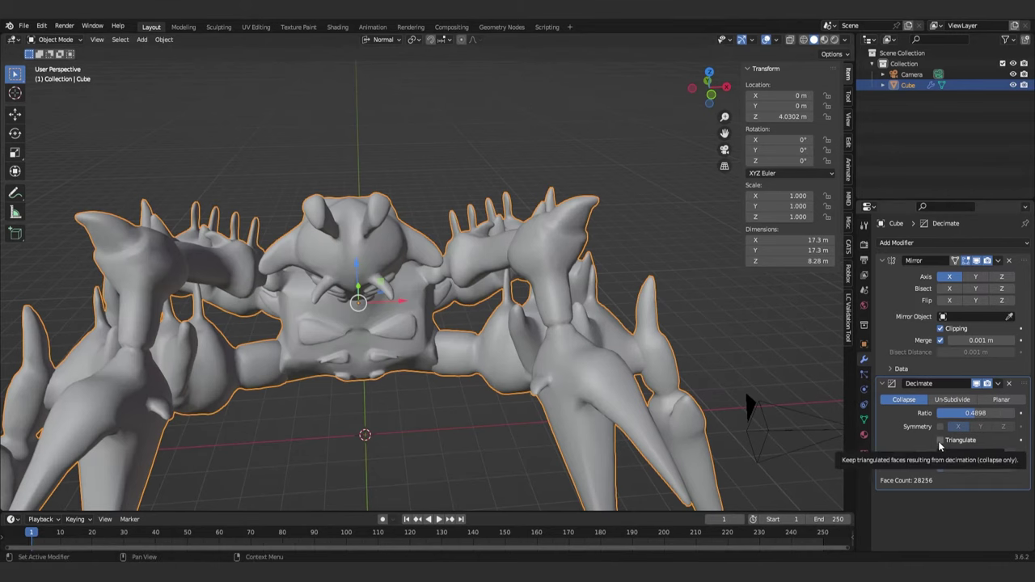
# - Enable Triangulate on the Decimate modifier in Collapse mode, apply the modifier and check the mesh in Edit Mode
pyautogui.click(941, 442)
pyautogui.moveTo(663, 332); pyautogui.dragTo(623, 318, button='middle')
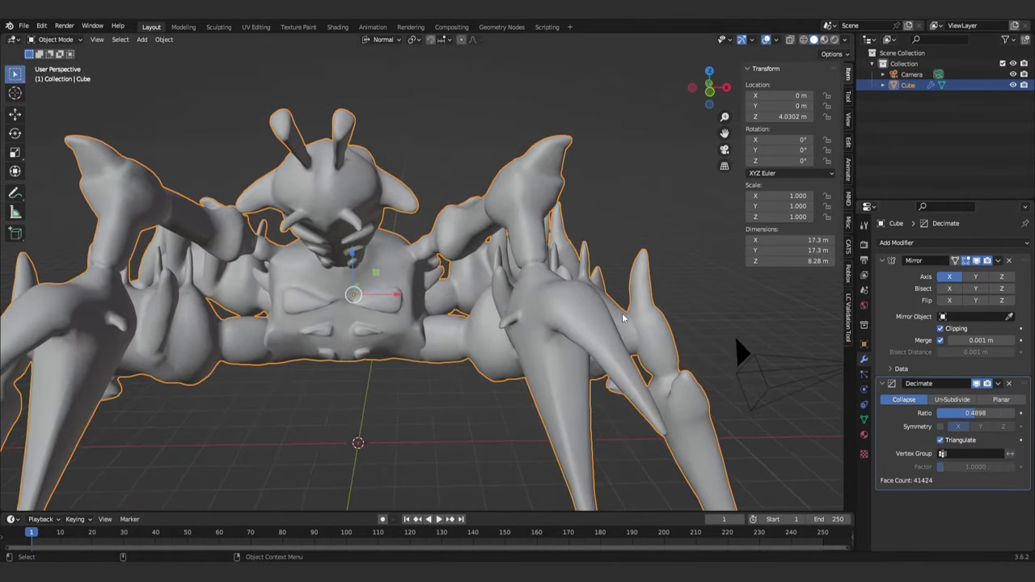
pyautogui.click(998, 384)
pyautogui.click(962, 395)
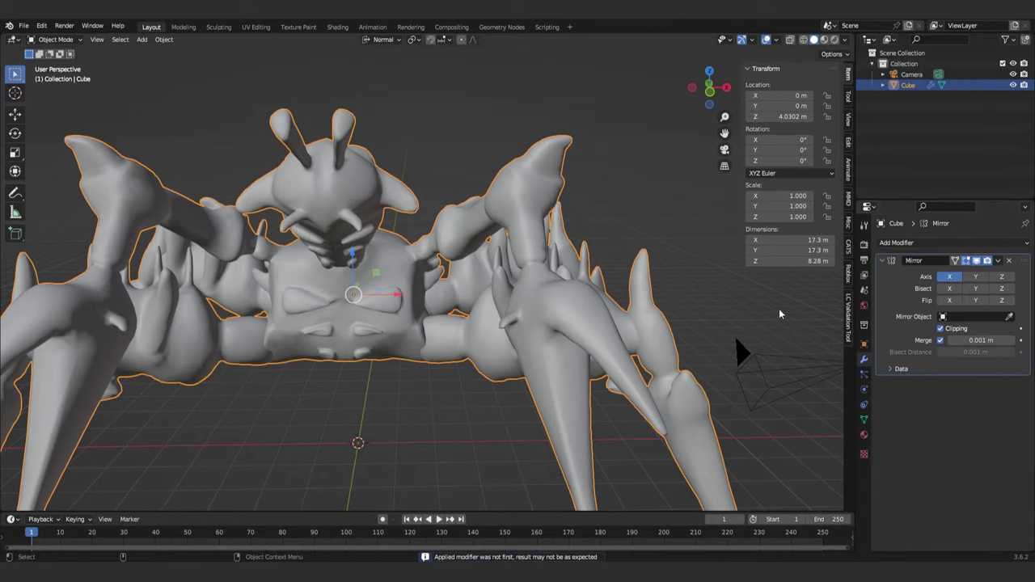
pyautogui.moveTo(437, 256); pyautogui.dragTo(432, 283, button='middle')
pyautogui.press('Tab')
pyautogui.press('Tab')
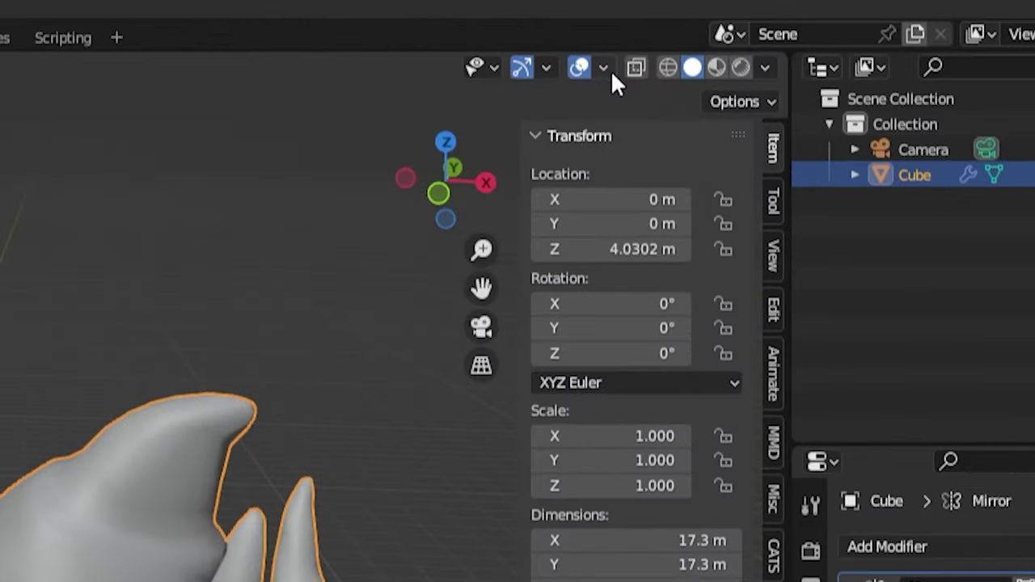
# - Enable the Statistics overlay in the viewport and examine the creature's triangle count
pyautogui.click(776, 39)
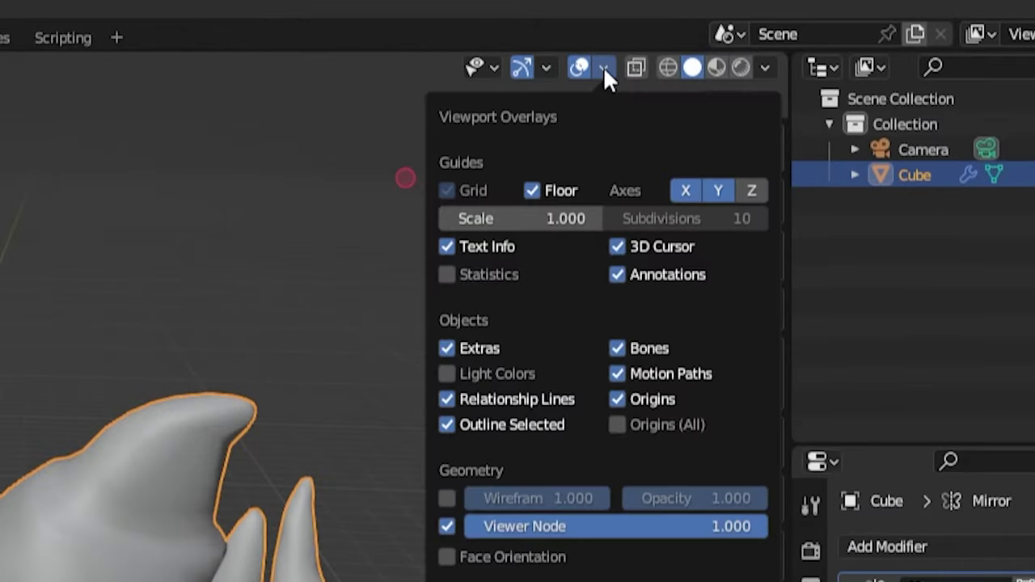
pyautogui.click(450, 274)
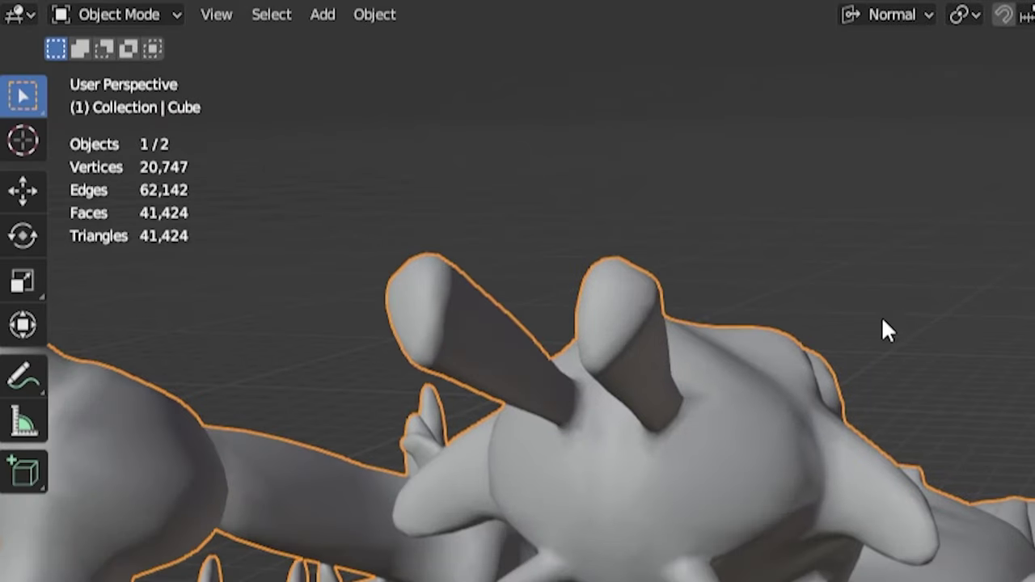
pyautogui.moveTo(454, 234); pyautogui.dragTo(470, 221, button='middle')
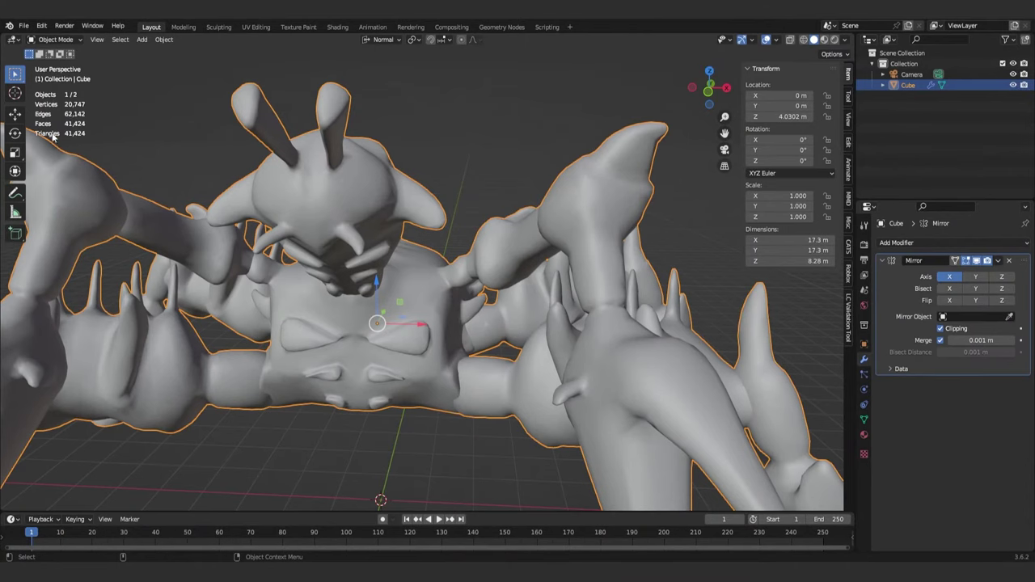
pyautogui.moveTo(113, 152); pyautogui.dragTo(130, 151, button='middle')
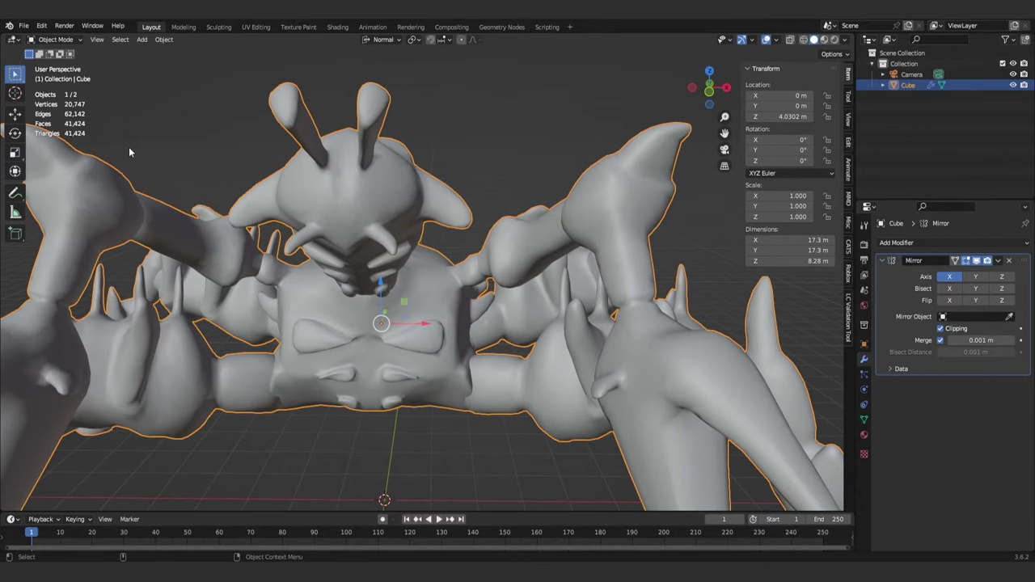
# - Enter Edit Mode and examine the decimated, triangulated half of the creature from the front and above
pyautogui.press('Tab')
pyautogui.moveTo(525, 258); pyautogui.dragTo(467, 184, button='middle')
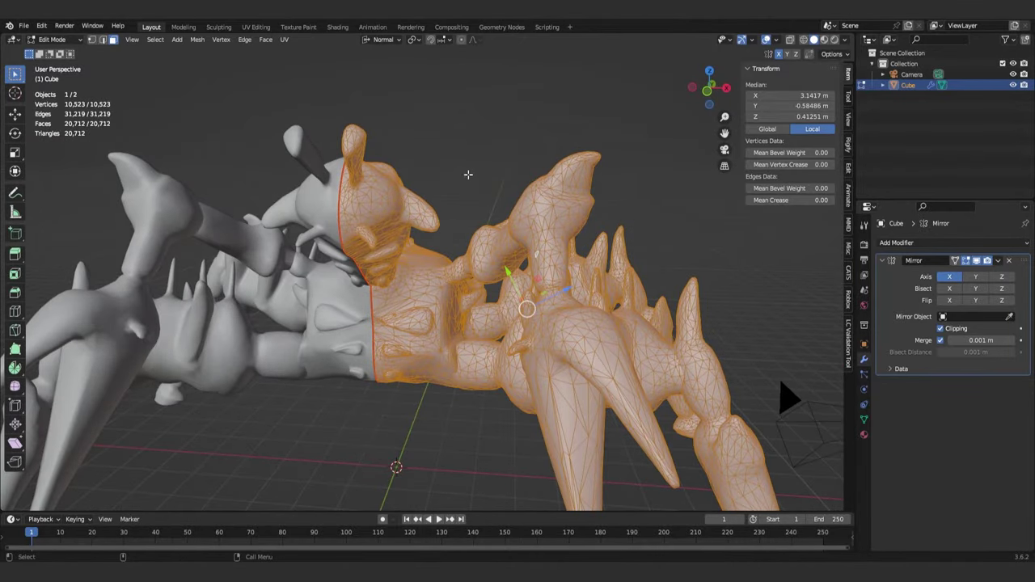
pyautogui.moveTo(447, 215); pyautogui.dragTo(365, 271, button='middle')
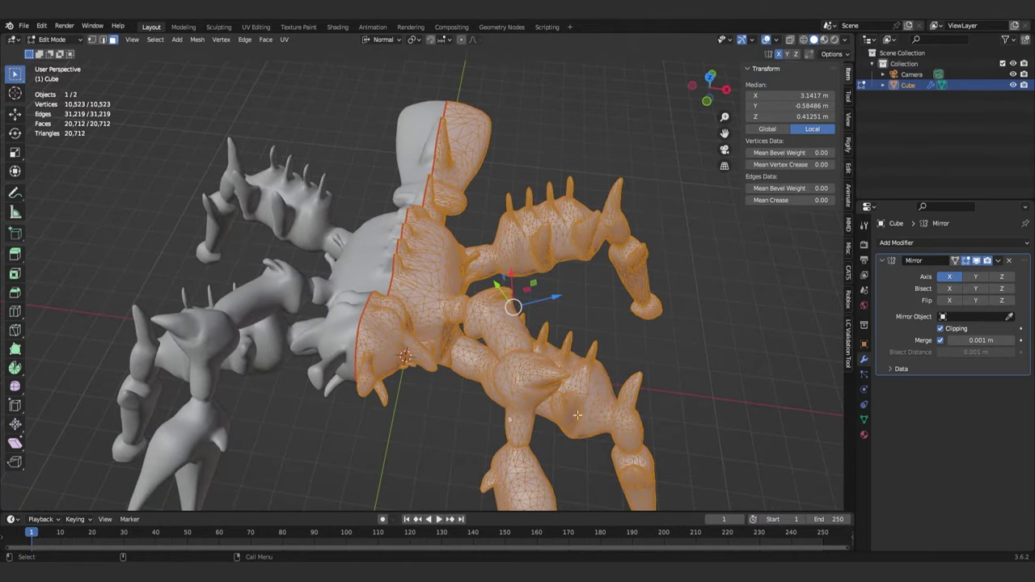
# - Separate the upper segment of the front claw arm from the creature's mesh into its own object
pyautogui.moveTo(464, 176); pyautogui.dragTo(276, 352, button='middle')
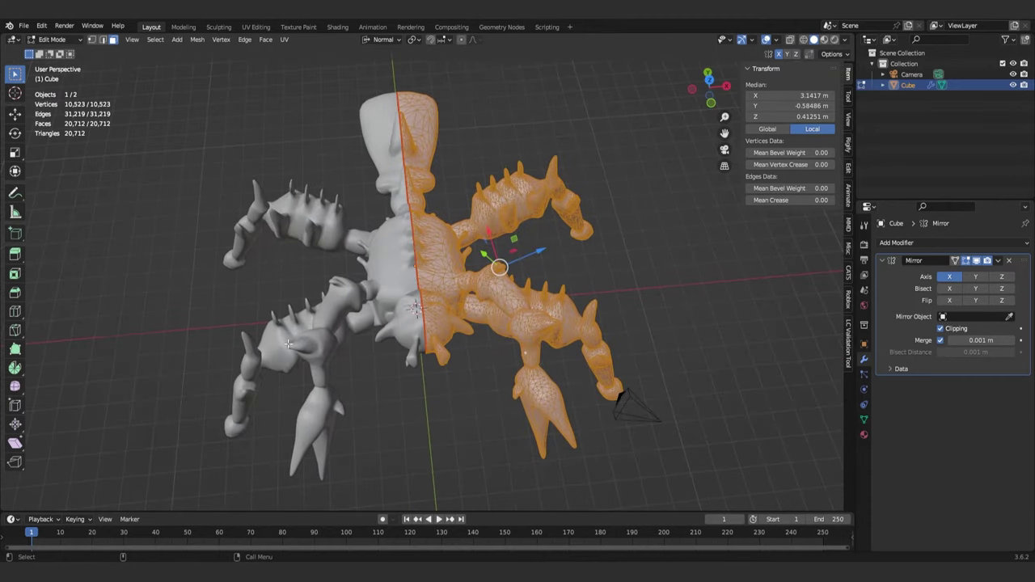
pyautogui.moveTo(318, 221); pyautogui.dragTo(419, 278, button='middle')
pyautogui.press('Tab')
pyautogui.moveTo(558, 242); pyautogui.dragTo(485, 249, button='middle')
pyautogui.moveTo(547, 243); pyautogui.dragTo(511, 248, button='middle')
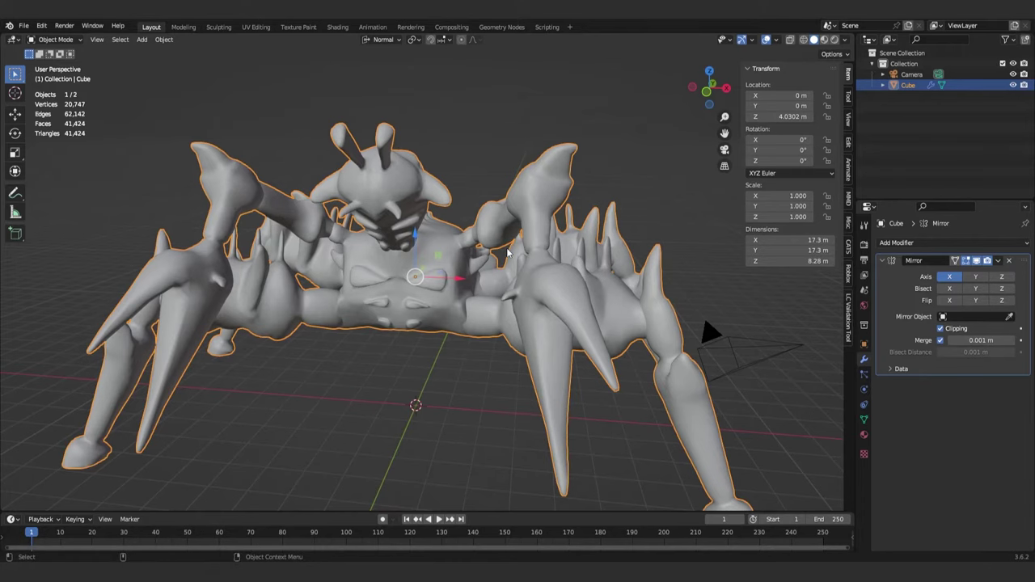
pyautogui.press('Tab')
pyautogui.click(477, 216)
pyautogui.moveTo(477, 216)
pyautogui.mouseDown(button='middle')
pyautogui.moveTo(506, 249)
pyautogui.moveTo(493, 229)
pyautogui.mouseUp(button='middle')
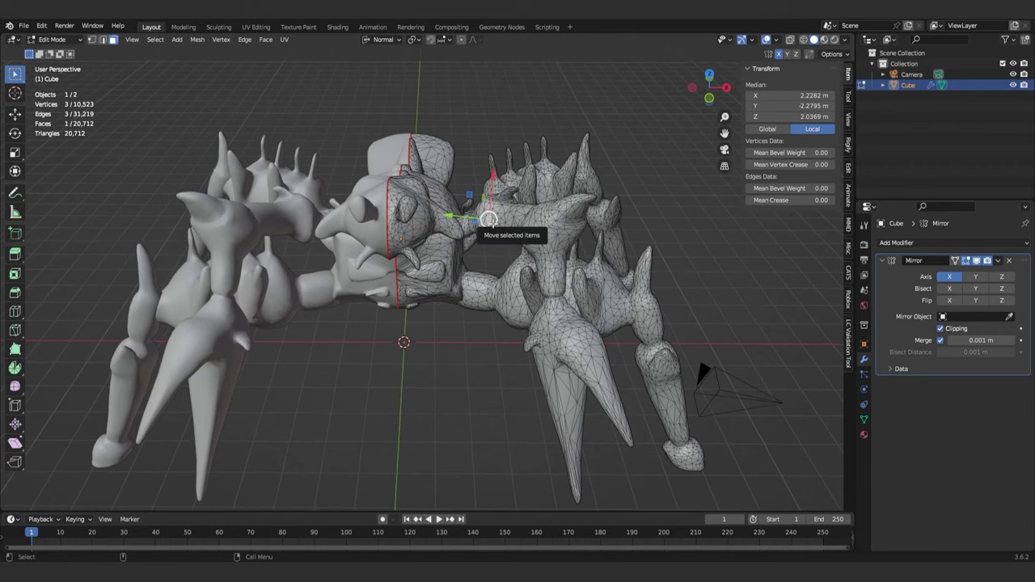
pyautogui.hotkey('ctrl', 'l')
pyautogui.press('p')
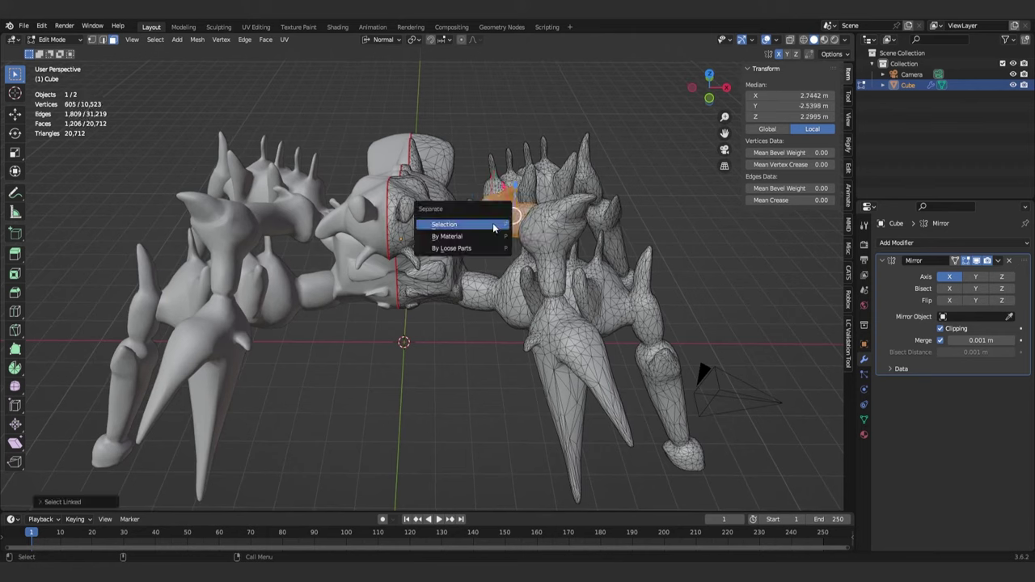
pyautogui.click(493, 224)
# - Separate the claw part of the front arm, with its horn and pincers, into its own object
pyautogui.moveTo(492, 224); pyautogui.dragTo(548, 235, button='middle')
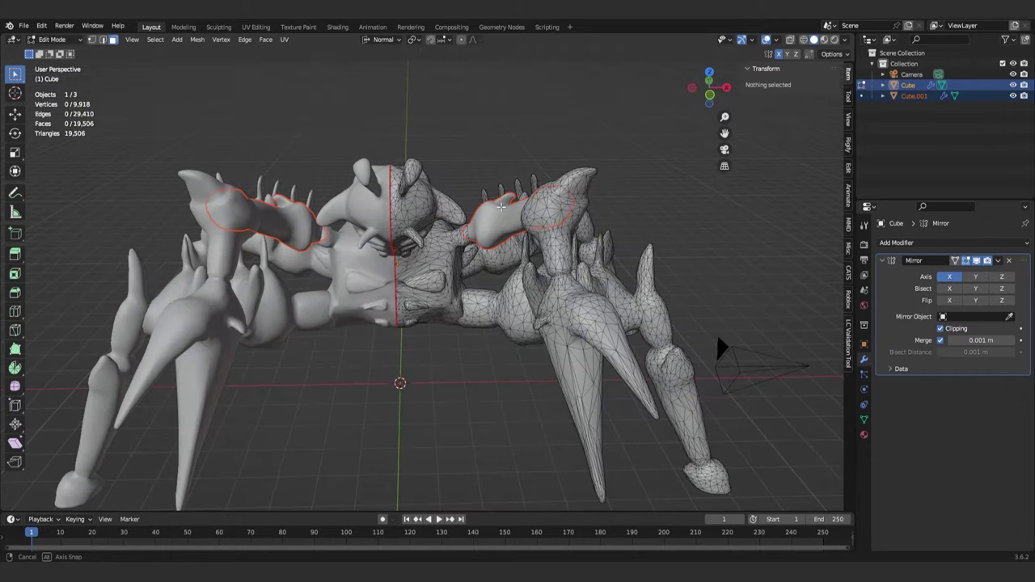
pyautogui.click(551, 236)
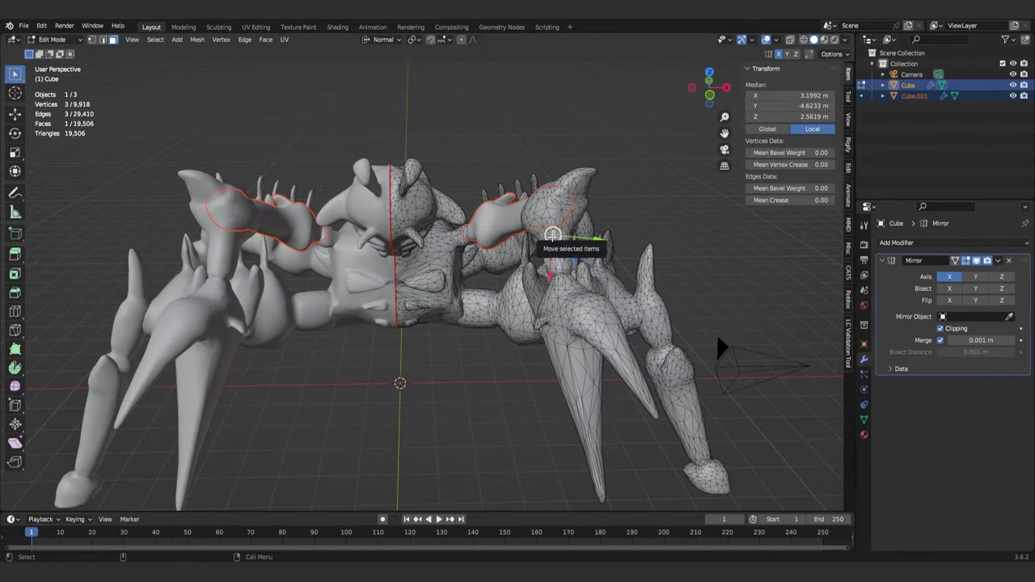
pyautogui.hotkey('ctrl', 'l')
pyautogui.press('p')
pyautogui.click(554, 239)
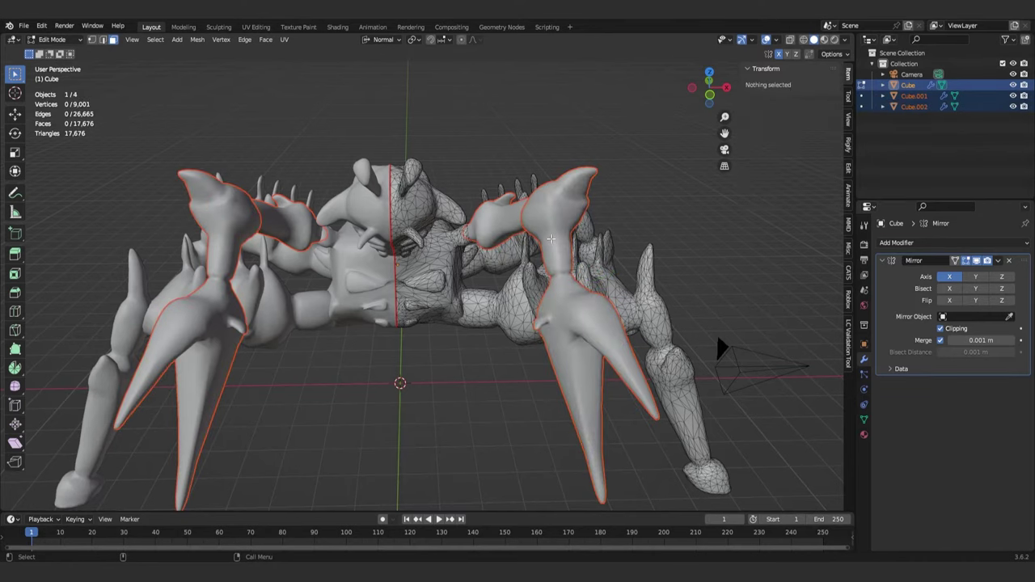
# - Separate the front walking leg's spiked upper segment and its lower segment into two individual objects
pyautogui.click(499, 304)
pyautogui.hotkey('ctrl', 'l')
pyautogui.press('p')
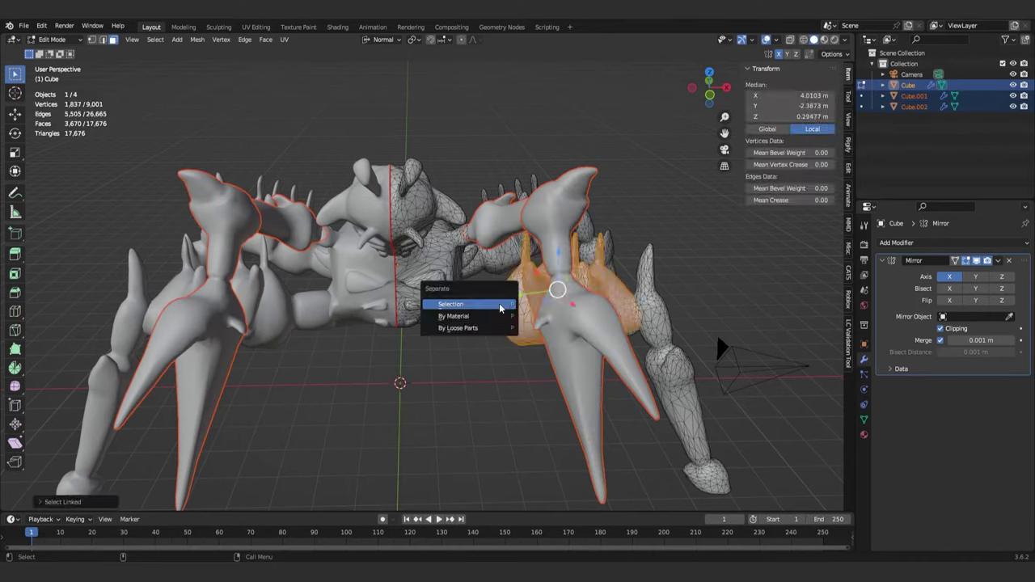
pyautogui.click(502, 304)
pyautogui.click(657, 327)
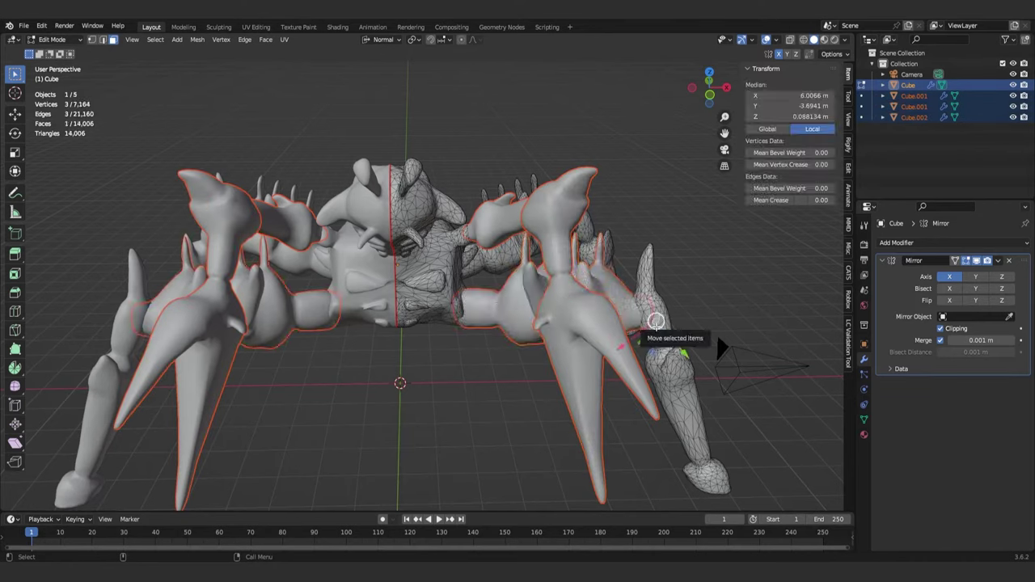
pyautogui.hotkey('ctrl', 'l')
pyautogui.press('p')
pyautogui.click(657, 327)
# - Separate the rear walking leg's spiked upper segment and its lower segment into two individual objects
pyautogui.moveTo(631, 316); pyautogui.dragTo(567, 265, button='middle')
pyautogui.click(564, 263)
pyautogui.hotkey('ctrl', 'l')
pyautogui.press('p')
pyautogui.click(566, 265)
pyautogui.click(662, 327)
pyautogui.hotkey('ctrl', 'l')
pyautogui.press('p')
pyautogui.click(661, 327)
# - Separate the tail's base segment and its wide end segment into two individual objects
pyautogui.moveTo(662, 327); pyautogui.dragTo(423, 279, button='middle')
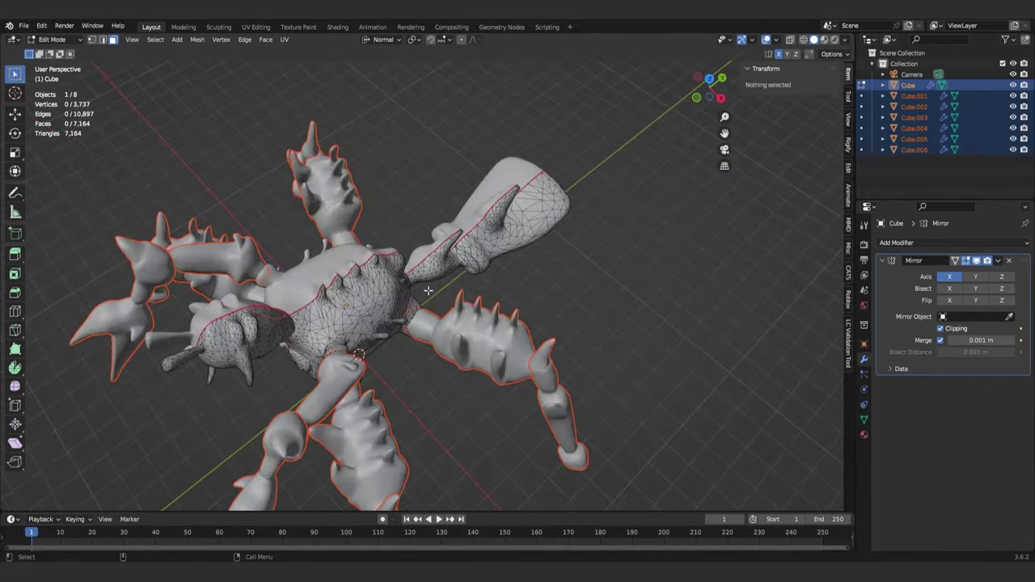
pyautogui.click(436, 268)
pyautogui.hotkey('ctrl', 'l')
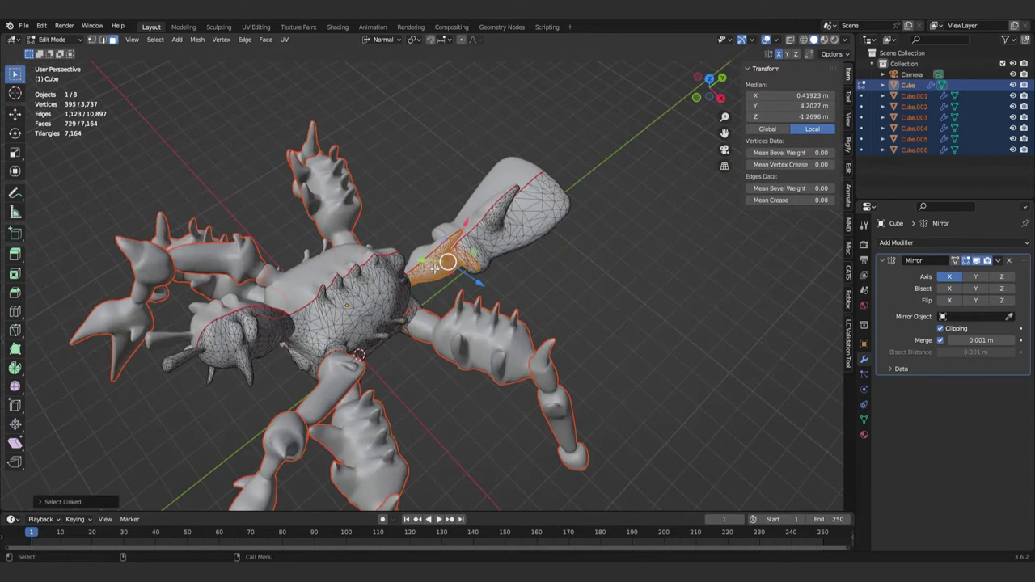
pyautogui.press('p')
pyautogui.click(435, 268)
# - Separate the head from the torso into its own object, return to Object Mode and deselect everything
pyautogui.click(262, 330)
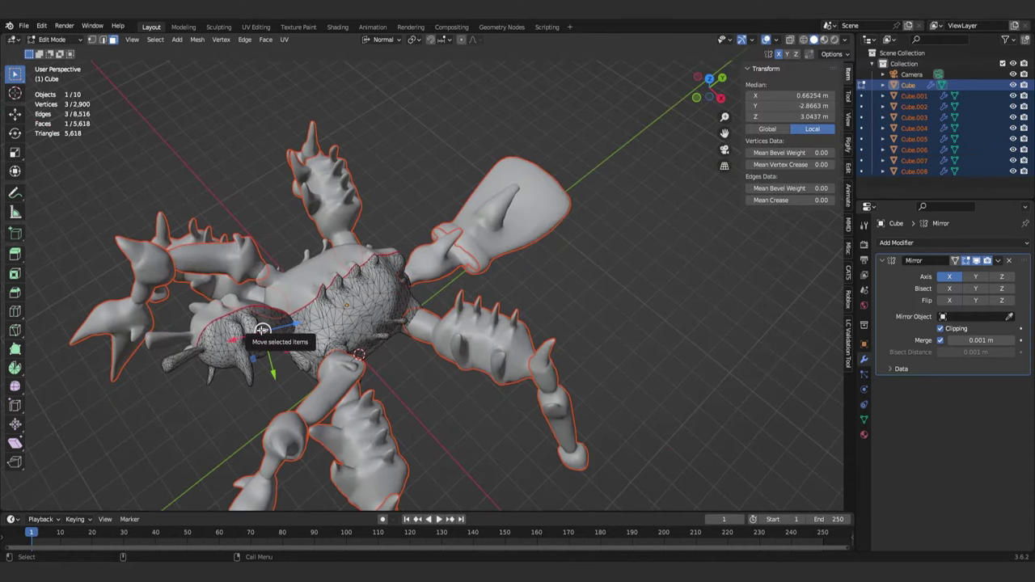
pyautogui.hotkey('ctrl', 'l')
pyautogui.press('p')
pyautogui.click(262, 330)
pyautogui.moveTo(262, 330); pyautogui.dragTo(350, 318, button='middle')
pyautogui.press('Tab')
pyautogui.hotkey('alt', 'a')
# - Test-move the torso and the front claws to check that they are separate objects, undoing each move
pyautogui.click(305, 316)
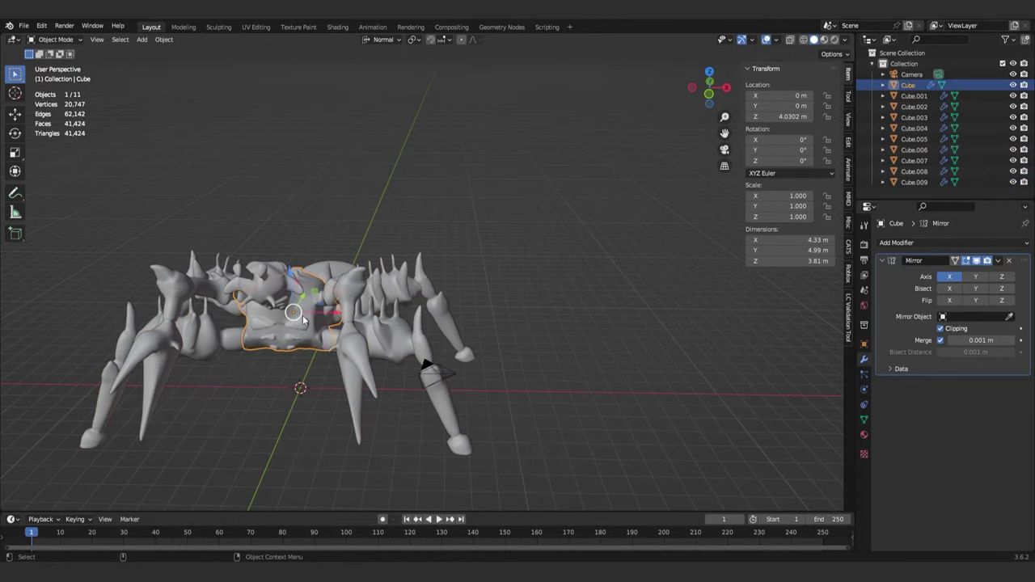
pyautogui.moveTo(338, 313); pyautogui.dragTo(619, 309)
pyautogui.hotkey('ctrl', 'z')
pyautogui.moveTo(453, 334); pyautogui.dragTo(302, 321, button='middle')
pyautogui.scroll(4, 302, 321)
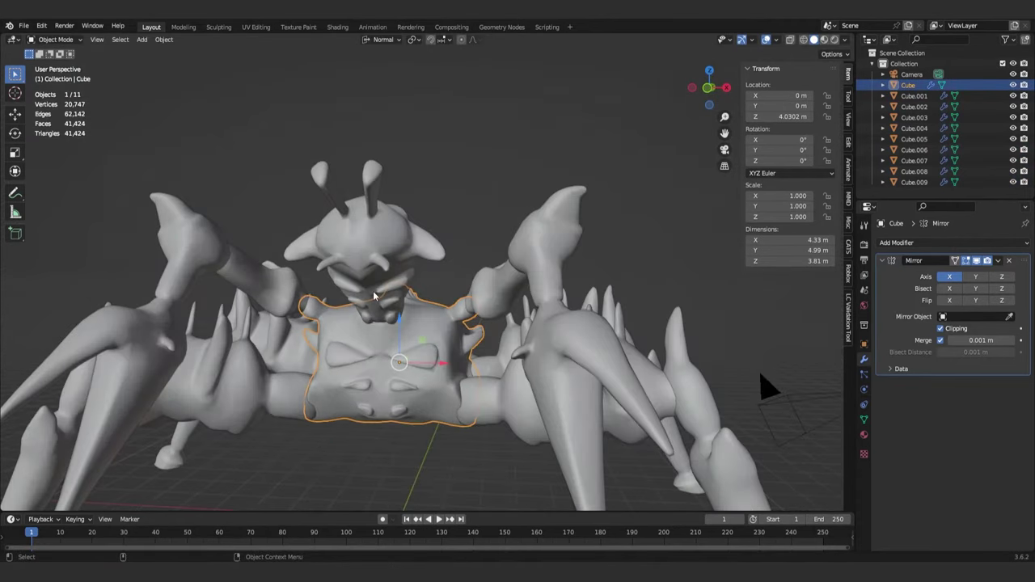
pyautogui.scroll(-4, 373, 294)
pyautogui.click(481, 263)
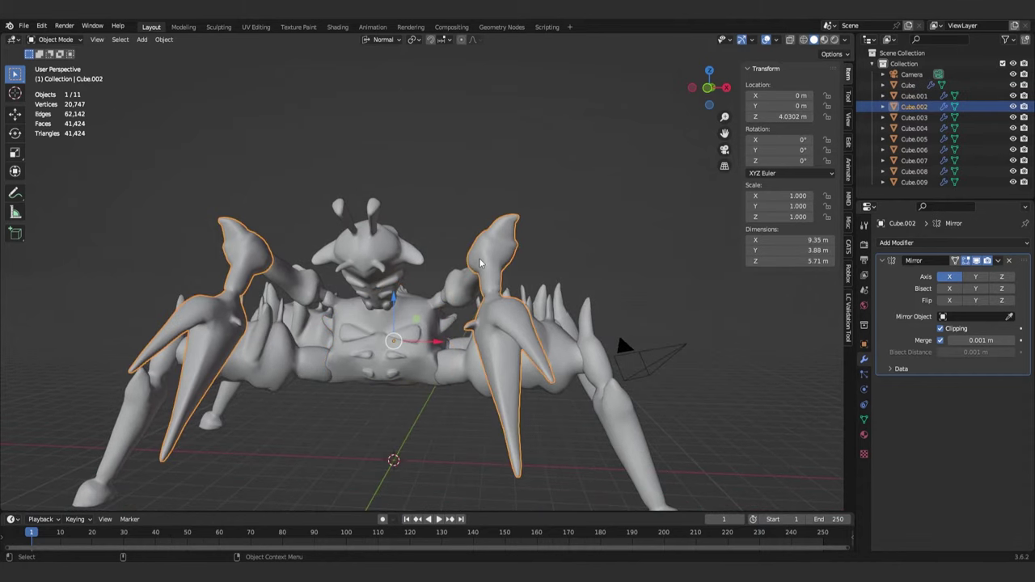
pyautogui.press('g')
pyautogui.click(478, 249)
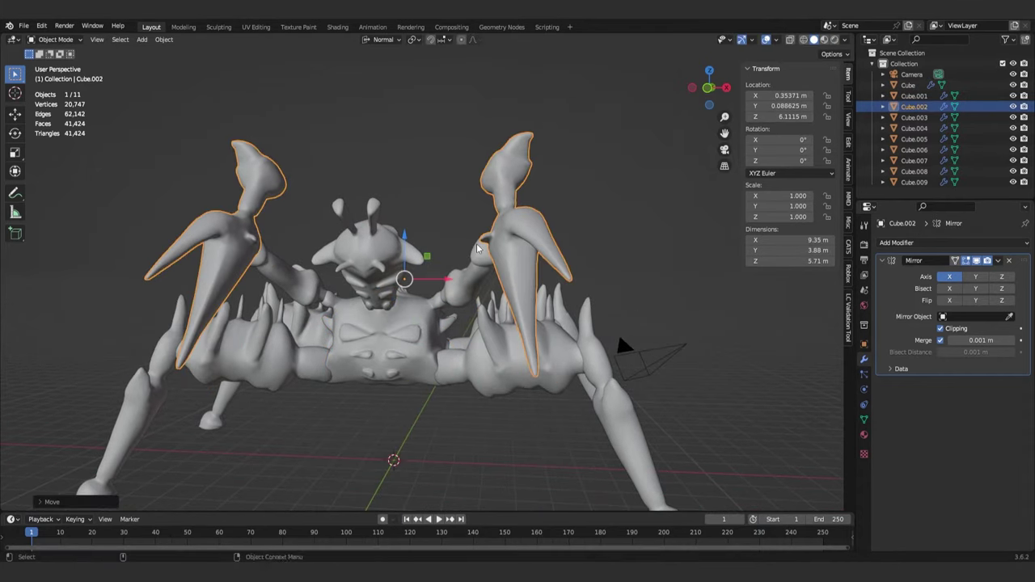
pyautogui.hotkey('ctrl', 'z')
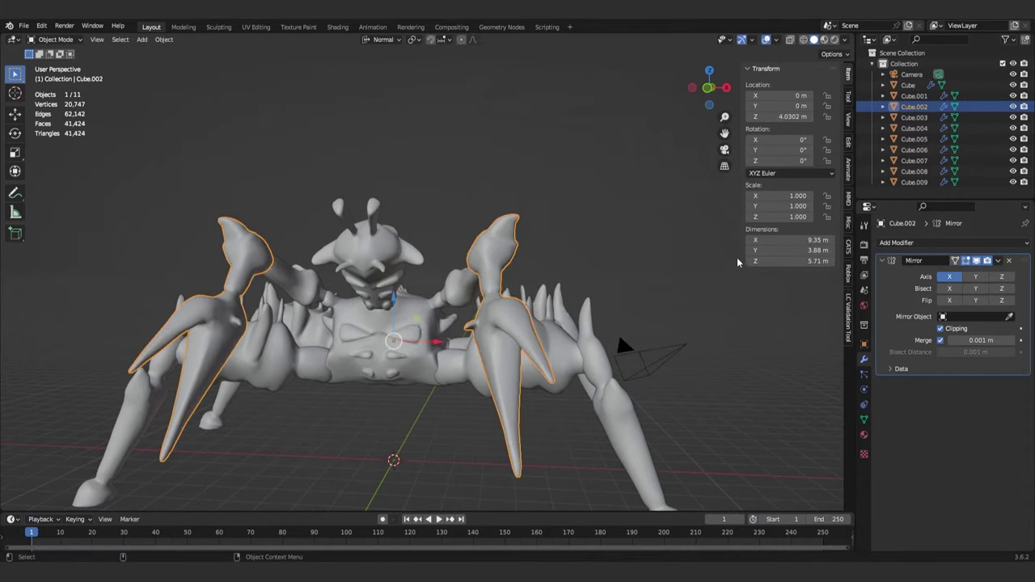
# - Select all objects from Cube to Cube.009, with the torso active, and apply the torso's Mirror modifier
pyautogui.click(909, 86)
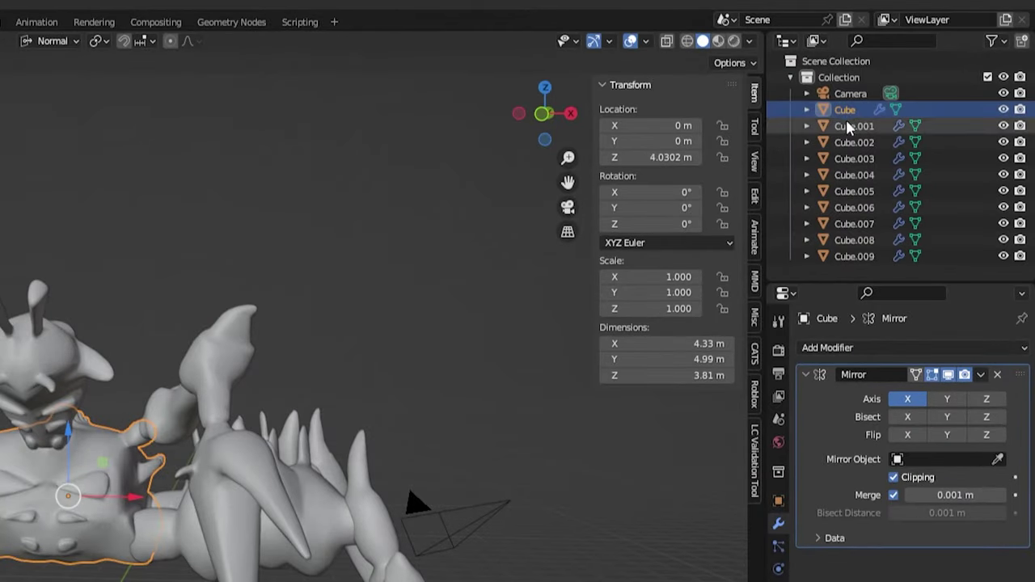
pyautogui.keyDown('shift'); pyautogui.click(860, 257); pyautogui.keyUp('shift')
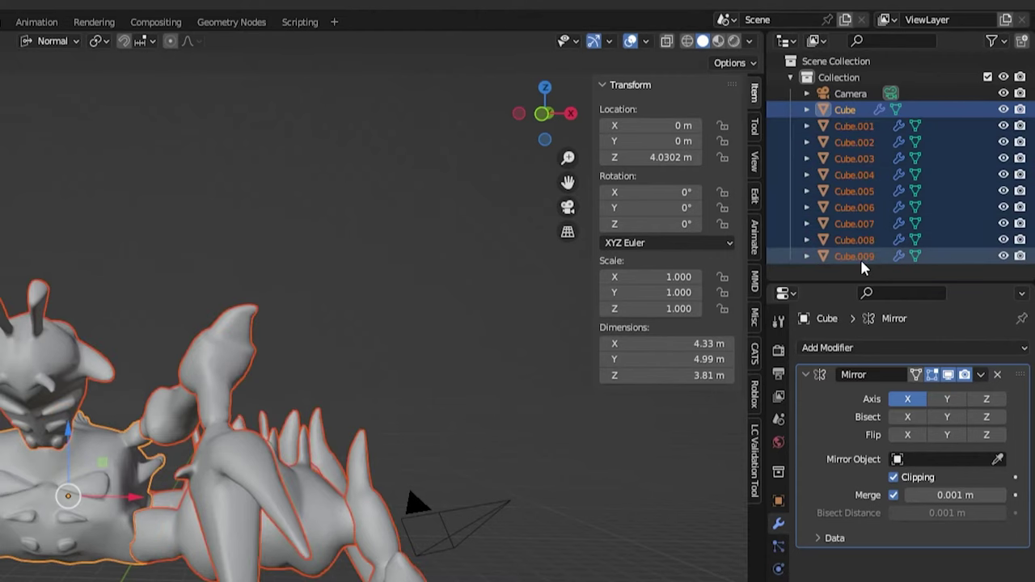
pyautogui.click(982, 374)
pyautogui.click(951, 395)
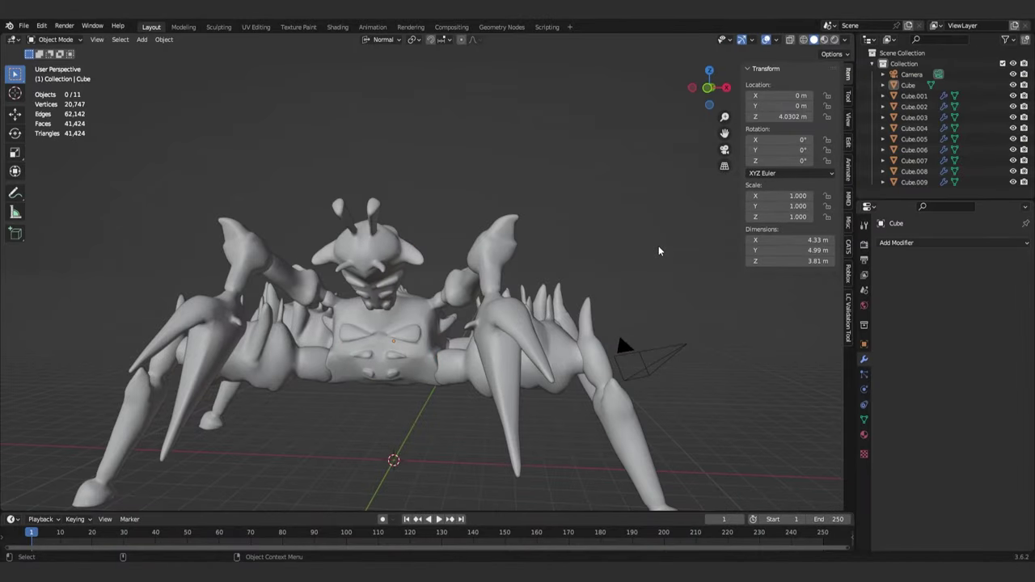
# - Apply the Mirror modifier on the upper arm segments (Cube.001) and the front claws (Cube.002)
pyautogui.moveTo(659, 246); pyautogui.dragTo(523, 275, button='middle')
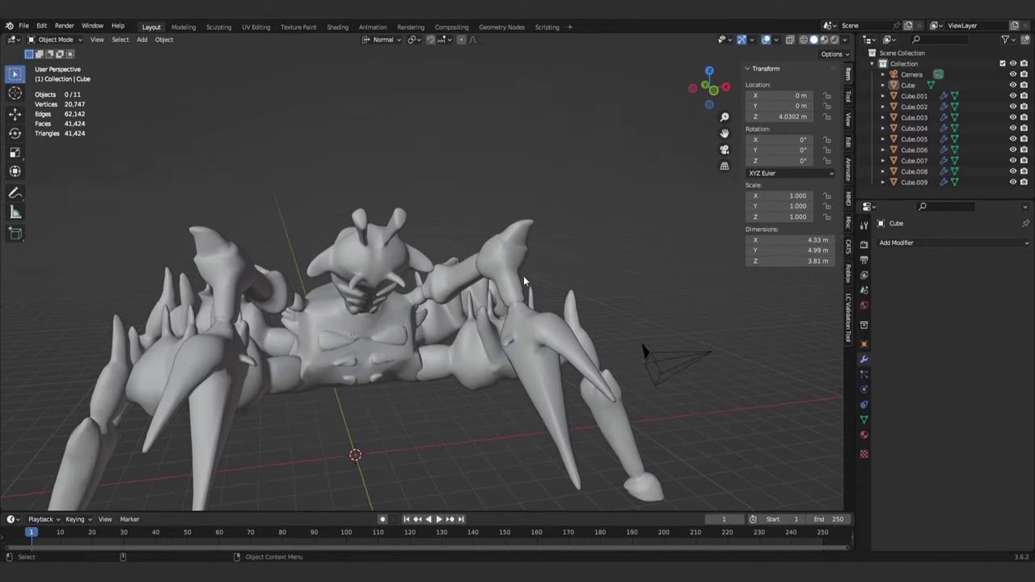
pyautogui.click(466, 281)
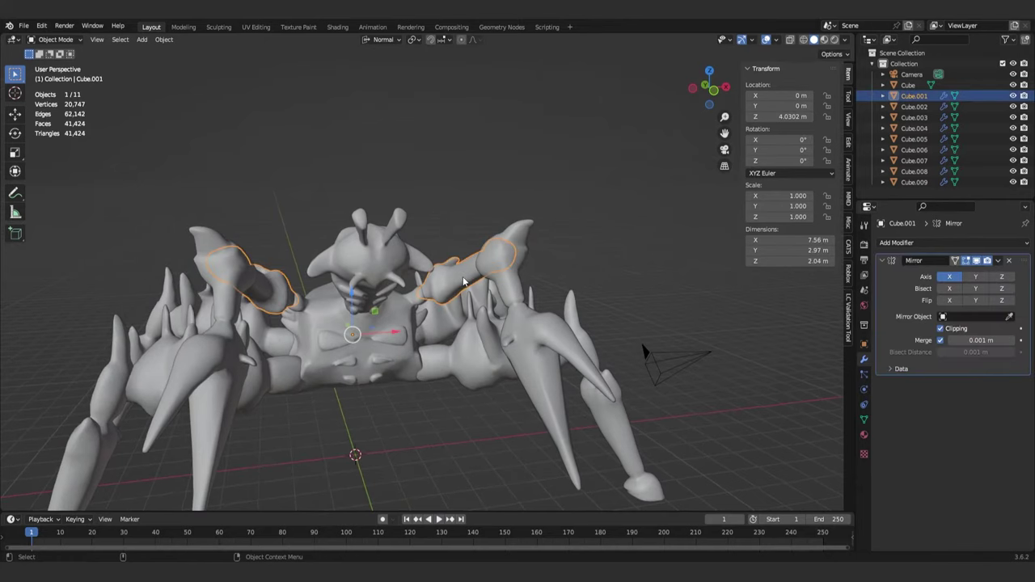
pyautogui.click(1000, 267)
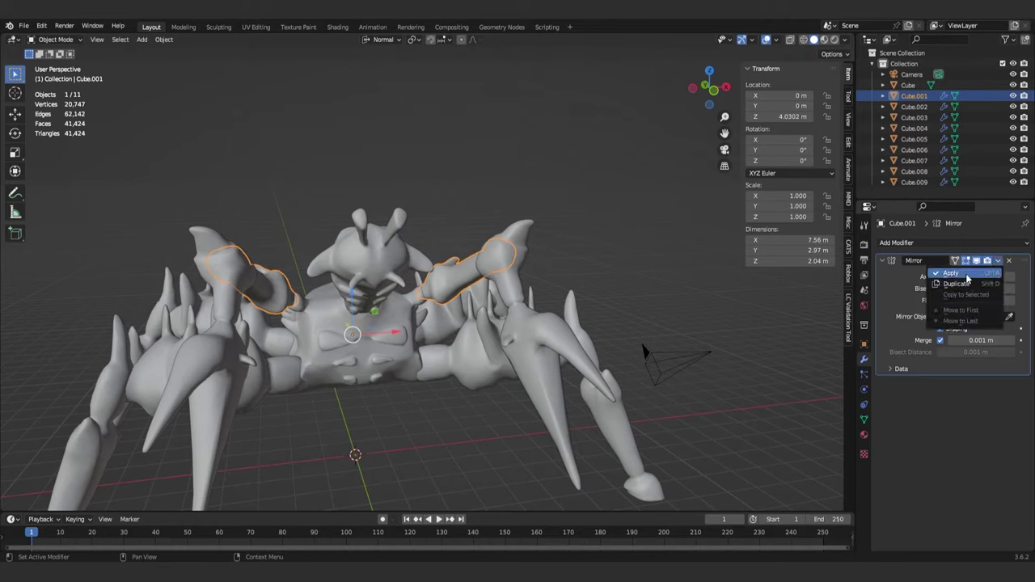
pyautogui.click(967, 277)
pyautogui.click(920, 107)
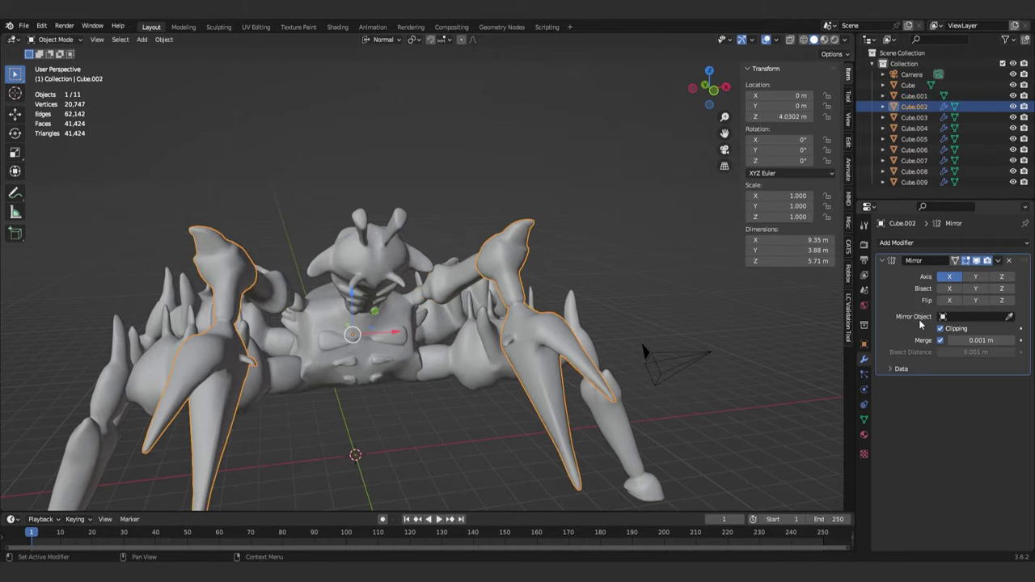
pyautogui.hotkey('ctrl', 'a')
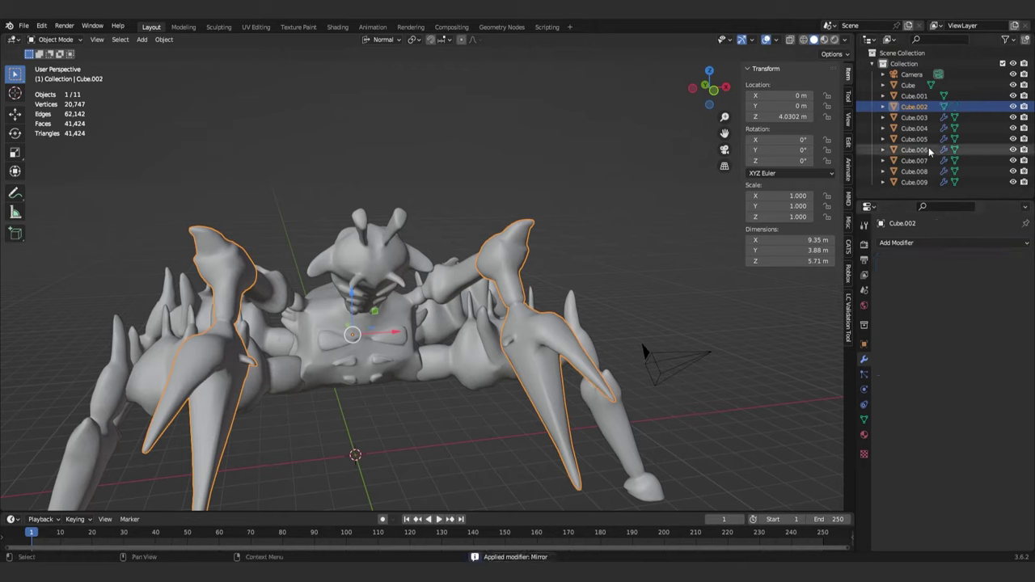
# - Apply the Mirror modifier individually on Cube.003, Cube.004 and Cube.005
pyautogui.click(913, 119)
pyautogui.hotkey('ctrl', 'a')
pyautogui.click(914, 127)
pyautogui.hotkey('ctrl', 'a')
pyautogui.click(922, 139)
pyautogui.hotkey('ctrl', 'a')
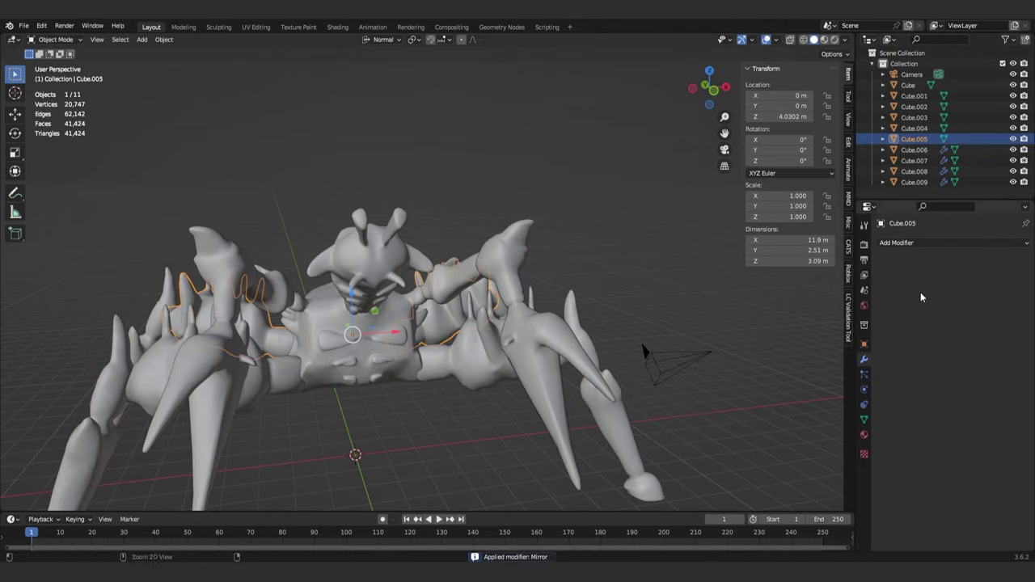
# - Apply the Mirror modifier individually on Cube.006, Cube.007, Cube.008 and Cube.009
pyautogui.click(914, 150)
pyautogui.hotkey('ctrl', 'a')
pyautogui.click(914, 161)
pyautogui.hotkey('ctrl', 'a')
pyautogui.click(915, 171)
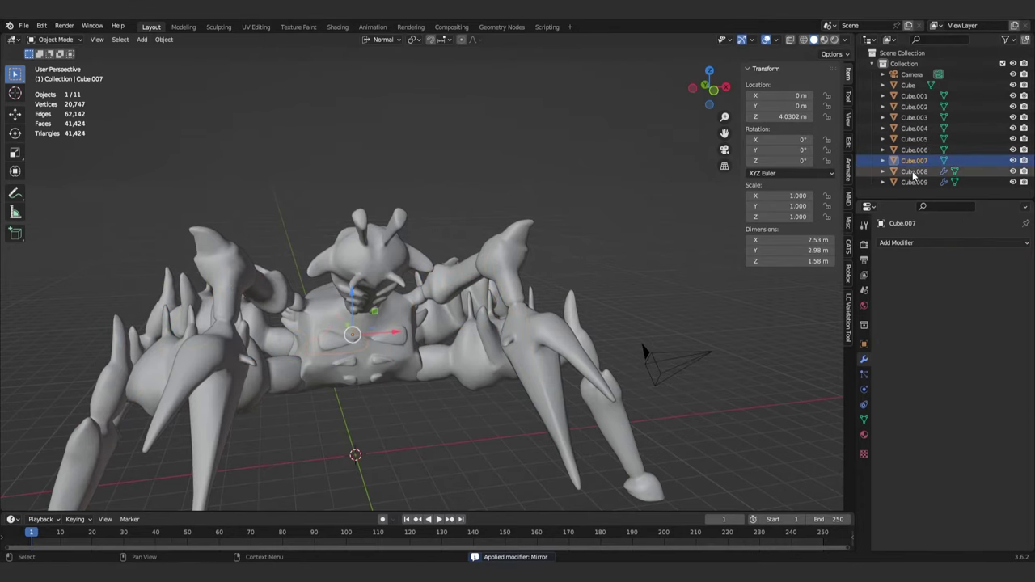
pyautogui.hotkey('ctrl', 'a')
pyautogui.click(922, 183)
pyautogui.hotkey('ctrl', 'a')
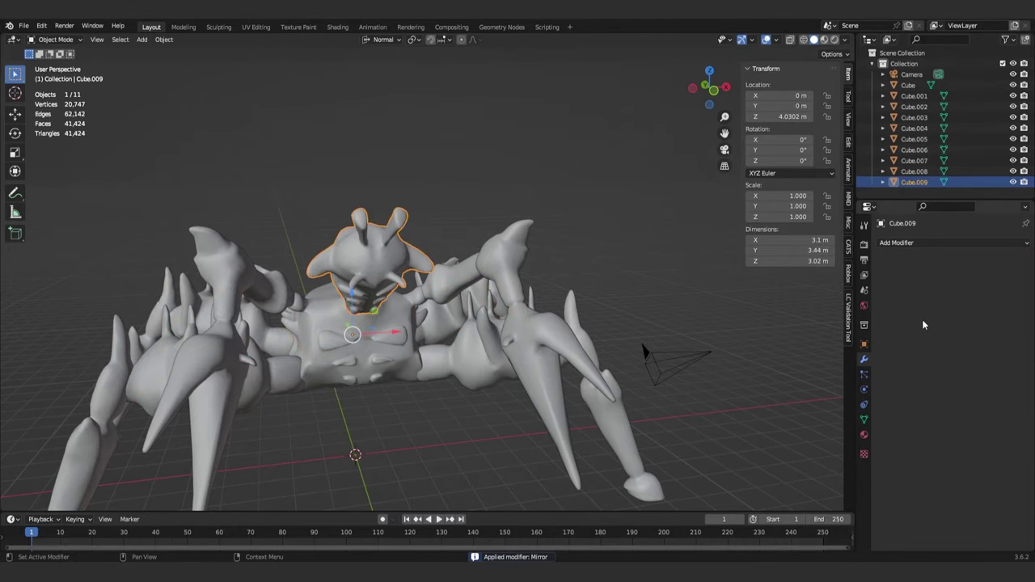
# - Rename the head object Cube.009 as Head
pyautogui.moveTo(437, 316); pyautogui.dragTo(548, 321, button='middle')
pyautogui.click(501, 306)
pyautogui.click(492, 305)
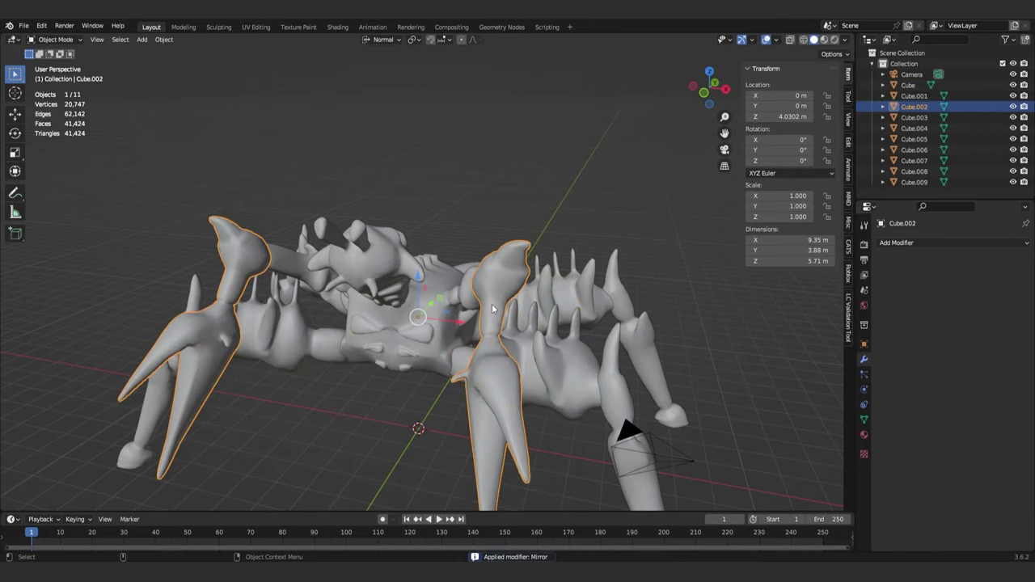
pyautogui.moveTo(492, 304); pyautogui.dragTo(551, 312, button='middle')
pyautogui.click(915, 183)
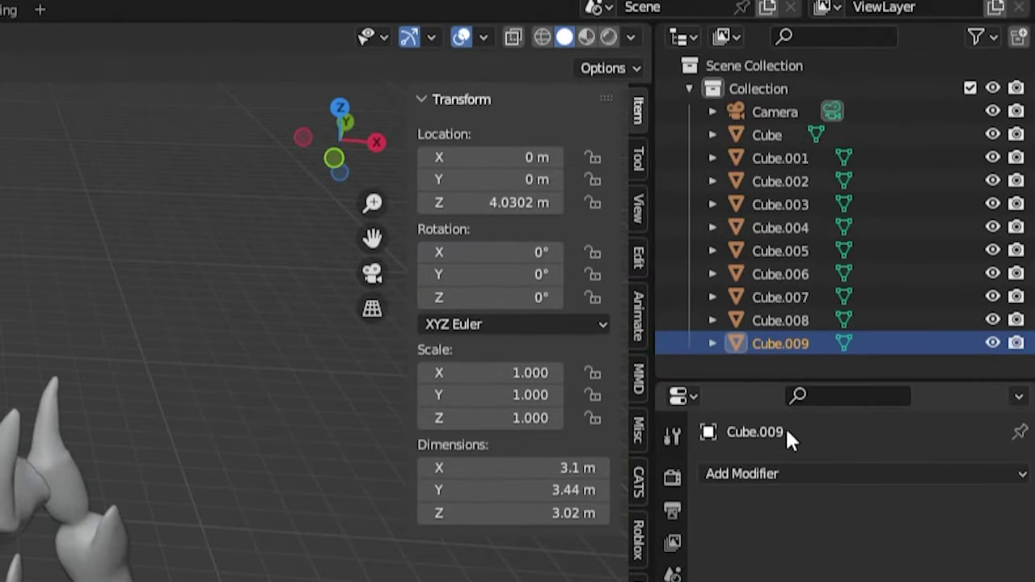
pyautogui.doubleClick(777, 346)
pyautogui.write('Head')
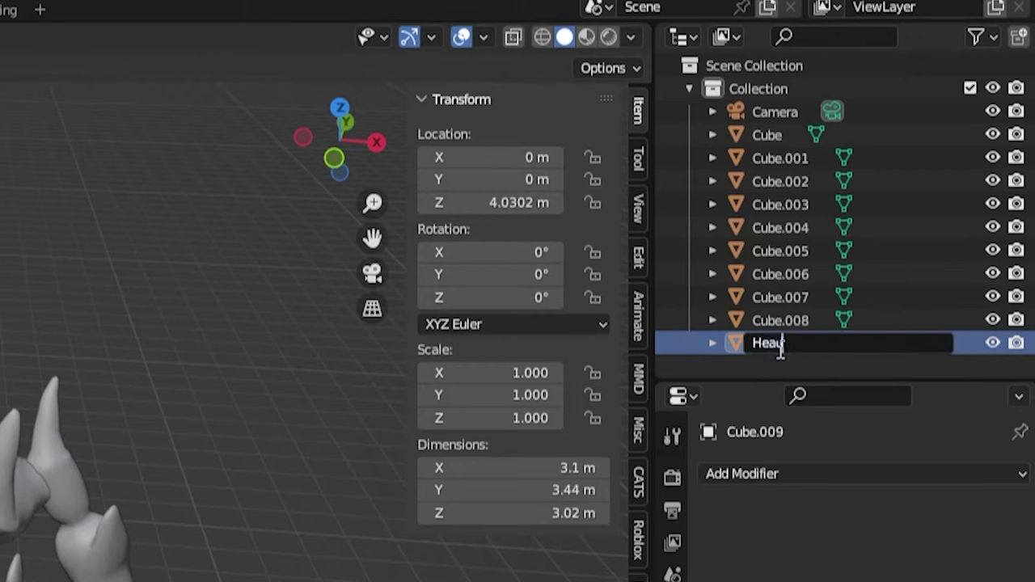
pyautogui.press('Return')
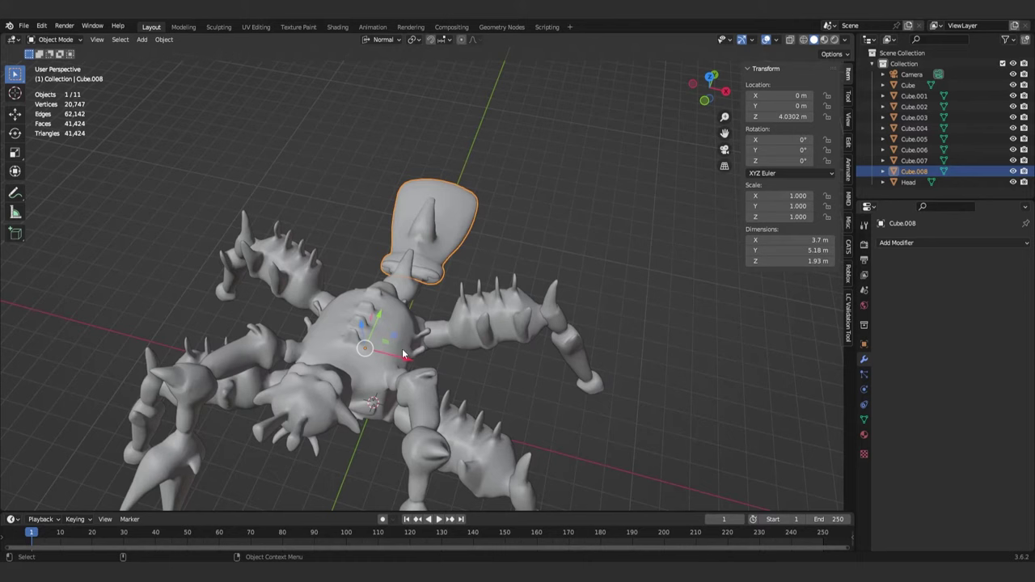
# - Rename the creature's main body object as Torso
pyautogui.click(402, 348)
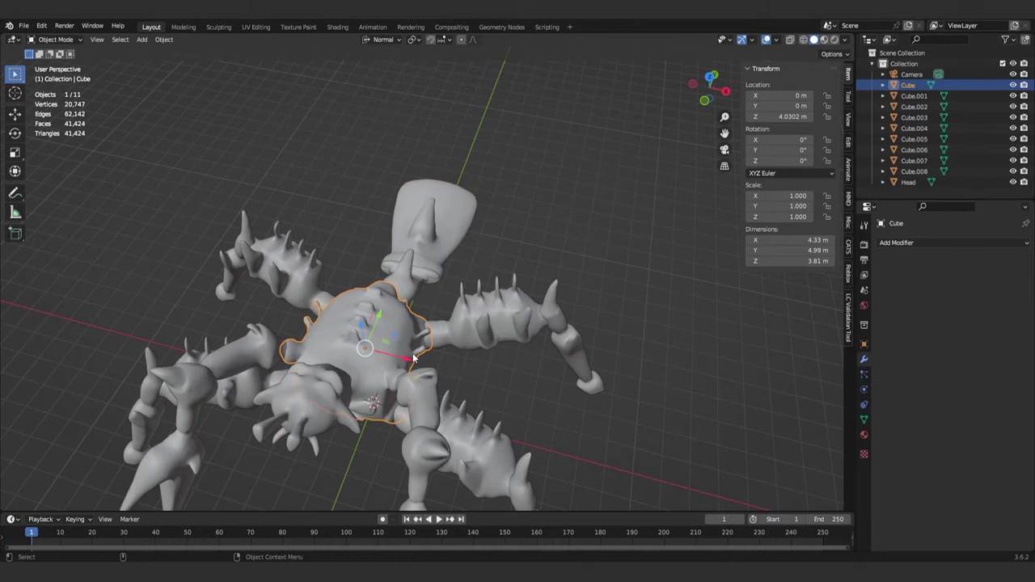
pyautogui.doubleClick(912, 86)
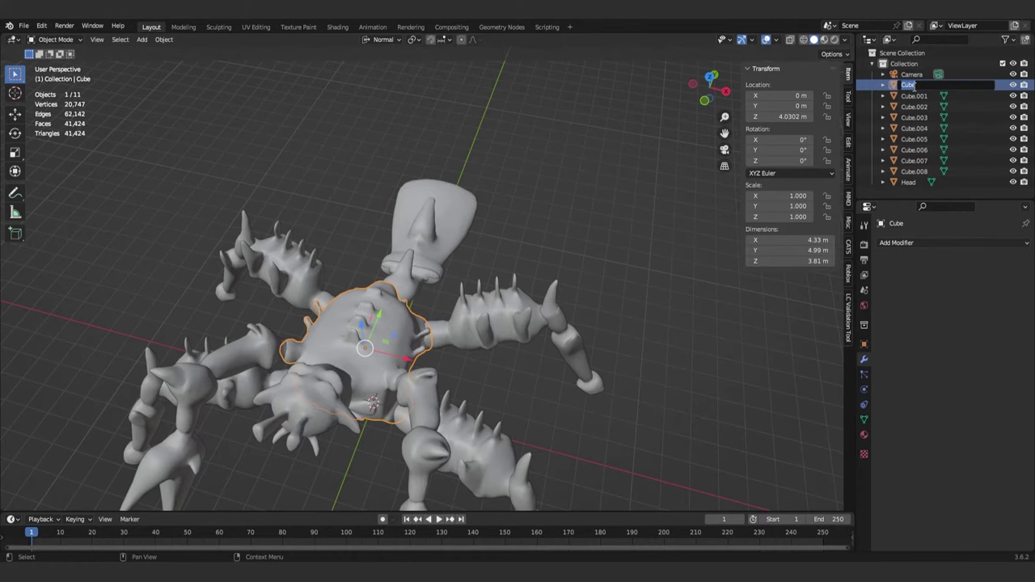
pyautogui.write('Torso')
pyautogui.press('Return')
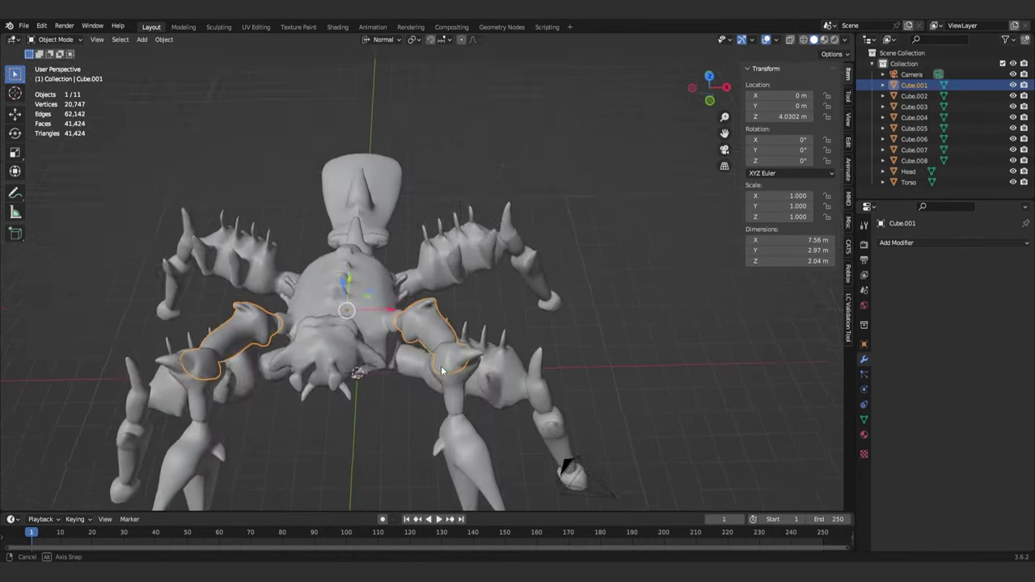
# - Rename the upper arm object Cube.001 as UpperArm
pyautogui.moveTo(441, 370); pyautogui.dragTo(340, 300, button='middle')
pyautogui.doubleClick(914, 85)
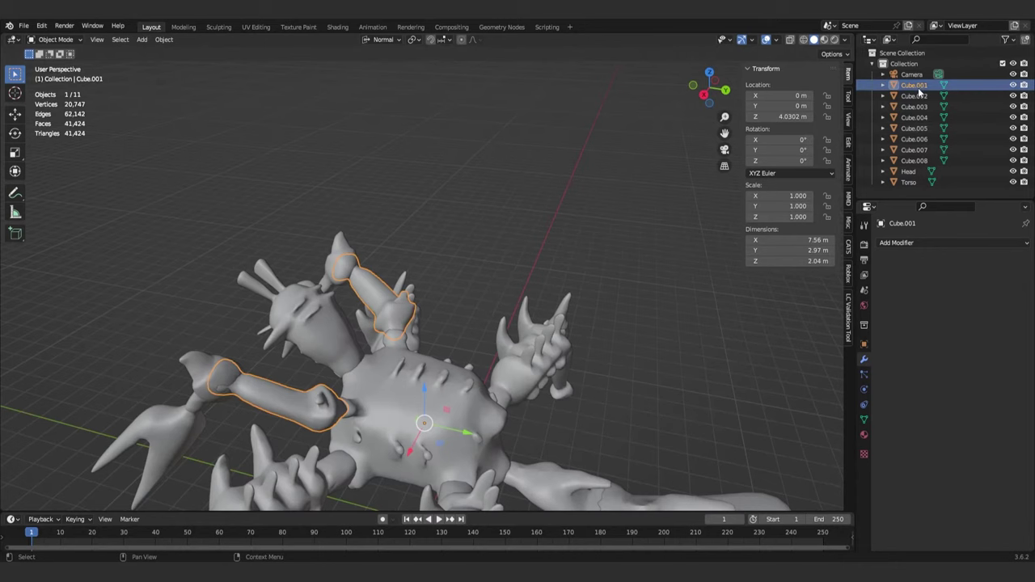
pyautogui.write('Upper')
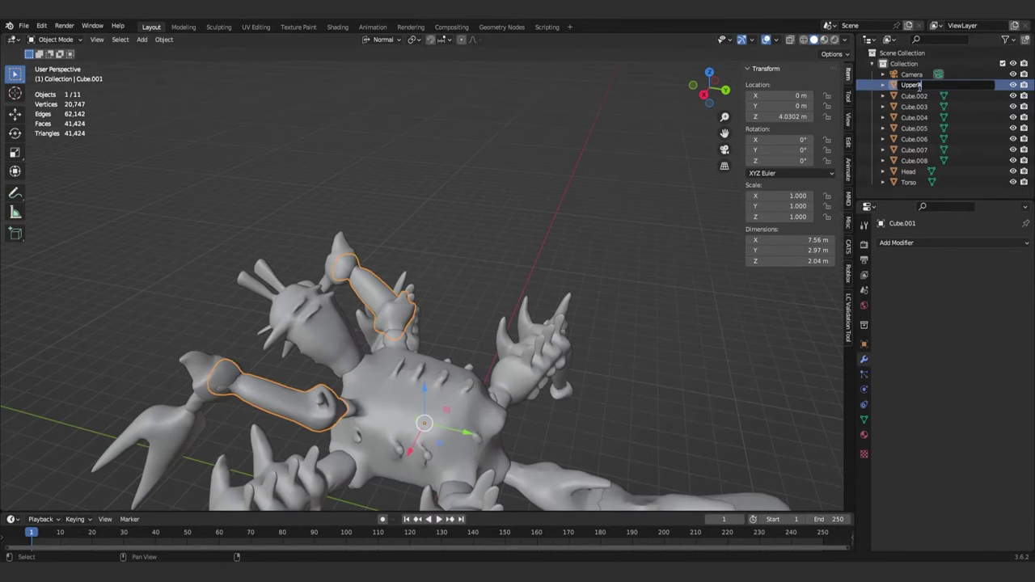
pyautogui.write('Arm')
pyautogui.press('Return')
# - Rename the front thigh object Cube.003 as FrontUpperLeg
pyautogui.click(910, 86)
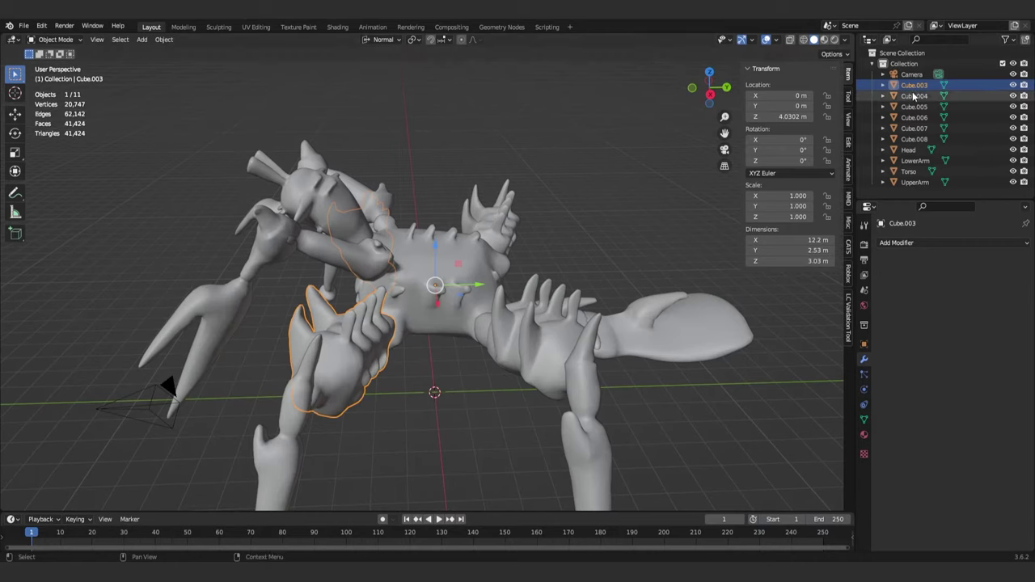
pyautogui.doubleClick(915, 85)
pyautogui.write('UpperLe')
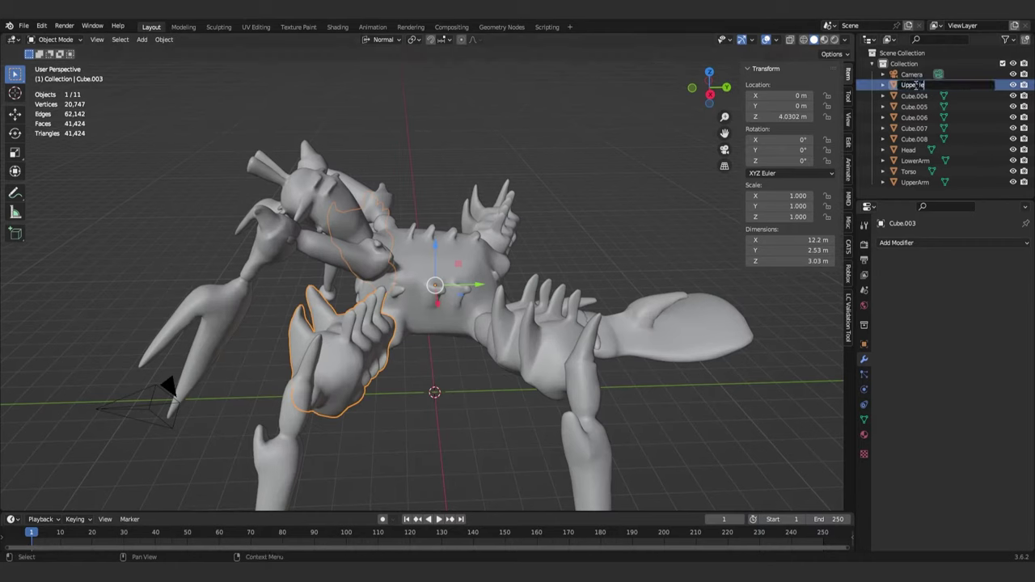
pyautogui.write('g')
pyautogui.press('Return')
pyautogui.doubleClick(918, 182)
pyautogui.press('Home')
pyautogui.write('Fornt')
pyautogui.press('Return')
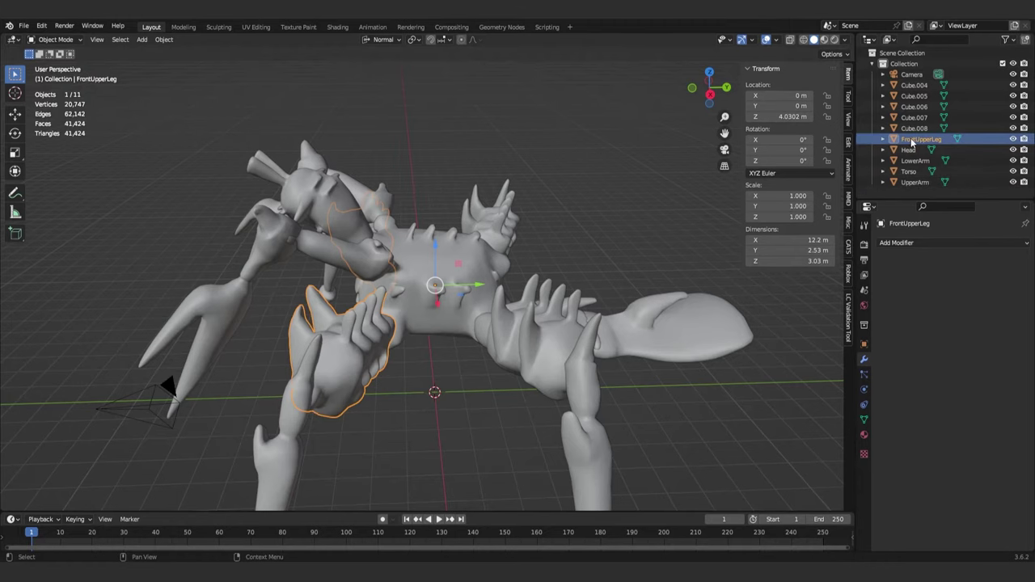
# - Rename the front shin object Cube.004 as FrontLowerLeg
pyautogui.moveTo(432, 297); pyautogui.dragTo(393, 348, button='middle')
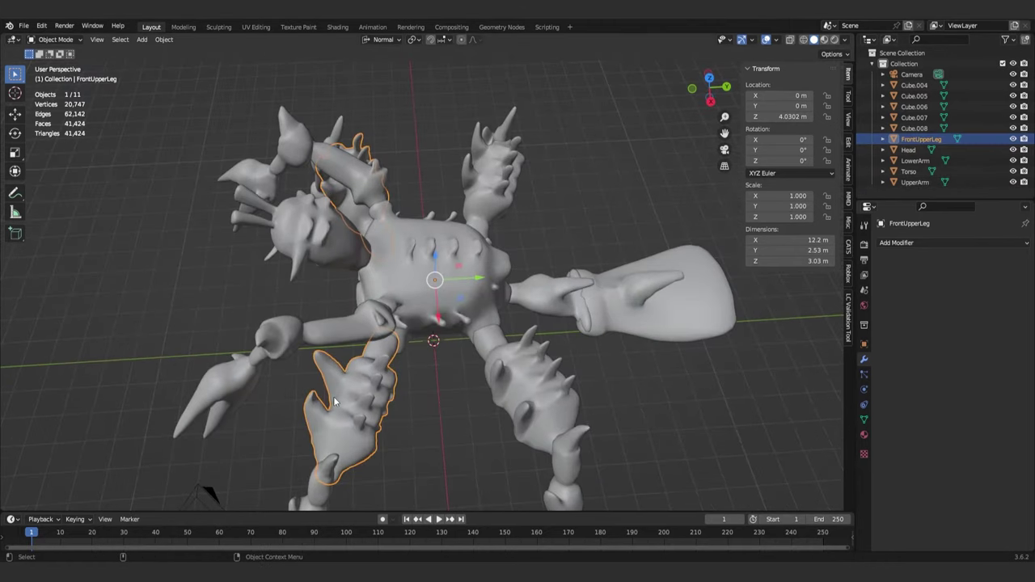
pyautogui.moveTo(437, 410); pyautogui.dragTo(495, 271, button='middle')
pyautogui.click(364, 378)
pyautogui.doubleClick(914, 85)
pyautogui.write('Front')
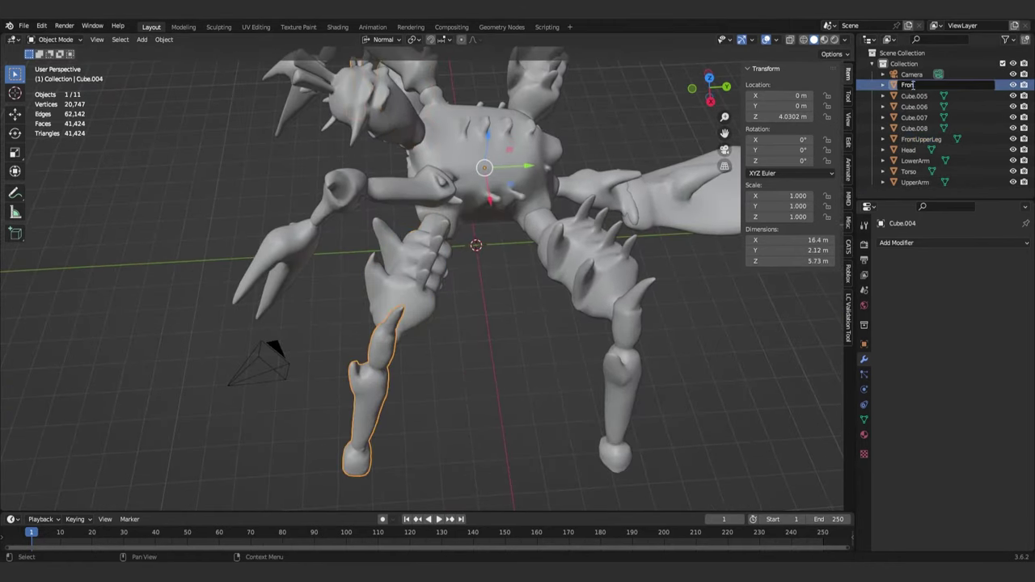
pyautogui.write('LowerLeg')
pyautogui.press('Return')
# - Rename the rear thigh object Cube.005 as BackUpperLeg
pyautogui.moveTo(501, 308); pyautogui.dragTo(412, 245, button='middle')
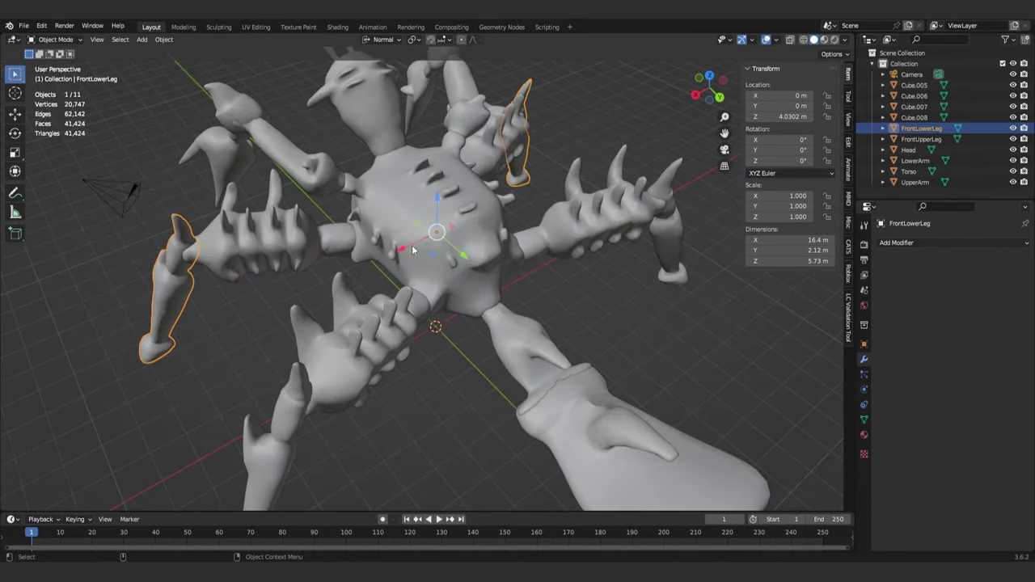
pyautogui.click(377, 332)
pyautogui.doubleClick(914, 85)
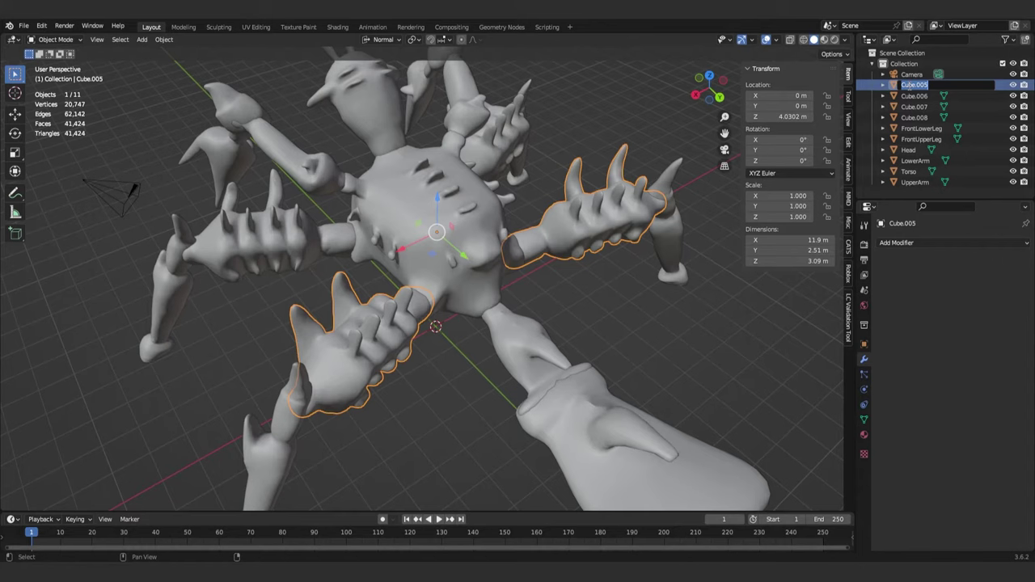
pyautogui.write('BackUpperLeg')
pyautogui.press('Return')
# - Rename the rear shin object Cube.006 as BackLowerLeg
pyautogui.click(285, 425)
pyautogui.doubleClick(908, 97)
pyautogui.write('BackL')
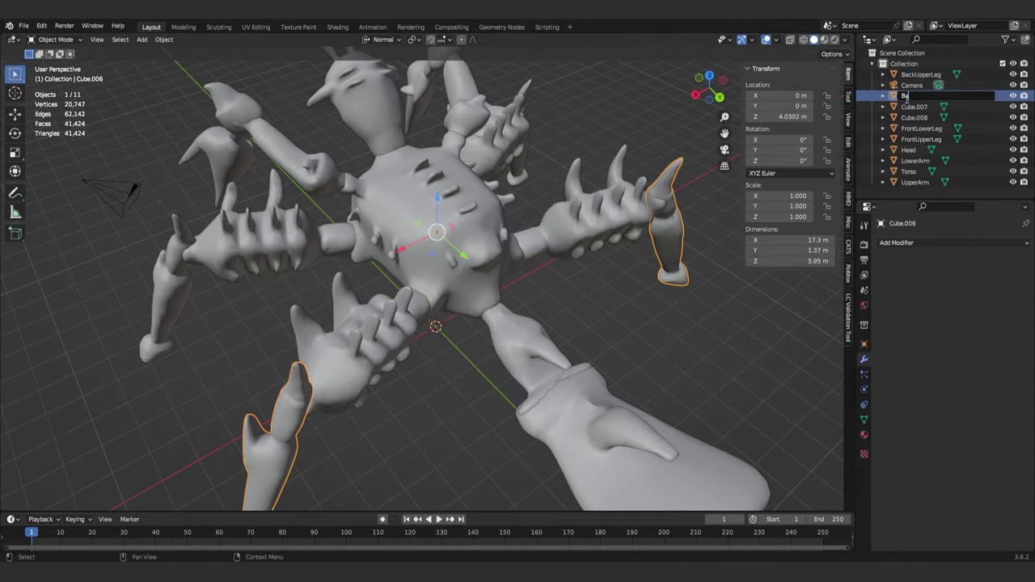
pyautogui.write('owerLeg')
pyautogui.press('Return')
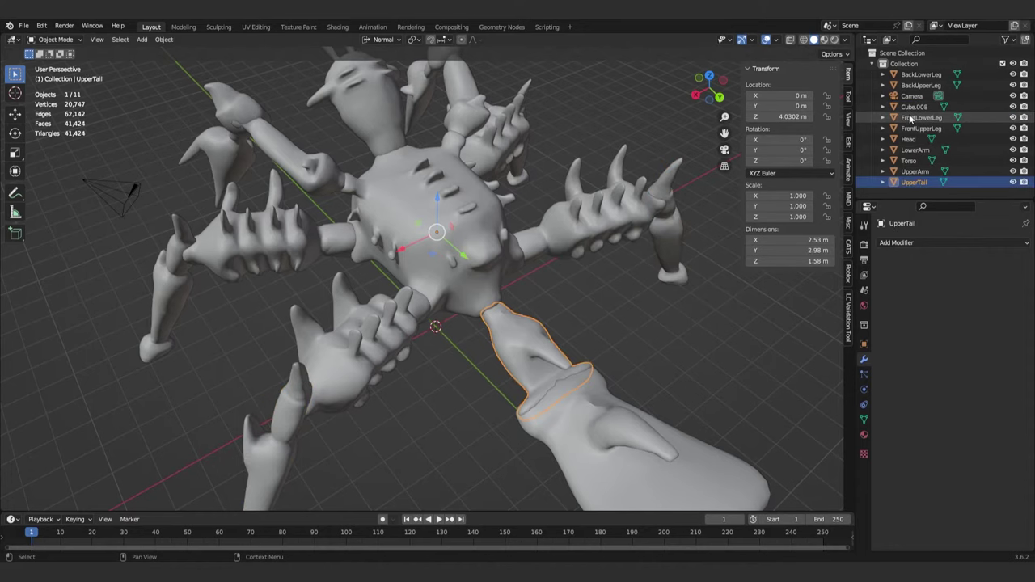
# - Rename the tail's end object Cube.008 as LowerTail
pyautogui.doubleClick(914, 107)
pyautogui.write('ULowerTail')
pyautogui.press('Return')
# - Separate the +X-side claw arm from LowerArm into its own object by its linked geometry
pyautogui.moveTo(598, 300); pyautogui.dragTo(673, 340, button='middle')
pyautogui.scroll(-4, 673, 341)
pyautogui.moveTo(639, 461); pyautogui.dragTo(566, 231, button='middle')
pyautogui.click(634, 248)
pyautogui.scroll(3, 639, 245)
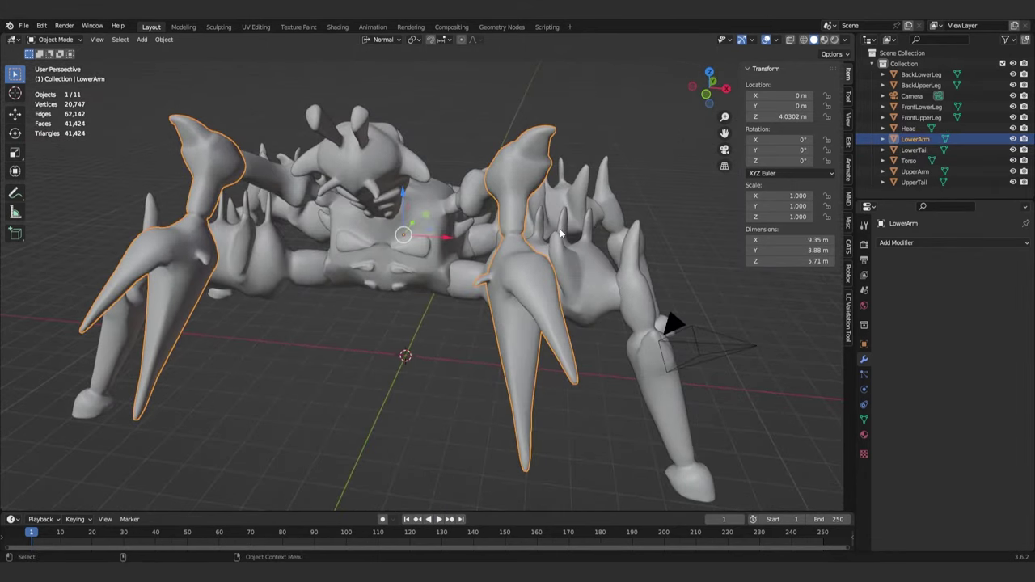
pyautogui.press('Tab')
pyautogui.click(519, 242)
pyautogui.hotkey('ctrl', 'l')
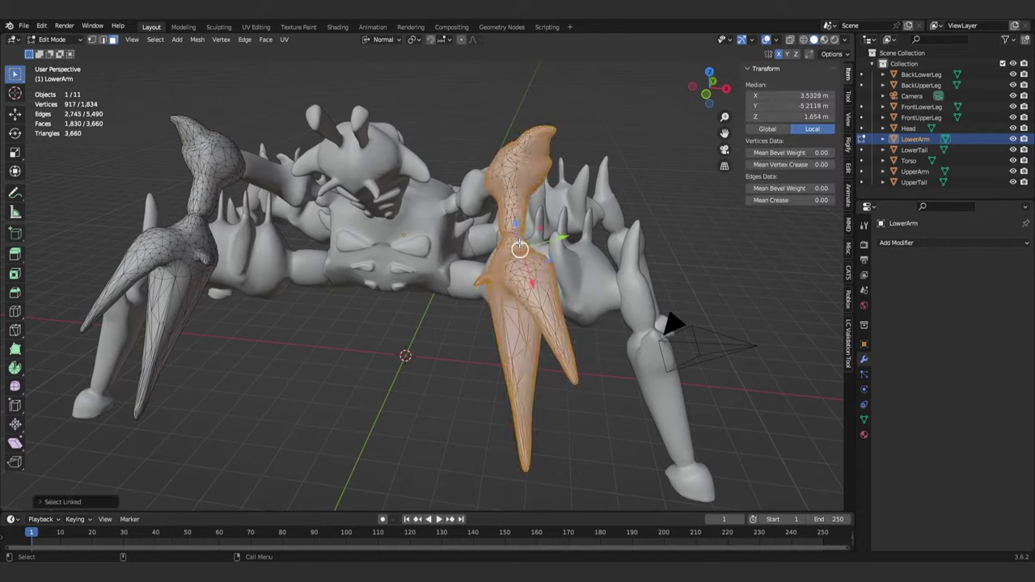
pyautogui.press('p')
pyautogui.click(502, 245)
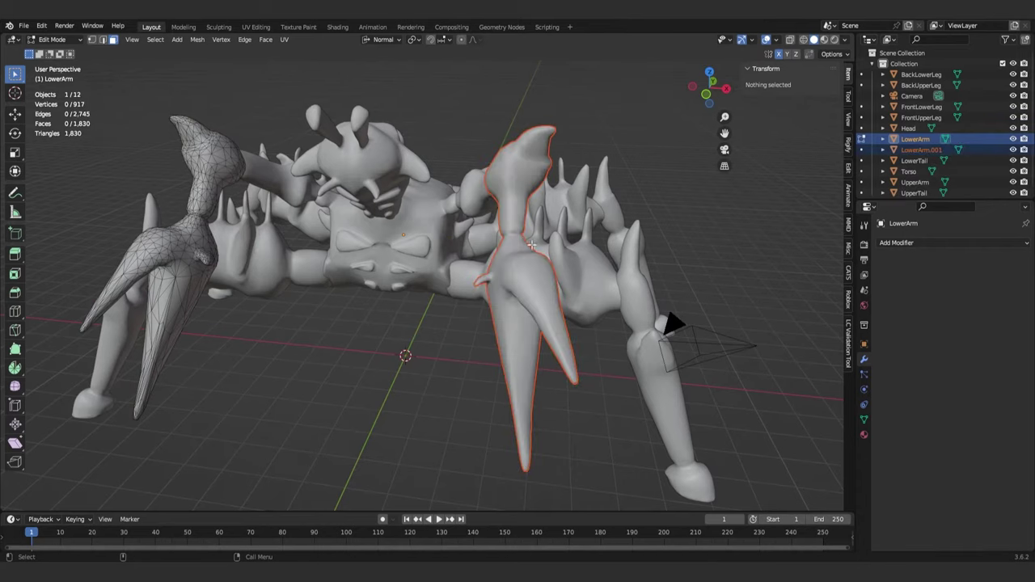
pyautogui.press('Tab')
# - Separate the +X-side thigh from FrontUpperLeg into its own object by its linked geometry
pyautogui.moveTo(583, 263); pyautogui.dragTo(579, 274, button='middle')
pyautogui.click(590, 267)
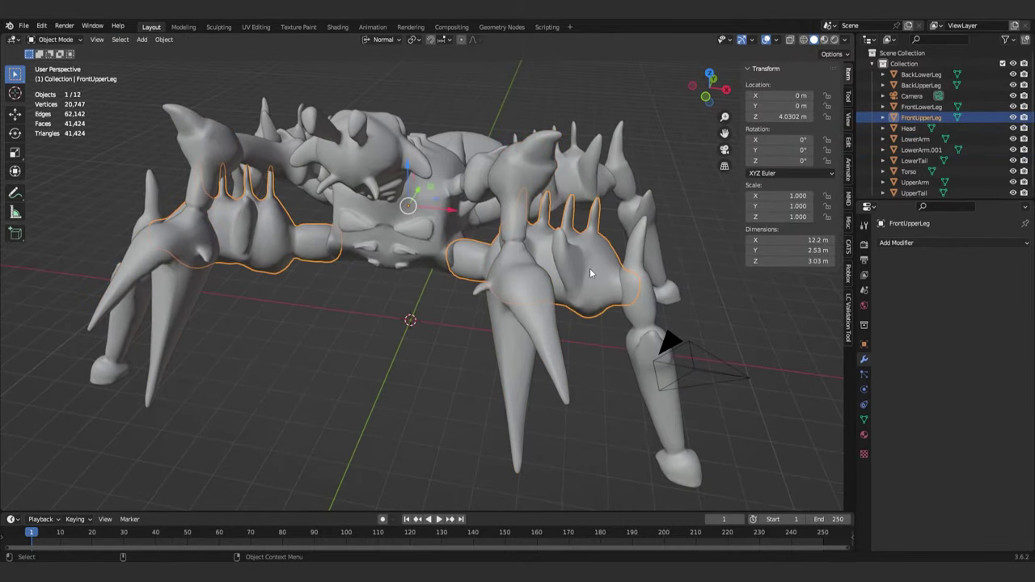
pyautogui.press('Tab')
pyautogui.click(590, 268)
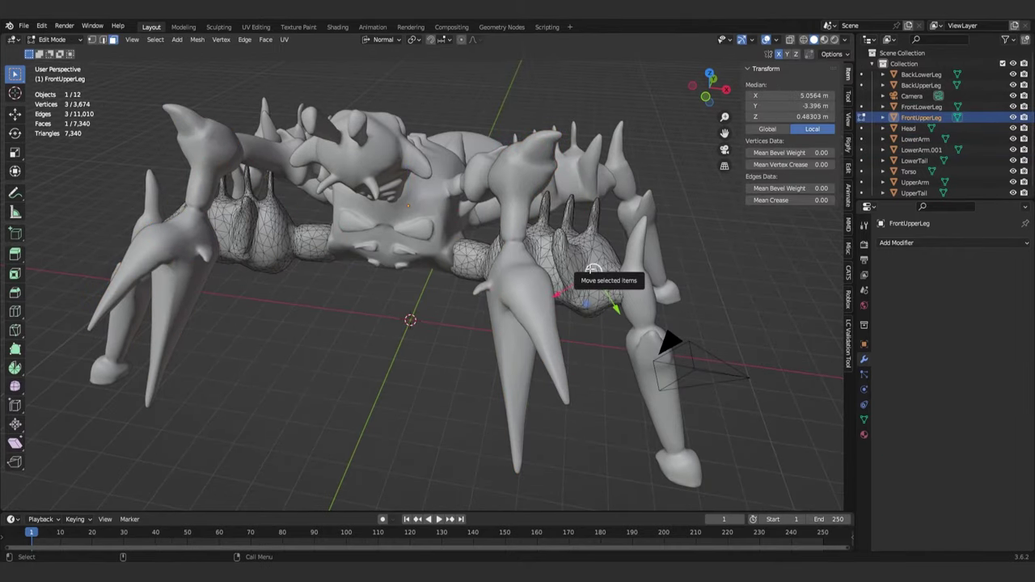
pyautogui.hotkey('ctrl', 'l')
pyautogui.press('p')
pyautogui.click(591, 269)
pyautogui.press('Tab')
# - Separate the +X-side shin from FrontLowerLeg into its own object by its linked geometry
pyautogui.click(645, 310)
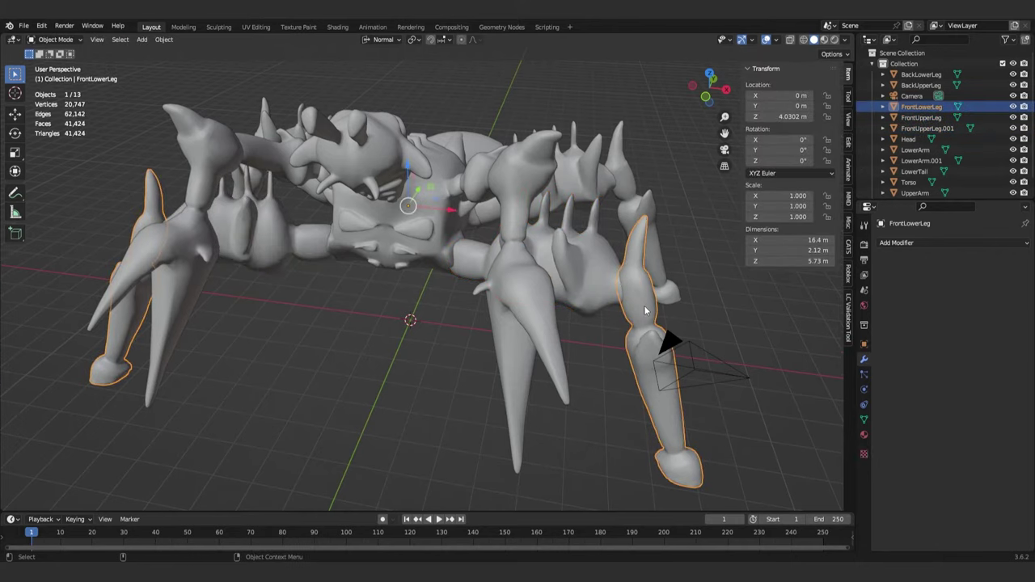
pyautogui.press('Tab')
pyautogui.click(644, 310)
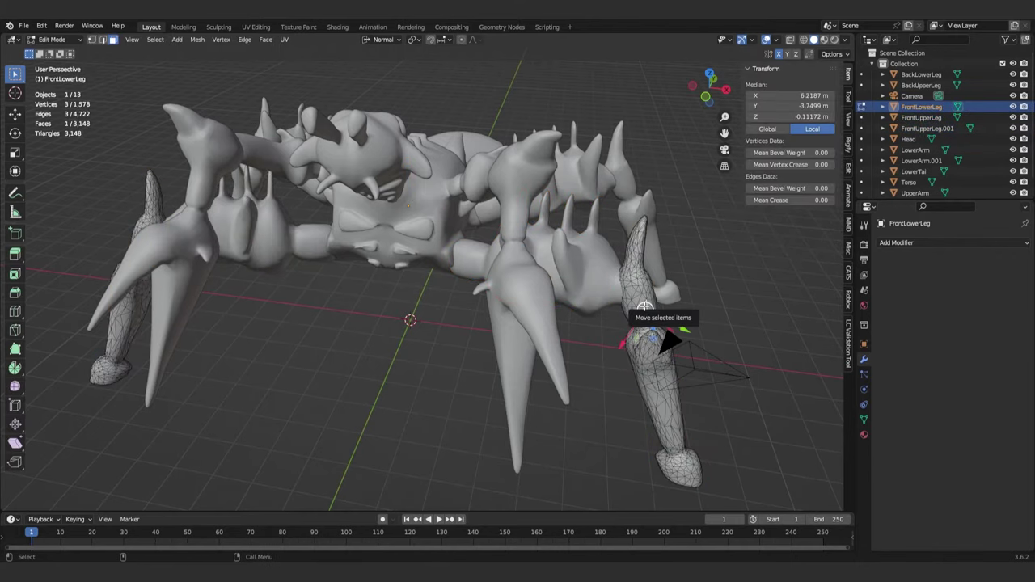
pyautogui.hotkey('ctrl', 'l')
pyautogui.press('p')
pyautogui.click(645, 310)
# - Separate the +X-side halves of BackUpperLeg and BackLowerLeg into their own objects
pyautogui.moveTo(644, 309); pyautogui.dragTo(516, 284, button='middle')
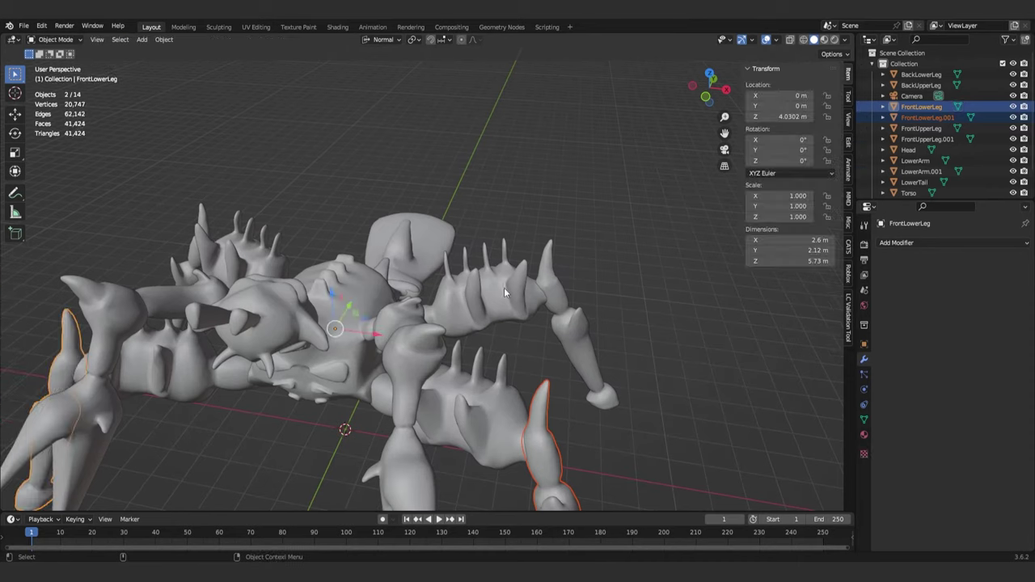
pyautogui.click(498, 291)
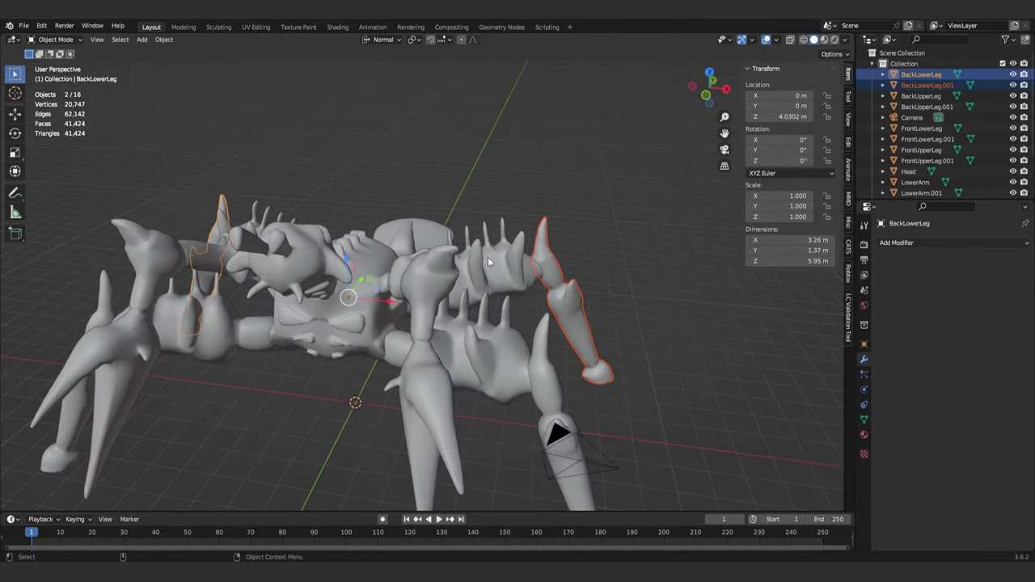
pyautogui.click(479, 292)
pyautogui.click(570, 305)
# - Separate the +X-side half of UpperArm into its own object and check the split arm and front leg pieces individually
pyautogui.click(409, 372)
pyautogui.press('Tab')
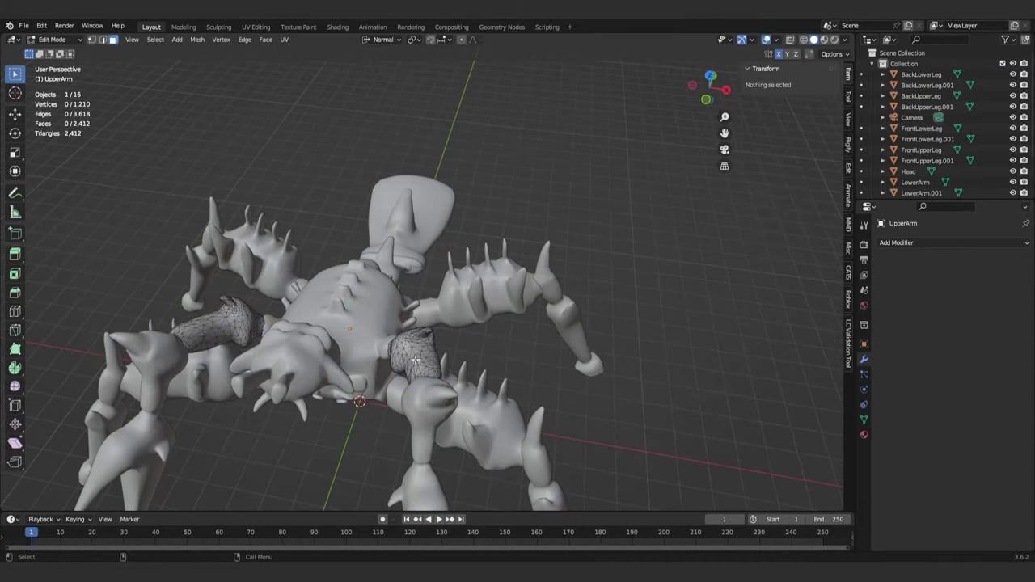
pyautogui.press('Tab')
pyautogui.moveTo(404, 417); pyautogui.dragTo(432, 333, button='middle')
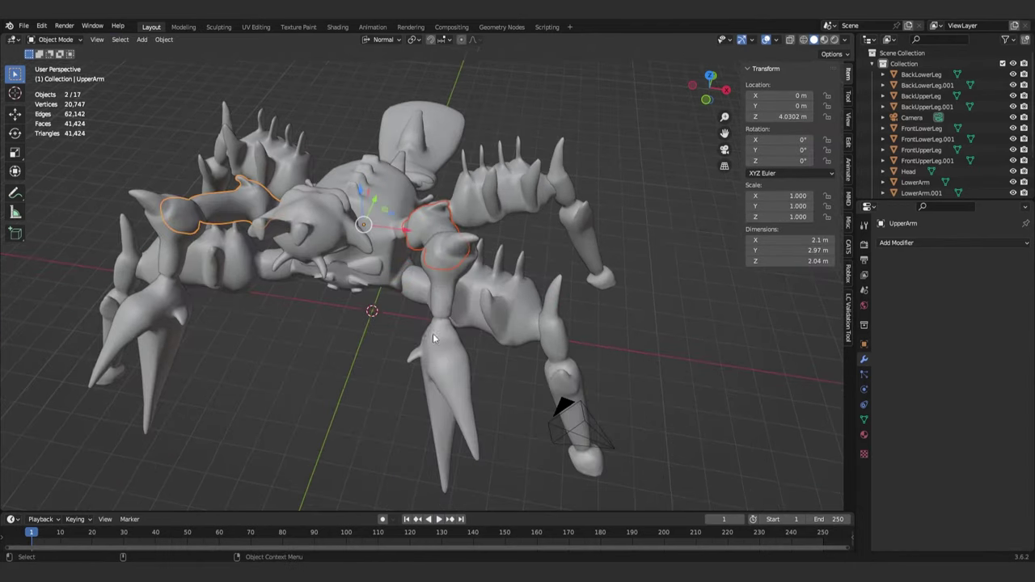
pyautogui.click(436, 338)
pyautogui.click(490, 290)
pyautogui.click(558, 357)
pyautogui.moveTo(559, 357); pyautogui.dragTo(560, 334, button='middle')
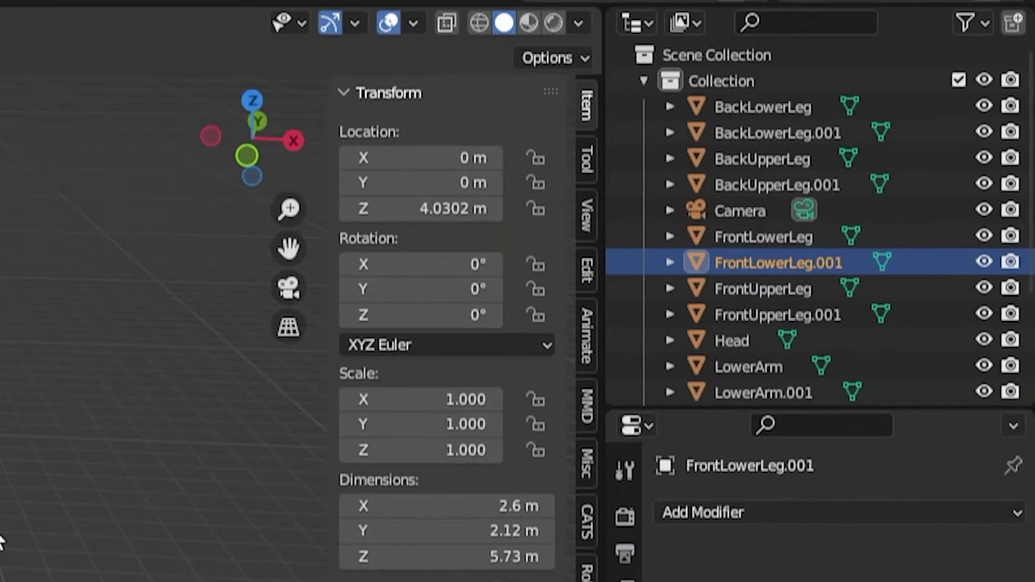
# - Rename BackLowerLeg.001 as BackLowerLegLeft and BackUpperLeg.001 as BackUpperLegLeft
pyautogui.doubleClick(793, 133)
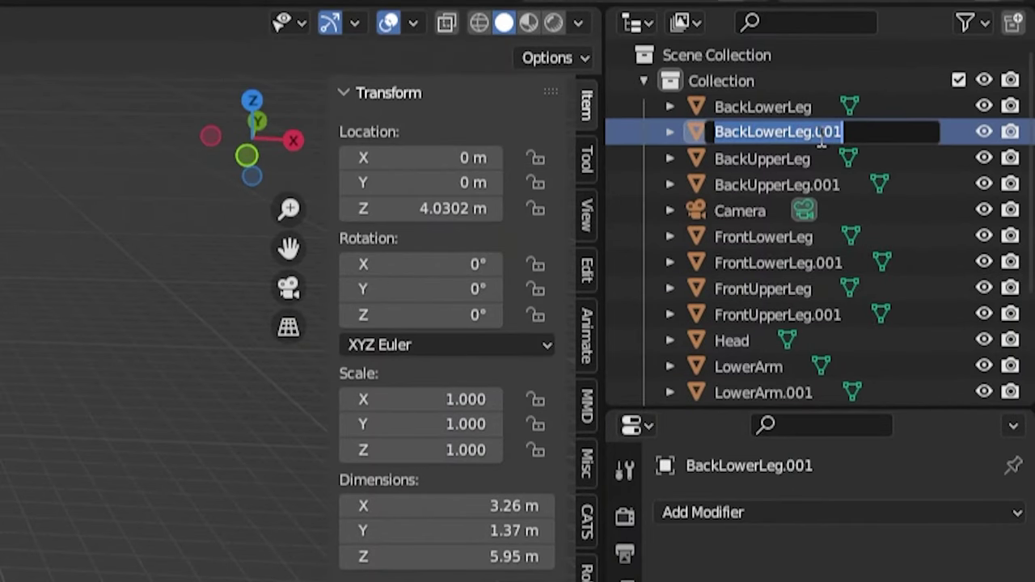
pyautogui.moveTo(813, 133); pyautogui.dragTo(813, 133)
pyautogui.moveTo(814, 133); pyautogui.dragTo(983, 107)
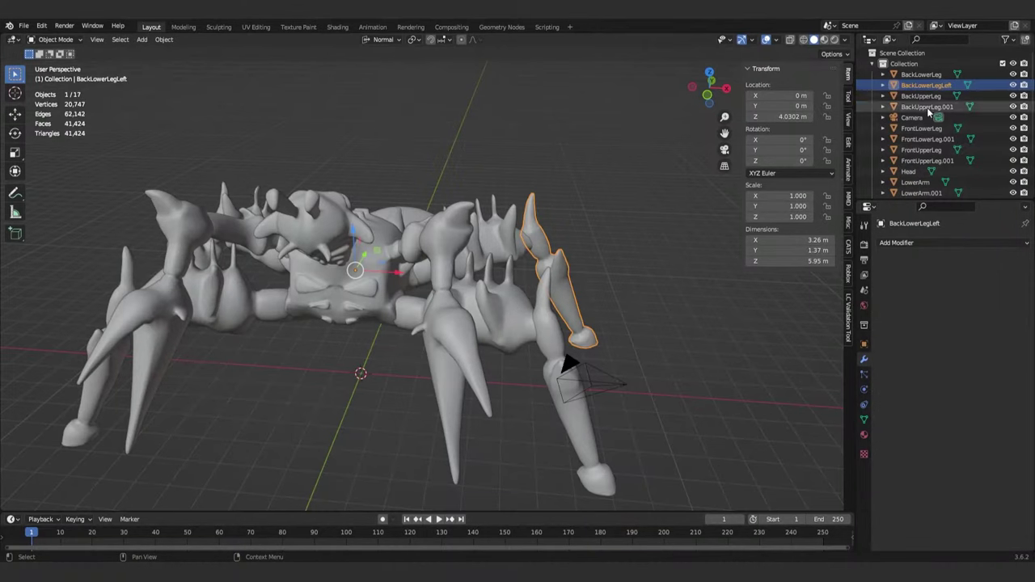
pyautogui.doubleClick(929, 107)
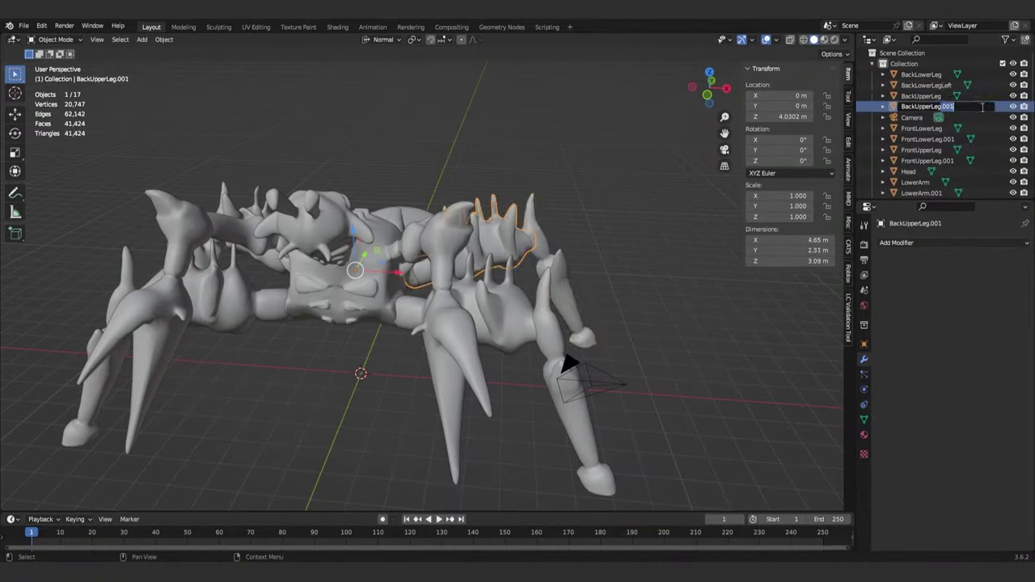
pyautogui.write('Left')
pyautogui.press('Return')
# - Rename the remaining BackUpperLeg object as BackUpperLegRight
pyautogui.click(950, 97)
pyautogui.doubleClick(949, 97)
pyautogui.click(950, 97)
pyautogui.write('Rig')
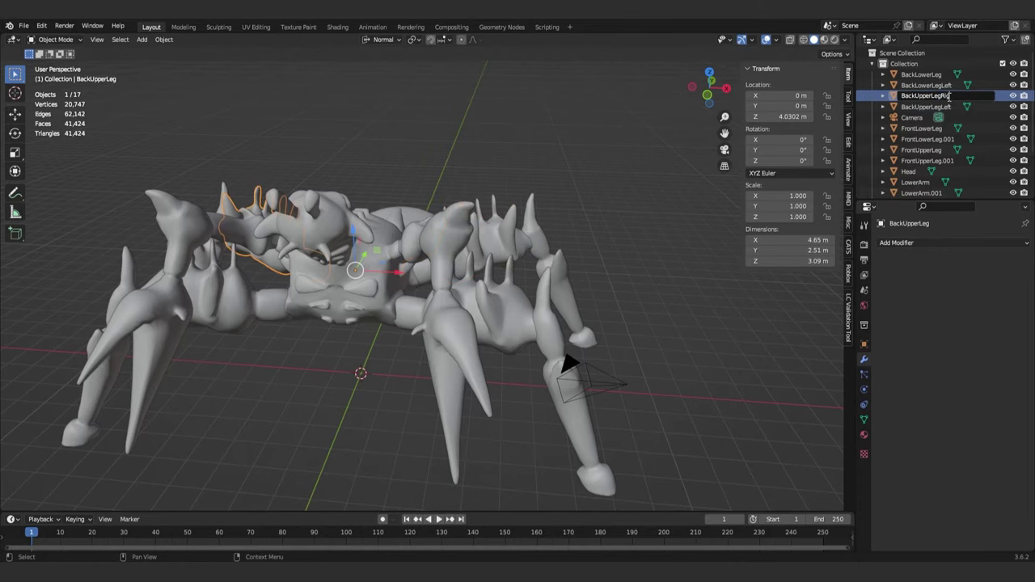
pyautogui.write('ht')
pyautogui.press('Return')
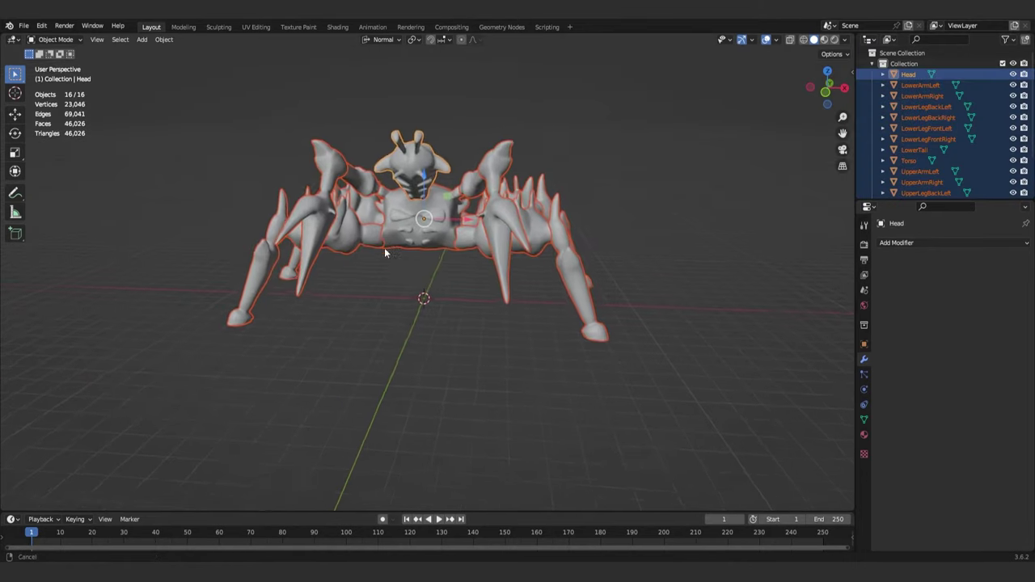
# - Select the creature's arm and head pieces one by one to check that each is a separate object
pyautogui.moveTo(384, 248); pyautogui.dragTo(471, 261, button='middle')
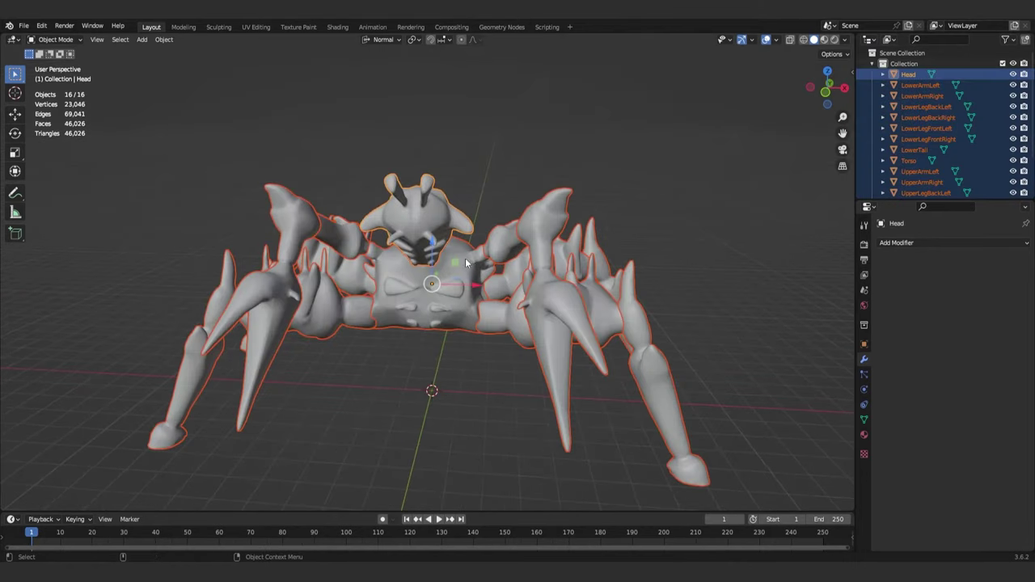
pyautogui.click(566, 224)
pyautogui.click(501, 244)
pyautogui.click(314, 235)
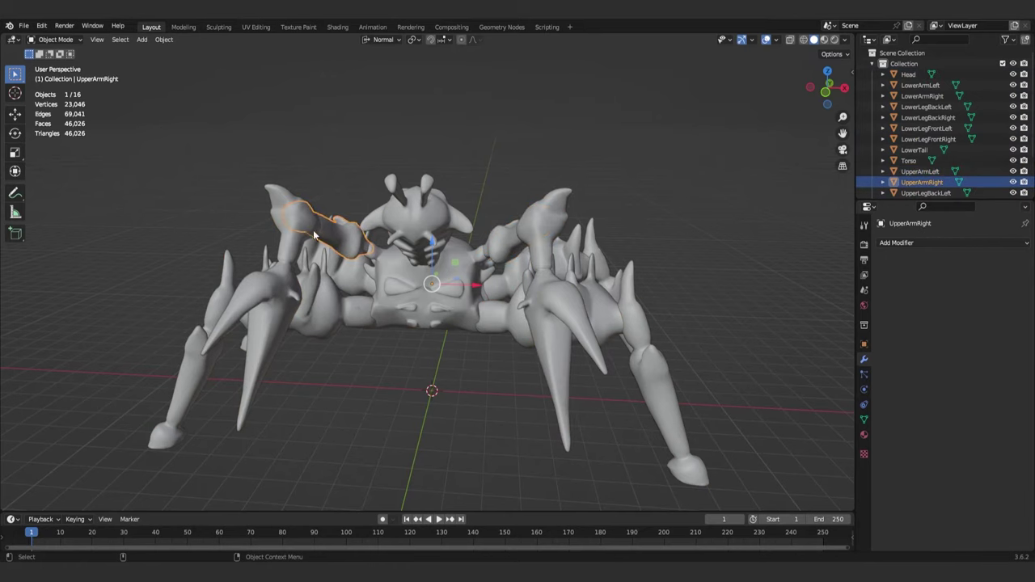
pyautogui.click(313, 231)
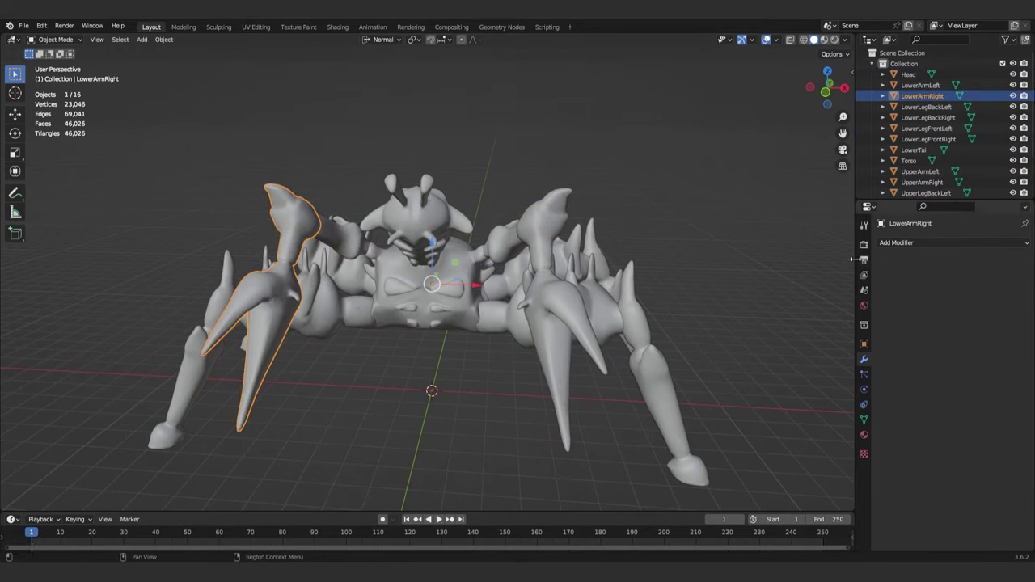
pyautogui.moveTo(417, 168); pyautogui.dragTo(408, 222, button='middle')
pyautogui.click(409, 222)
# - Check the Torso's triangle count in Edit Mode with its whole mesh selected
pyautogui.click(476, 182)
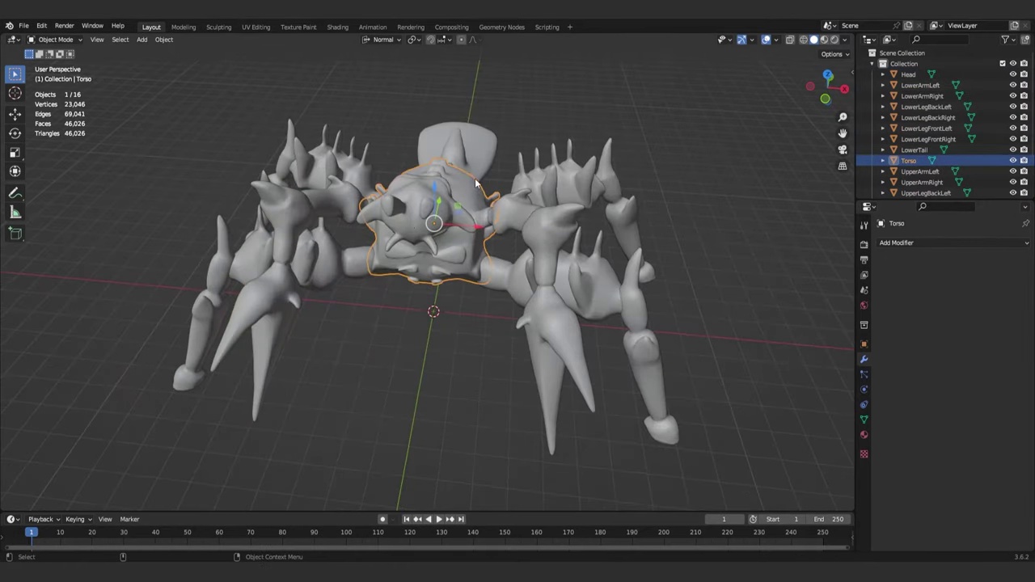
pyautogui.moveTo(495, 195); pyautogui.dragTo(457, 212, button='middle')
pyautogui.press('Tab')
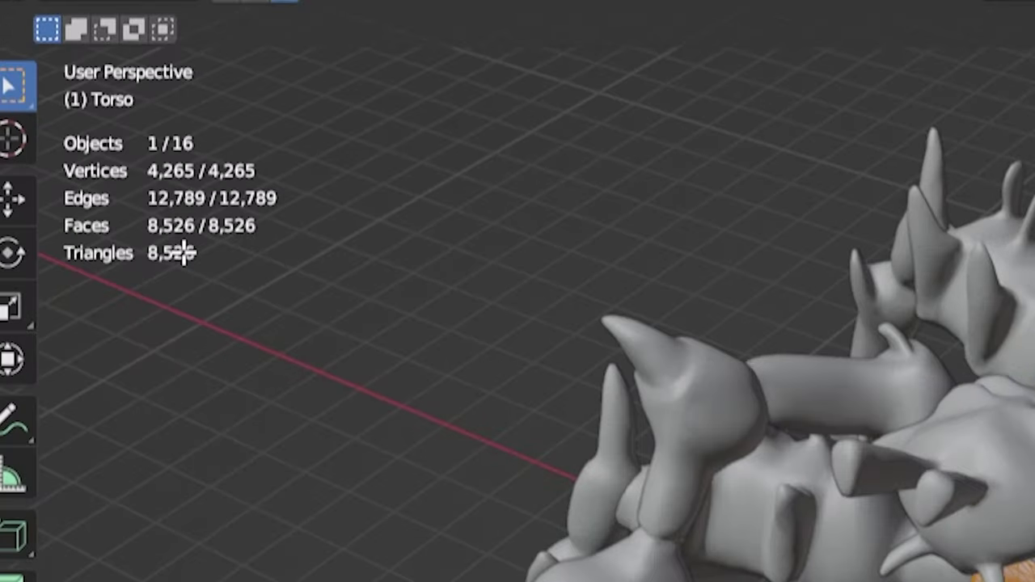
pyautogui.press('Tab')
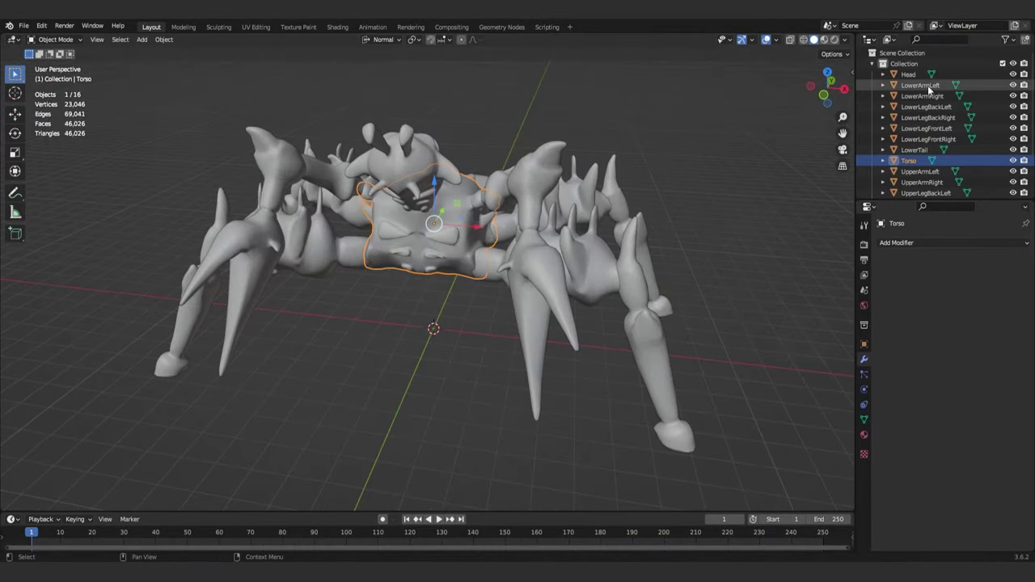
# - Select LowerArmLeft, LowerArmRight and LowerLegBackLeft one by one to check that each name matches its limb
pyautogui.click(928, 86)
pyautogui.click(927, 97)
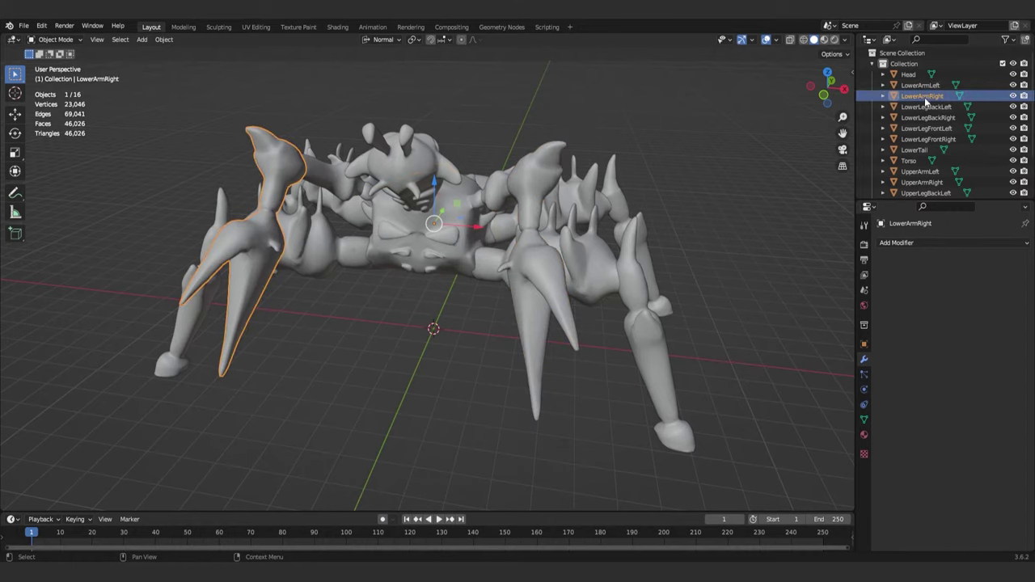
pyautogui.click(927, 109)
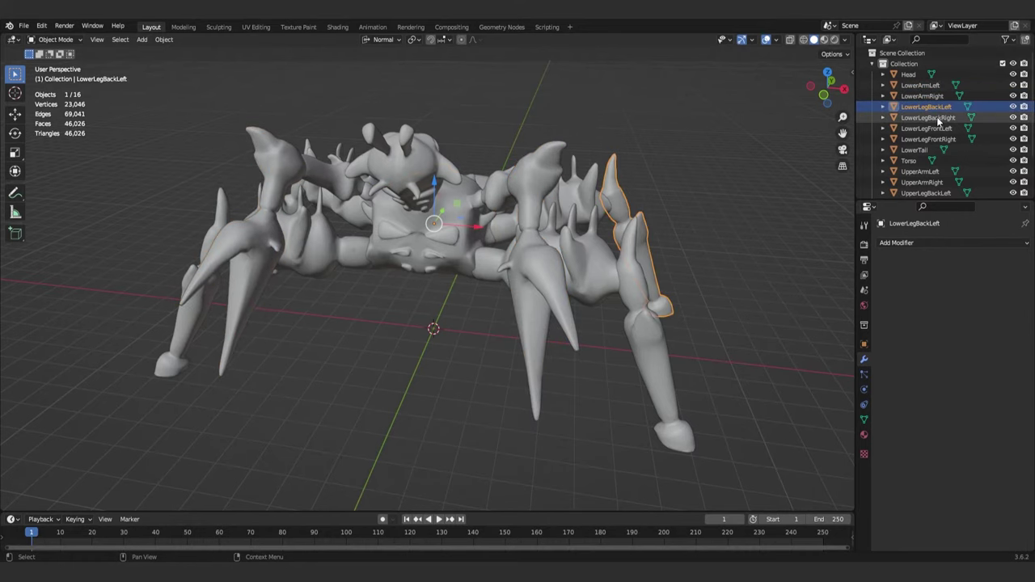
pyautogui.moveTo(485, 138); pyautogui.dragTo(510, 176, button='middle')
pyautogui.moveTo(514, 212); pyautogui.dragTo(518, 189, button='middle')
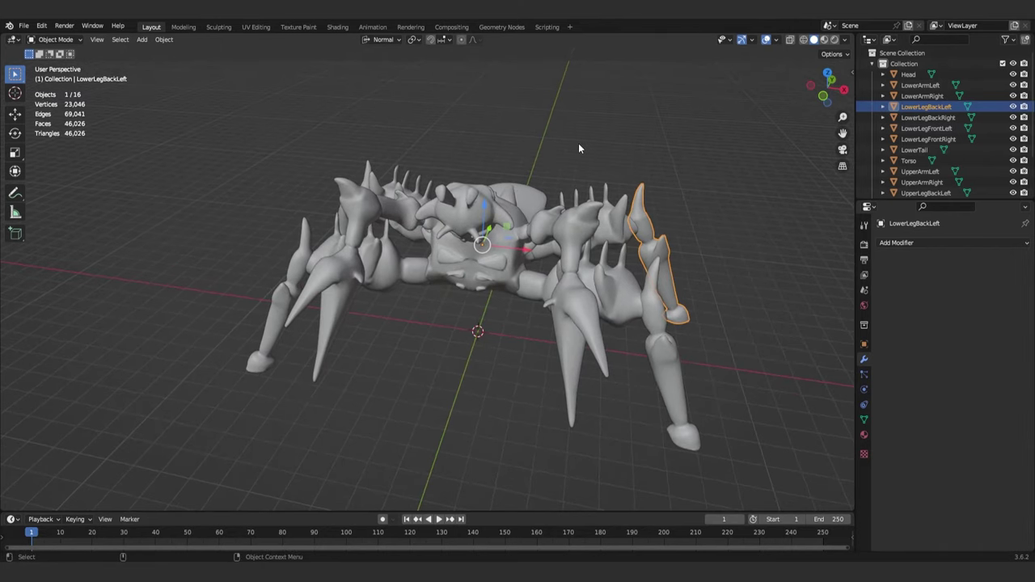
pyautogui.moveTo(578, 148)
pyautogui.mouseDown(button='middle')
pyautogui.moveTo(503, 182)
pyautogui.moveTo(548, 173)
pyautogui.moveTo(508, 178)
pyautogui.moveTo(518, 159)
pyautogui.moveTo(542, 156)
pyautogui.moveTo(478, 170)
pyautogui.moveTo(497, 156)
pyautogui.moveTo(501, 183)
pyautogui.moveTo(466, 185)
pyautogui.moveTo(496, 175)
pyautogui.mouseUp(button='middle')
# - Switch the viewport to Material Preview shading and select all of the creature's objects
pyautogui.click(824, 39)
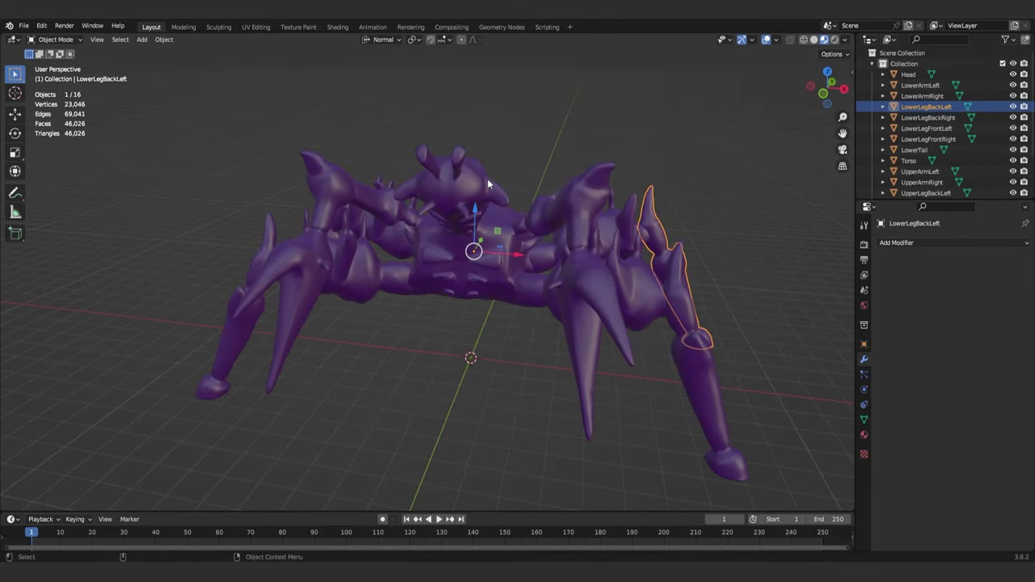
pyautogui.moveTo(487, 179)
pyautogui.mouseDown(button='middle')
pyautogui.moveTo(489, 168)
pyautogui.moveTo(467, 165)
pyautogui.moveTo(486, 160)
pyautogui.mouseUp(button='middle')
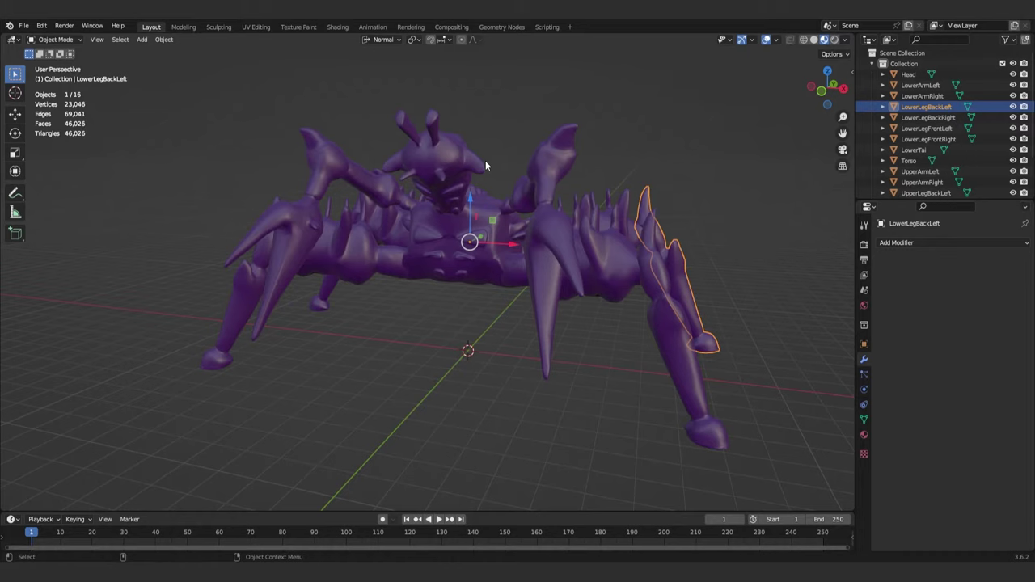
pyautogui.moveTo(485, 161); pyautogui.dragTo(440, 157, button='middle')
pyautogui.moveTo(368, 186); pyautogui.dragTo(438, 215, button='middle')
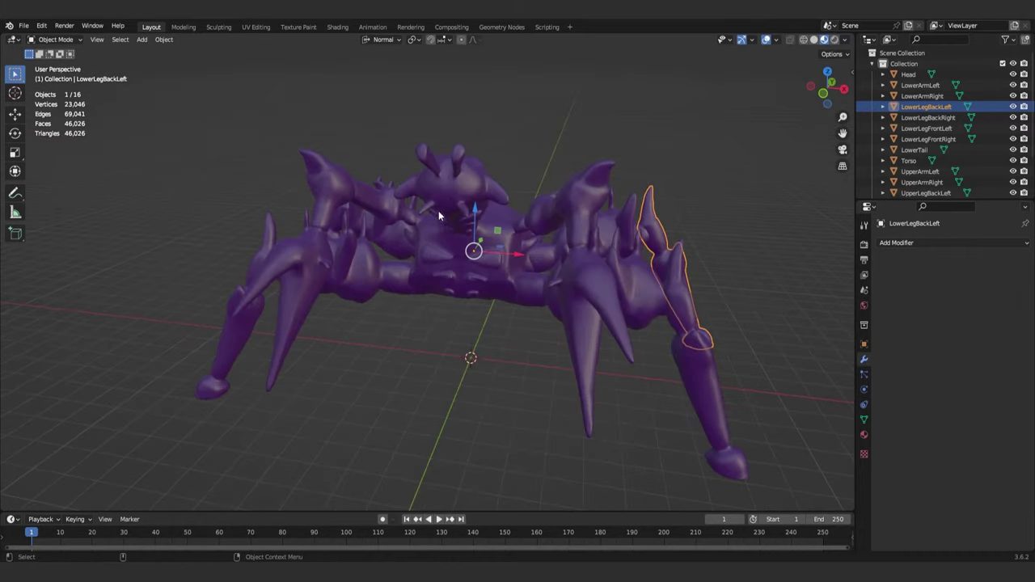
pyautogui.press('a')
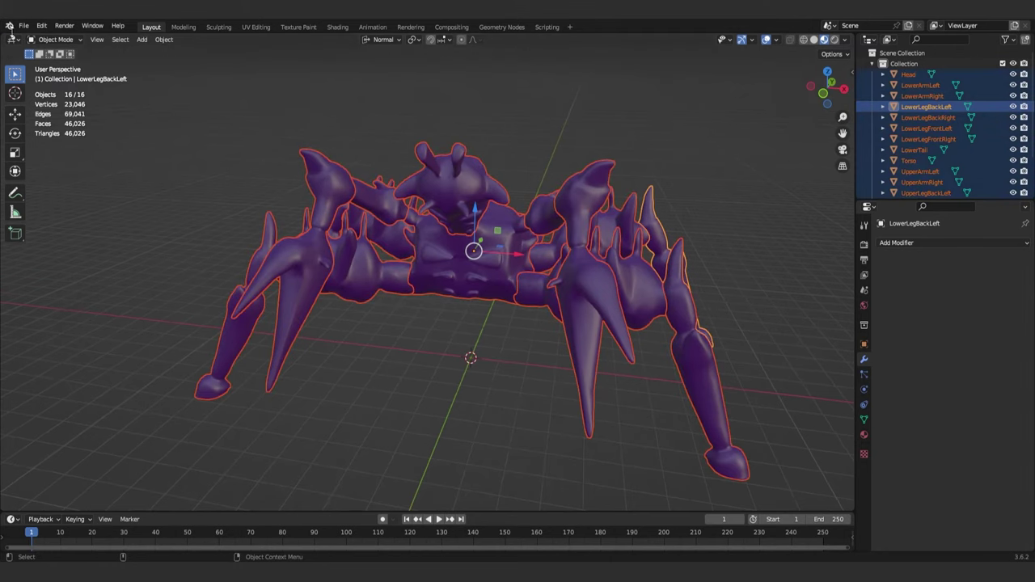
# - Set up an FBX export limited to selected objects with a scale of 0.01, and close it without exporting
pyautogui.click(23, 26)
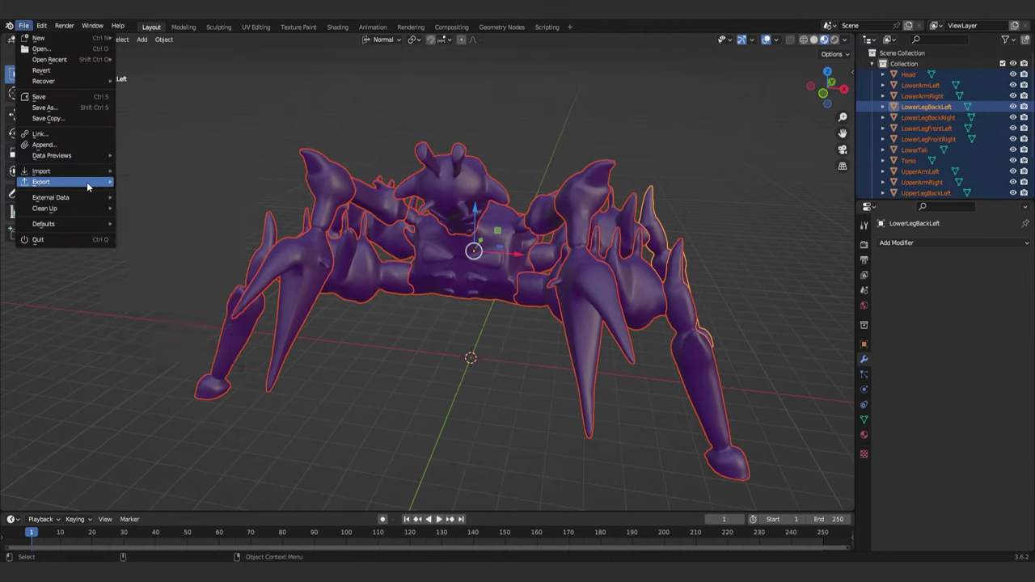
pyautogui.moveTo(88, 187)
pyautogui.click(173, 288)
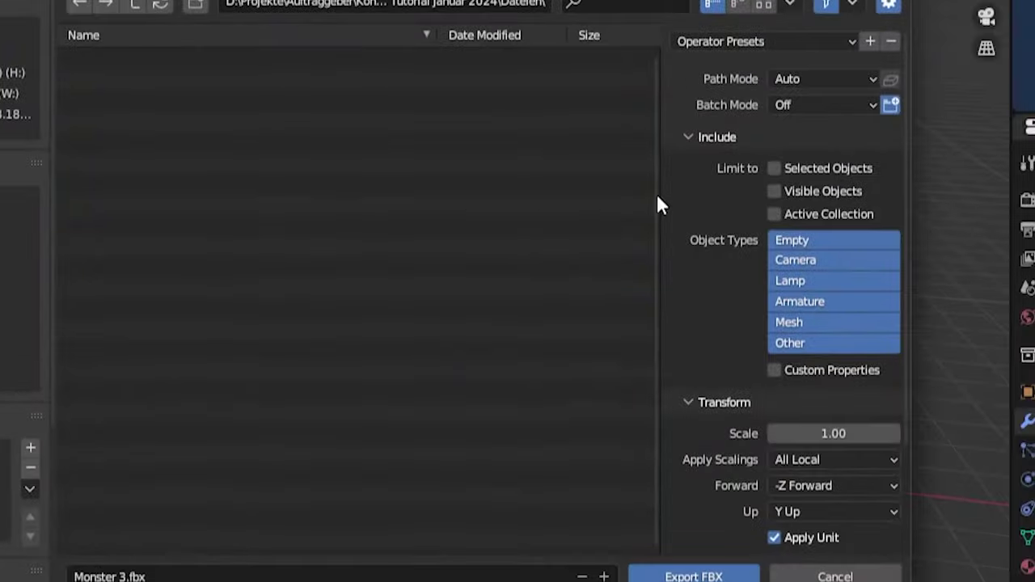
pyautogui.click(774, 168)
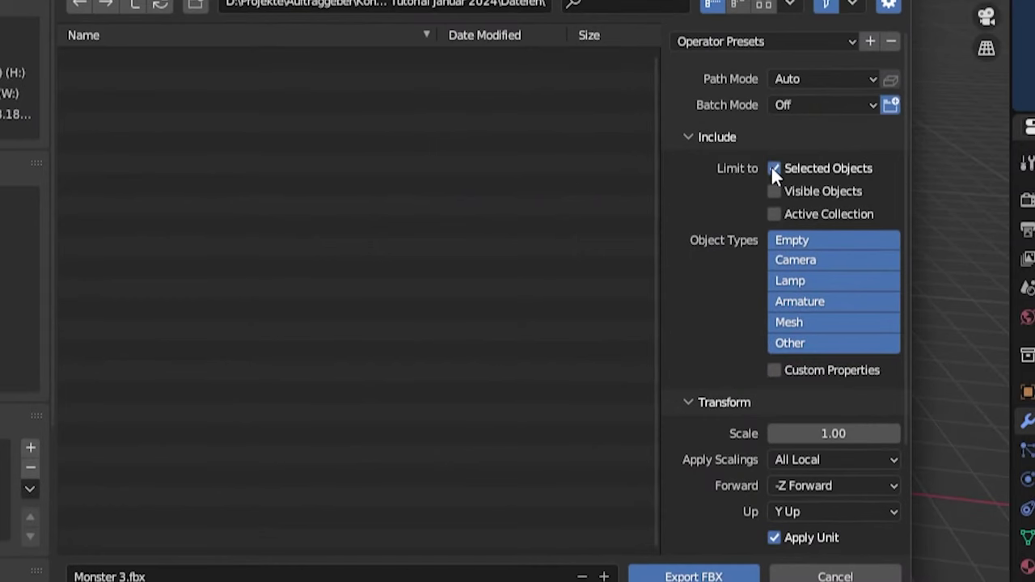
pyautogui.scroll(-5, 848, 168)
pyautogui.click(839, 304)
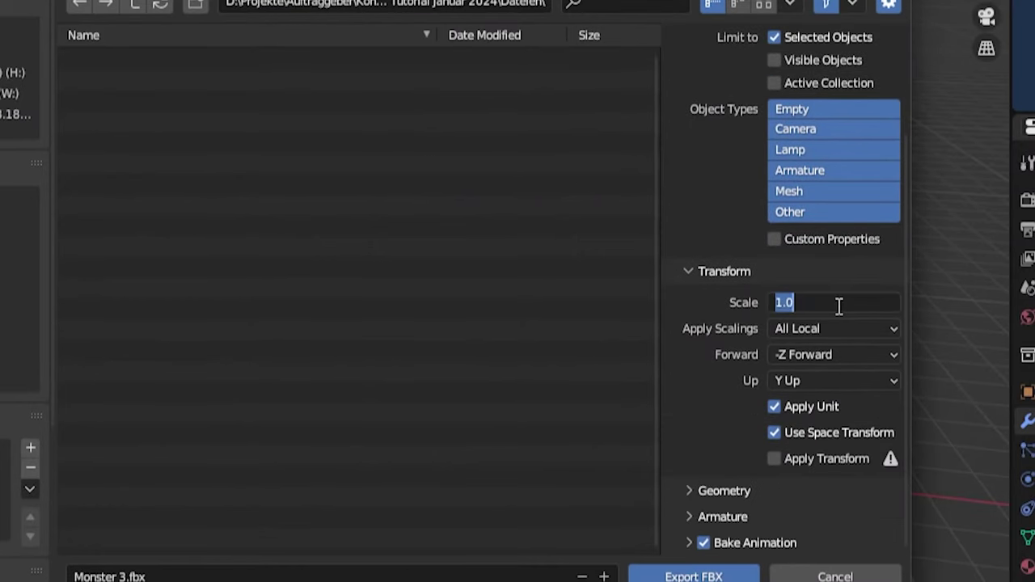
pyautogui.write('0.01')
pyautogui.press('Return')
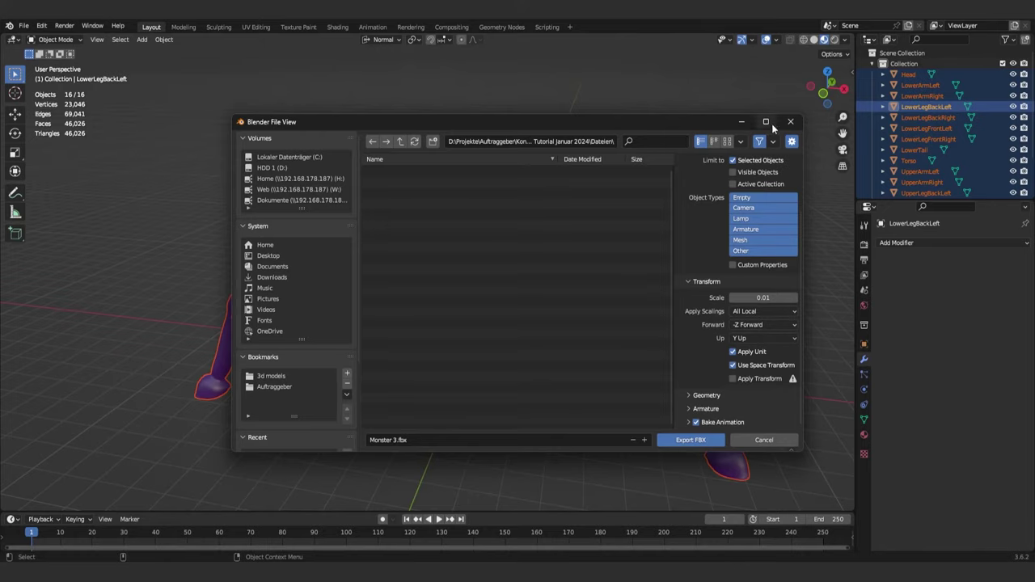
pyautogui.click(790, 122)
# - Log in to the Roblox account through the Upload to Roblox add-on and upload all selected creature objects
pyautogui.moveTo(637, 169); pyautogui.dragTo(638, 175, button='middle')
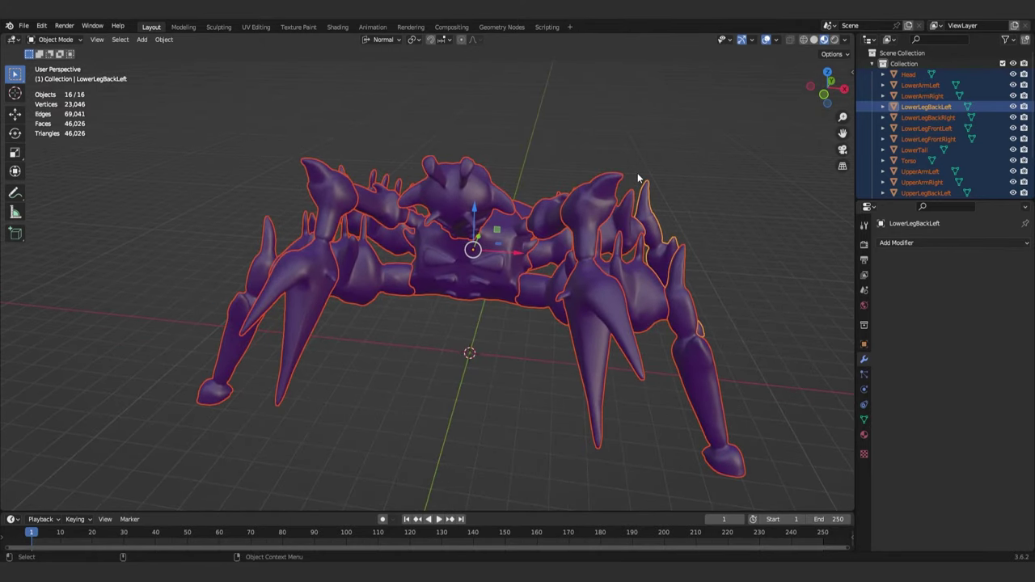
pyautogui.press('n')
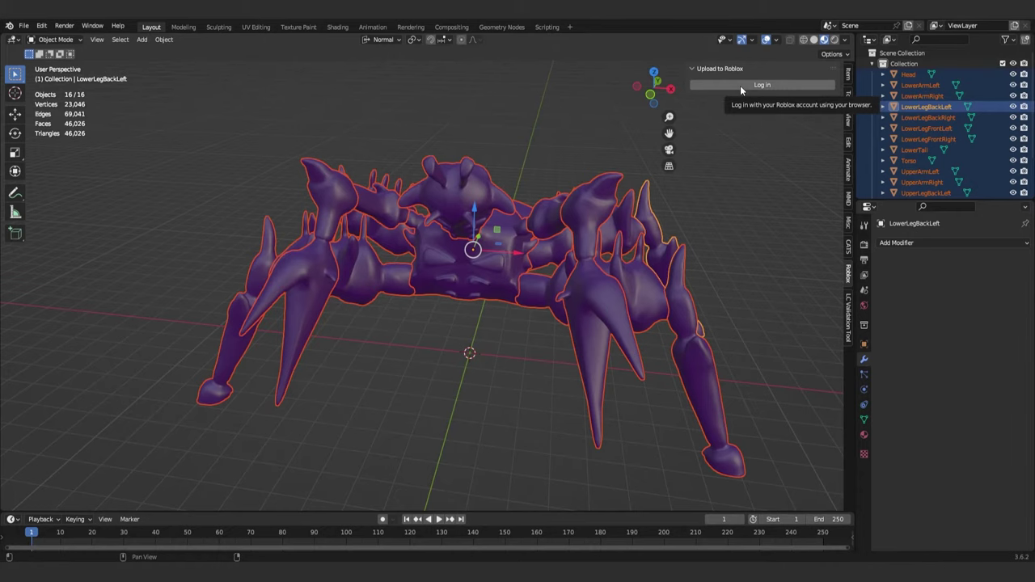
pyautogui.moveTo(615, 202); pyautogui.dragTo(533, 203, button='middle')
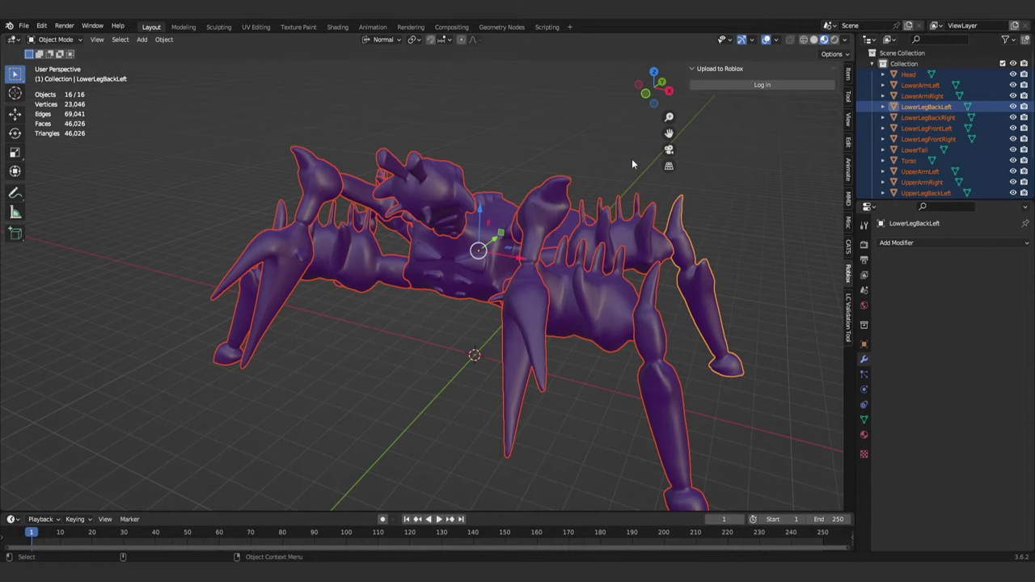
pyautogui.click(767, 86)
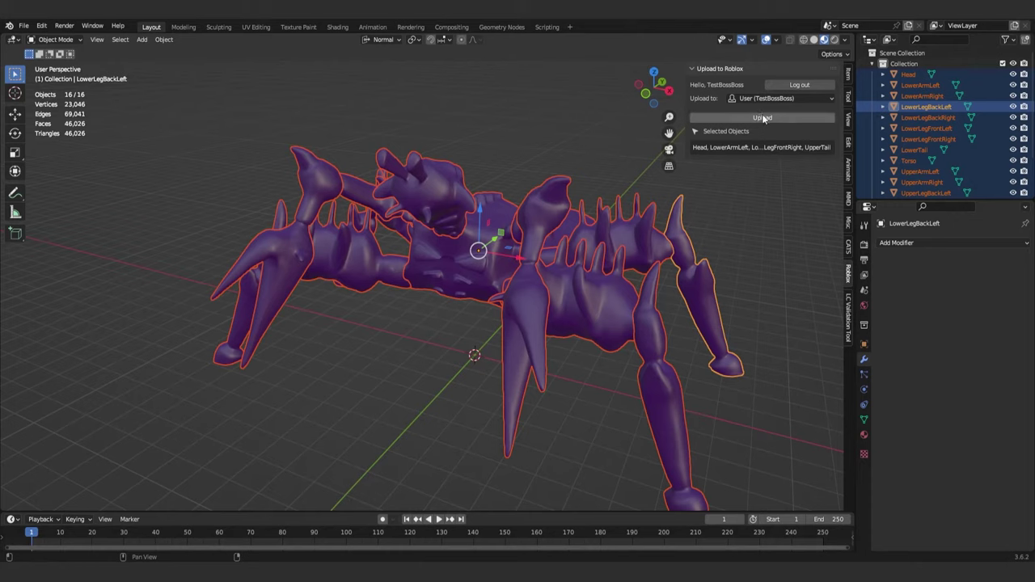
pyautogui.scroll(-3, 934, 123)
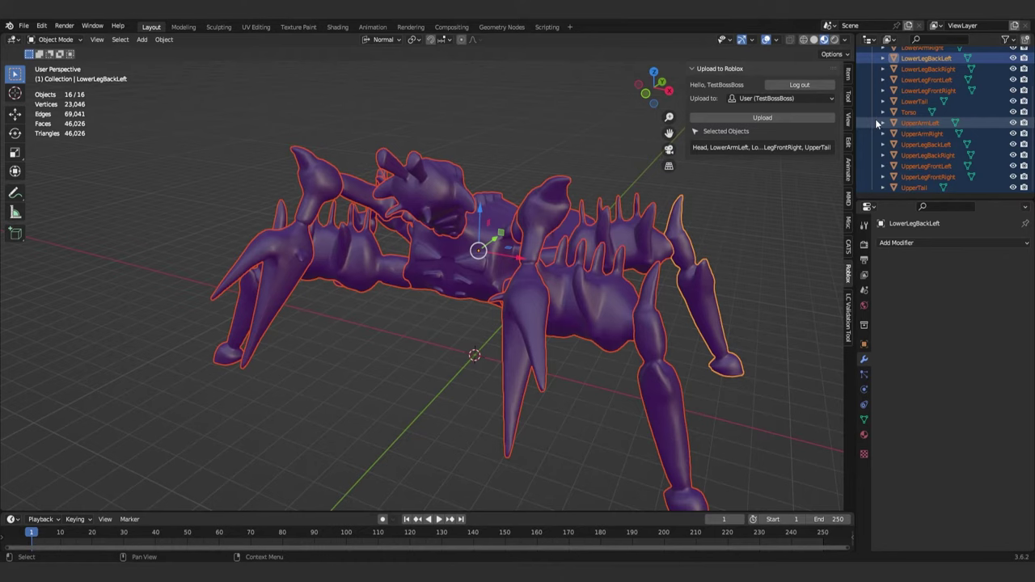
pyautogui.moveTo(500, 222)
pyautogui.mouseDown(button='middle')
pyautogui.moveTo(530, 237)
pyautogui.moveTo(510, 230)
pyautogui.mouseUp(button='middle')
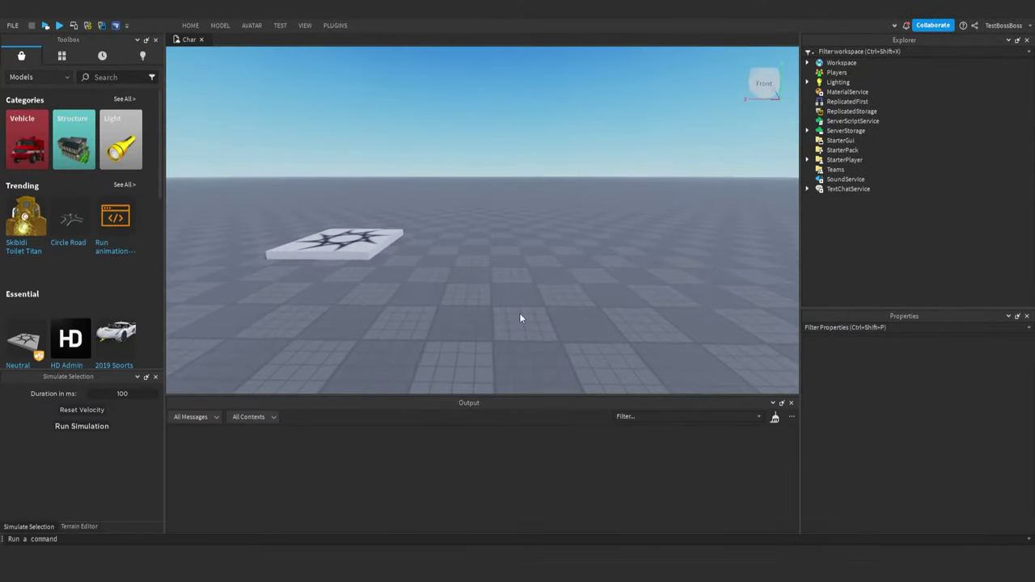
# - Switch to Roblox Studio and browse the uploaded body parts under My Packages in the inventory
pyautogui.click(193, 27)
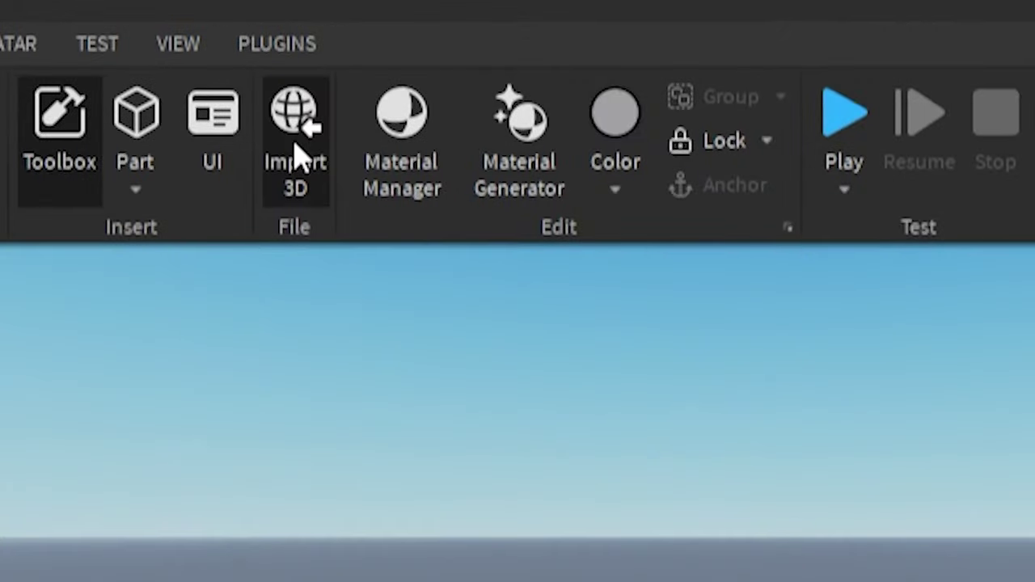
pyautogui.click(299, 154)
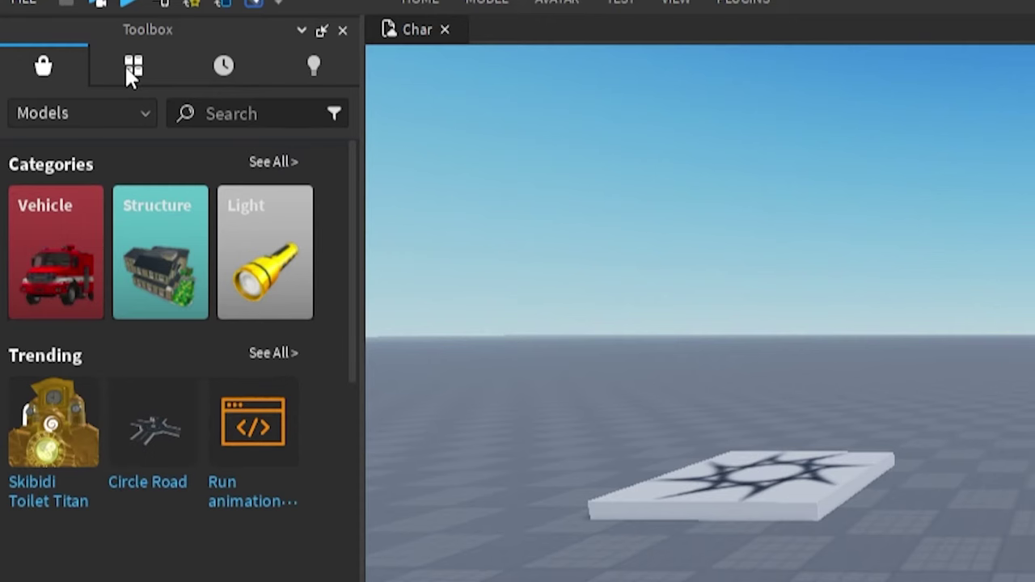
pyautogui.click(129, 70)
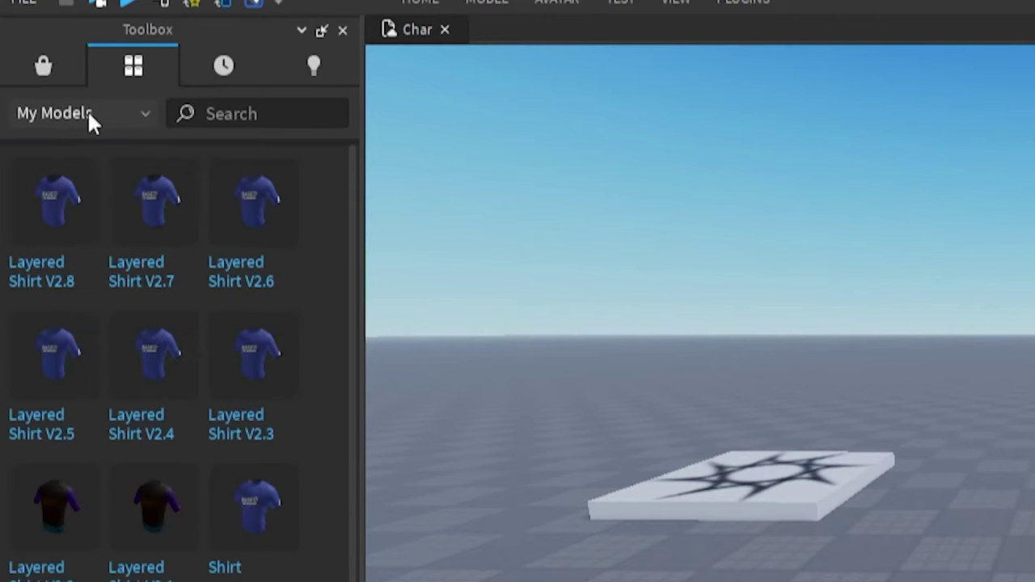
pyautogui.click(87, 111)
pyautogui.click(58, 289)
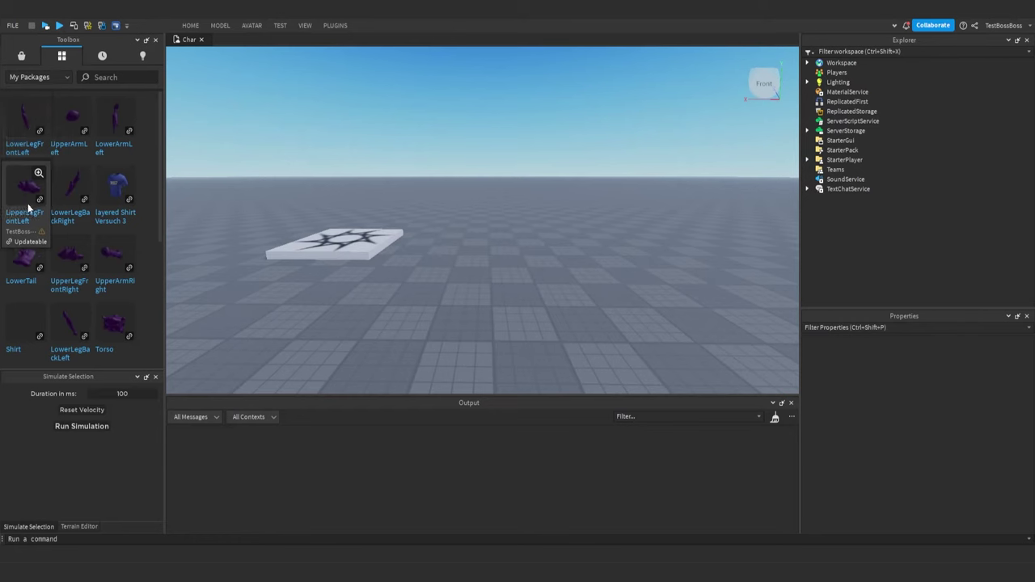
pyautogui.scroll(-5, 31, 209)
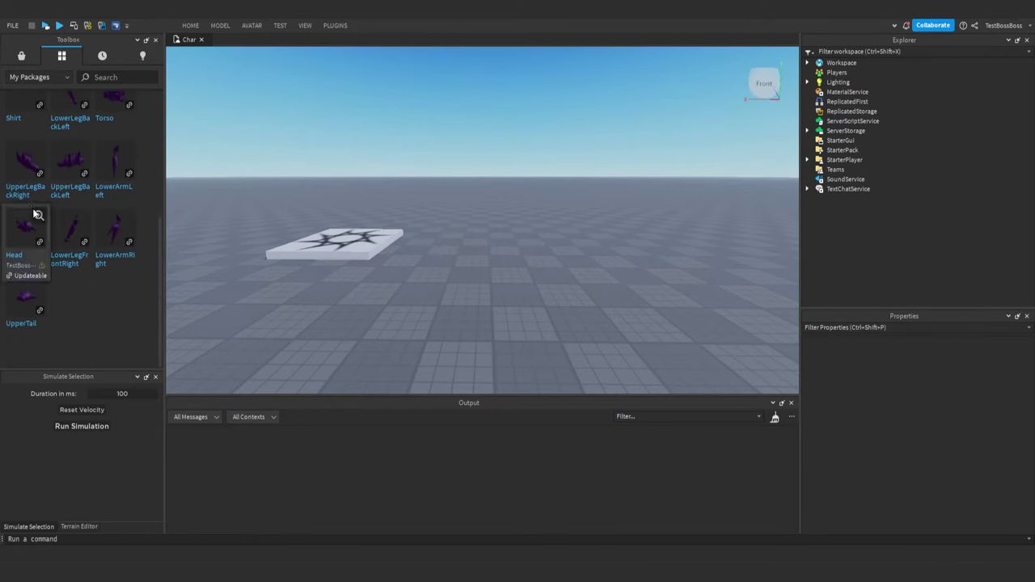
pyautogui.scroll(4, 34, 207)
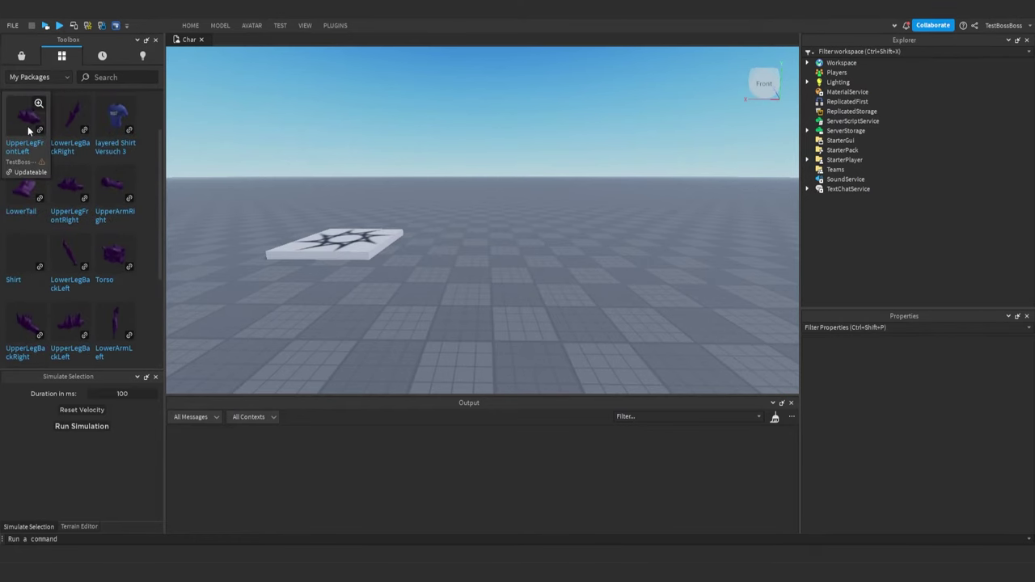
# - Insert the UpperLegFrontLeft, LowerLegBackRight, LowerTail, UpperLegFrontRight, UpperArmRight, Torso and LowerLegBackLeft packages into the workspace
pyautogui.click(42, 131)
pyautogui.click(67, 139)
pyautogui.click(34, 191)
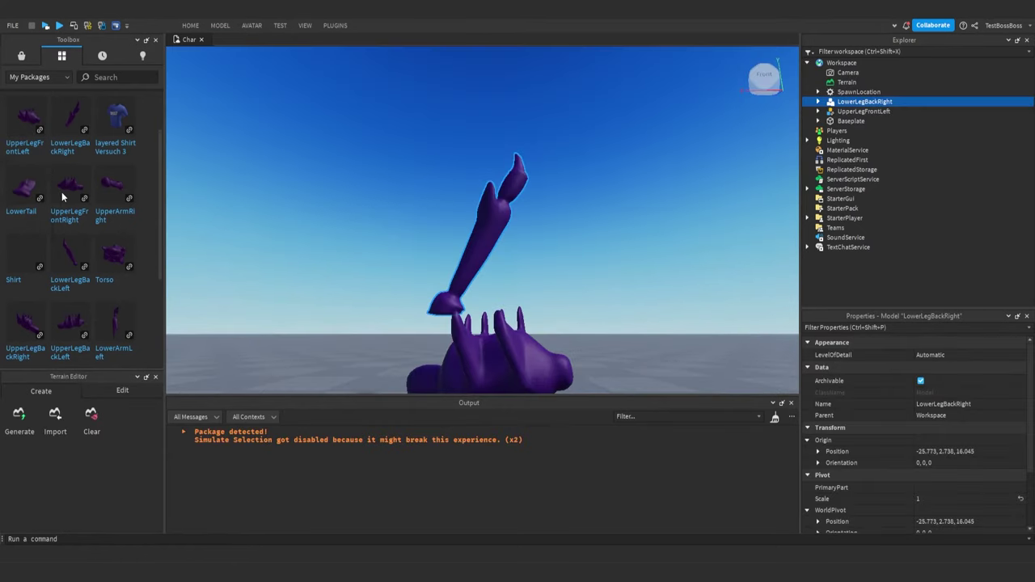
pyautogui.click(66, 196)
pyautogui.click(116, 197)
pyautogui.click(114, 267)
pyautogui.click(72, 257)
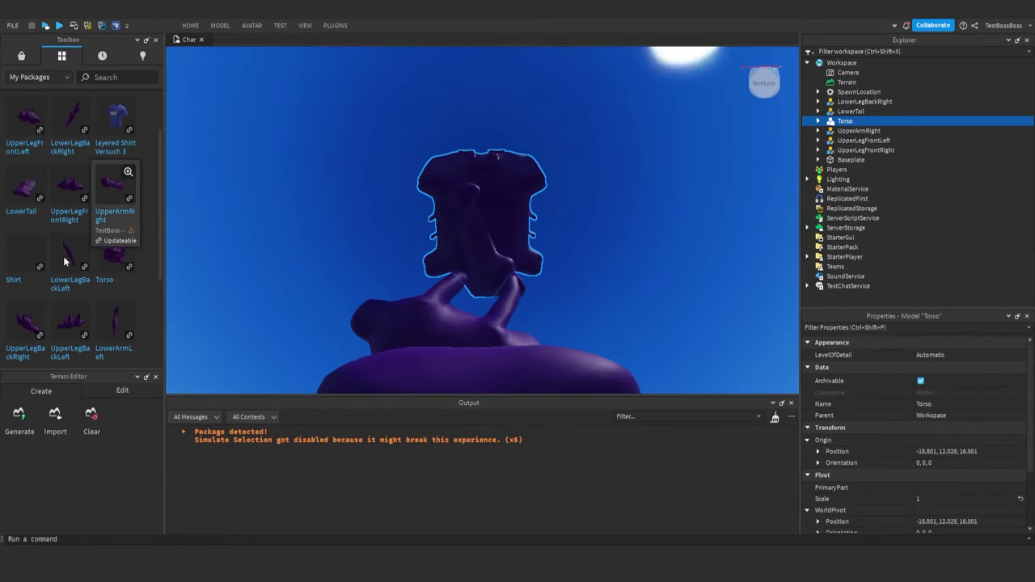
# - Insert the Shirt, UpperLegBackRight, UpperLegBackLeft, LowerArmLeft, LowerArmRight, LowerLegFrontRight, Head and UpperTail packages into the workspace
pyautogui.click(31, 254)
pyautogui.scroll(-2, 64, 227)
pyautogui.click(37, 240)
pyautogui.click(73, 240)
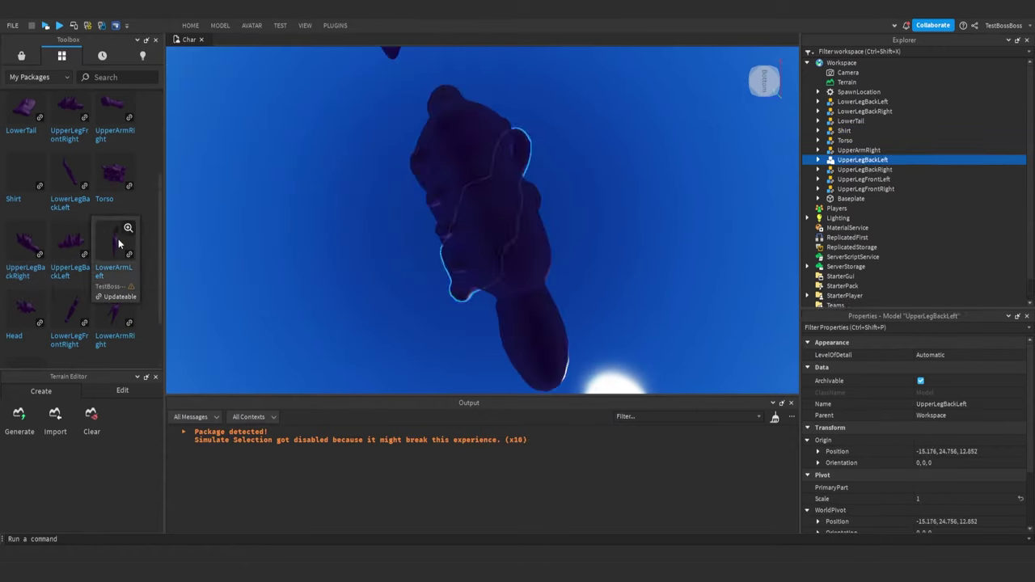
pyautogui.click(118, 241)
pyautogui.scroll(-2, 105, 235)
pyautogui.click(111, 235)
pyautogui.click(65, 241)
pyautogui.click(27, 240)
pyautogui.click(25, 296)
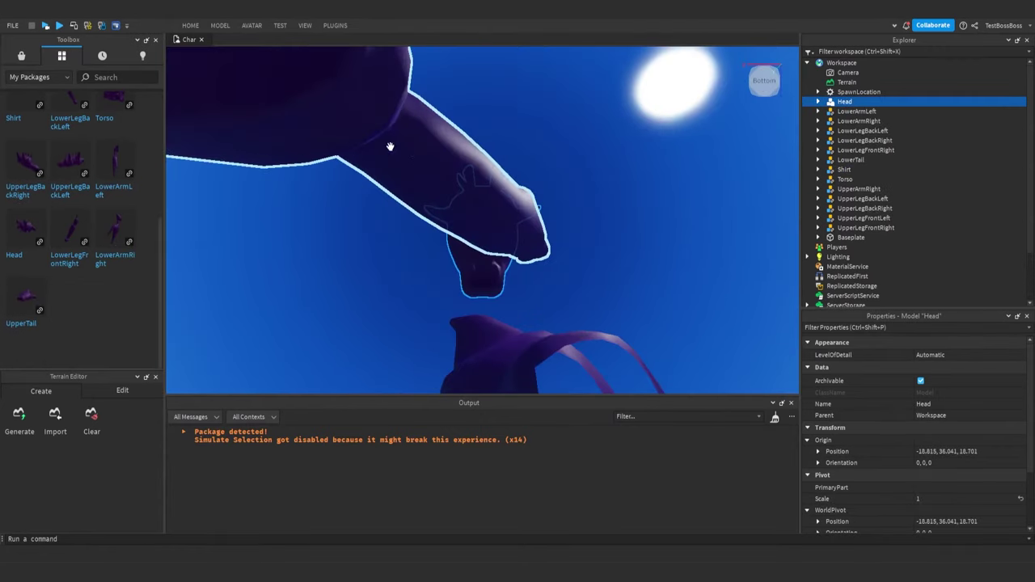
# - Select all the inserted package models together and set their Origin Position to 0
pyautogui.moveTo(424, 166); pyautogui.dragTo(424, 165, button='right')
pyautogui.scroll(-5, 425, 165)
pyautogui.scroll(-5, 425, 166)
pyautogui.scroll(5, 425, 165)
pyautogui.scroll(-5, 423, 165)
pyautogui.moveTo(416, 66); pyautogui.dragTo(526, 276)
pyautogui.scroll(-3, 915, 398)
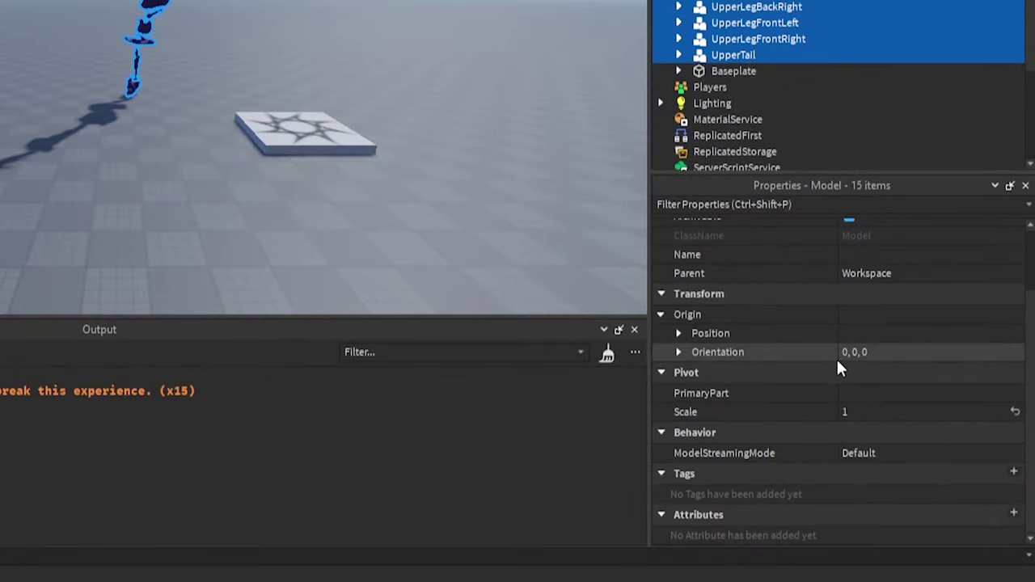
pyautogui.scroll(3, 838, 362)
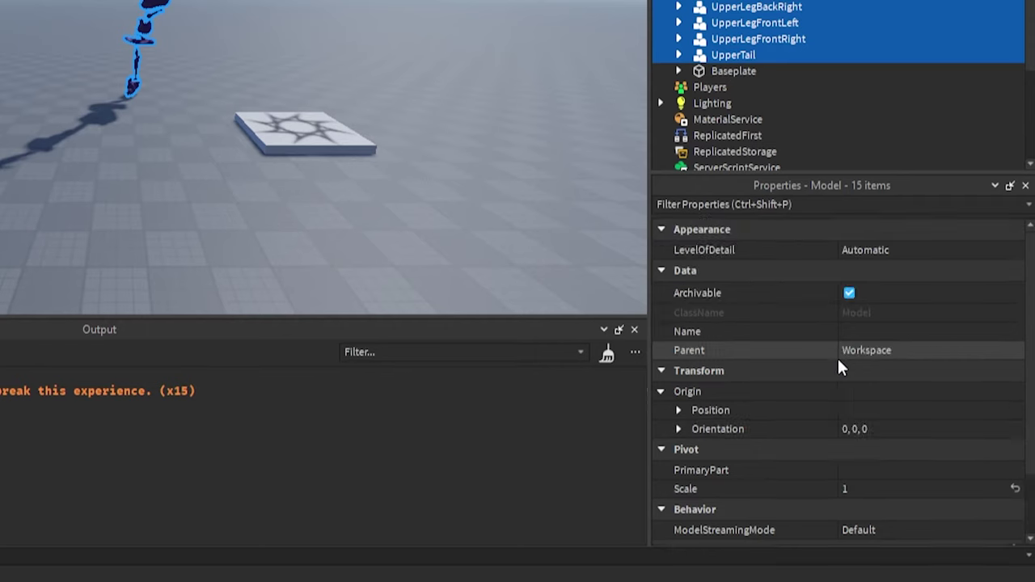
pyautogui.click(865, 410)
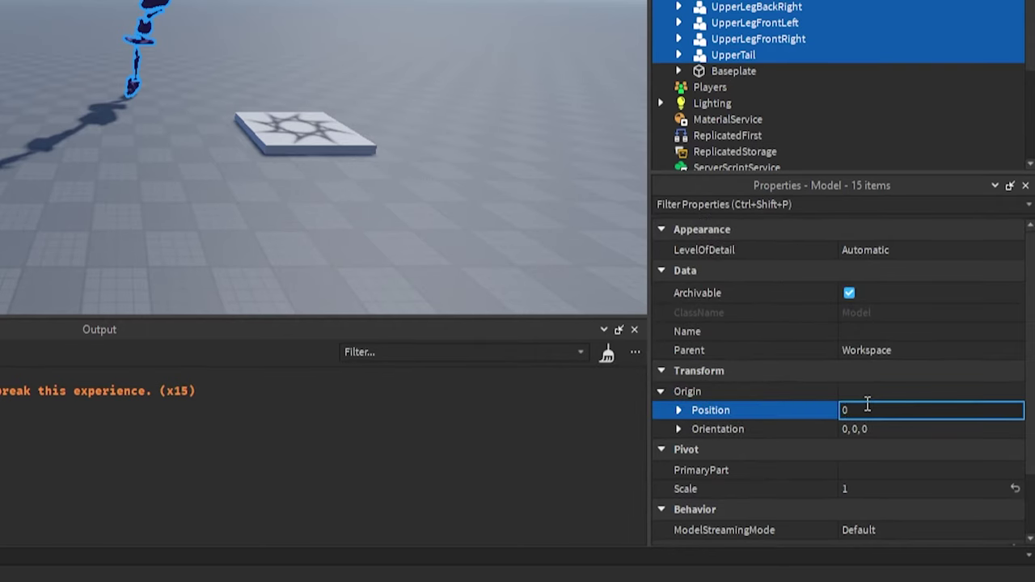
pyautogui.write('0')
pyautogui.press('Return')
pyautogui.click(584, 282)
# - Filter the workspace hierarchy with the query workspace.**
pyautogui.moveTo(584, 281); pyautogui.dragTo(533, 269, button='right')
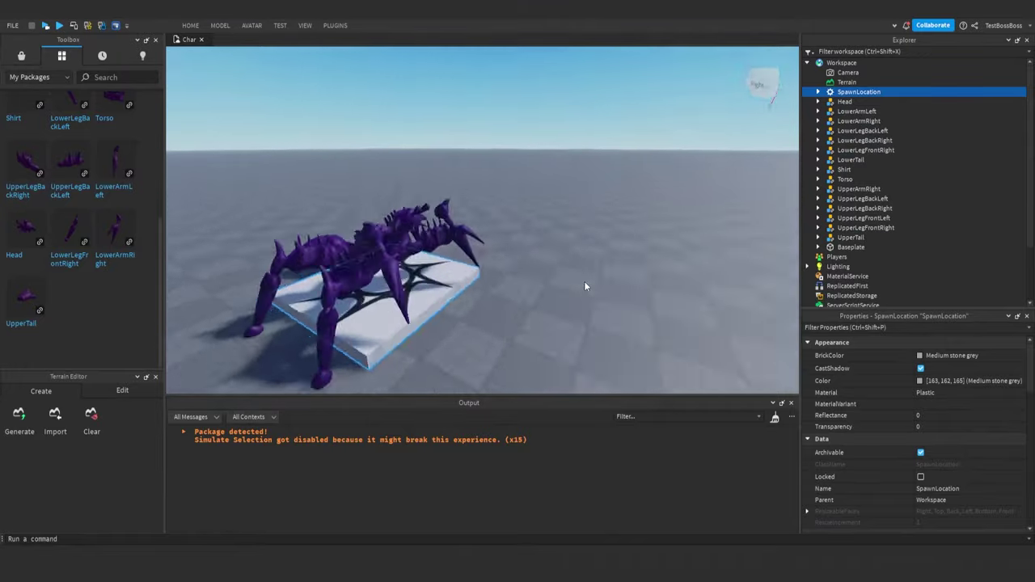
pyautogui.scroll(4, 584, 282)
pyautogui.scroll(-4, 533, 268)
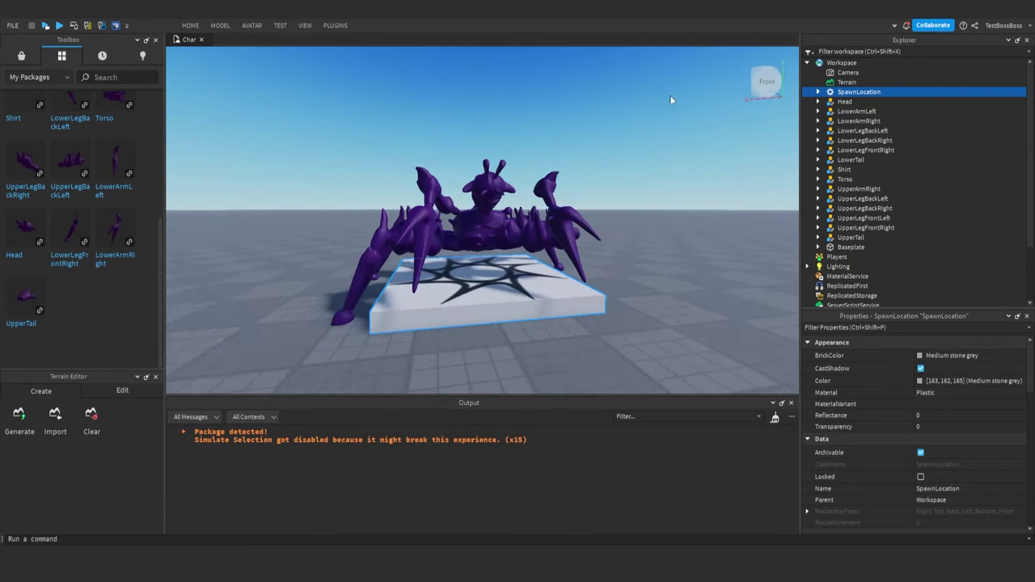
pyautogui.click(844, 103)
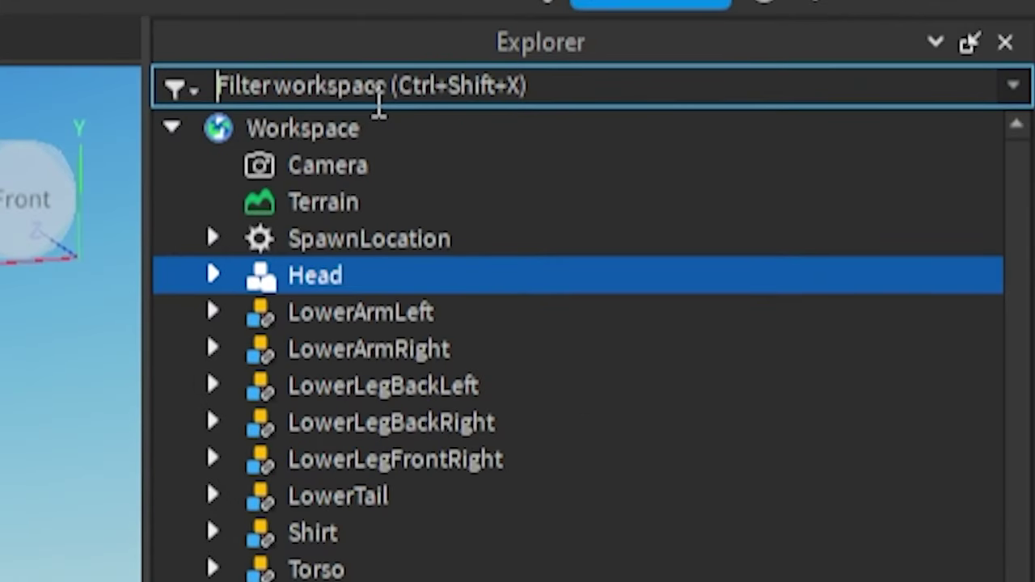
pyautogui.write('workspace.**')
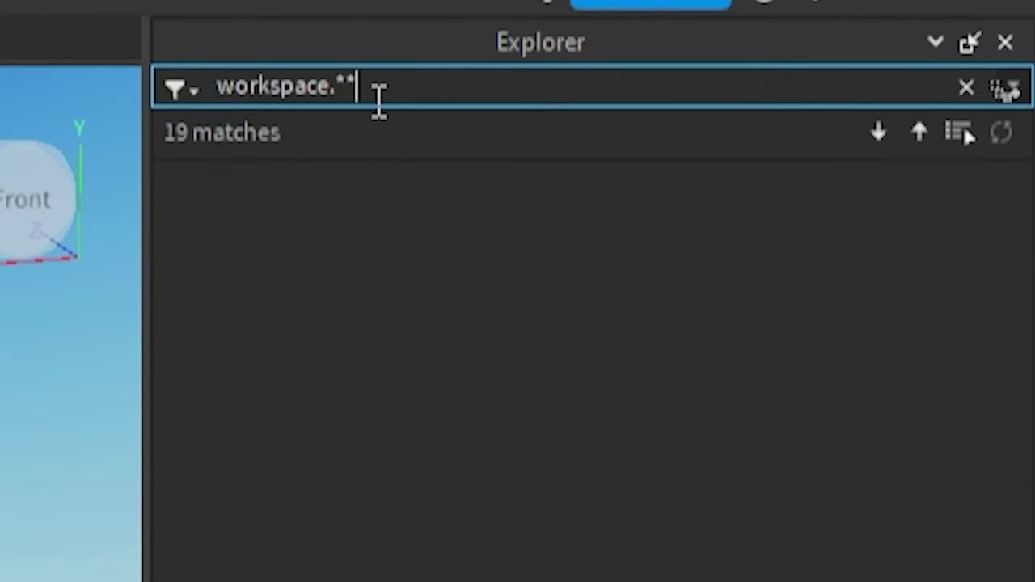
# - Narrow the workspace filter to MeshPart objects only and select all matching mesh parts
pyautogui.write('is:Mesh')
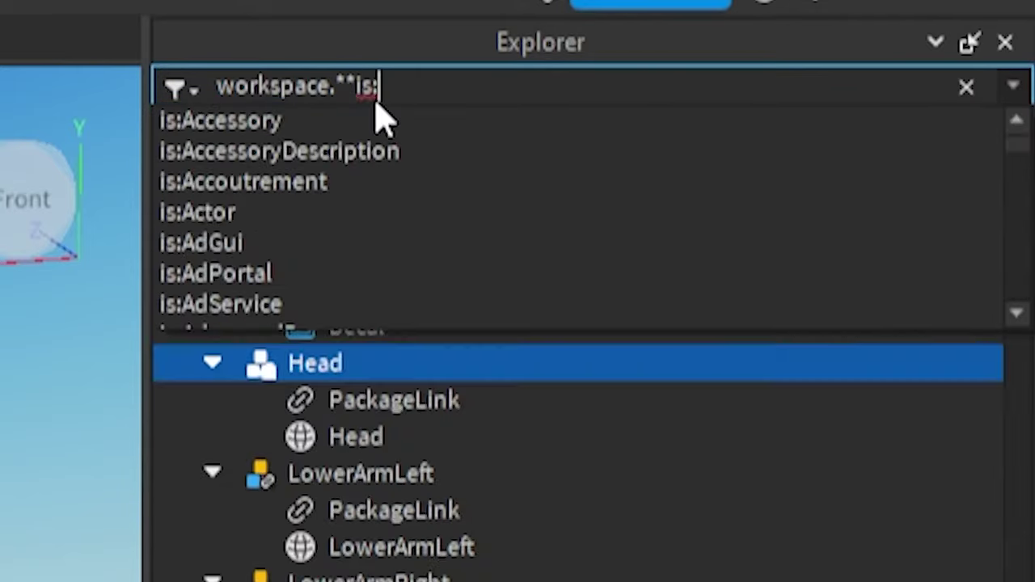
pyautogui.press('Down')
pyautogui.press('Down')
pyautogui.press('Down')
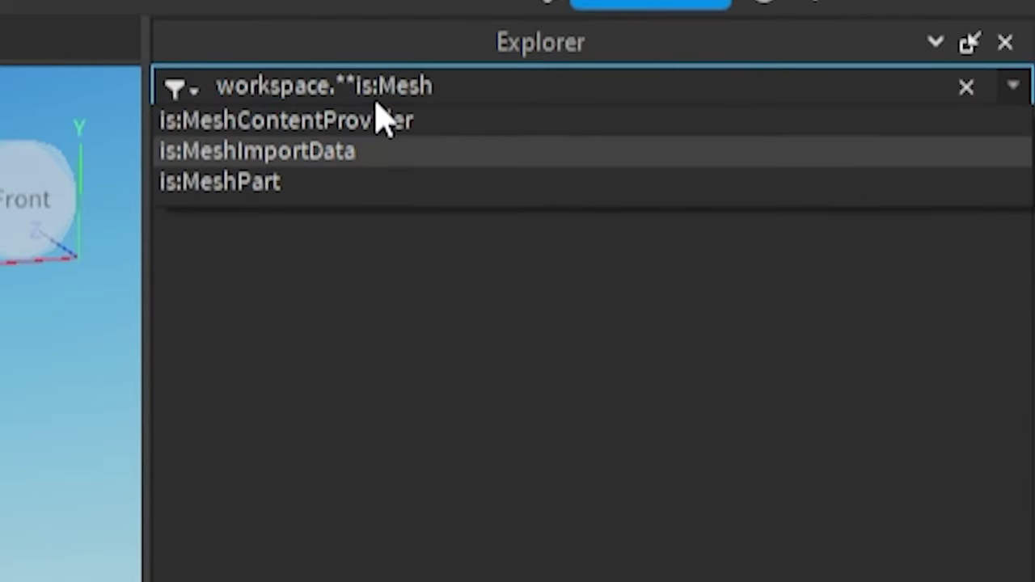
pyautogui.press('Return')
pyautogui.scroll(-2, 455, 394)
pyautogui.scroll(3, 494, 364)
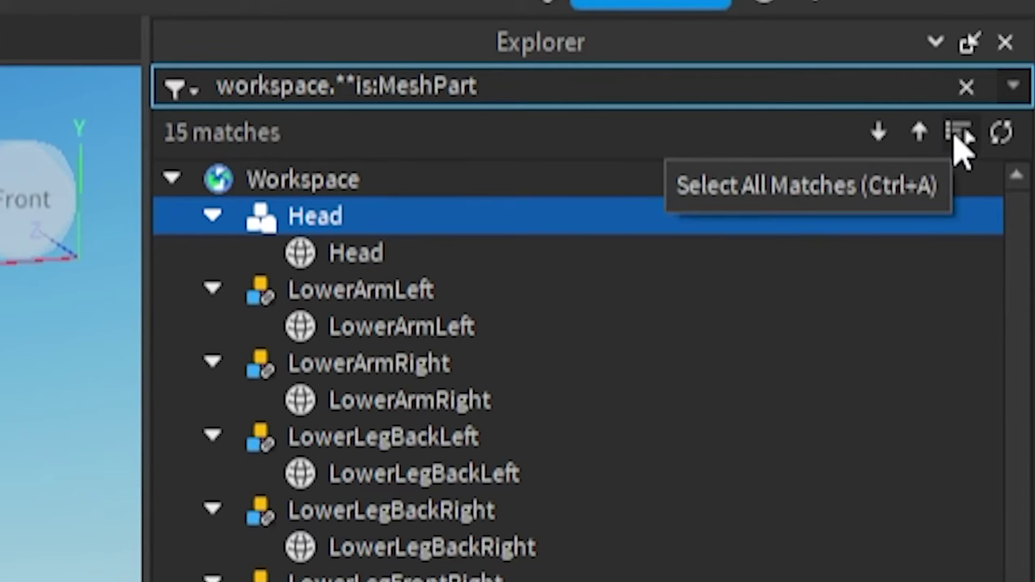
pyautogui.click(958, 132)
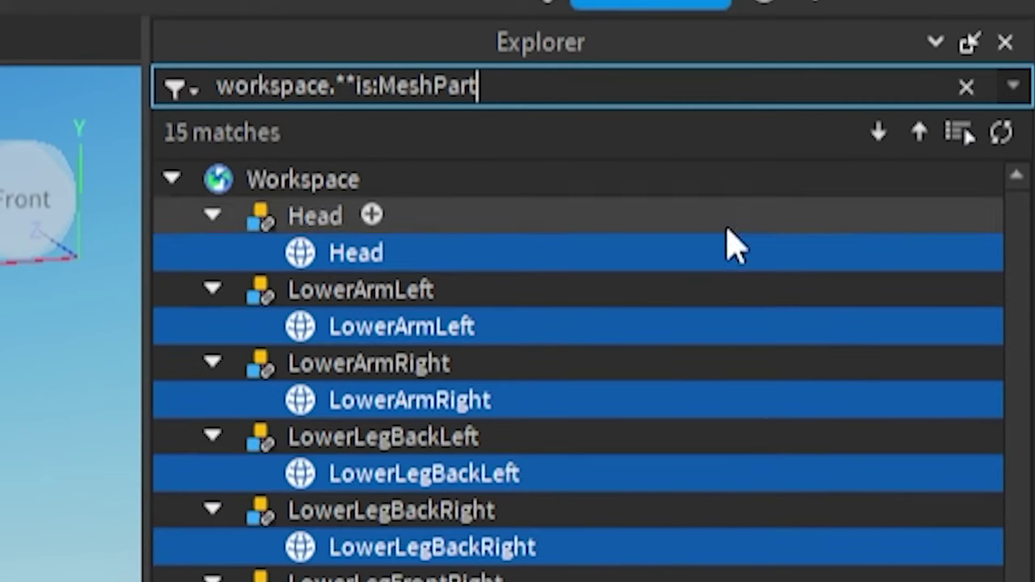
# - Move the selected mesh parts out of their packages directly into Workspace, accept the package modification, and clear the hierarchy filter
pyautogui.moveTo(349, 255); pyautogui.dragTo(351, 188)
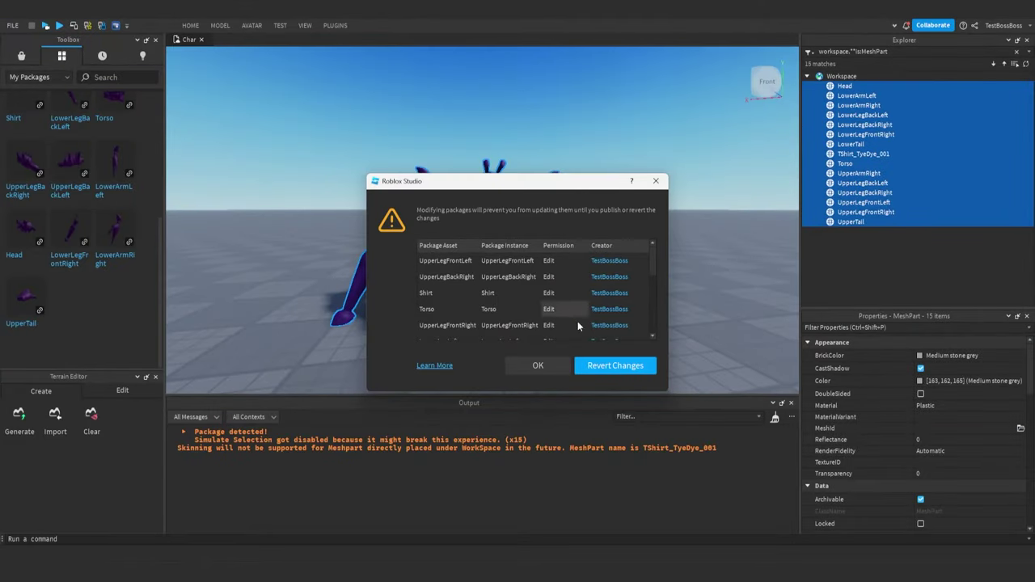
pyautogui.click(540, 364)
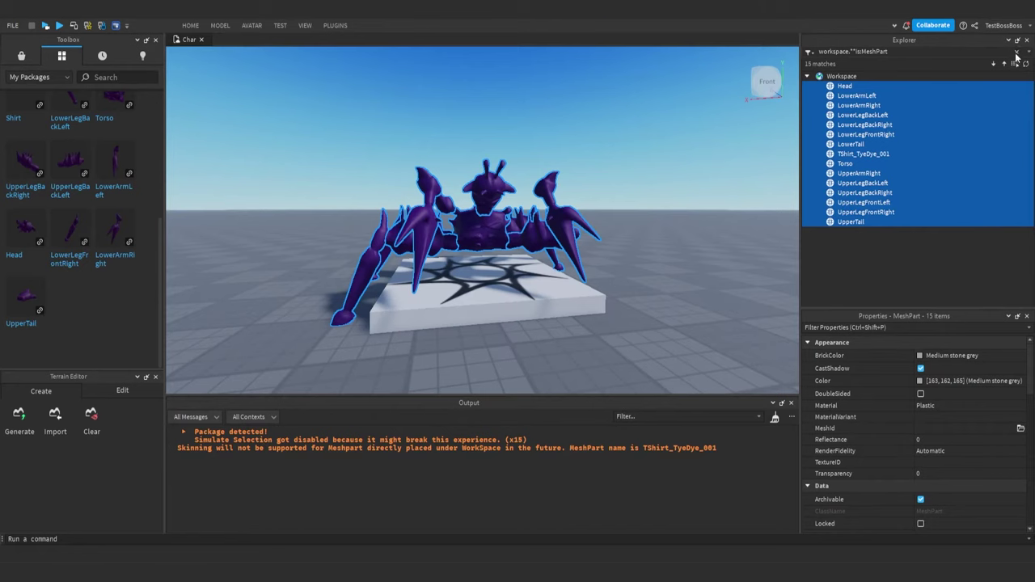
pyautogui.click(1017, 54)
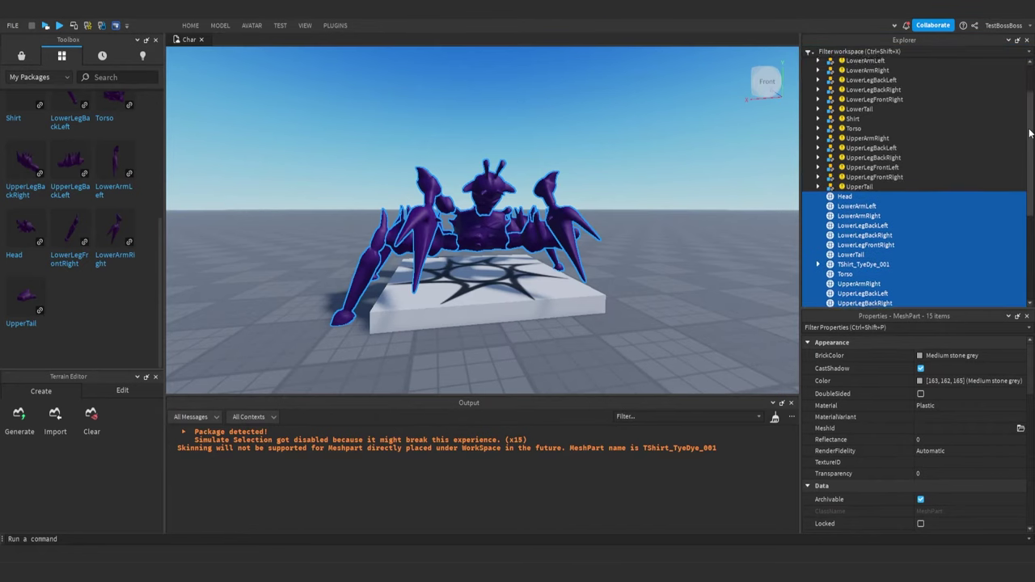
# - Delete the leftover package models in Workspace, from Head through UpperTail
pyautogui.click(859, 234)
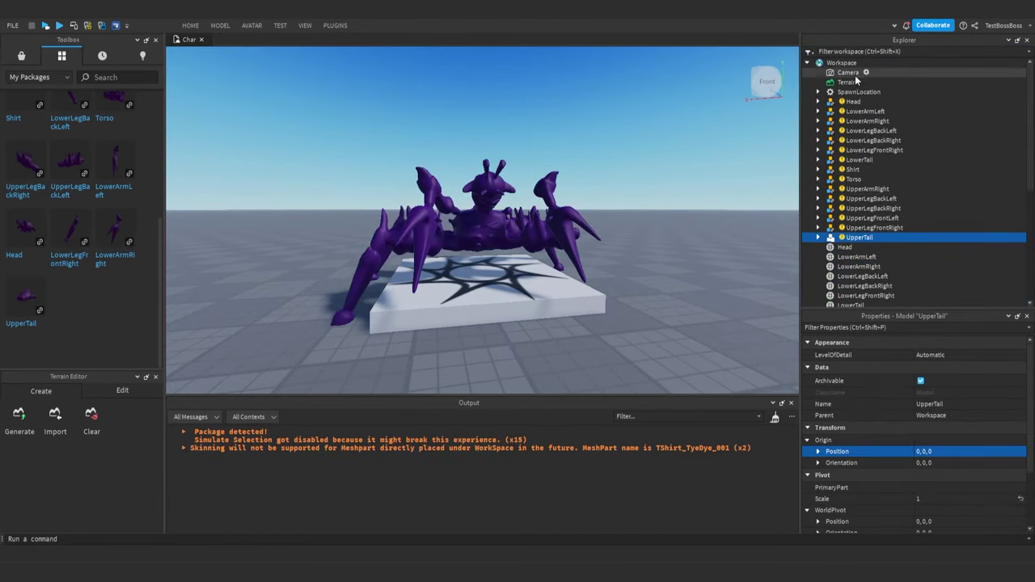
pyautogui.keyDown('shift'); pyautogui.click(841, 104); pyautogui.keyUp('shift')
pyautogui.press('Delete')
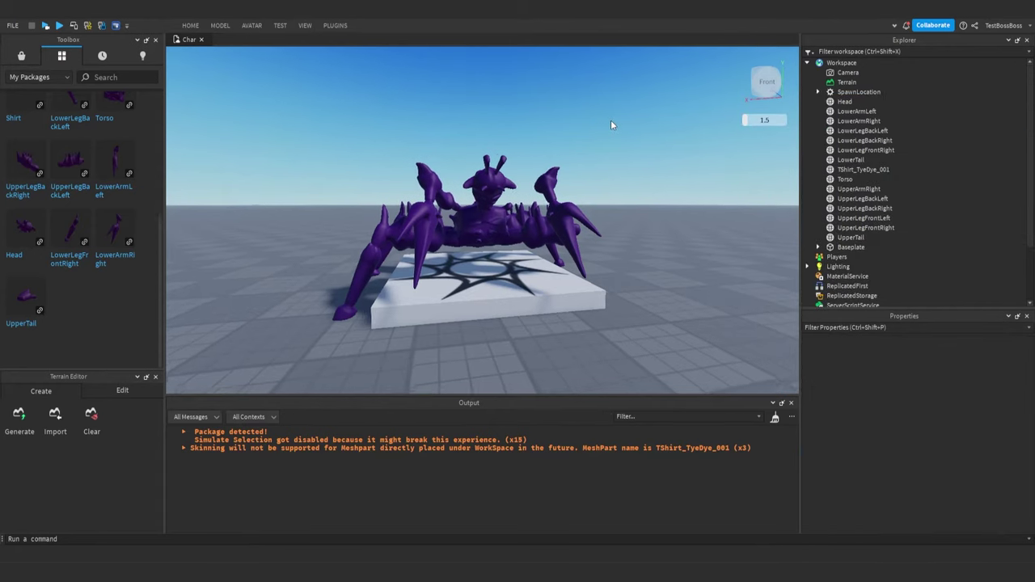
# - Group all the creature's mesh parts, from Head through UpperTail, into a single model
pyautogui.scroll(2, 611, 120)
pyautogui.scroll(3, 611, 121)
pyautogui.moveTo(610, 121); pyautogui.dragTo(611, 125, button='right')
pyautogui.scroll(-5, 611, 120)
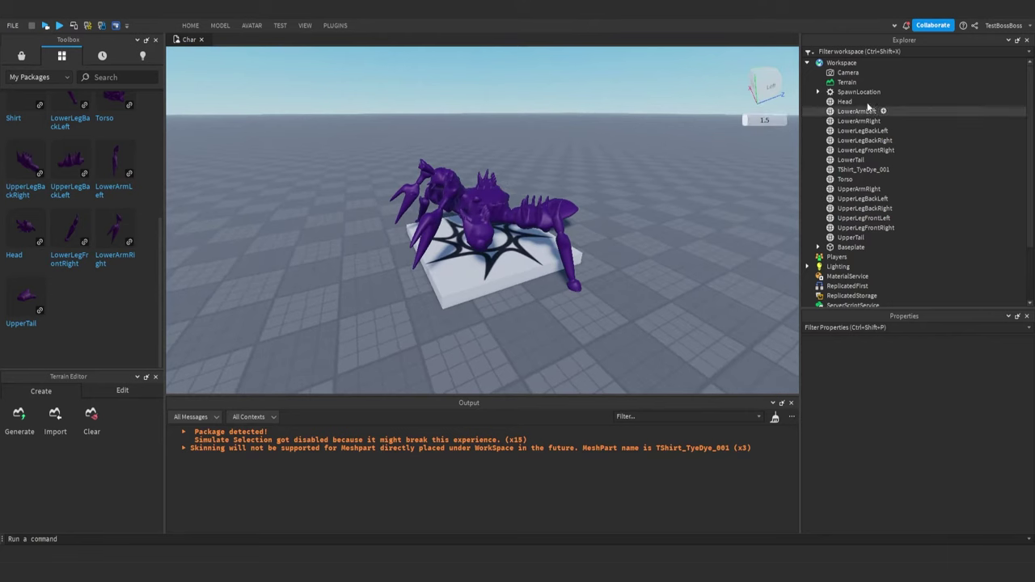
pyautogui.click(854, 101)
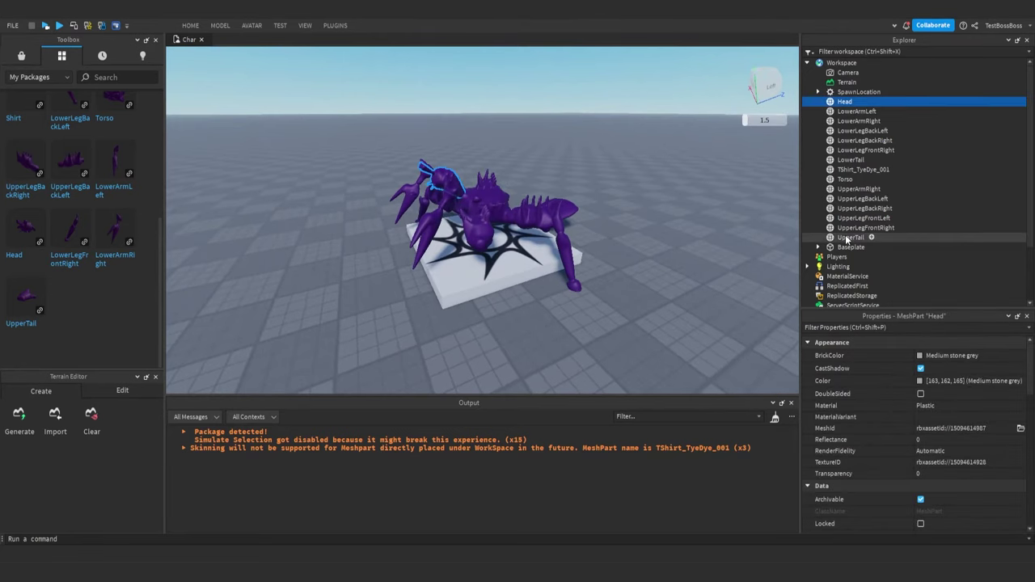
pyautogui.keyDown('shift'); pyautogui.click(845, 237); pyautogui.keyUp('shift')
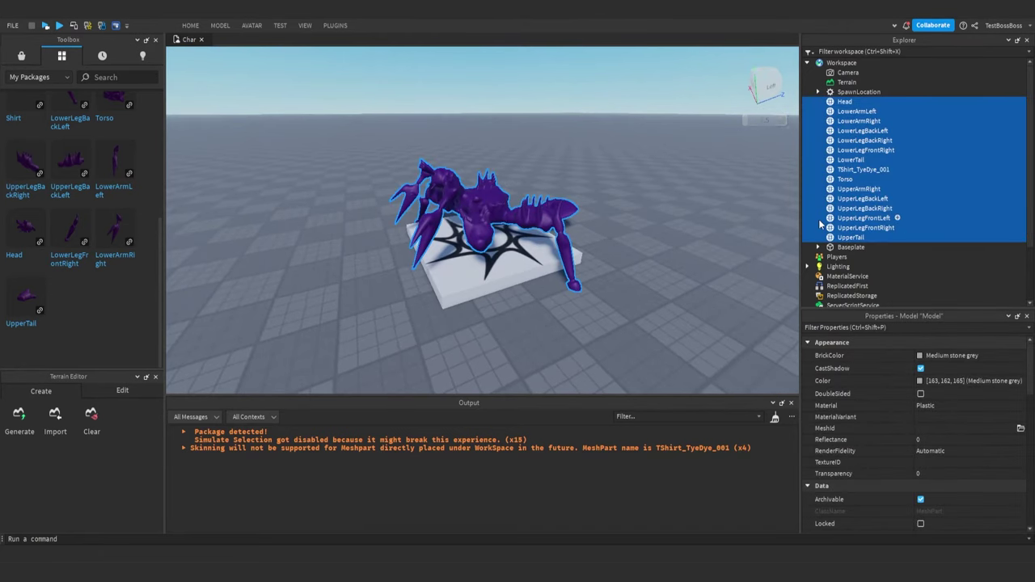
pyautogui.hotkey('ctrl', 'g')
# - Move the grouped creature model along the Z axis off the spawn platform, to about Z -17.7
pyautogui.moveTo(730, 187); pyautogui.dragTo(688, 197, button='right')
pyautogui.moveTo(618, 202); pyautogui.dragTo(386, 216)
pyautogui.moveTo(386, 216); pyautogui.dragTo(387, 216, button='right')
pyautogui.scroll(4, 386, 216)
pyautogui.scroll(-4, 386, 216)
pyautogui.scroll(-3, 386, 216)
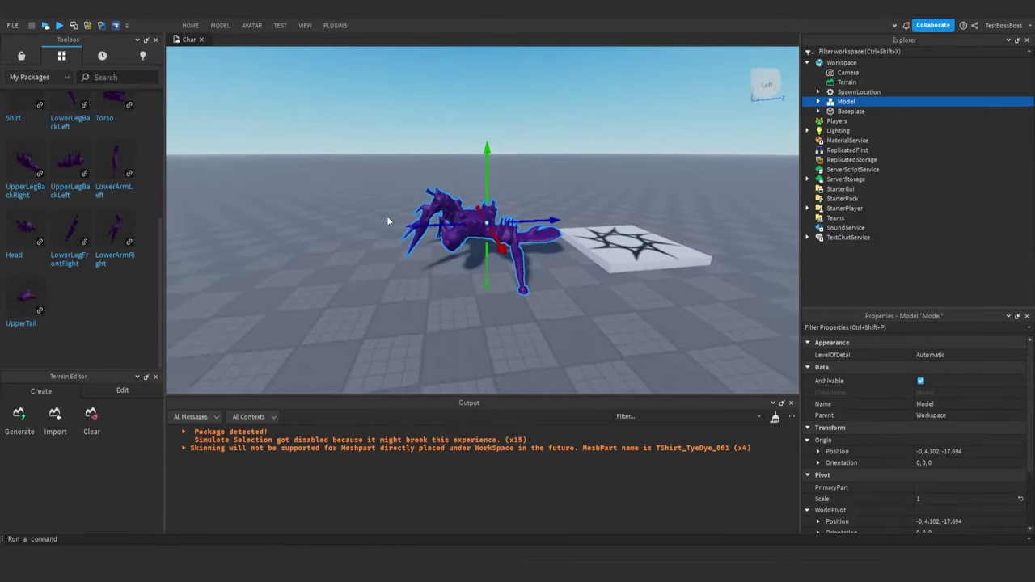
pyautogui.scroll(6, 387, 216)
pyautogui.scroll(-4, 386, 216)
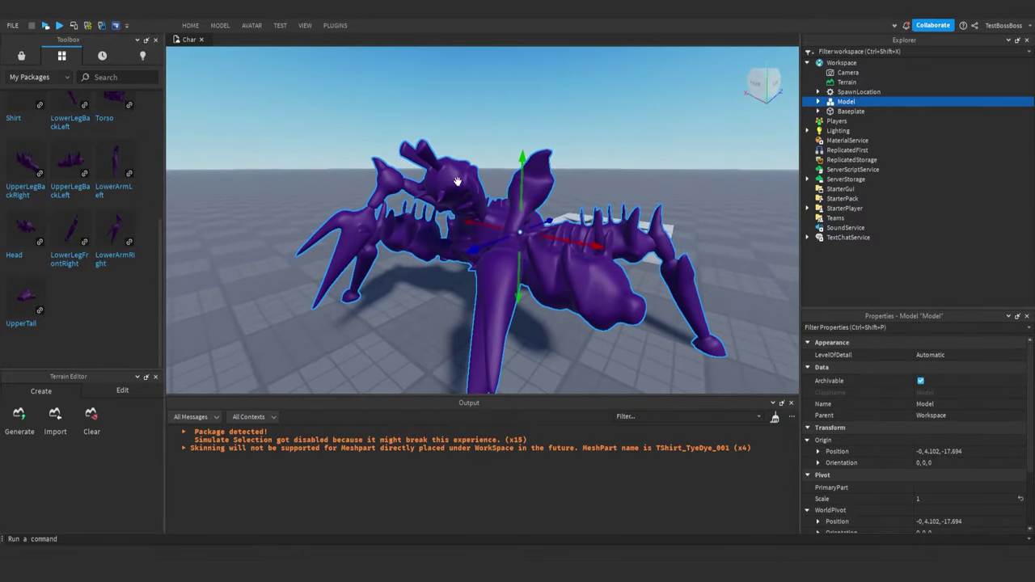
# - Duplicate the Torso mesh part inside the creature model
pyautogui.click(818, 101)
pyautogui.click(855, 111)
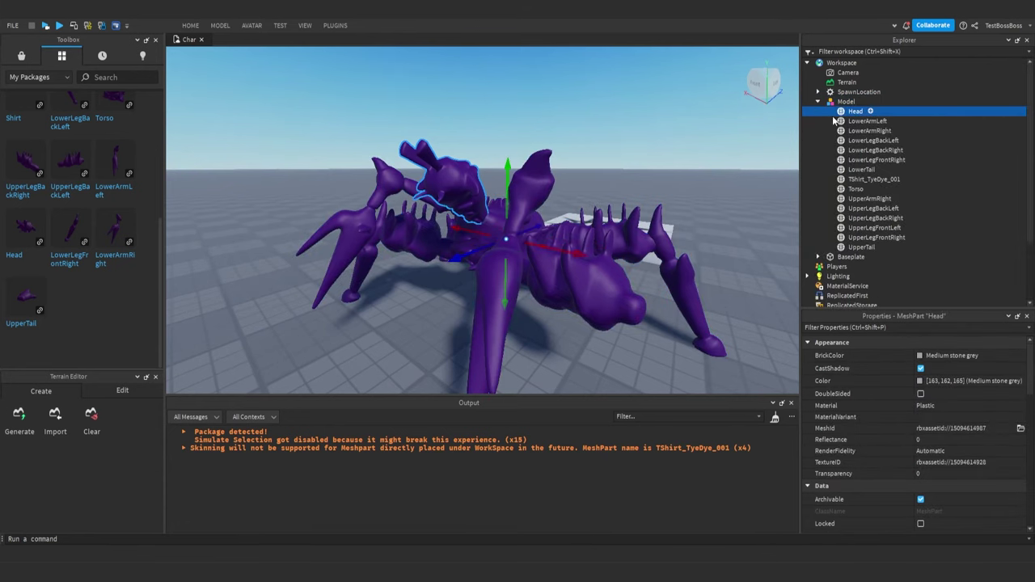
pyautogui.scroll(5, 526, 168)
pyautogui.scroll(-4, 522, 168)
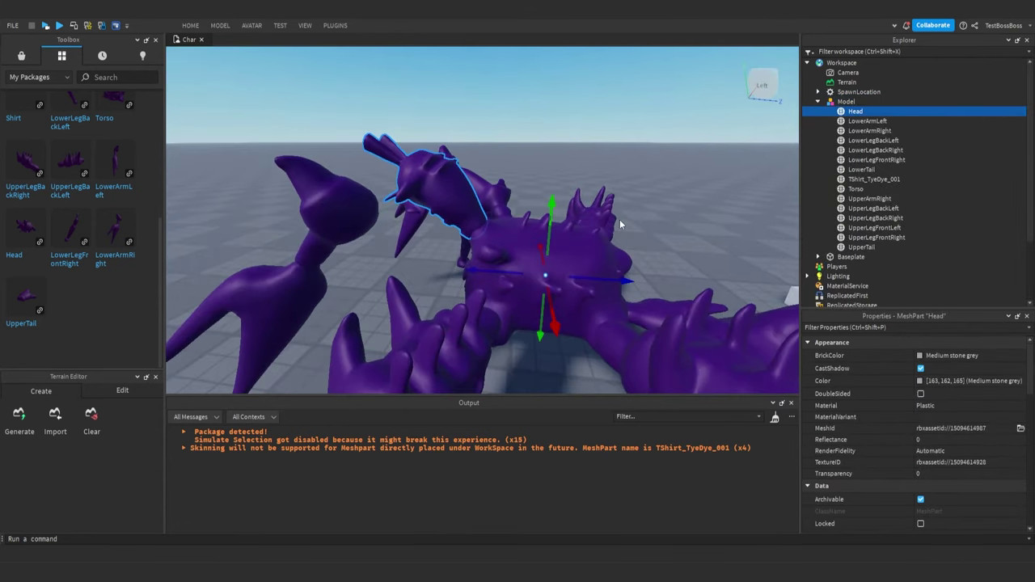
pyautogui.click(684, 214)
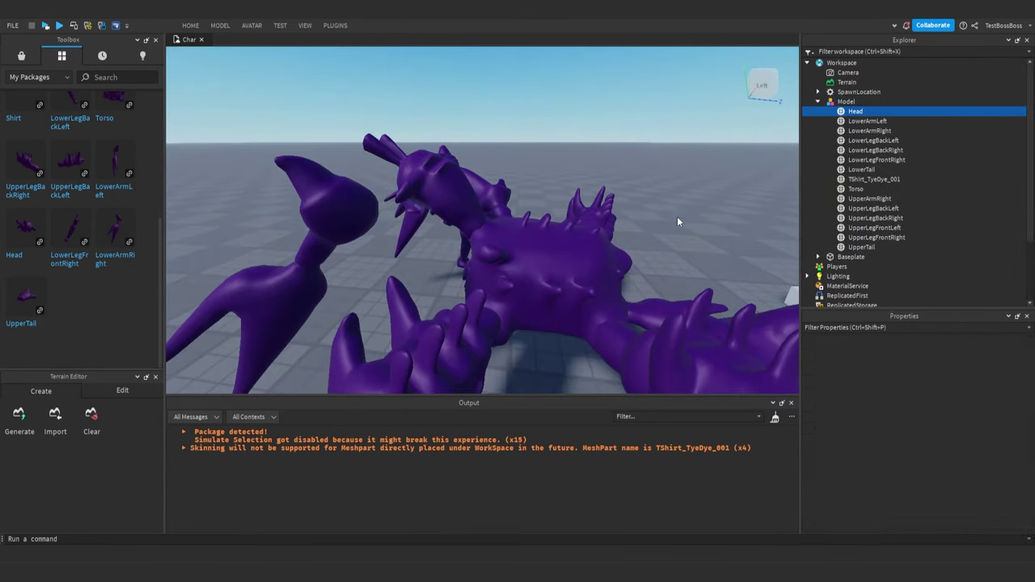
pyautogui.click(585, 246)
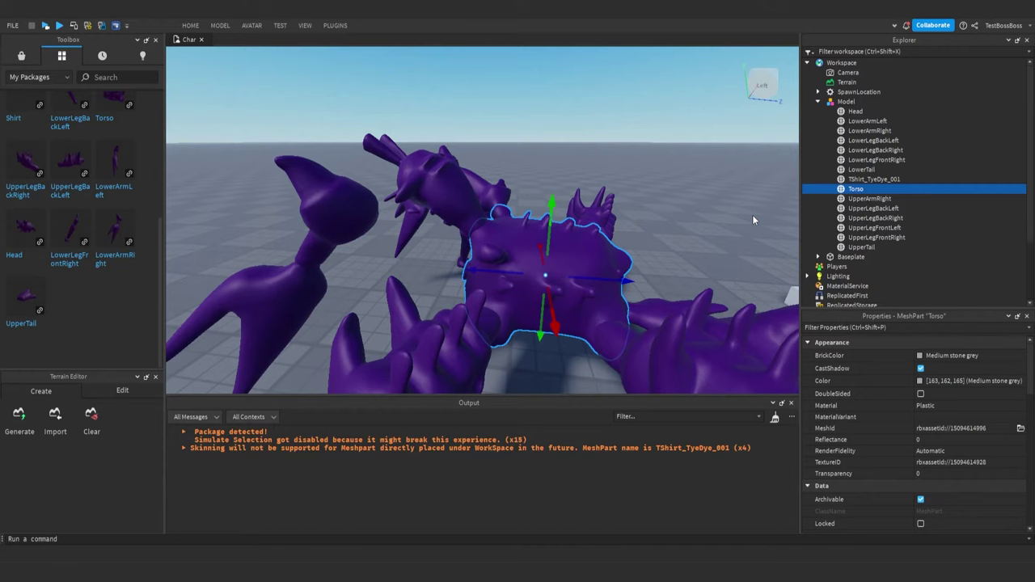
pyautogui.hotkey('ctrl', 'd')
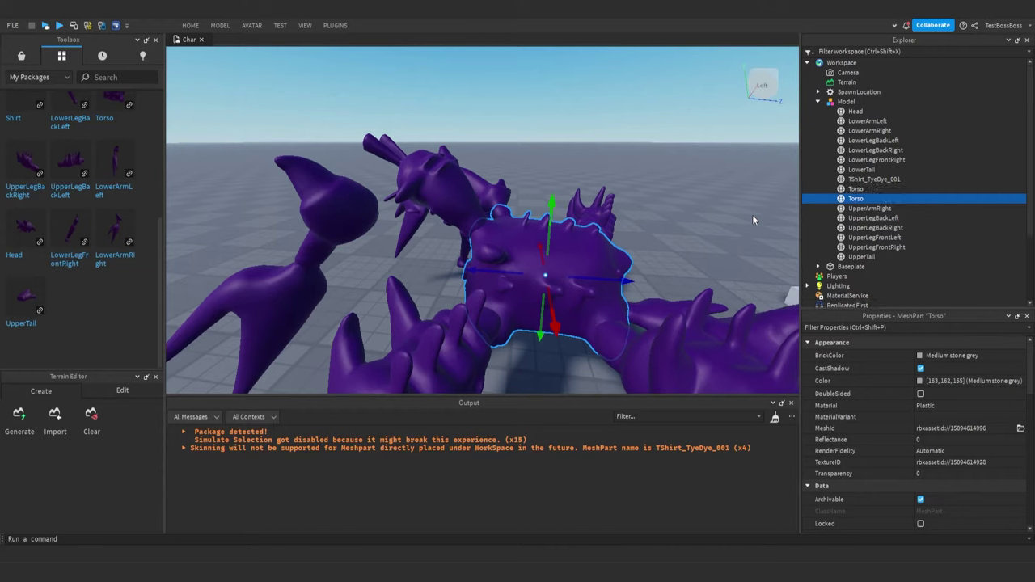
# - Rename the duplicated Torso to HumanoidRootPart
pyautogui.scroll(-3, 898, 449)
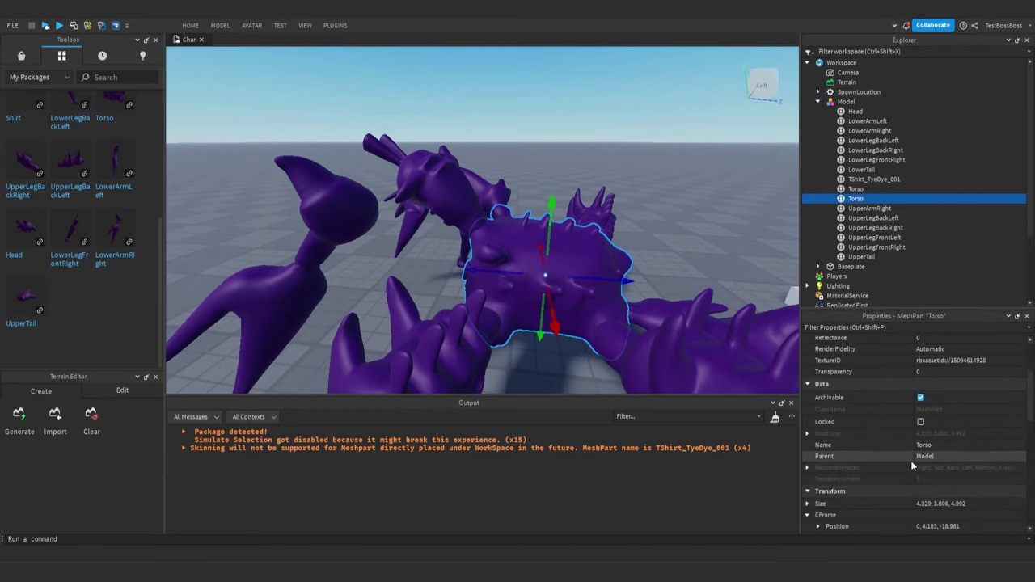
pyautogui.click(930, 444)
pyautogui.write('Hu')
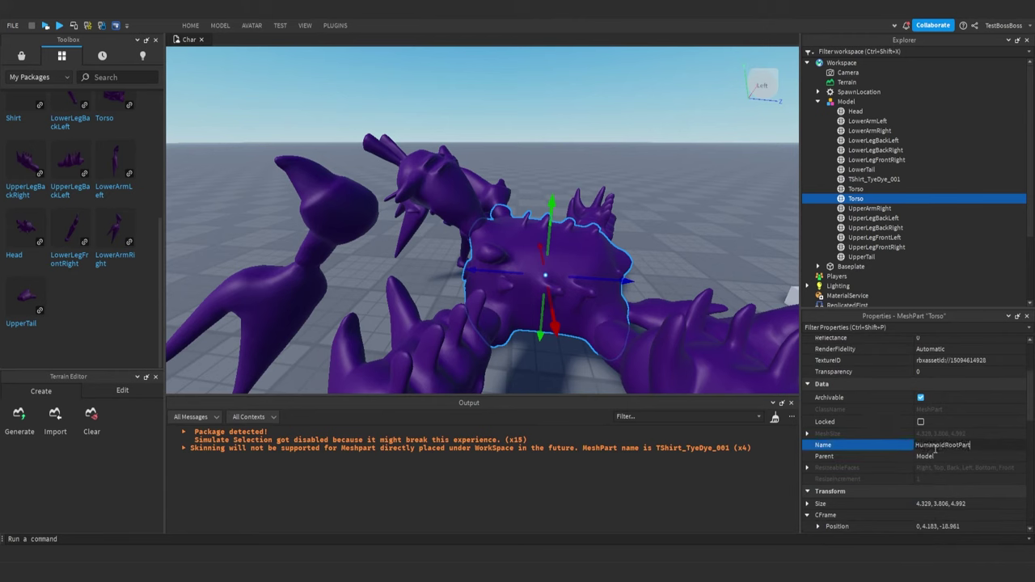
pyautogui.write('manoidRootPart')
pyautogui.hotkey('ctrl', 'a')
pyautogui.press('Return')
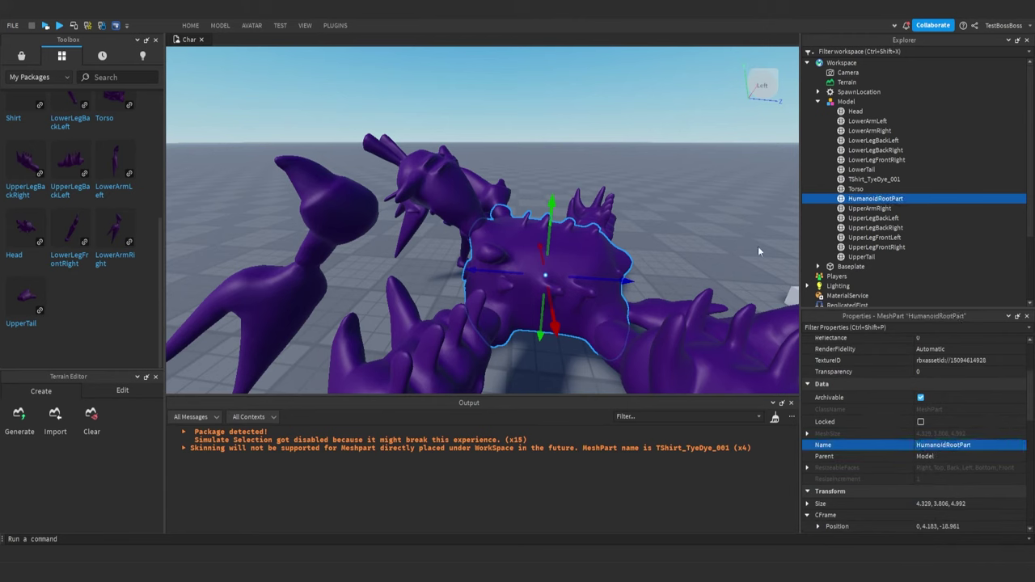
# - Convert the HumanoidRootPart from a MeshPart to the Part class with the Reclass tool
pyautogui.scroll(-3, 456, 191)
pyautogui.moveTo(456, 190); pyautogui.dragTo(457, 190, button='right')
pyautogui.scroll(3, 456, 190)
pyautogui.press('f')
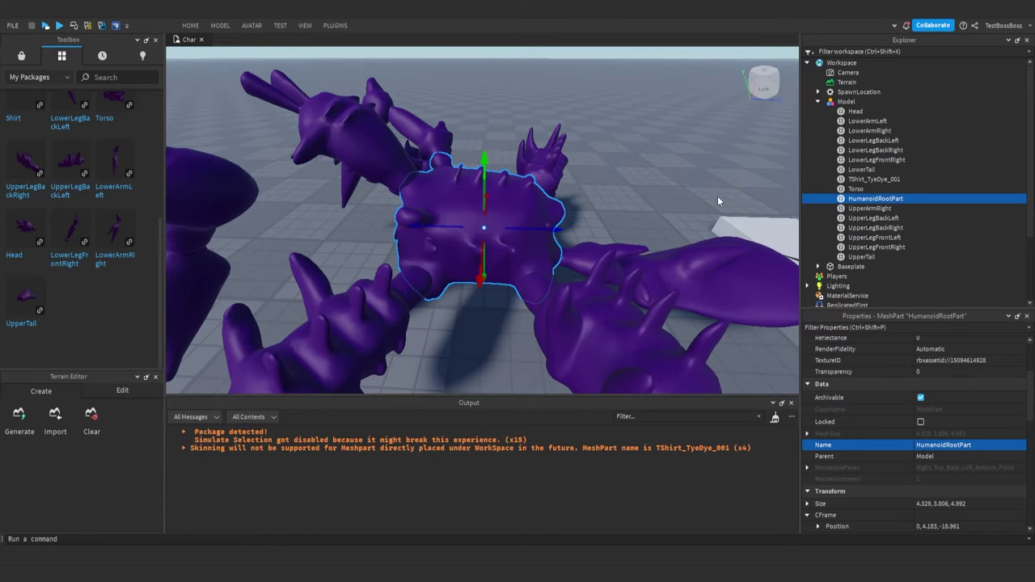
pyautogui.click(89, 26)
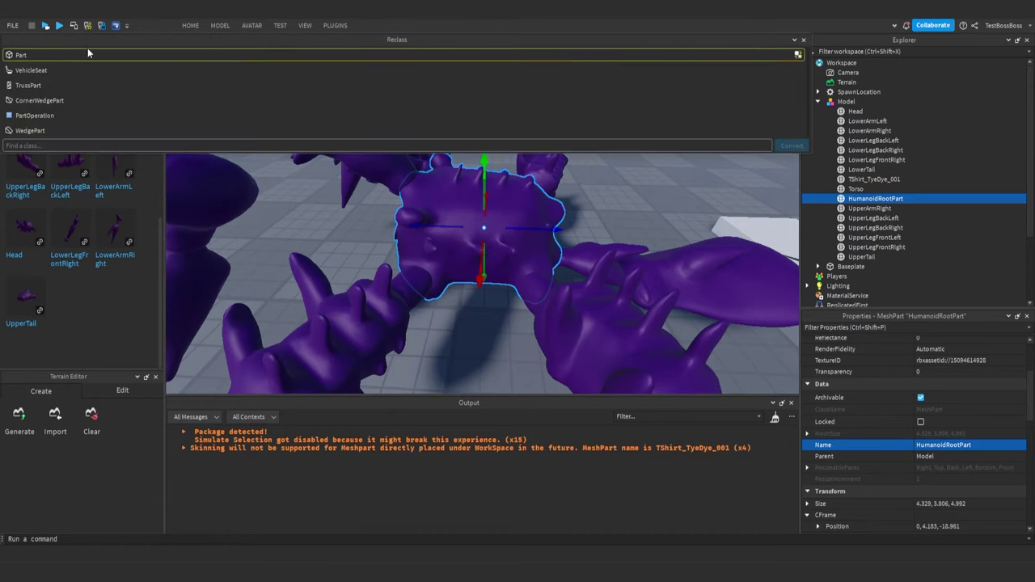
pyautogui.click(47, 56)
pyautogui.click(790, 146)
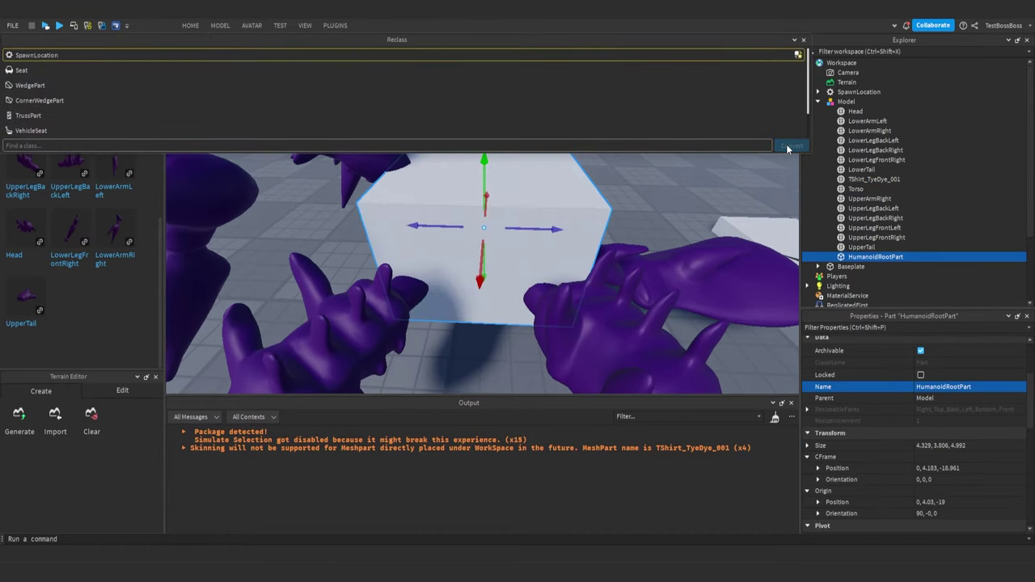
pyautogui.click(803, 40)
# - Set the HumanoidRootPart's Size to 1,1,1
pyautogui.moveTo(655, 175); pyautogui.dragTo(661, 158, button='right')
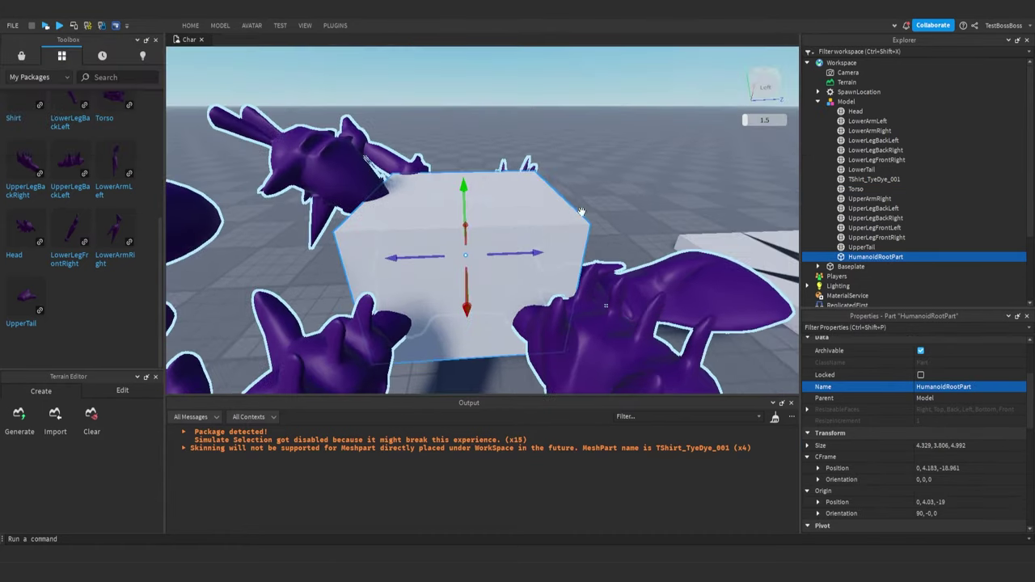
pyautogui.keyDown('alt'); pyautogui.click(569, 227); pyautogui.keyUp('alt')
pyautogui.keyDown('alt'); pyautogui.click(569, 227); pyautogui.keyUp('alt')
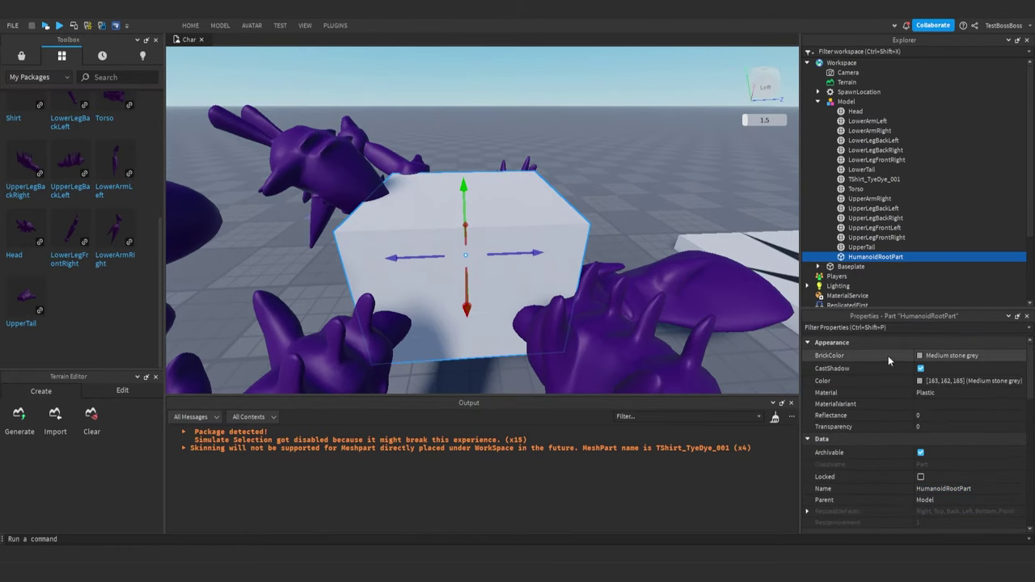
pyautogui.scroll(-4, 887, 375)
pyautogui.click(923, 415)
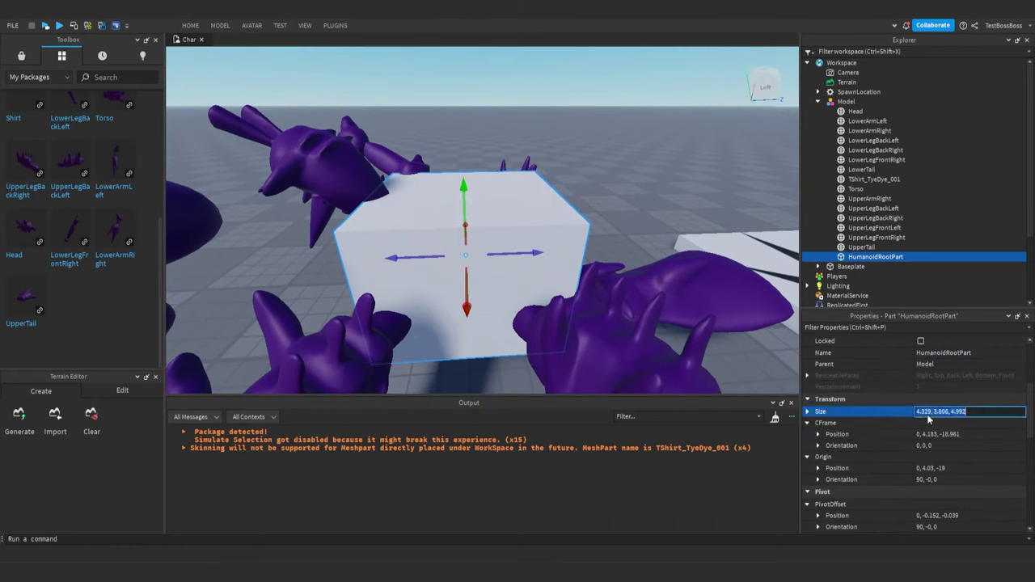
pyautogui.write('1,1,1')
pyautogui.press('Return')
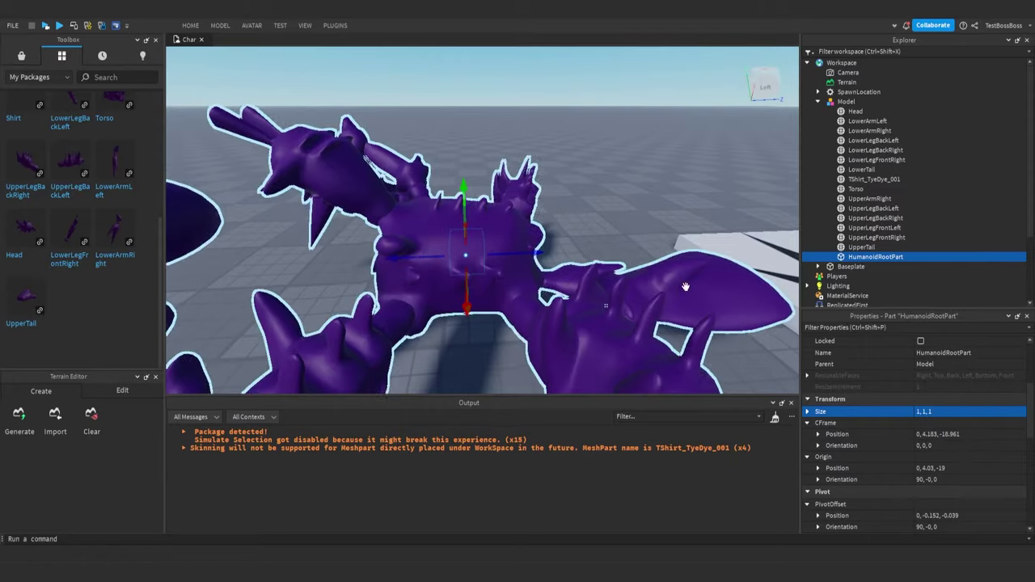
# - Set the HumanoidRootPart's Transparency to 1 and review its CanCollide setting
pyautogui.scroll(5, 537, 258)
pyautogui.moveTo(537, 259); pyautogui.dragTo(537, 259, button='right')
pyautogui.scroll(-6, 538, 259)
pyautogui.scroll(3, 881, 400)
pyautogui.scroll(-4, 880, 400)
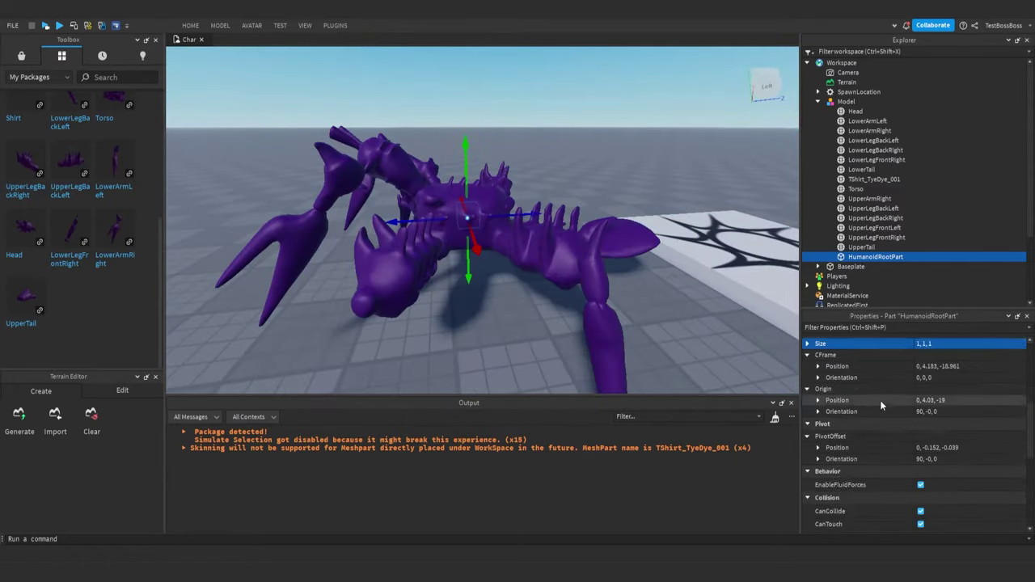
pyautogui.scroll(3, 881, 400)
pyautogui.scroll(3, 880, 400)
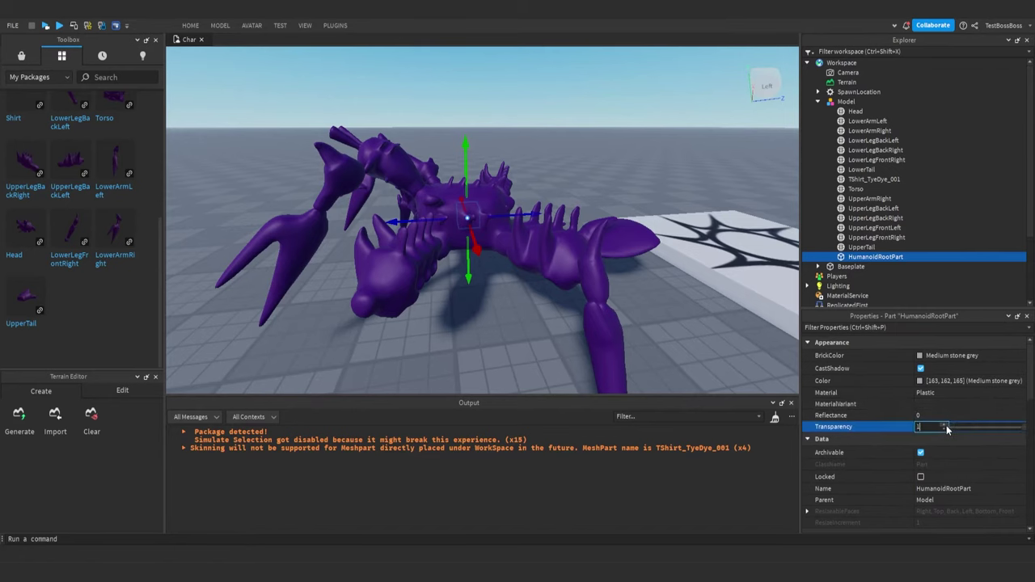
pyautogui.scroll(-10, 930, 441)
pyautogui.click(921, 478)
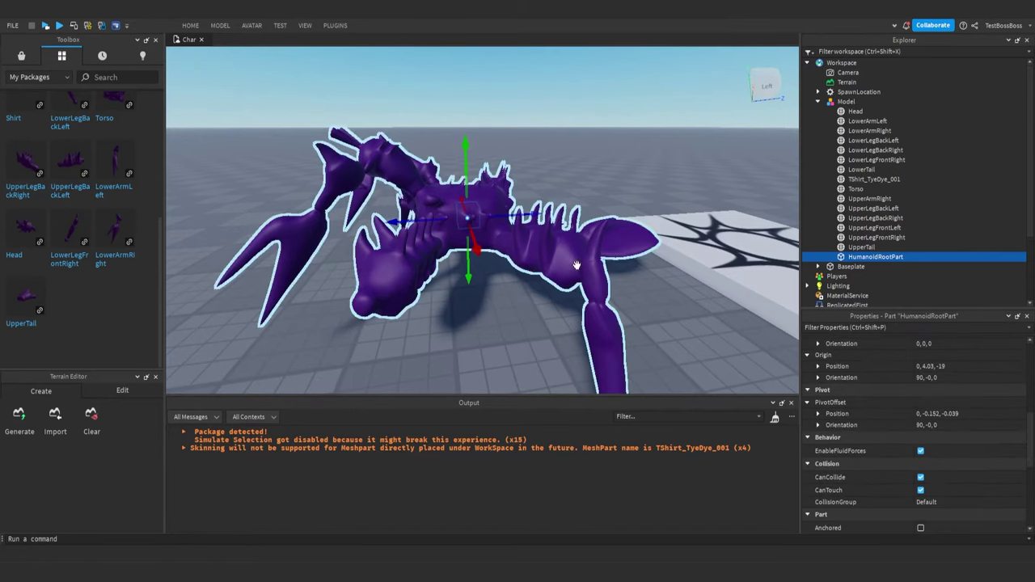
# - Turn off CanCollide for all the mesh parts from Head through UpperTail, excluding the HumanoidRootPart
pyautogui.click(862, 247)
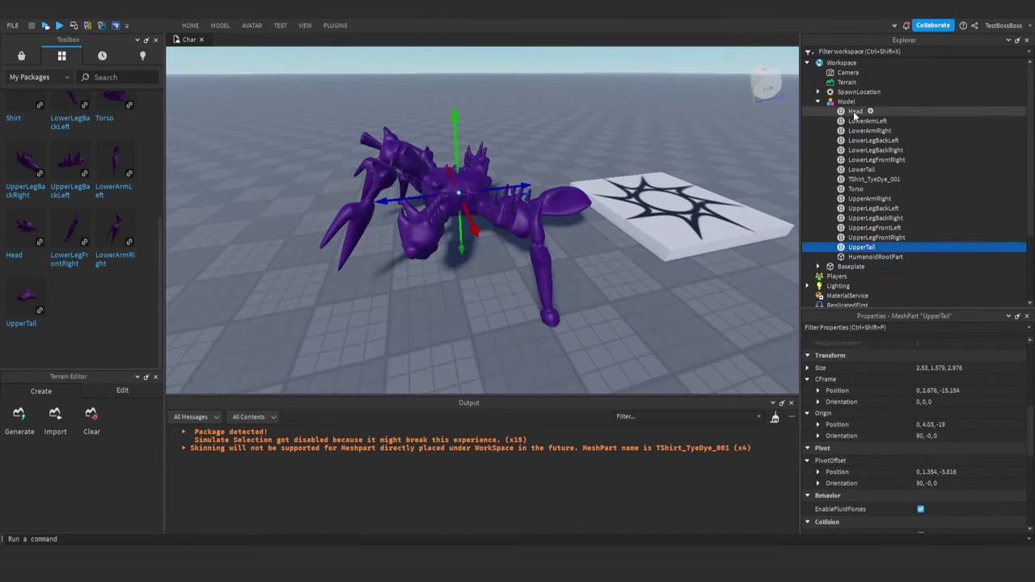
pyautogui.keyDown('shift'); pyautogui.click(856, 110); pyautogui.keyUp('shift')
pyautogui.scroll(-3, 905, 385)
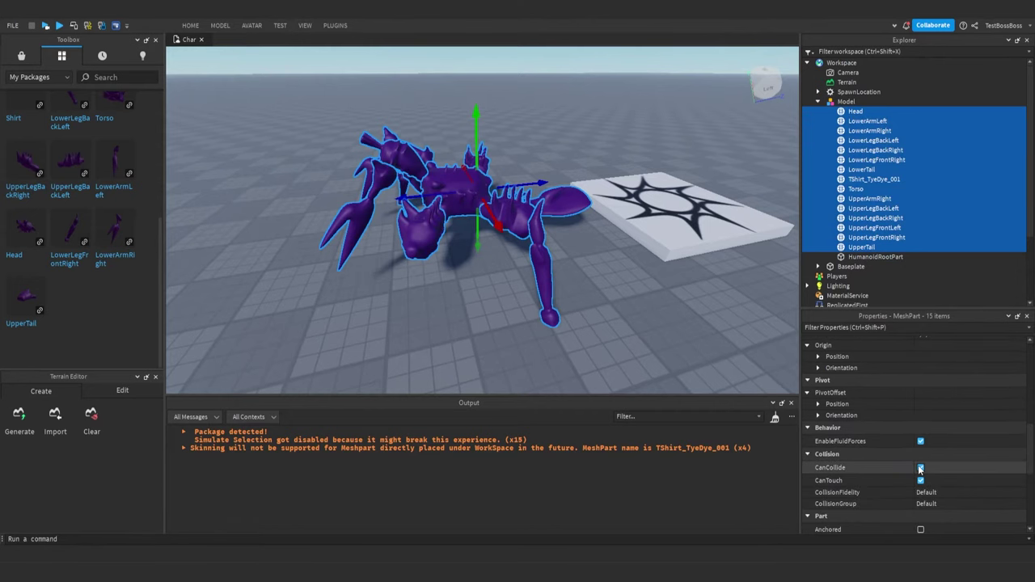
pyautogui.click(920, 467)
pyautogui.moveTo(639, 313); pyautogui.dragTo(638, 312, button='right')
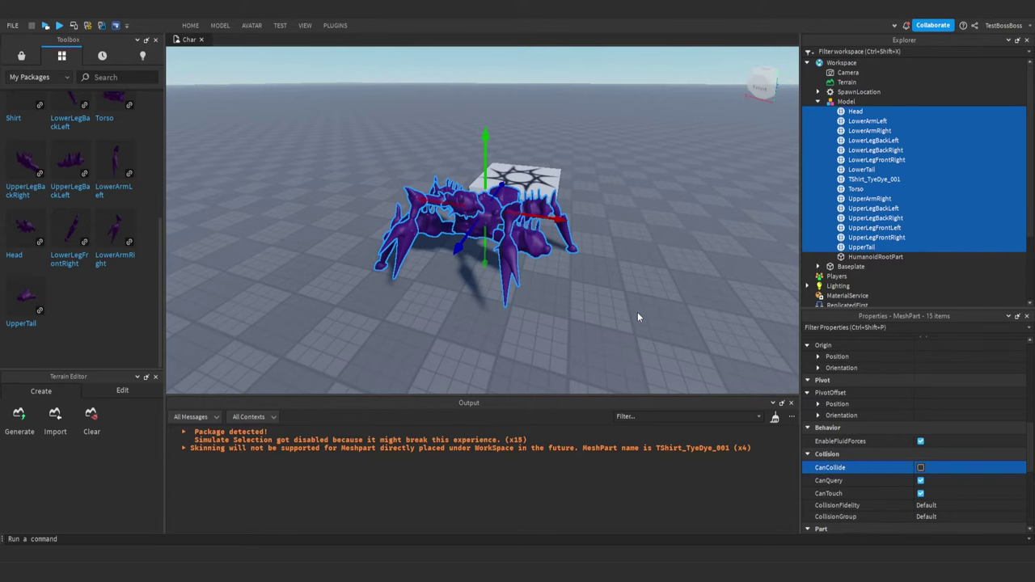
# - Select the whole creature Model and open it for rig editing with RigEdit Lite
pyautogui.press('d')
pyautogui.moveTo(616, 285); pyautogui.dragTo(616, 286, button='right')
pyautogui.moveTo(588, 228); pyautogui.dragTo(589, 233, button='right')
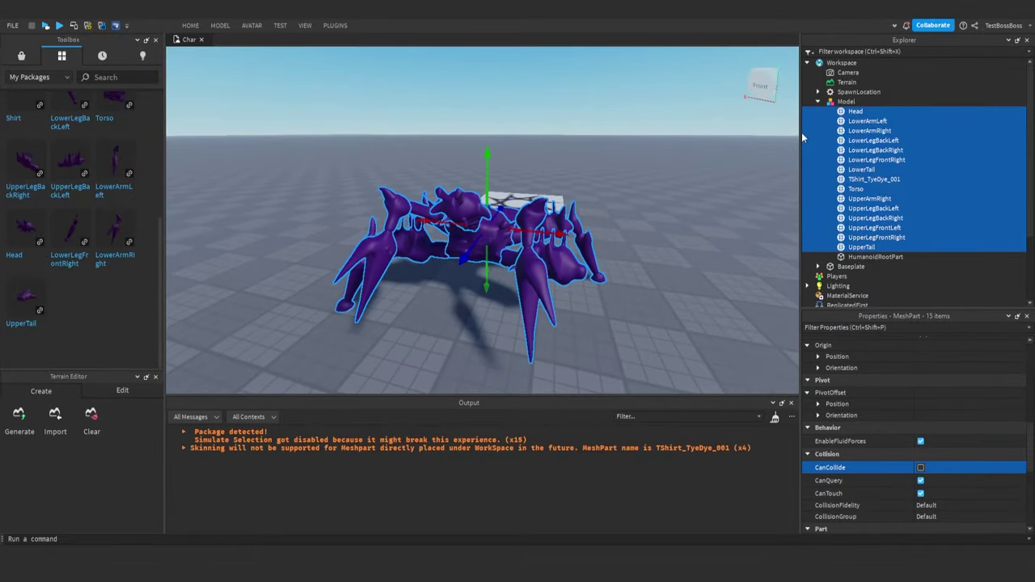
pyautogui.moveTo(609, 217); pyautogui.dragTo(608, 217, button='right')
pyautogui.scroll(4, 608, 217)
pyautogui.scroll(-3, 608, 217)
pyautogui.click(336, 25)
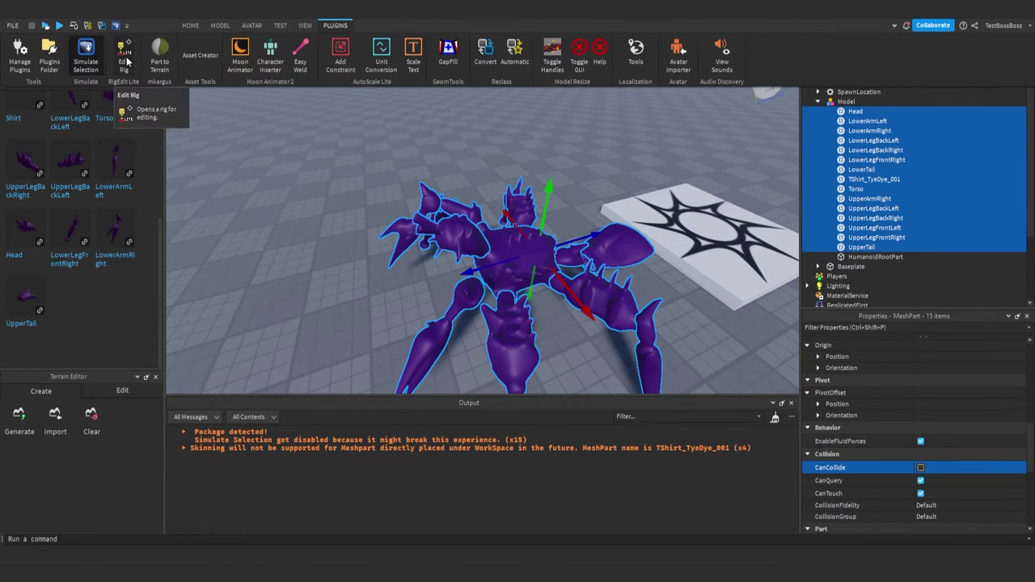
pyautogui.click(126, 65)
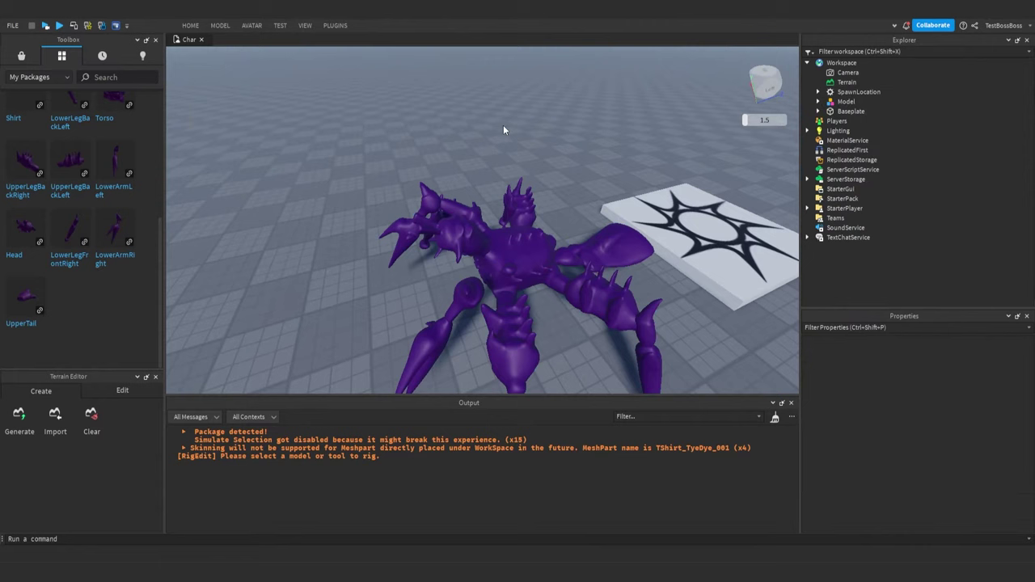
pyautogui.click(848, 102)
pyautogui.click(334, 25)
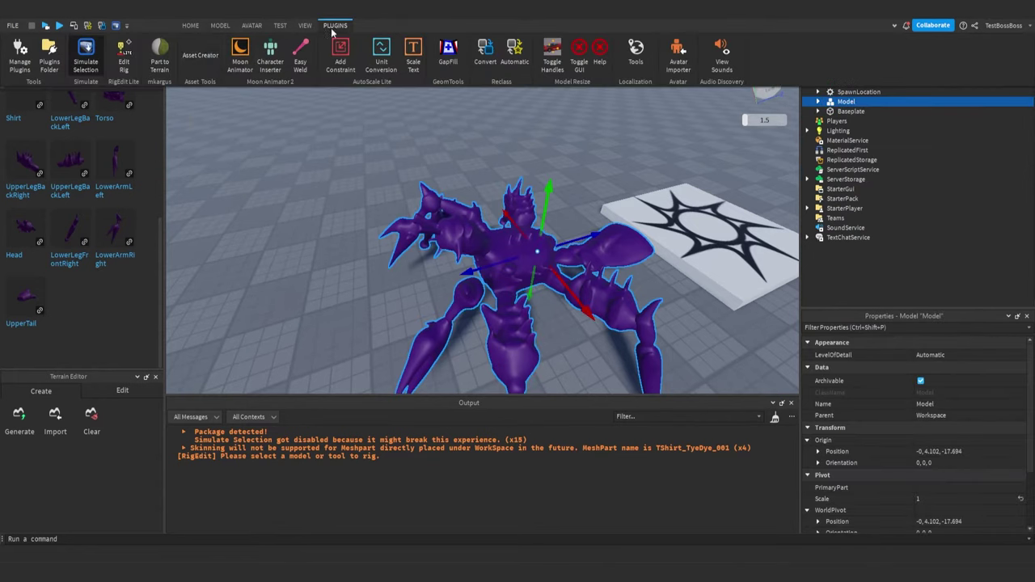
pyautogui.click(123, 60)
# - Create a joint from the HumanoidRootPart to the Torso, selecting the HumanoidRootPart first as the parent
pyautogui.scroll(5, 481, 184)
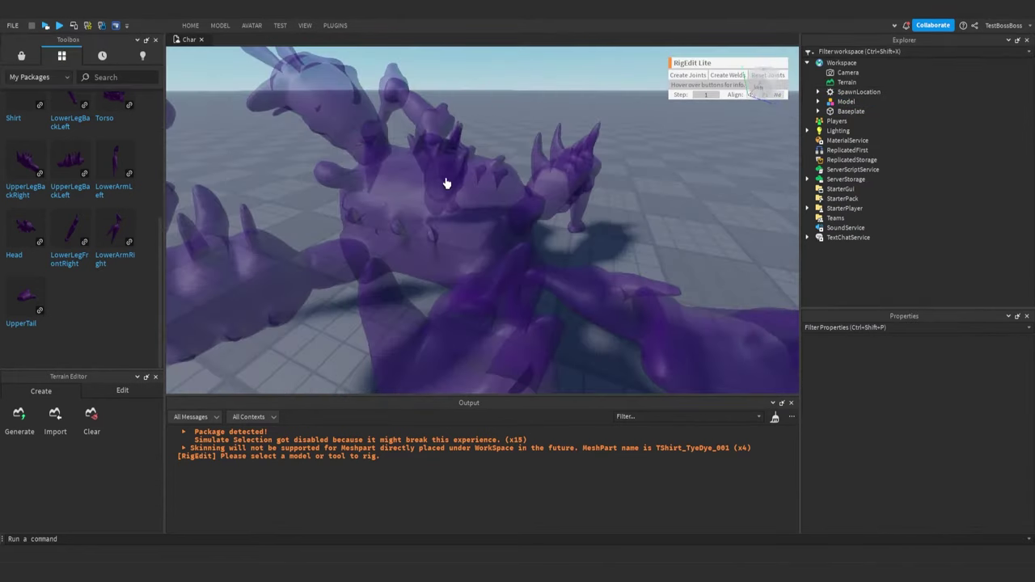
pyautogui.click(457, 185)
pyautogui.scroll(5, 457, 185)
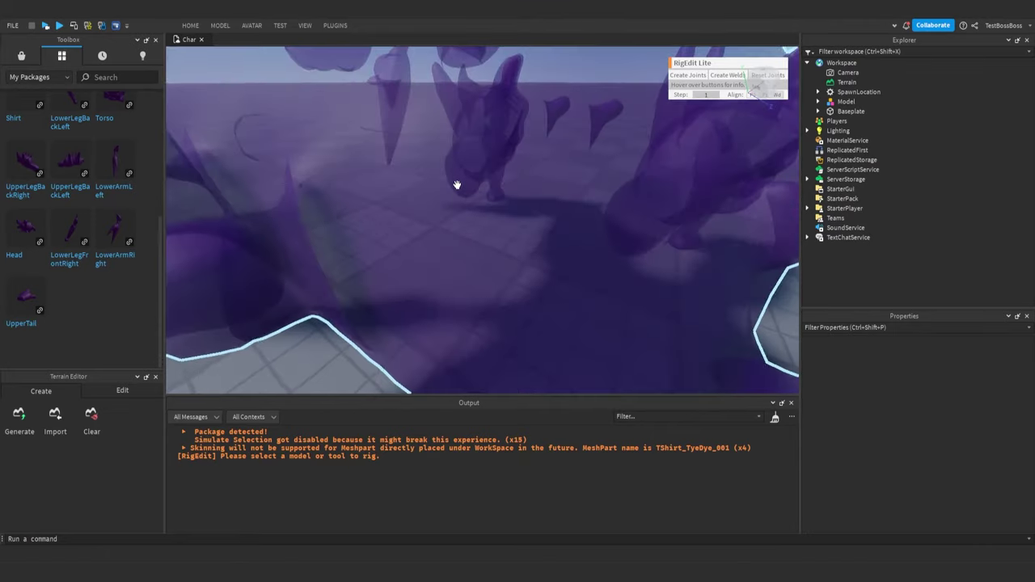
pyautogui.scroll(-5, 457, 186)
pyautogui.scroll(5, 458, 182)
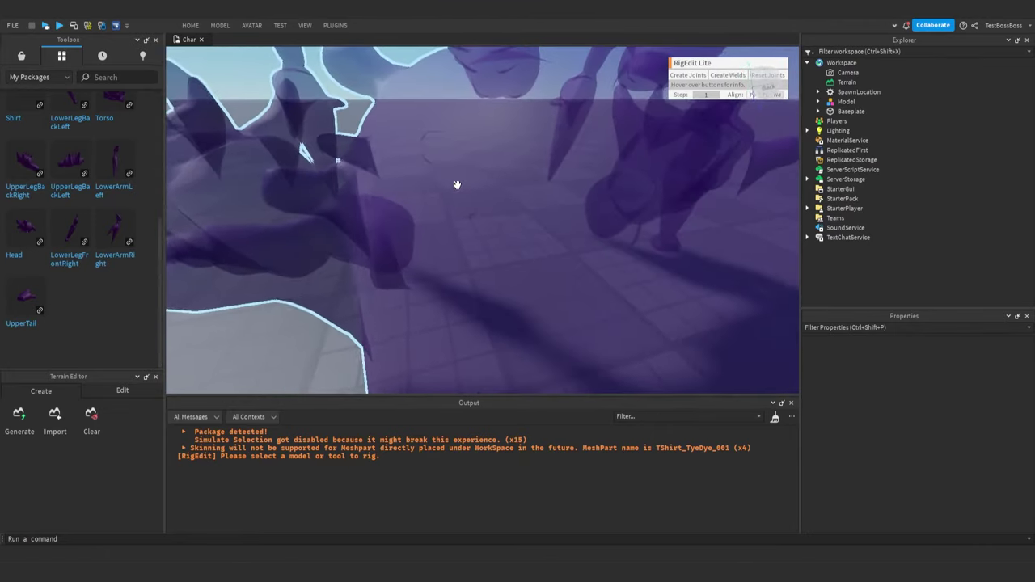
pyautogui.scroll(-4, 463, 183)
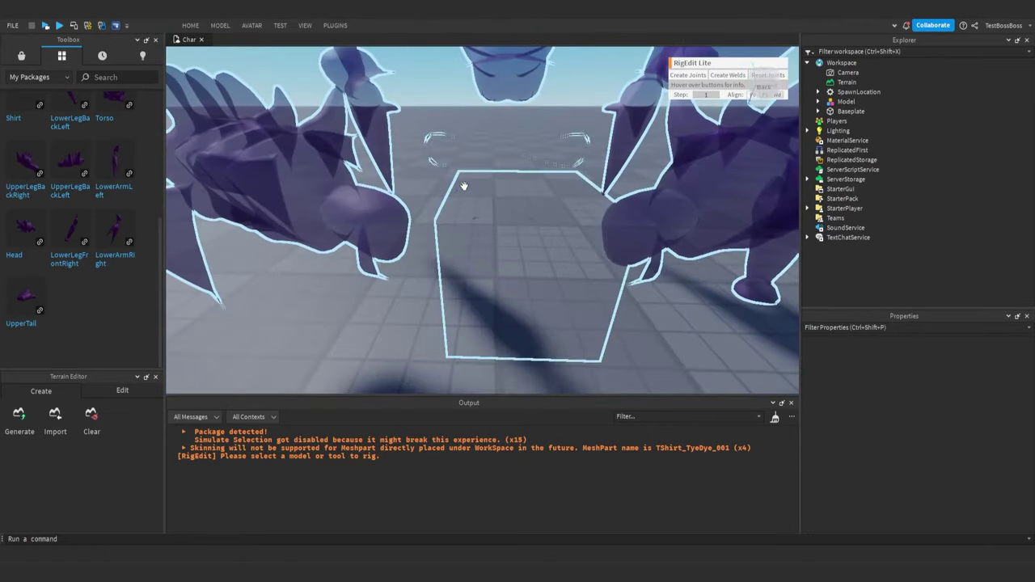
pyautogui.keyDown('alt'); pyautogui.click(512, 226); pyautogui.keyUp('alt')
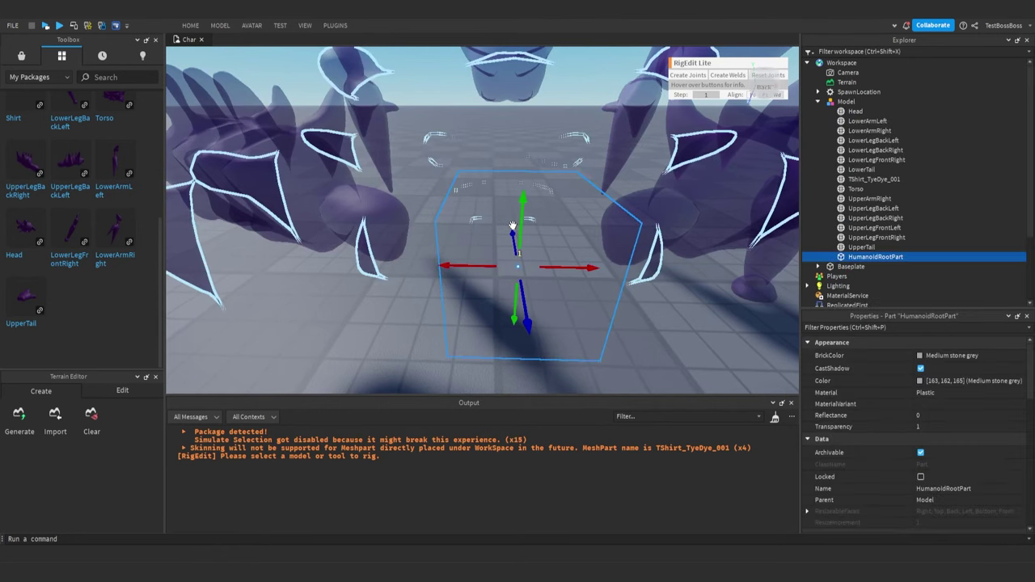
pyautogui.scroll(-4, 599, 203)
pyautogui.moveTo(598, 203); pyautogui.dragTo(597, 203, button='right')
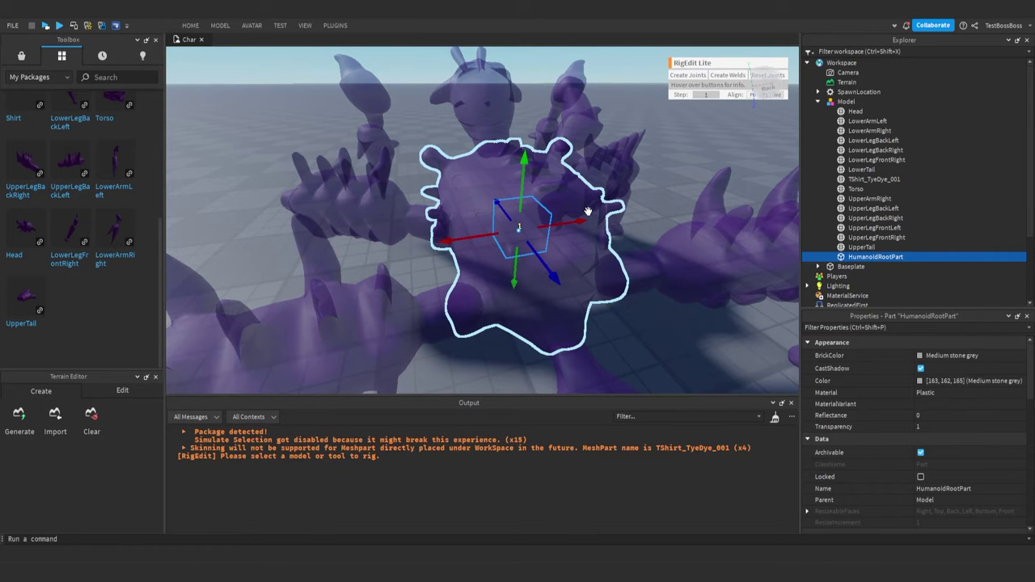
pyautogui.keyDown('ctrl'); pyautogui.click(588, 212); pyautogui.keyUp('ctrl')
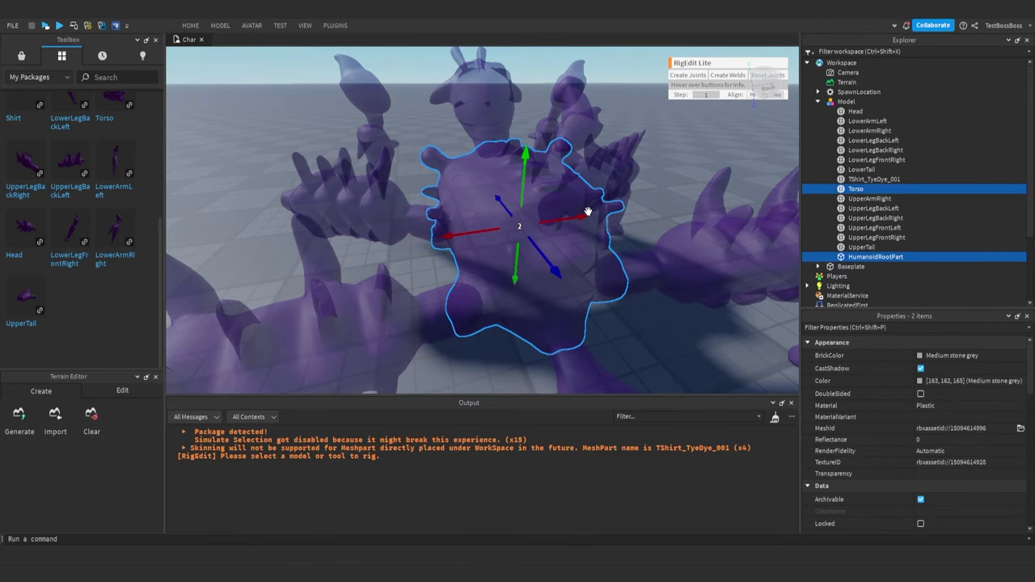
pyautogui.click(688, 75)
pyautogui.moveTo(566, 134); pyautogui.dragTo(534, 174, button='right')
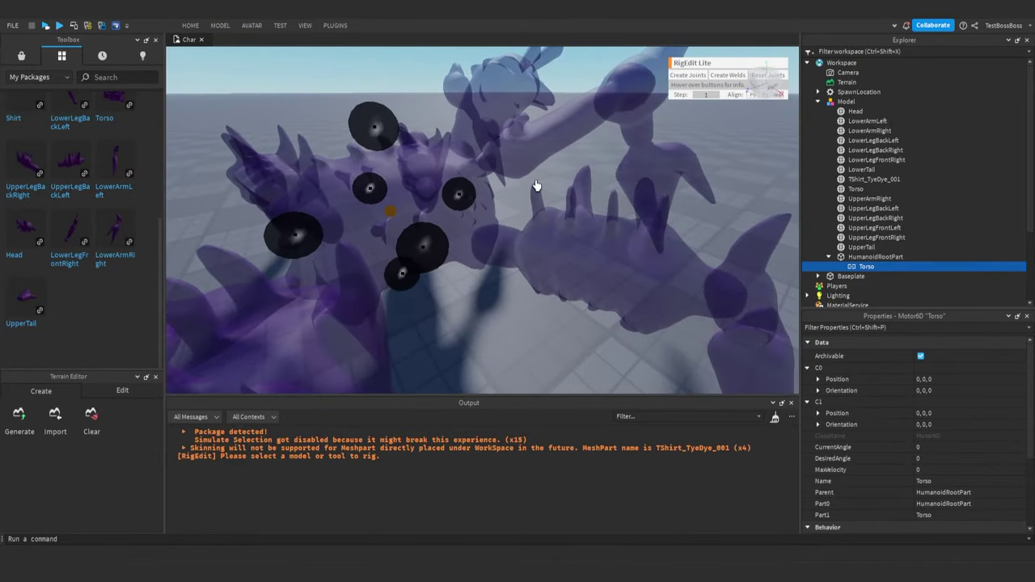
pyautogui.click(559, 178)
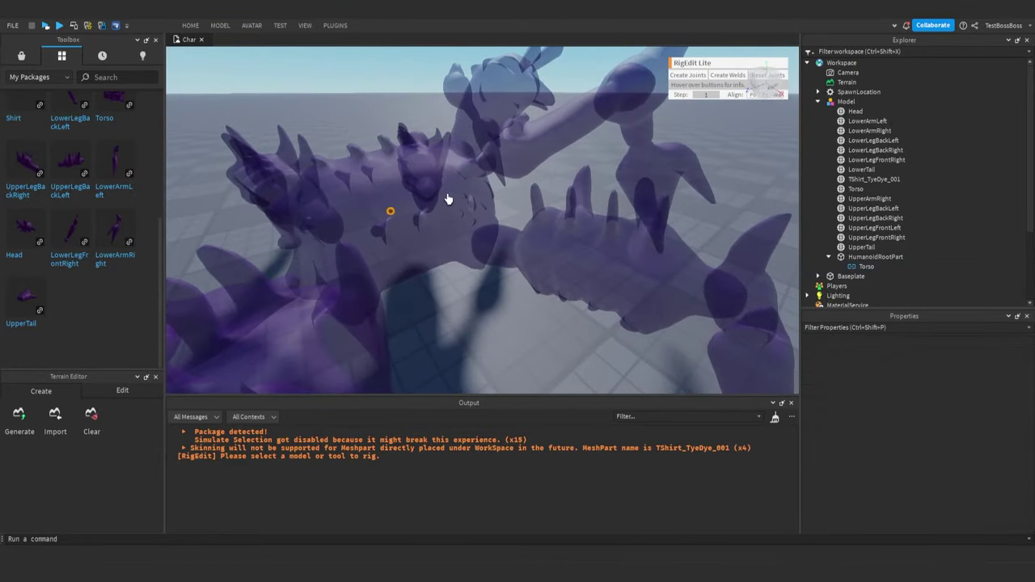
# - Create joints from the Torso to the Head, UpperArmRight, UpperTail and all four upper legs, selecting the Torso first
pyautogui.scroll(4, 436, 183)
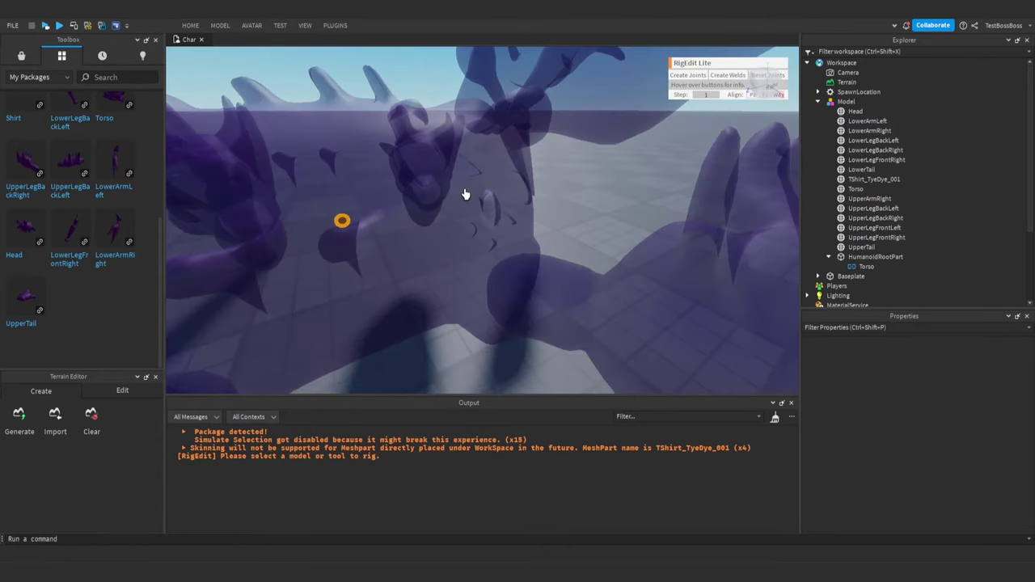
pyautogui.moveTo(467, 195); pyautogui.dragTo(467, 192, button='right')
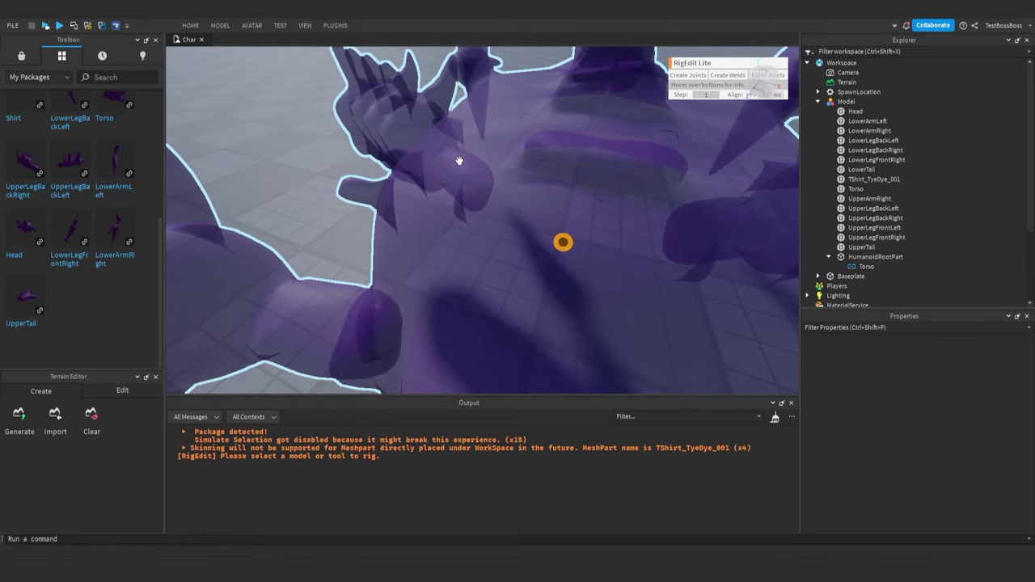
pyautogui.scroll(-3, 458, 160)
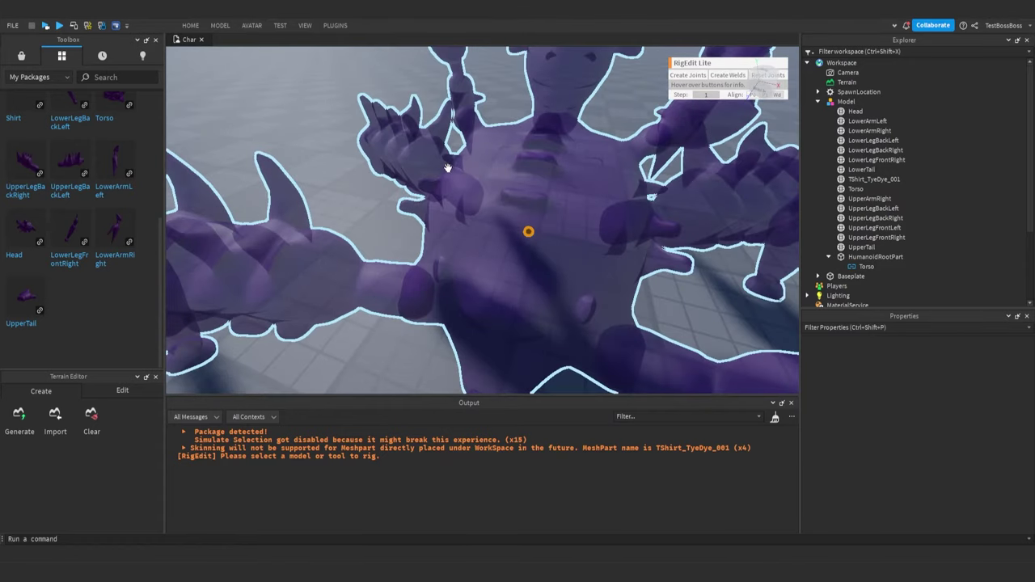
pyautogui.click(481, 194)
pyautogui.moveTo(484, 190); pyautogui.dragTo(488, 186, button='right')
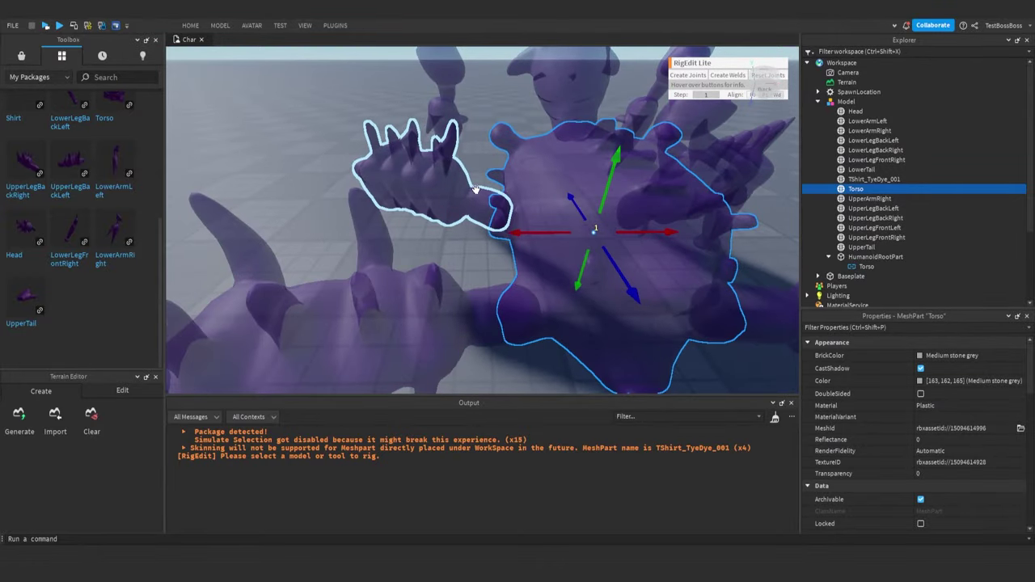
pyautogui.keyDown('ctrl'); pyautogui.click(420, 182); pyautogui.keyUp('ctrl')
pyautogui.moveTo(445, 183); pyautogui.dragTo(441, 189, button='right')
pyautogui.keyDown('ctrl'); pyautogui.click(409, 225); pyautogui.keyUp('ctrl')
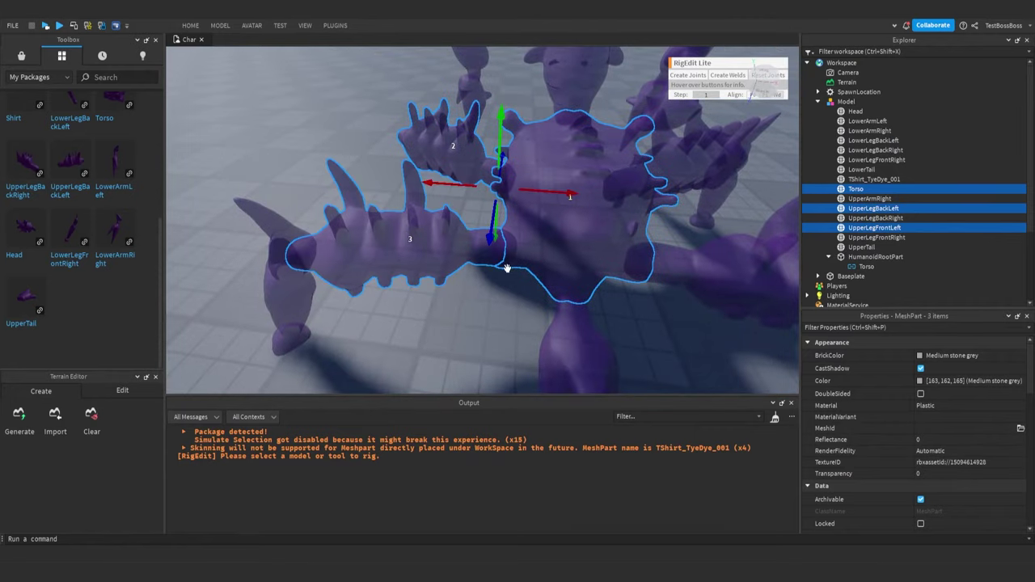
pyautogui.keyDown('ctrl'); pyautogui.click(584, 344); pyautogui.keyUp('ctrl')
pyautogui.keyDown('ctrl'); pyautogui.keyDown('alt'); pyautogui.click(718, 266); pyautogui.keyUp('alt'); pyautogui.keyUp('ctrl')
pyautogui.keyDown('ctrl'); pyautogui.keyDown('alt'); pyautogui.click(707, 161); pyautogui.keyUp('alt'); pyautogui.keyUp('ctrl')
pyautogui.moveTo(674, 164); pyautogui.dragTo(557, 196, button='right')
pyautogui.keyDown('ctrl'); pyautogui.click(439, 184); pyautogui.keyUp('ctrl')
pyautogui.keyDown('ctrl'); pyautogui.click(523, 141); pyautogui.keyUp('ctrl')
pyautogui.moveTo(522, 153); pyautogui.dragTo(520, 363, button='right')
pyautogui.click(695, 76)
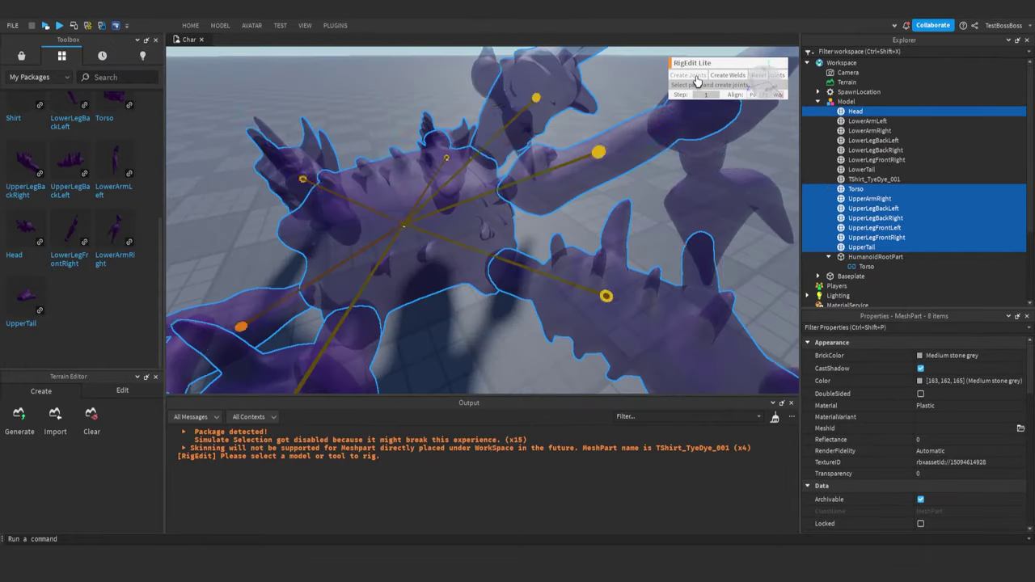
# - Set the RigEdit step to .1 and move the Head joint to the neck base, at C0 position about 0, 1.25, -2.2
pyautogui.moveTo(502, 185); pyautogui.dragTo(503, 185, button='right')
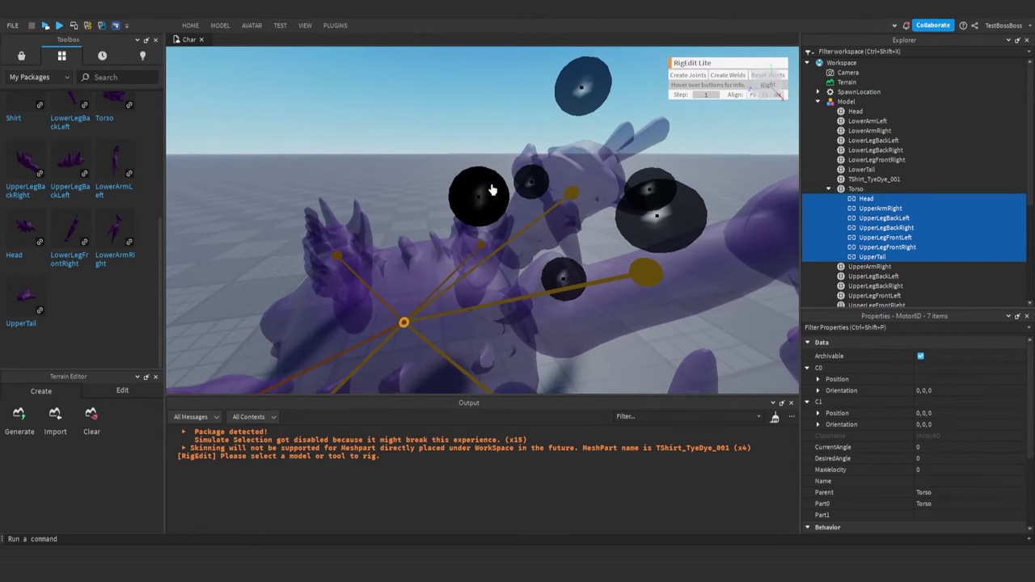
pyautogui.moveTo(464, 204)
pyautogui.mouseDown()
pyautogui.moveTo(407, 210)
pyautogui.moveTo(478, 212)
pyautogui.moveTo(453, 215)
pyautogui.mouseUp()
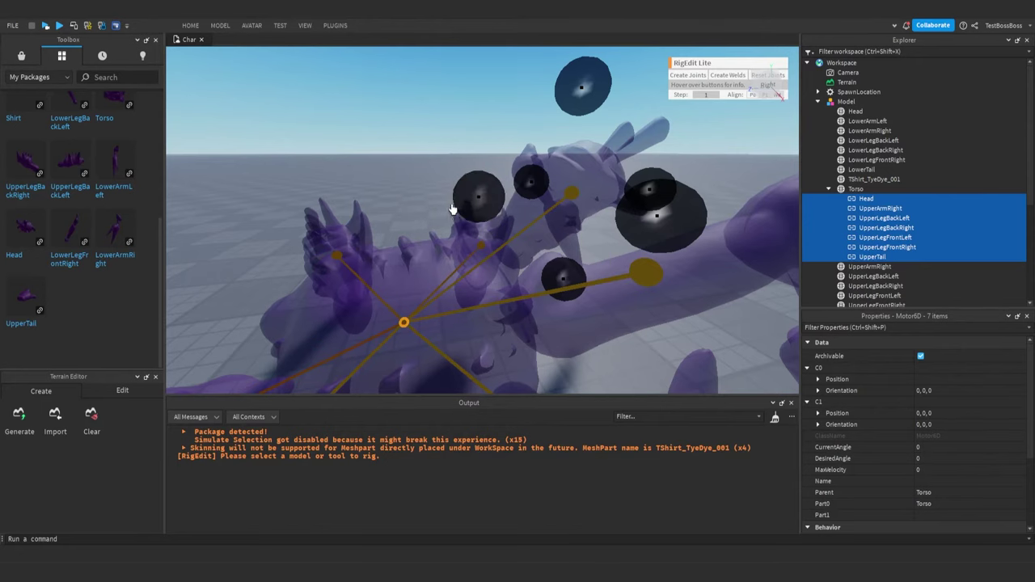
pyautogui.click(419, 207)
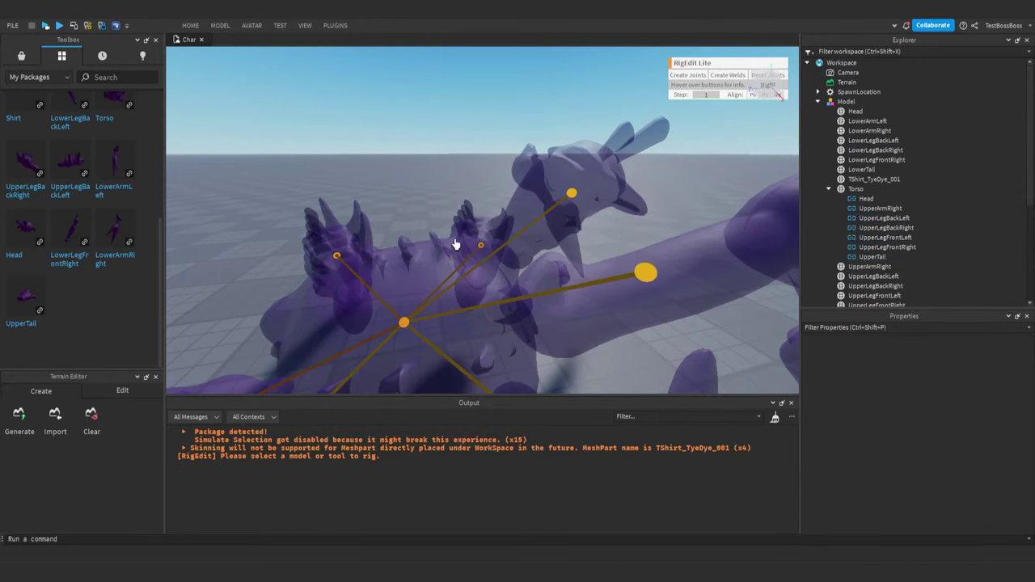
pyautogui.click(571, 199)
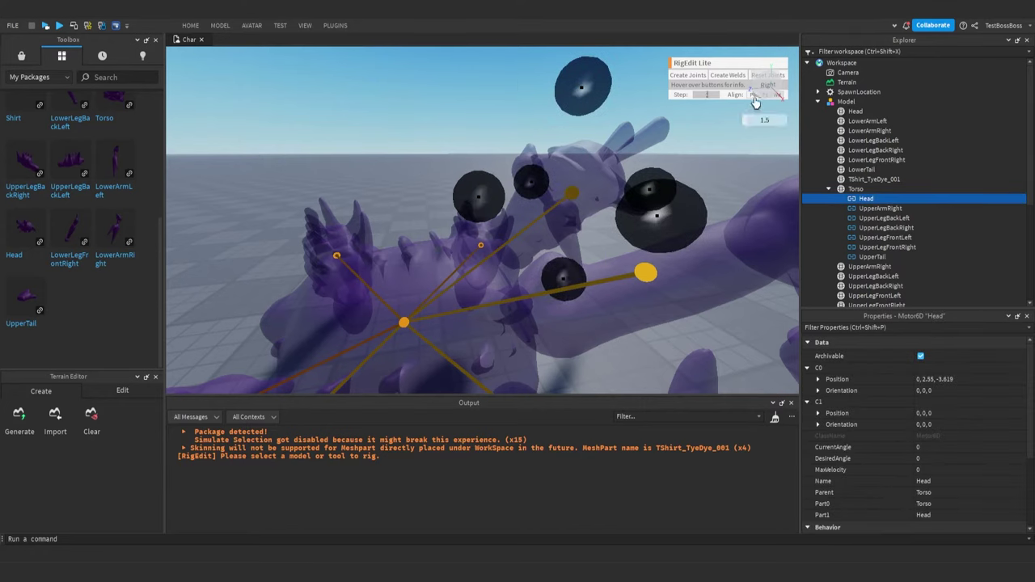
pyautogui.moveTo(481, 202); pyautogui.dragTo(405, 222)
pyautogui.moveTo(520, 107); pyautogui.dragTo(518, 176)
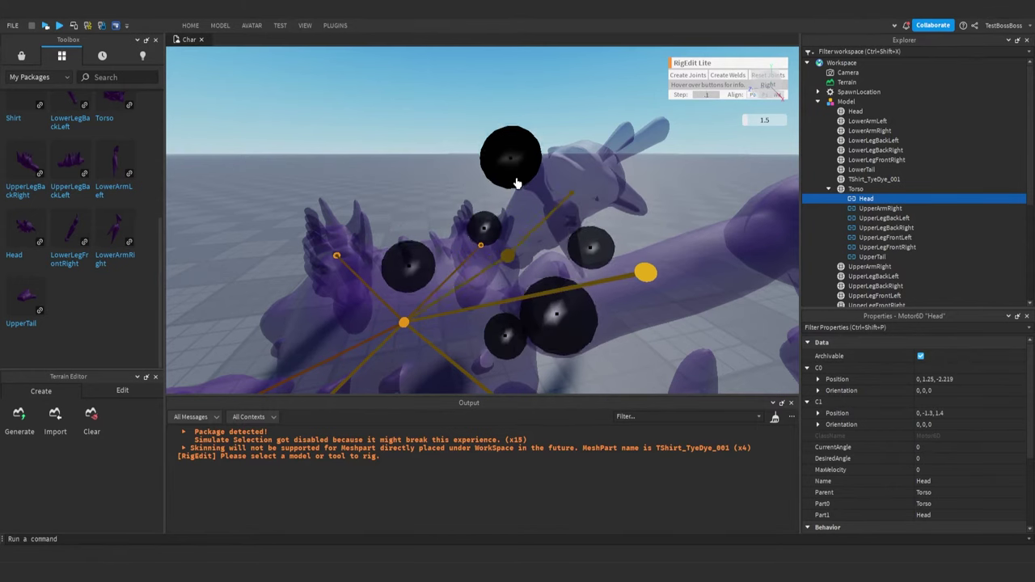
pyautogui.scroll(5, 517, 178)
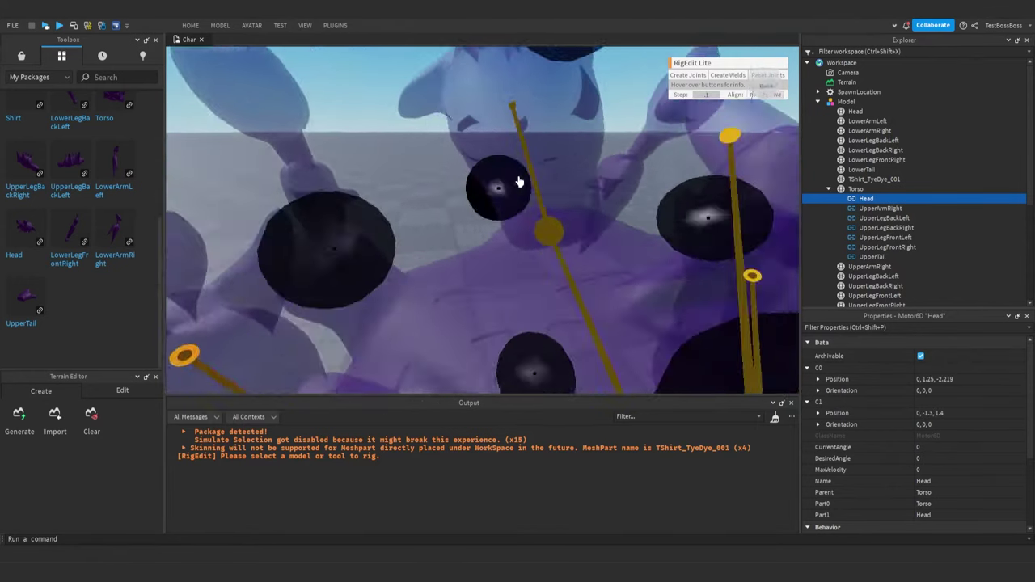
pyautogui.scroll(-5, 517, 182)
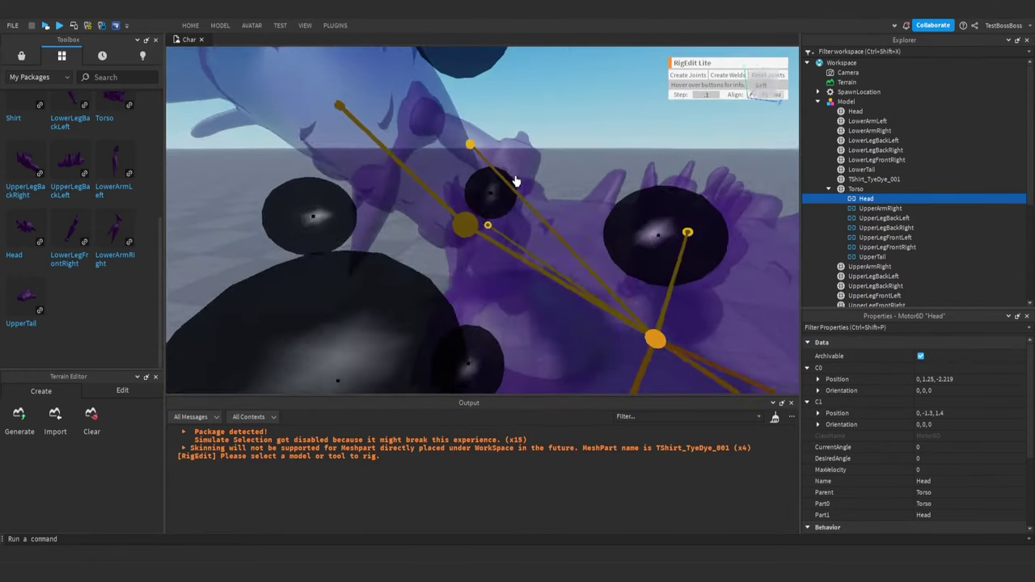
# - Move the UpperArmRight joint to the right shoulder where the arm meets the torso, at C0 position about 1.8, 1.5, -1.6
pyautogui.moveTo(463, 227); pyautogui.dragTo(463, 227, button='right')
pyautogui.moveTo(365, 259); pyautogui.dragTo(391, 247, button='right')
pyautogui.click(510, 152)
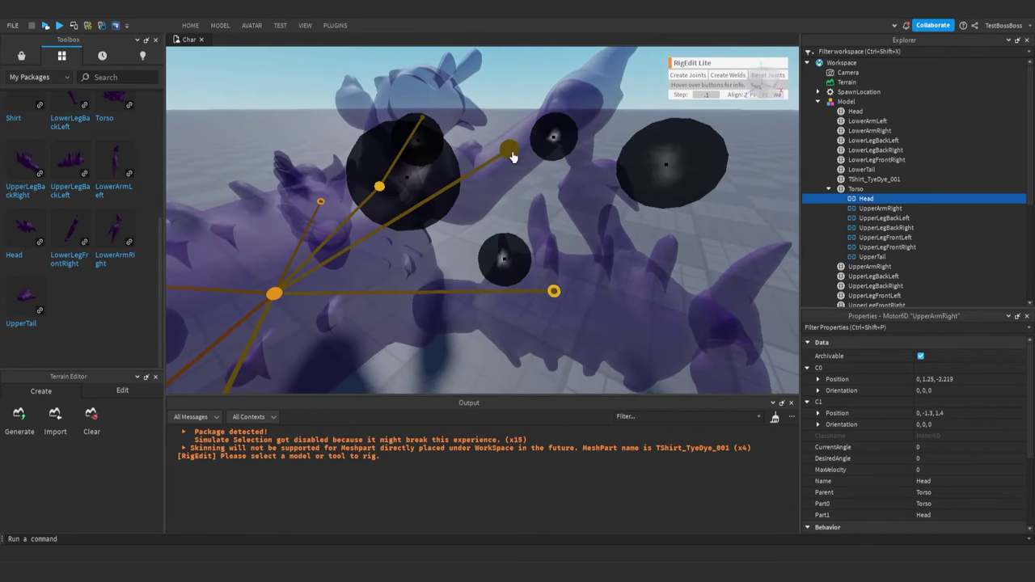
pyautogui.moveTo(340, 223); pyautogui.dragTo(313, 245)
pyautogui.moveTo(312, 245); pyautogui.dragTo(307, 245, button='right')
pyautogui.moveTo(348, 180); pyautogui.dragTo(313, 187)
pyautogui.moveTo(313, 187); pyautogui.dragTo(387, 188, button='right')
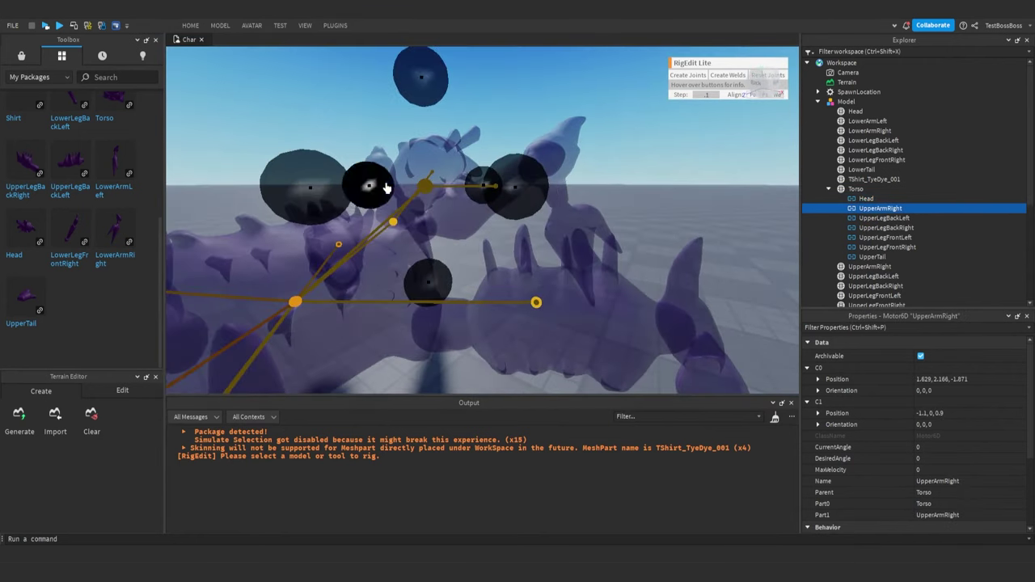
pyautogui.moveTo(430, 108); pyautogui.dragTo(429, 150)
pyautogui.moveTo(429, 150); pyautogui.dragTo(429, 150, button='right')
pyautogui.moveTo(503, 271); pyautogui.dragTo(518, 292)
pyautogui.moveTo(518, 291); pyautogui.dragTo(518, 292, button='right')
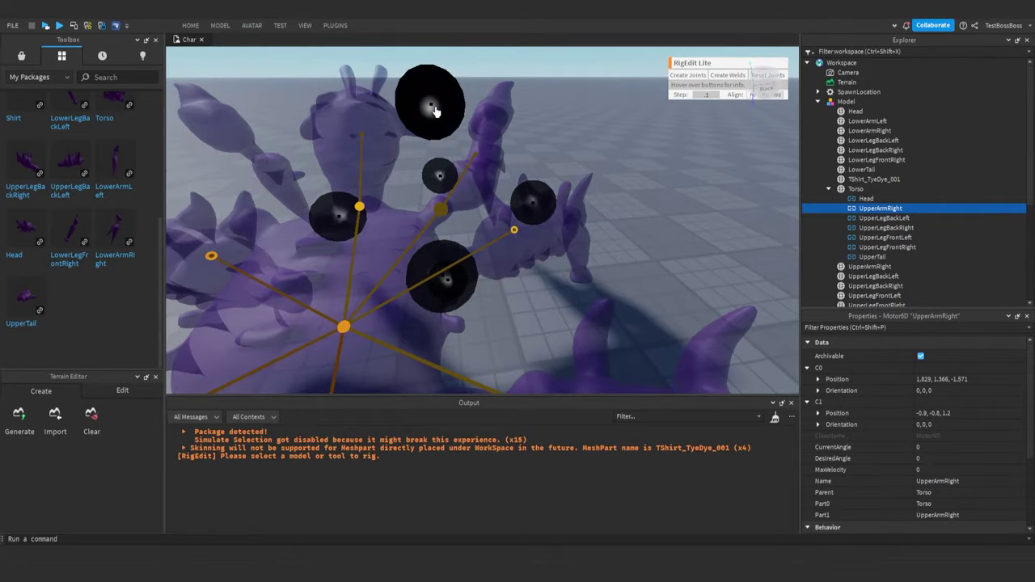
pyautogui.moveTo(429, 103); pyautogui.dragTo(440, 116, button='right')
pyautogui.moveTo(567, 212); pyautogui.dragTo(555, 200, button='right')
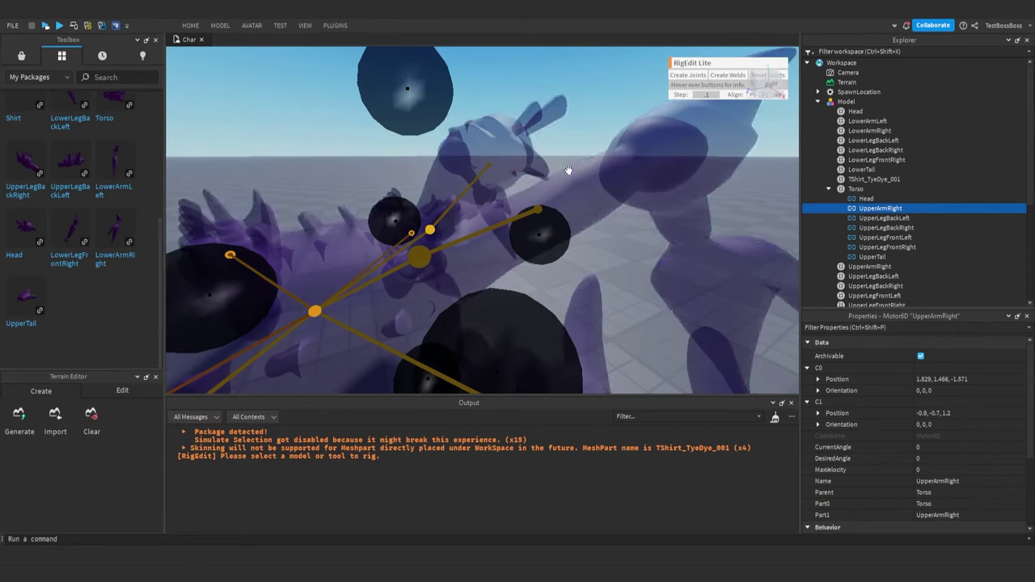
# - Create a joint from UpperArmRight to LowerArmRight, selecting the upper arm first
pyautogui.click(589, 177)
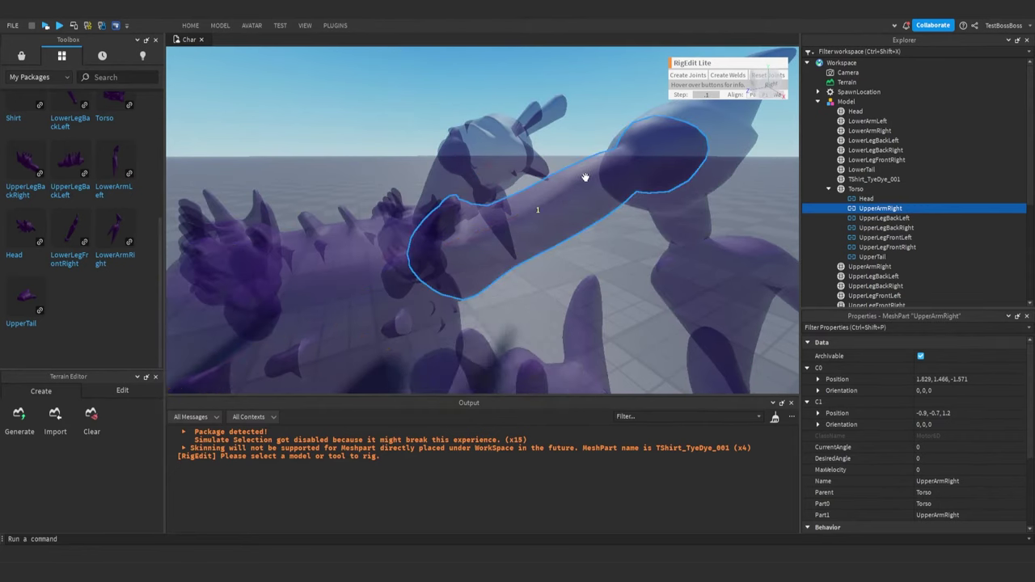
pyautogui.moveTo(594, 169); pyautogui.dragTo(611, 195, button='right')
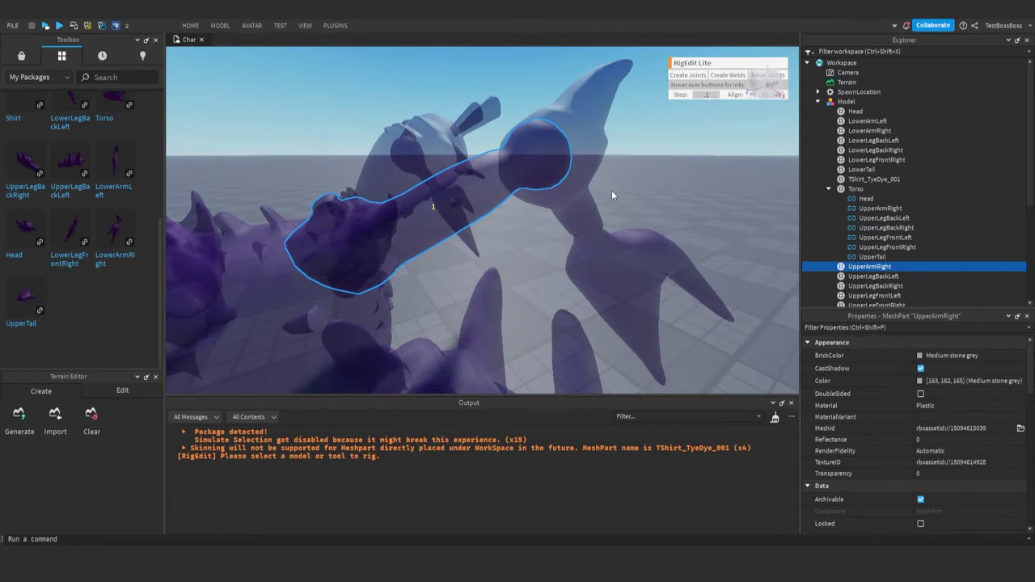
pyautogui.keyDown('ctrl'); pyautogui.click(580, 232); pyautogui.keyUp('ctrl')
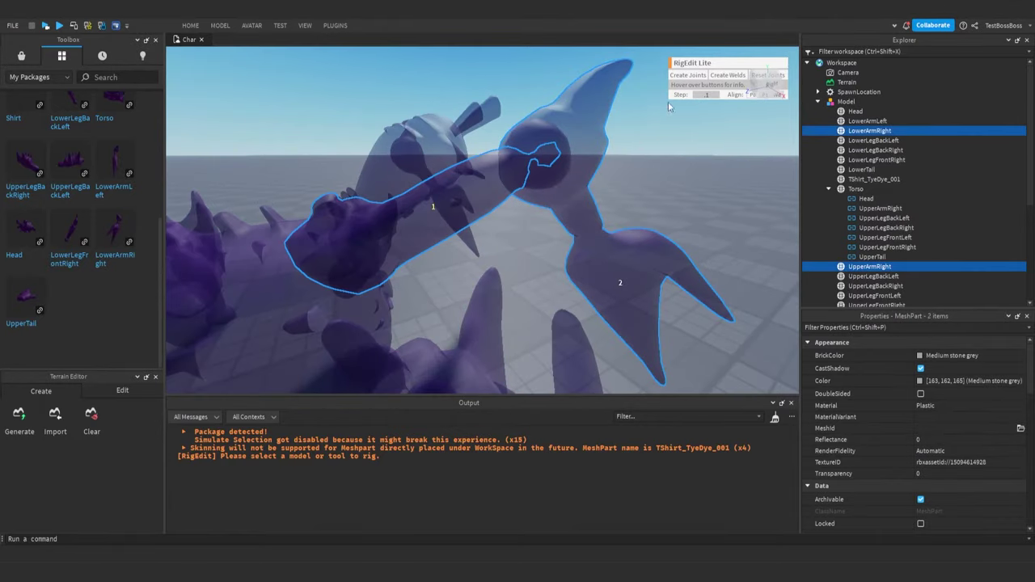
pyautogui.click(686, 74)
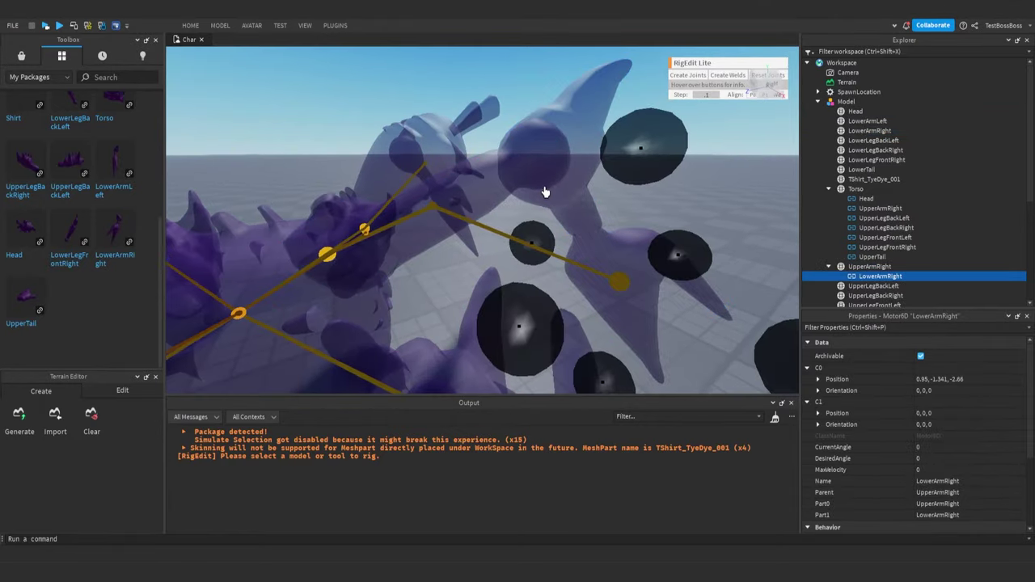
pyautogui.scroll(-2, 546, 192)
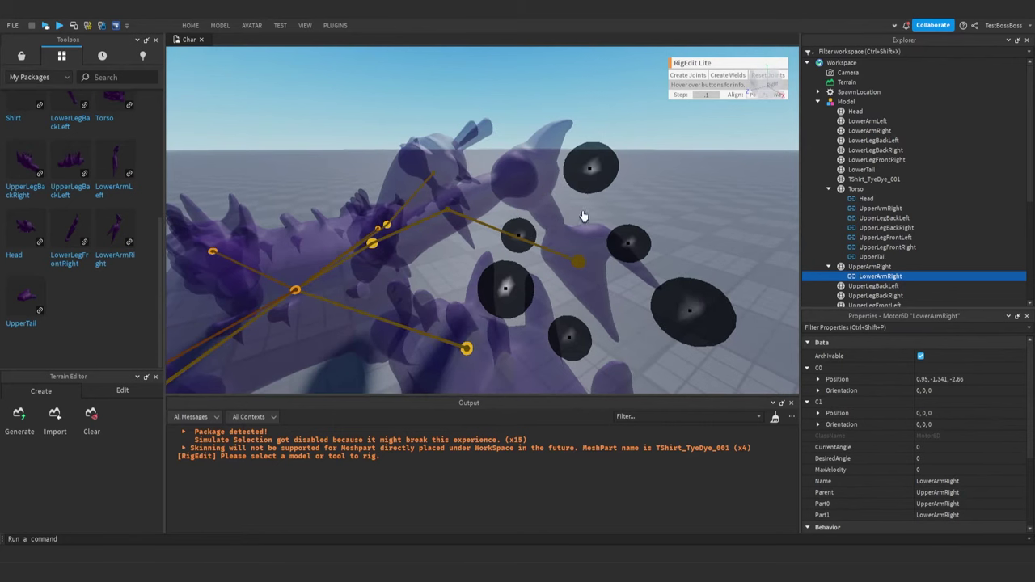
# - Move the LowerArmRight joint to the right elbow where both arm parts meet, at C0 position about 0.55, 0.66, -1.16
pyautogui.moveTo(583, 216); pyautogui.dragTo(367, 219)
pyautogui.moveTo(451, 222); pyautogui.dragTo(449, 221, button='right')
pyautogui.moveTo(449, 221); pyautogui.dragTo(496, 81)
pyautogui.moveTo(496, 81); pyautogui.dragTo(562, 144, button='right')
pyautogui.moveTo(604, 182); pyautogui.dragTo(618, 182)
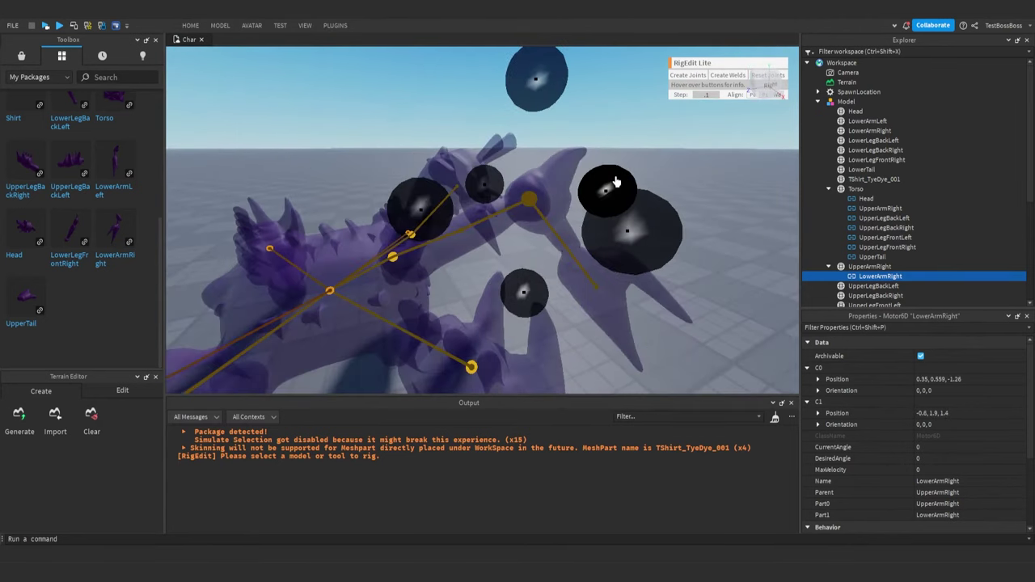
pyautogui.moveTo(611, 183); pyautogui.dragTo(603, 186, button='right')
pyautogui.moveTo(541, 193)
pyautogui.mouseDown()
pyautogui.moveTo(547, 190)
pyautogui.moveTo(537, 194)
pyautogui.mouseUp()
pyautogui.moveTo(539, 196); pyautogui.dragTo(539, 196, button='right')
pyautogui.moveTo(512, 93); pyautogui.dragTo(512, 90)
pyautogui.moveTo(396, 225); pyautogui.dragTo(389, 224)
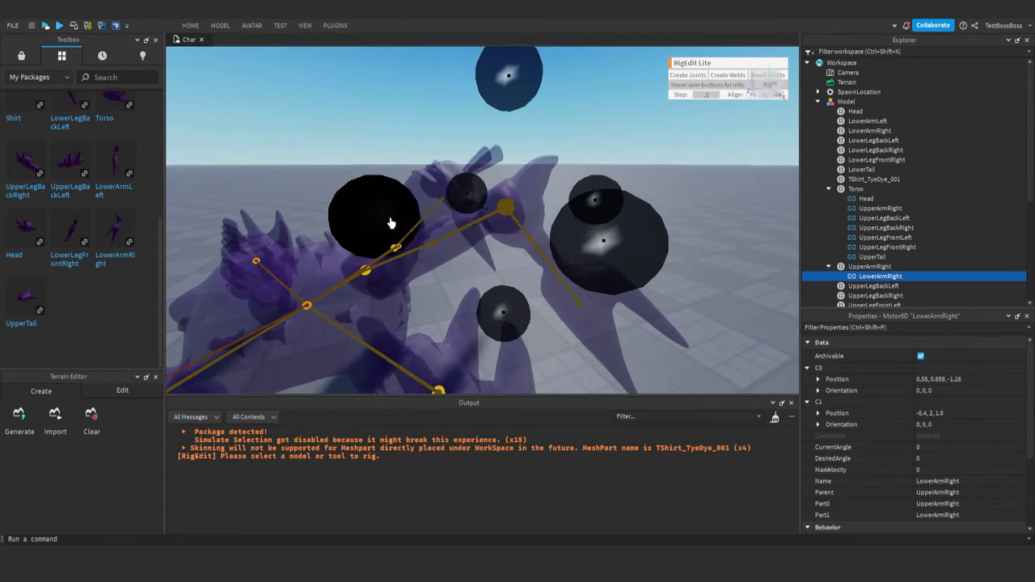
pyautogui.moveTo(485, 221); pyautogui.dragTo(552, 219, button='right')
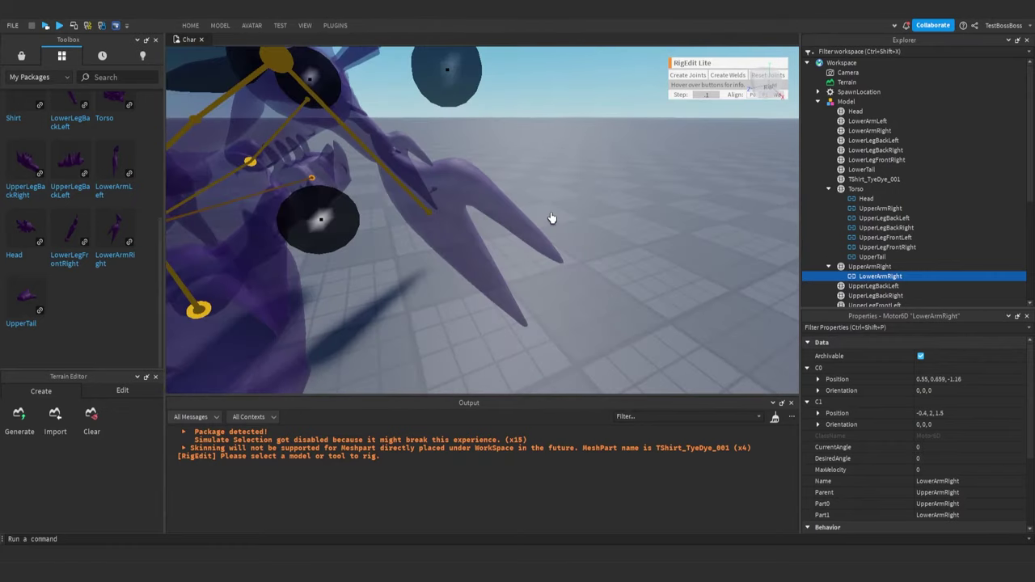
pyautogui.moveTo(591, 289); pyautogui.dragTo(555, 245, button='right')
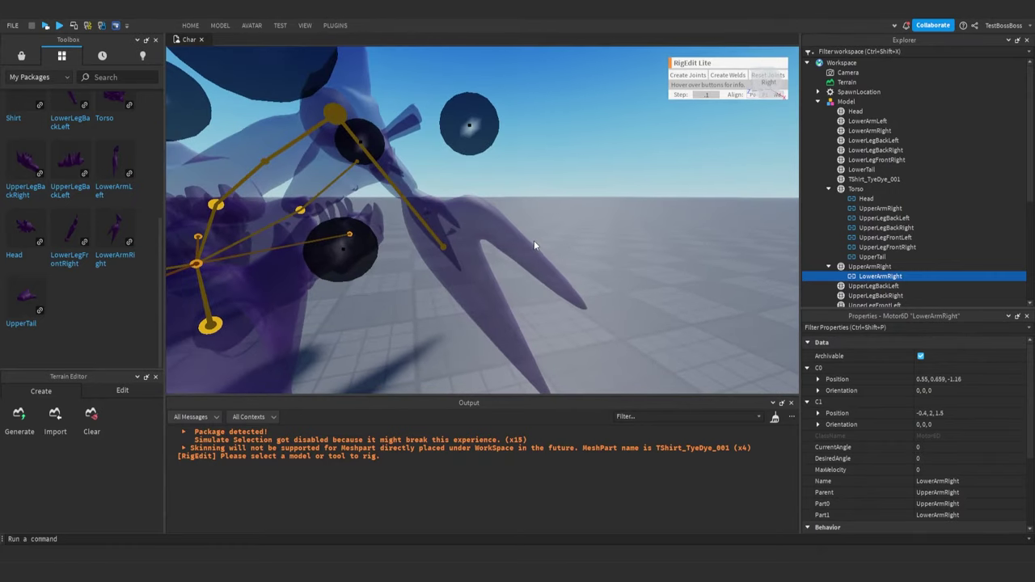
# - Examine the LowerArmRight, Head and UpperArmRight parts on the model as candidates for joints or welds
pyautogui.click(491, 279)
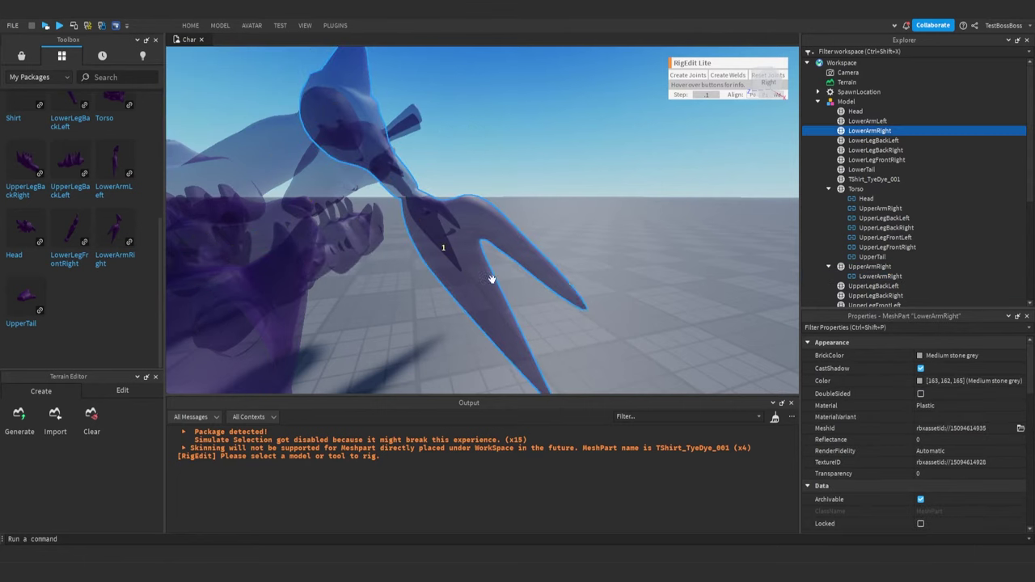
pyautogui.moveTo(550, 289); pyautogui.dragTo(525, 250, button='right')
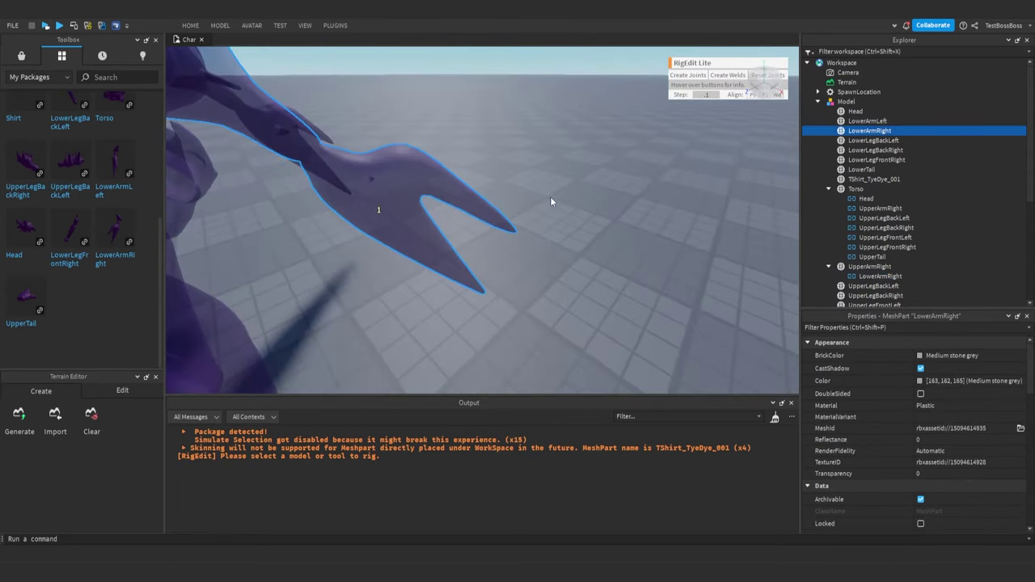
pyautogui.moveTo(551, 198); pyautogui.dragTo(550, 198, button='right')
pyautogui.scroll(-5, 550, 198)
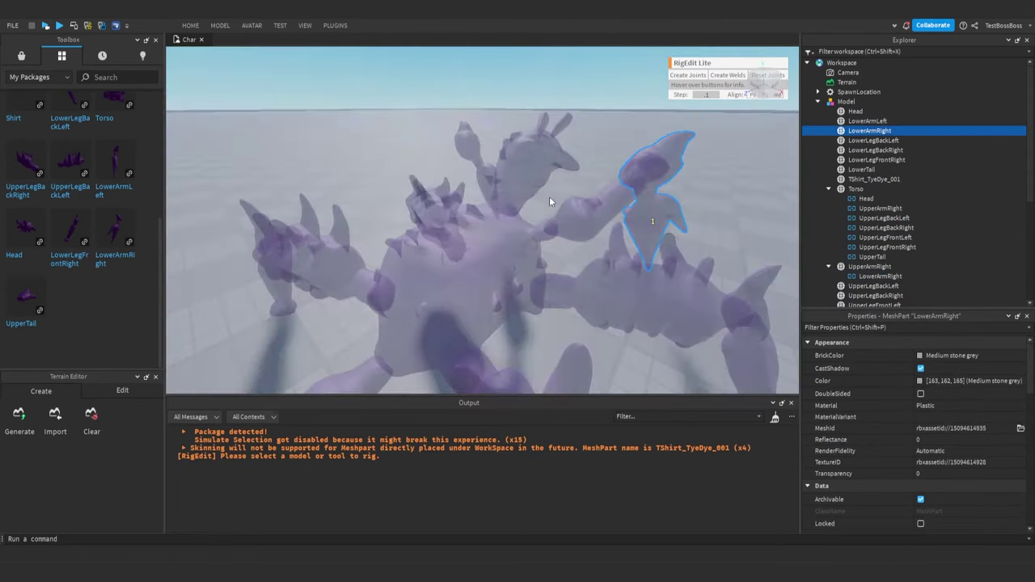
pyautogui.scroll(5, 550, 196)
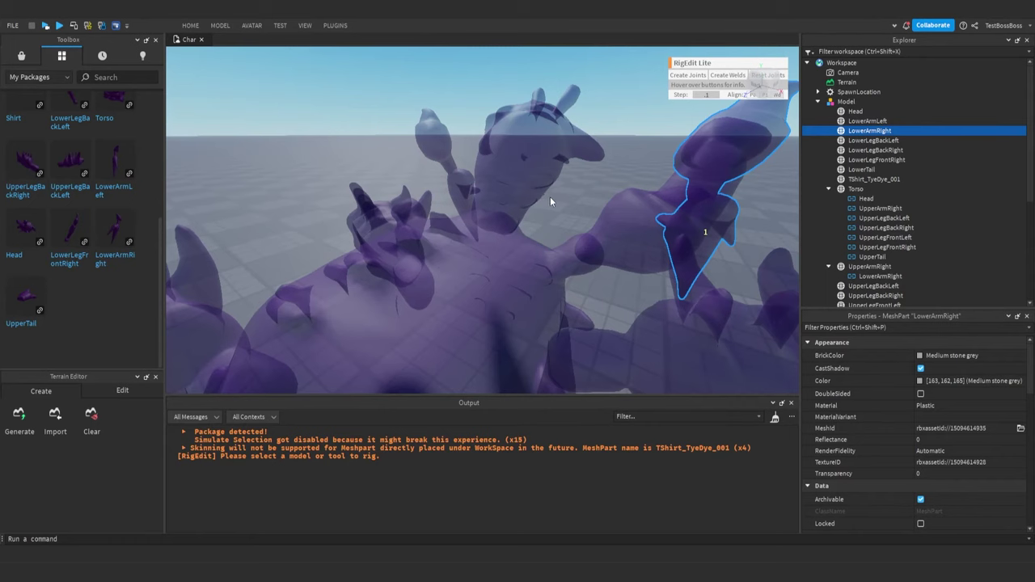
pyautogui.click(514, 156)
pyautogui.keyDown('ctrl'); pyautogui.click(622, 223); pyautogui.keyUp('ctrl')
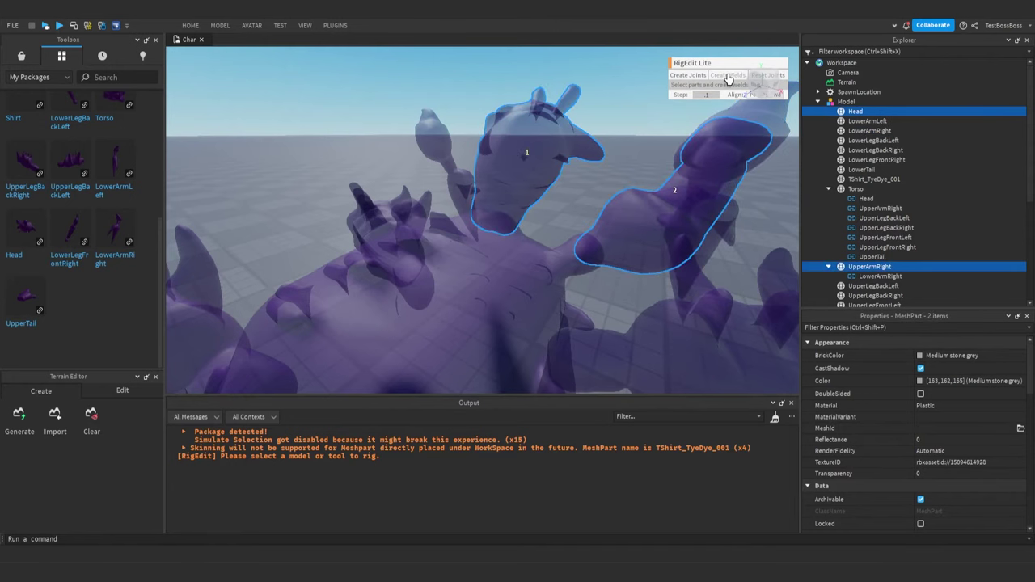
pyautogui.scroll(-3, 587, 158)
pyautogui.scroll(5, 586, 158)
pyautogui.moveTo(587, 157); pyautogui.dragTo(573, 128, button='right')
pyautogui.scroll(-5, 572, 127)
pyautogui.scroll(-5, 573, 130)
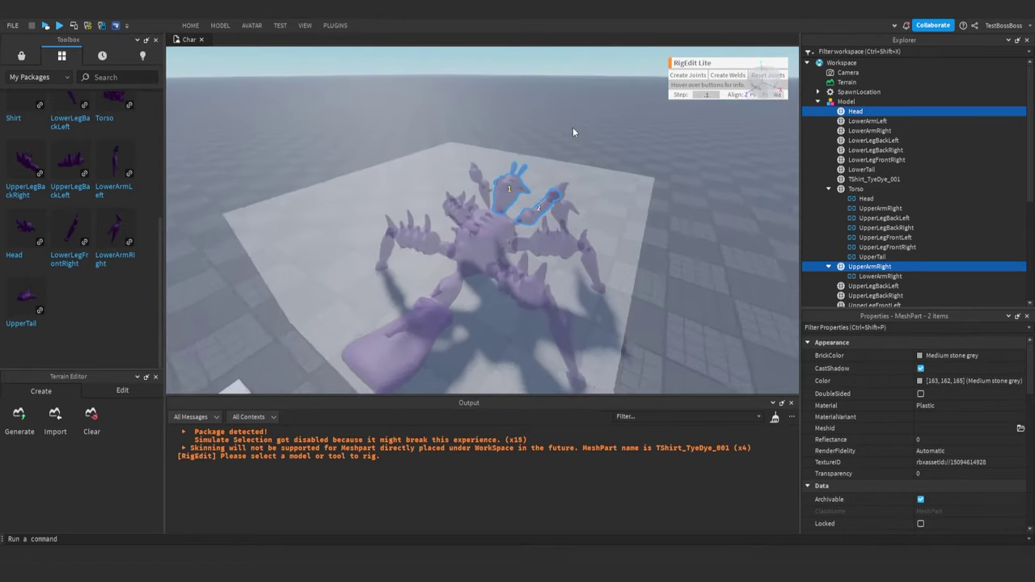
# - Clear the part selection and exit RigEdit's rig editing mode
pyautogui.click(588, 120)
pyautogui.click(334, 25)
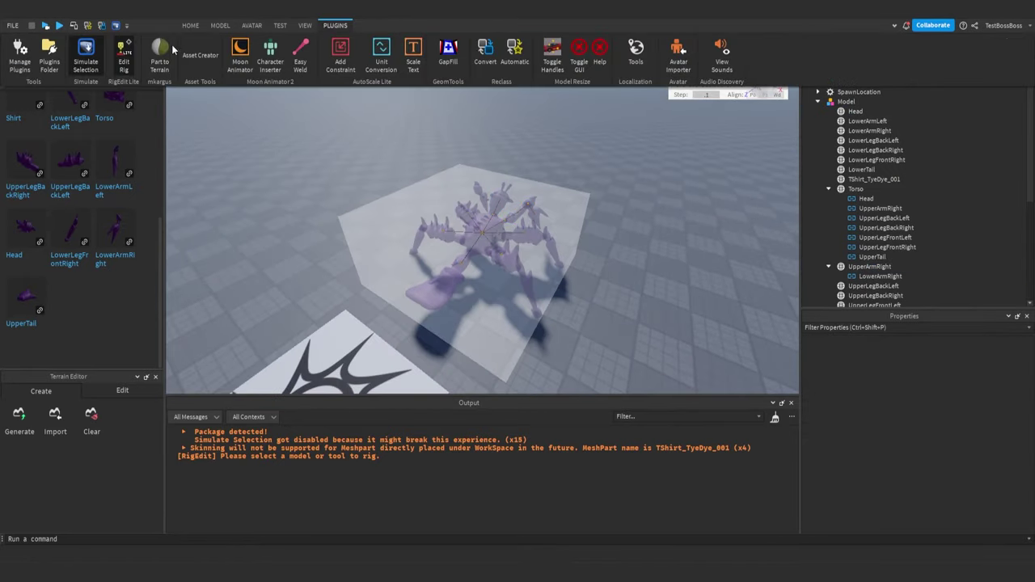
pyautogui.click(375, 132)
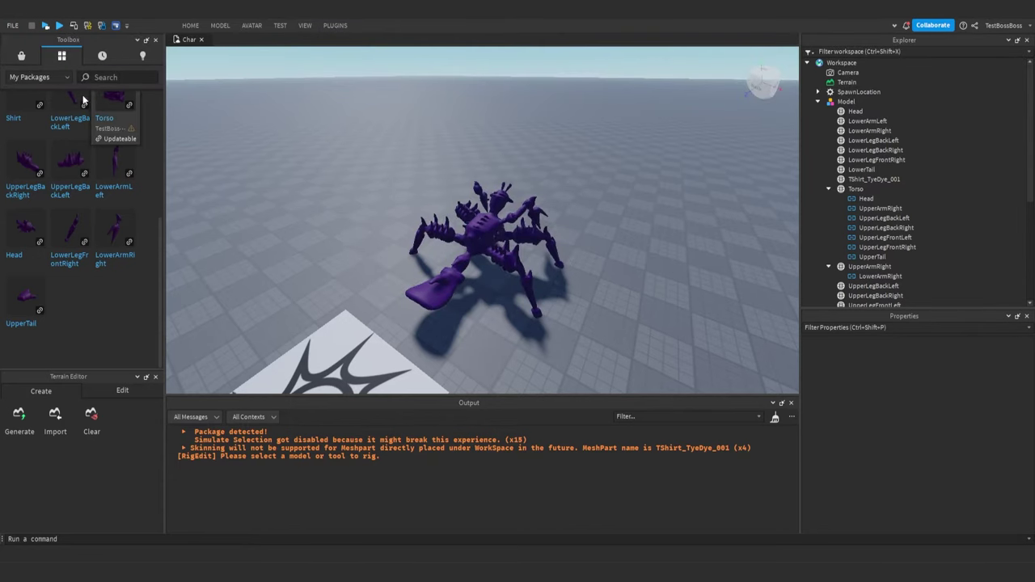
# - Run a playtest to check which creature parts stay attached to the torso
pyautogui.click(46, 25)
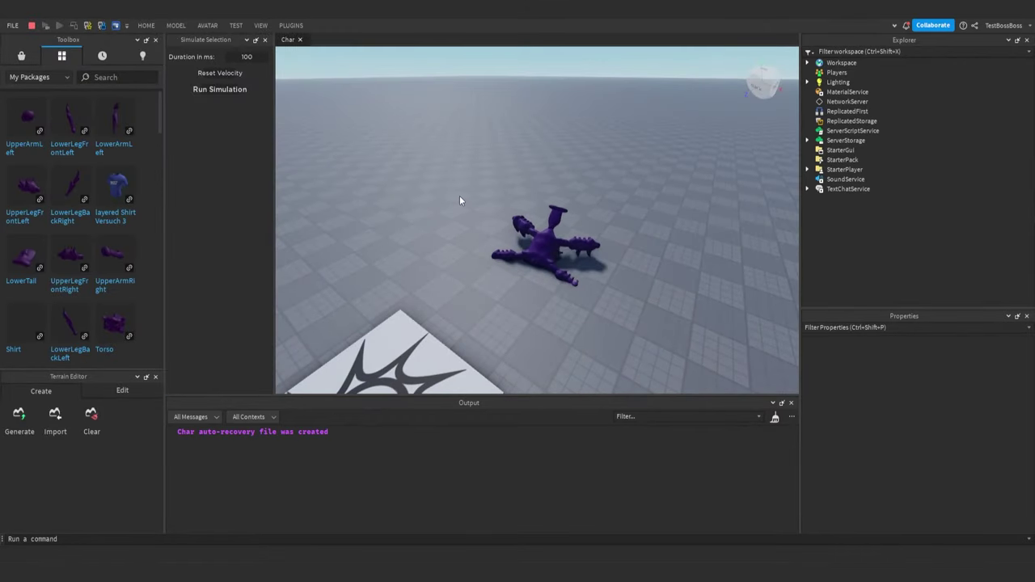
pyautogui.moveTo(460, 197); pyautogui.dragTo(463, 196, button='right')
pyautogui.press('w')
pyautogui.press('w')
pyautogui.press('w')
pyautogui.press('w')
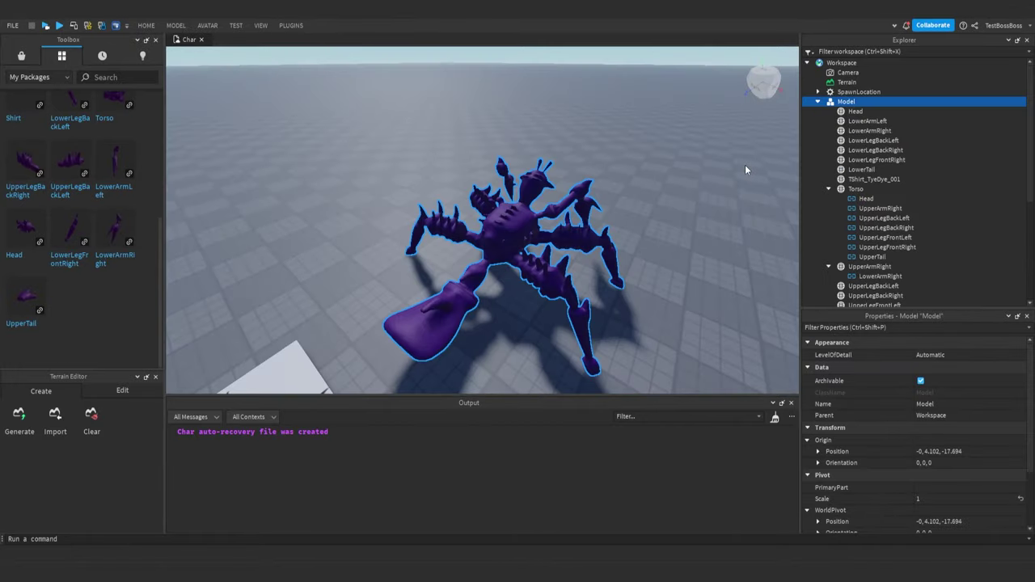
# - Collapse the creature's Torso, UpperArmRight and HumanoidRootPart entries and insert a Humanoid into the Model
pyautogui.click(829, 188)
pyautogui.click(828, 199)
pyautogui.click(829, 257)
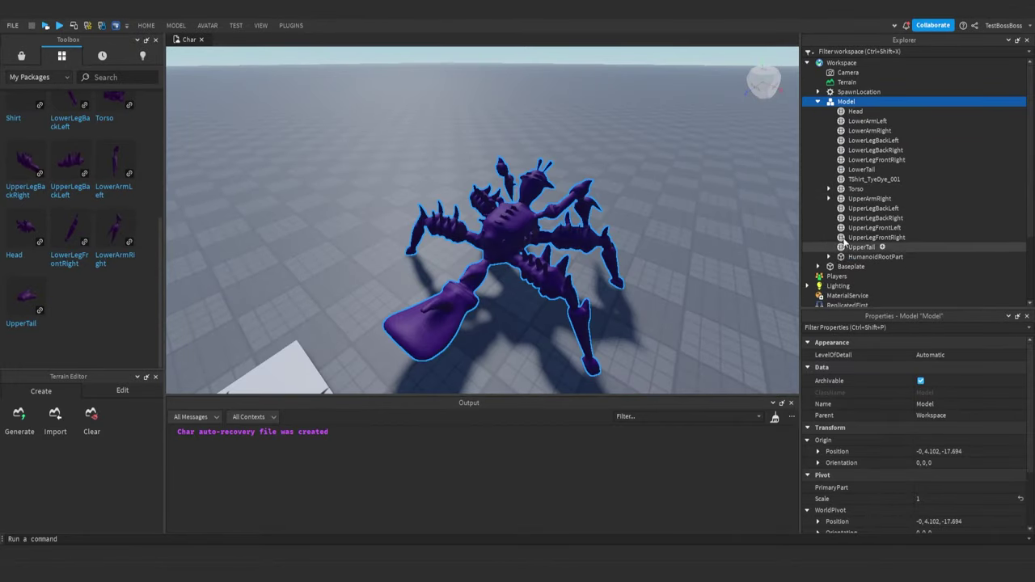
pyautogui.click(863, 102)
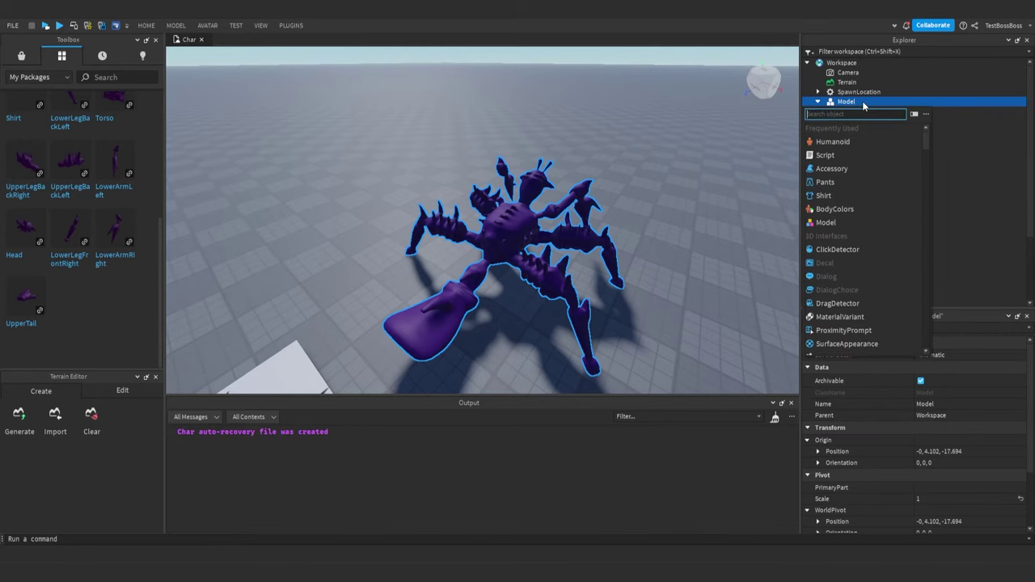
pyautogui.click(834, 143)
pyautogui.scroll(4, 664, 164)
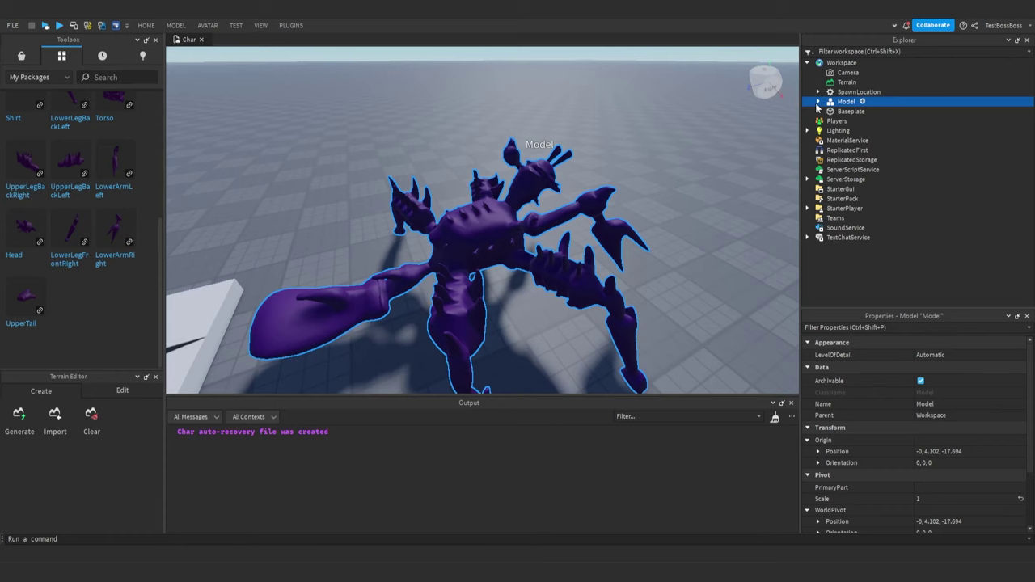
pyautogui.click(818, 103)
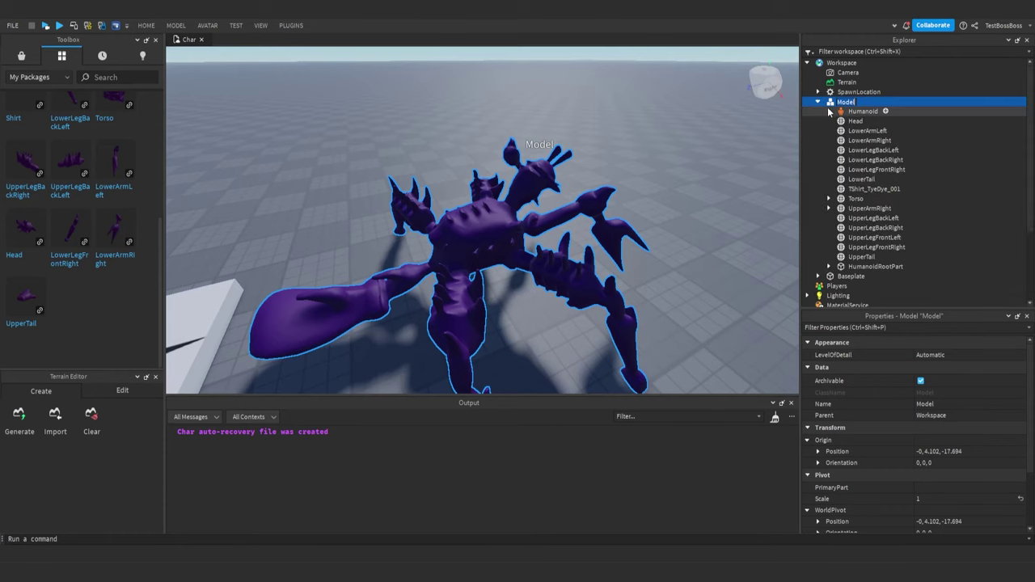
# - Choose R6 as the Humanoid's RigType and Viewer as its DisplayDistanceType
pyautogui.click(863, 111)
pyautogui.click(926, 480)
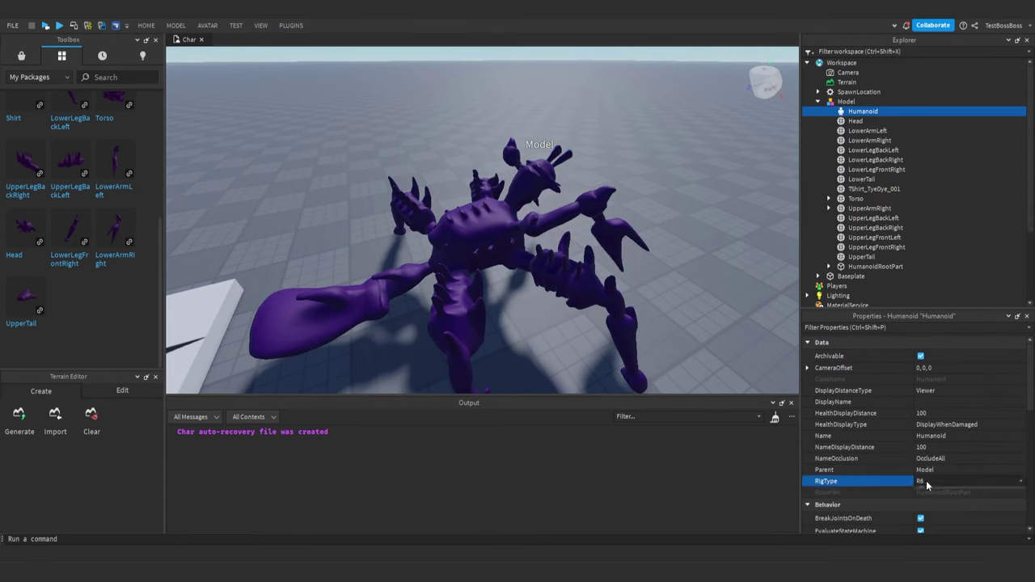
pyautogui.click(933, 486)
pyautogui.click(932, 482)
pyautogui.click(932, 495)
pyautogui.click(941, 392)
pyautogui.click(970, 391)
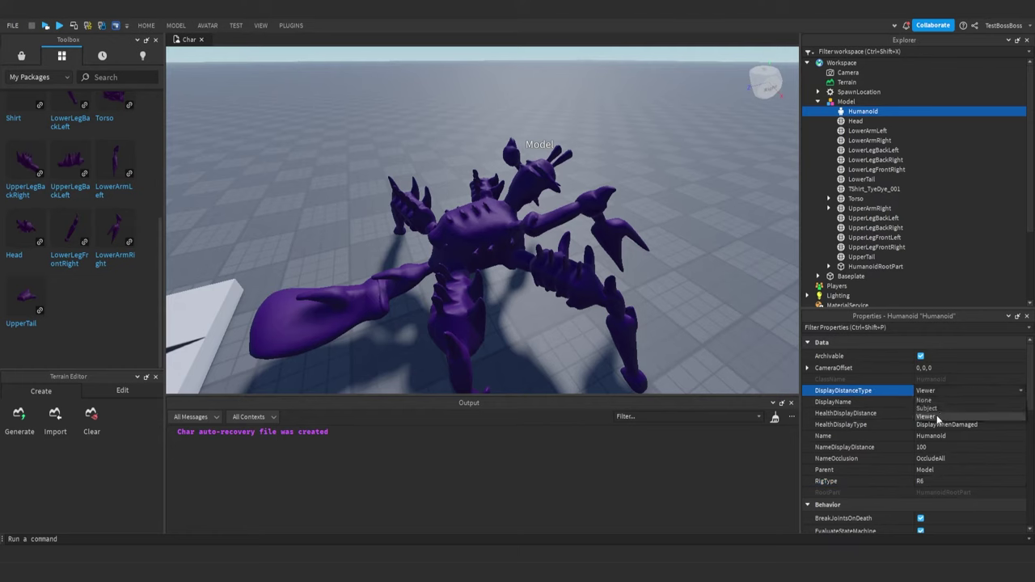
pyautogui.click(938, 417)
# - Set the Humanoid's DisplayName to Monster and review its Game and Jump Settings properties
pyautogui.click(933, 399)
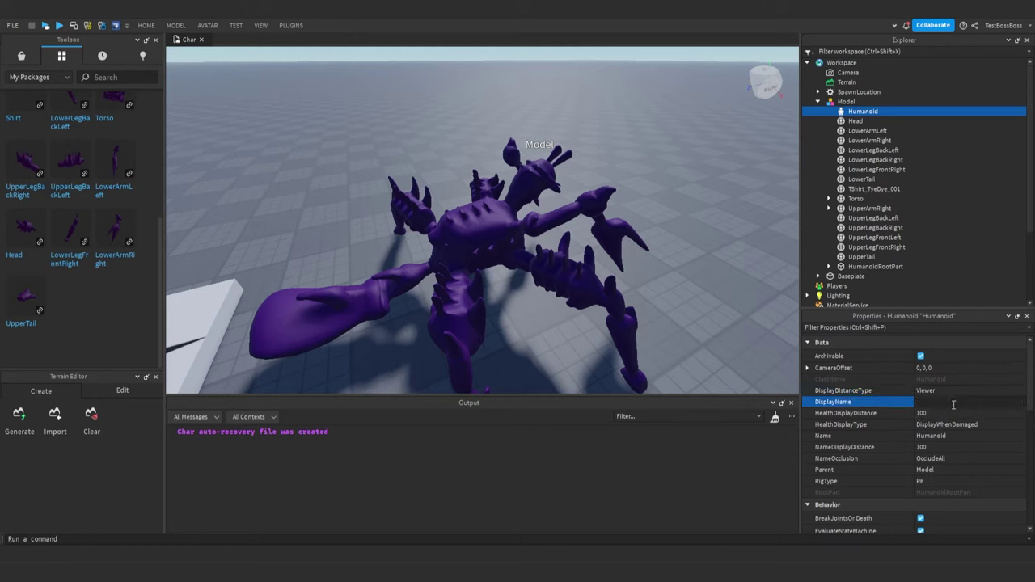
pyautogui.write('Monster')
pyautogui.press('Return')
pyautogui.moveTo(596, 184); pyautogui.dragTo(594, 182, button='right')
pyautogui.scroll(-5, 877, 455)
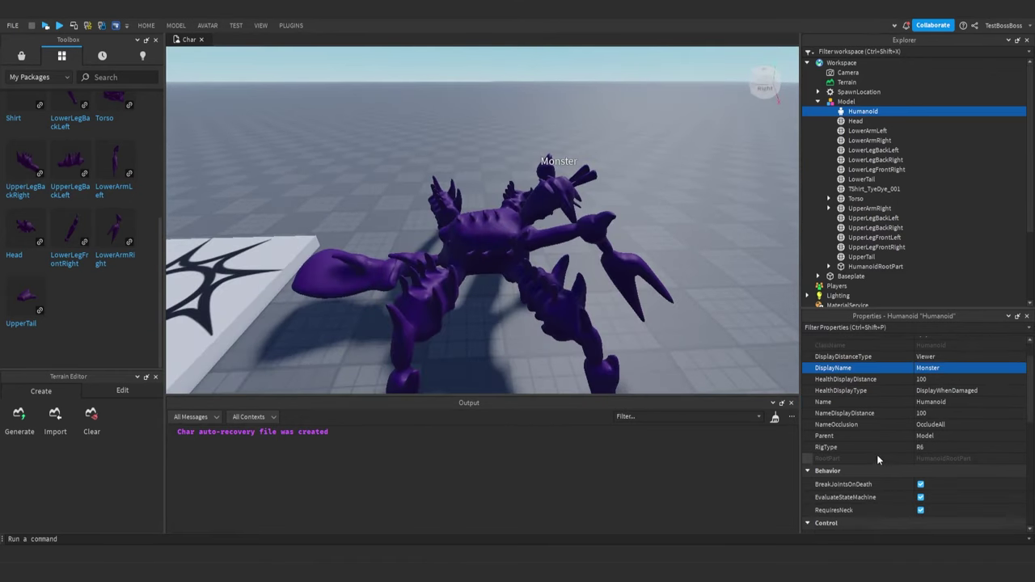
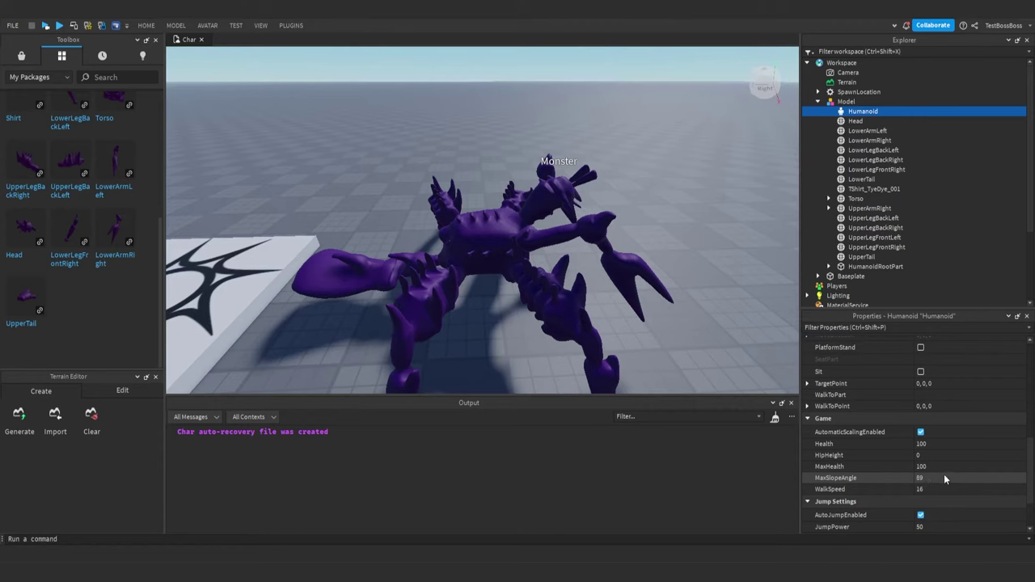
pyautogui.scroll(-3, 936, 487)
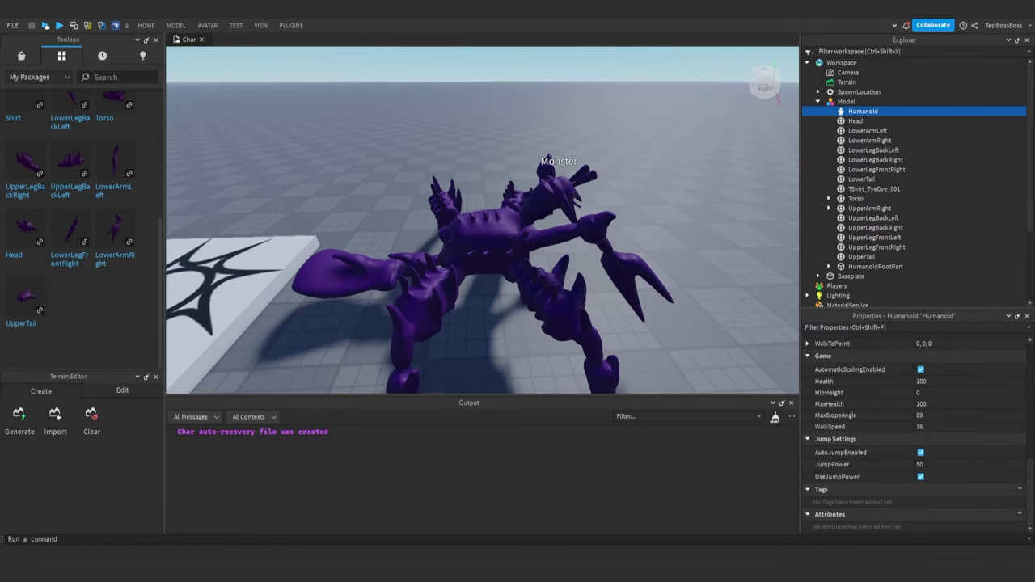
# - Run a brief playtest of the creature with its Humanoid, and stop it
pyautogui.moveTo(609, 216); pyautogui.dragTo(610, 220, button='right')
pyautogui.press('d')
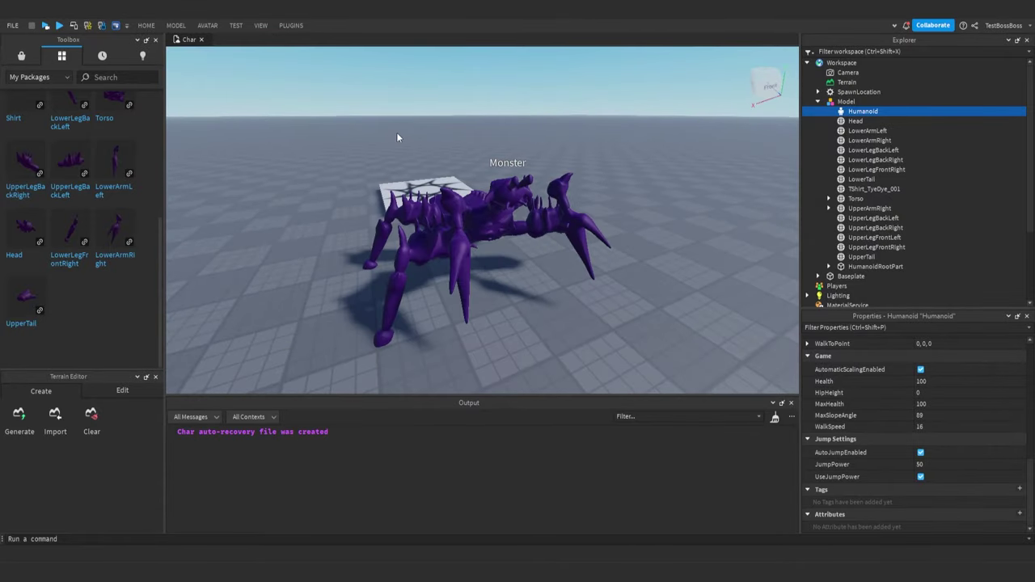
pyautogui.click(45, 26)
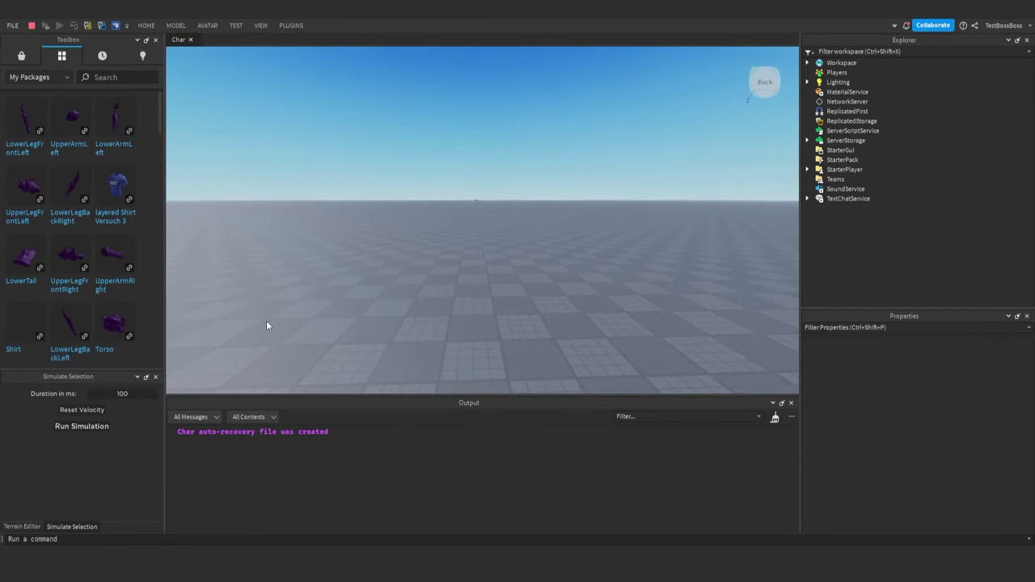
pyautogui.click(31, 26)
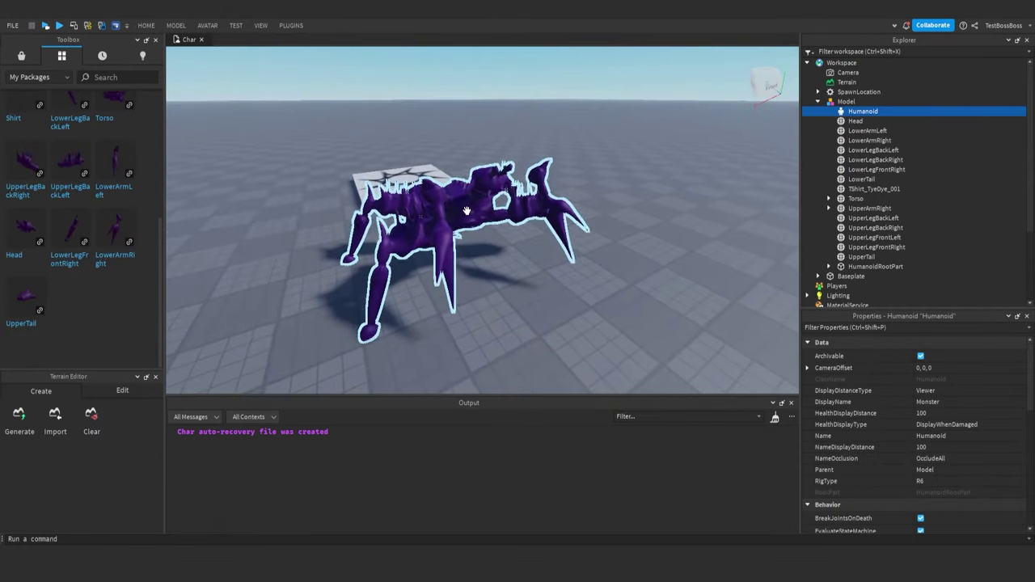
# - Filter the Humanoid's properties by "hip" and confirm HipHeight at 0
pyautogui.scroll(-5, 833, 426)
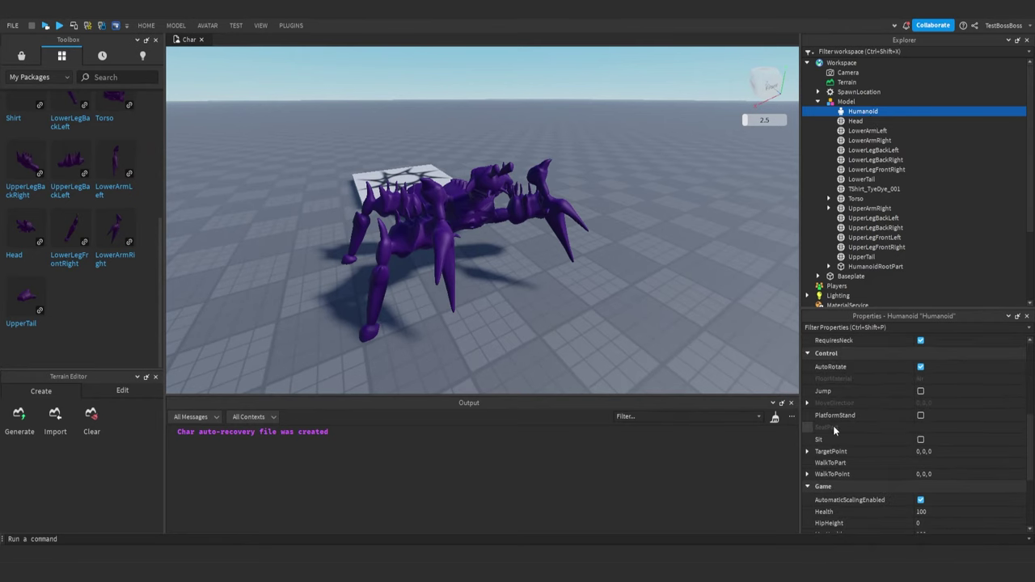
pyautogui.scroll(3, 855, 430)
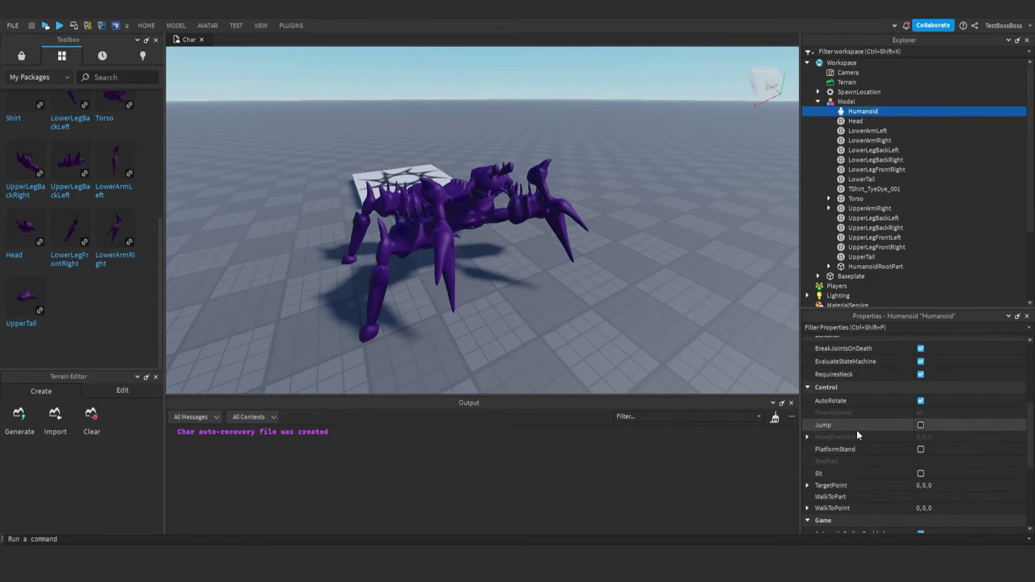
pyautogui.scroll(4, 859, 437)
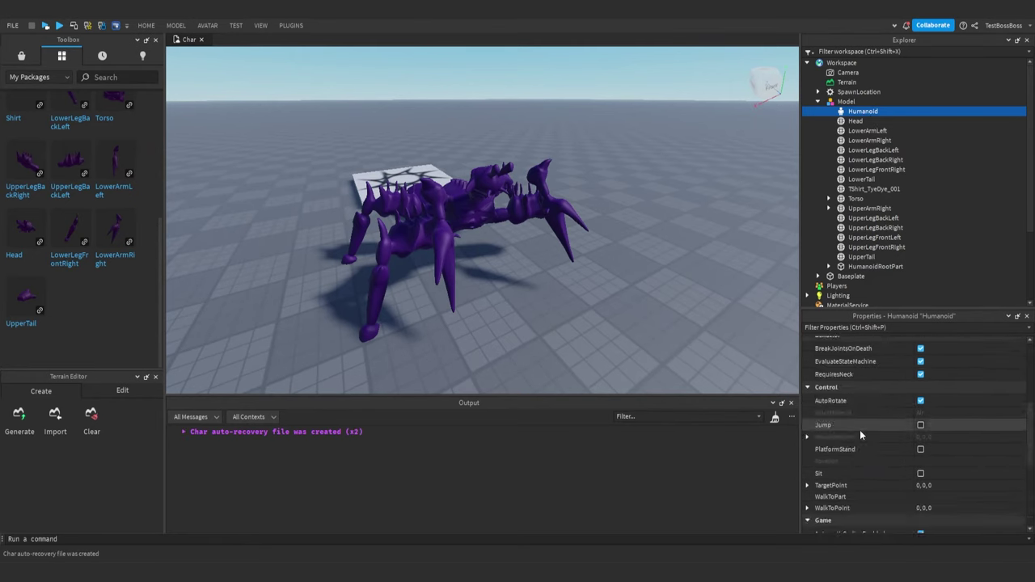
pyautogui.write('hip')
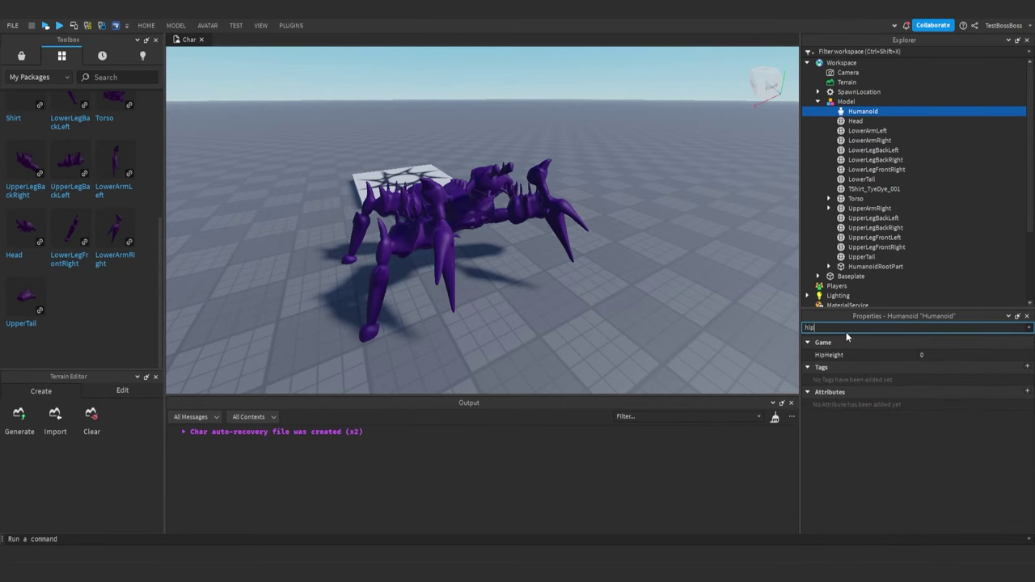
pyautogui.click(941, 356)
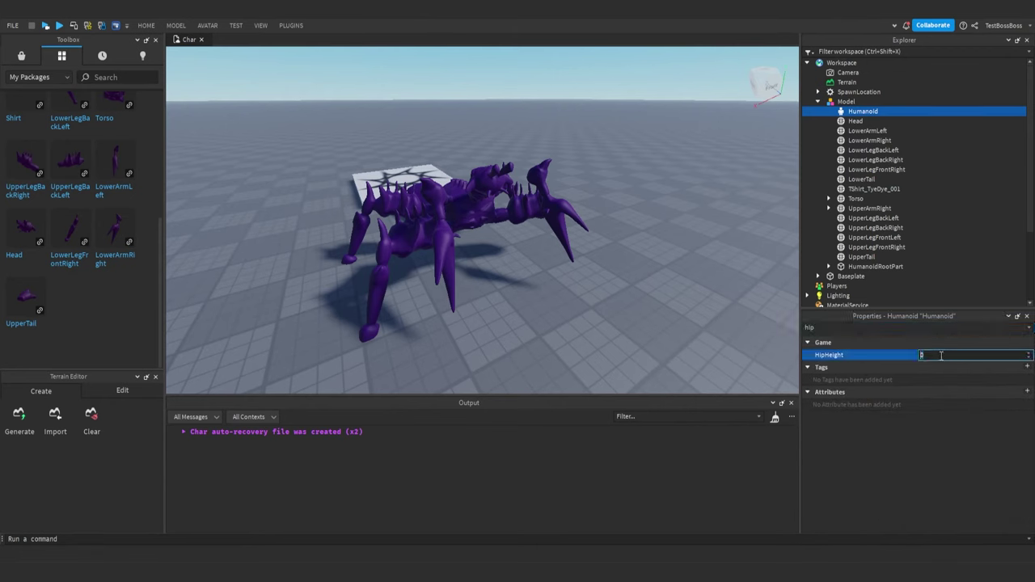
pyautogui.press('Return')
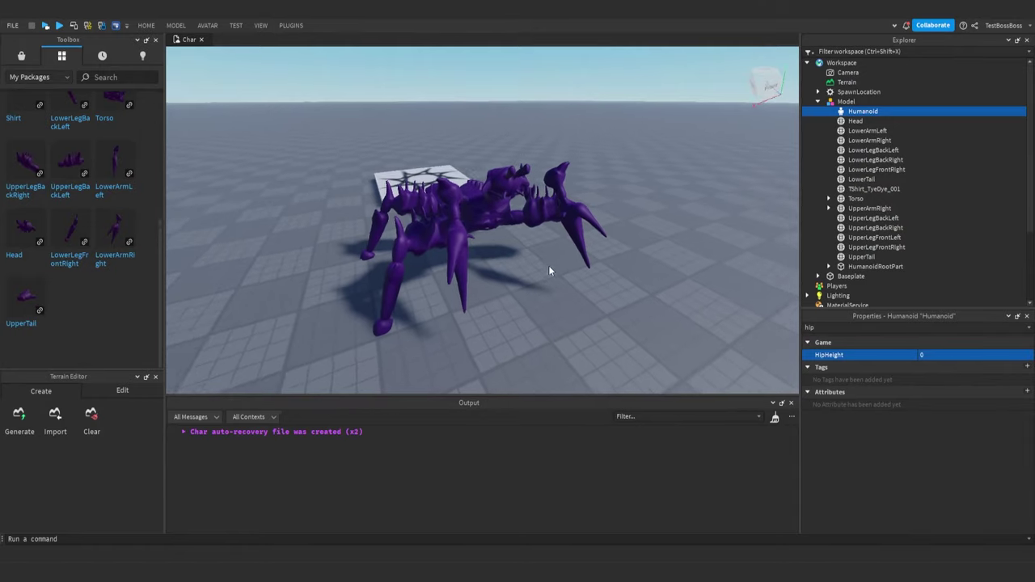
pyautogui.scroll(-10, 550, 265)
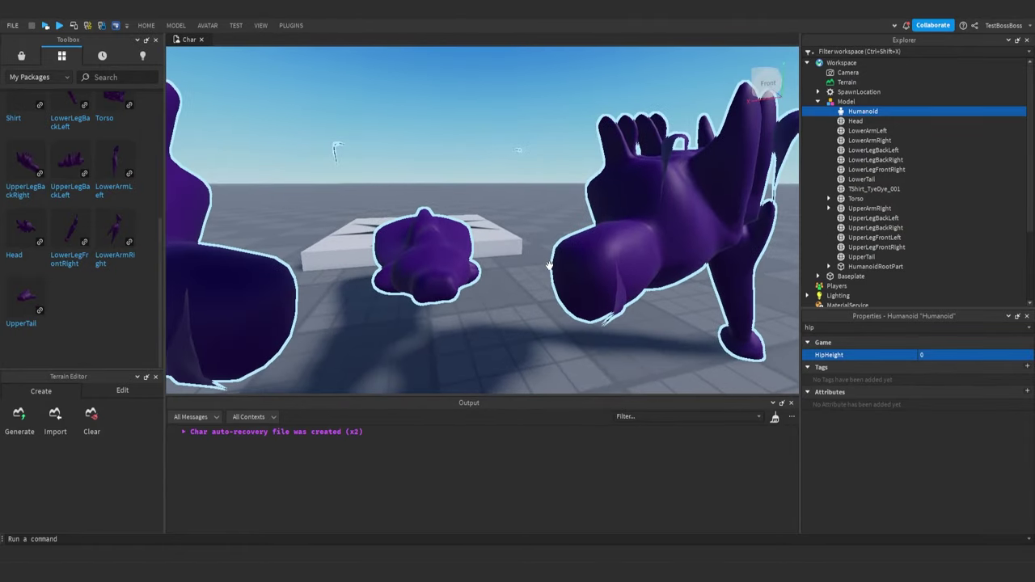
pyautogui.moveTo(549, 266); pyautogui.dragTo(549, 266, button='right')
pyautogui.scroll(-3, 549, 267)
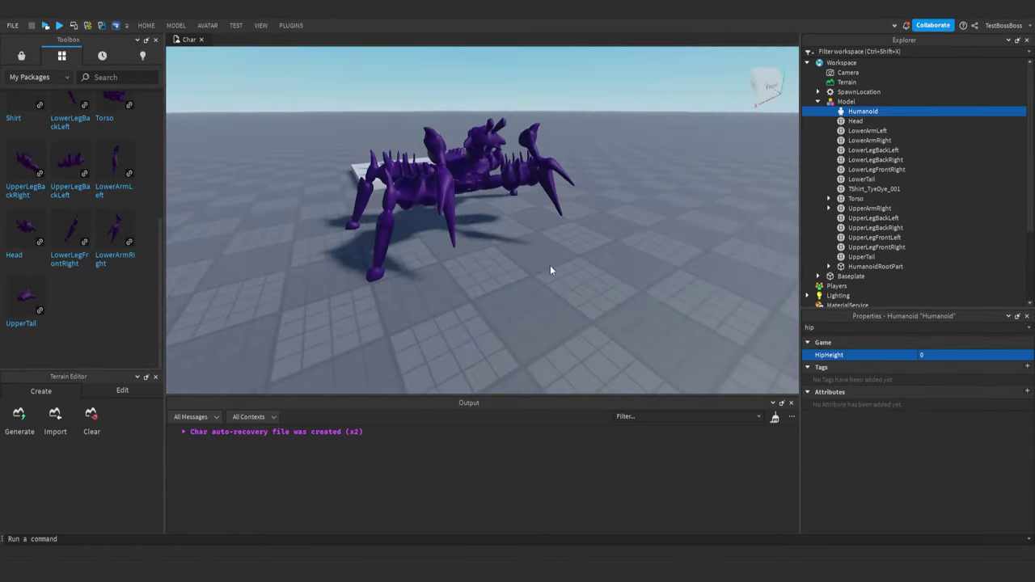
# - Set the Humanoid's HipHeight to 3.2 and start a playtest of the creature
pyautogui.click(933, 356)
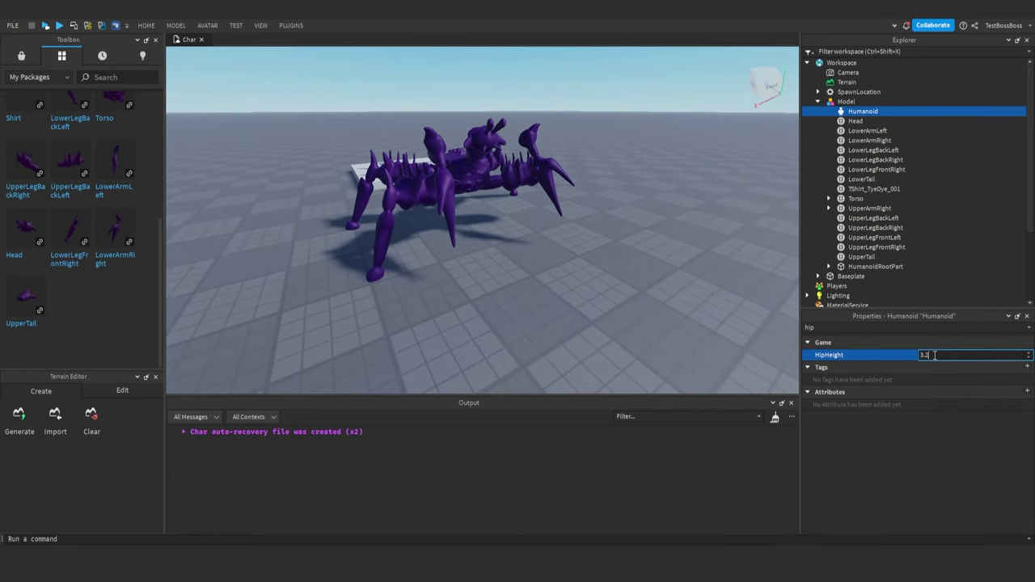
pyautogui.press('Return')
pyautogui.click(60, 25)
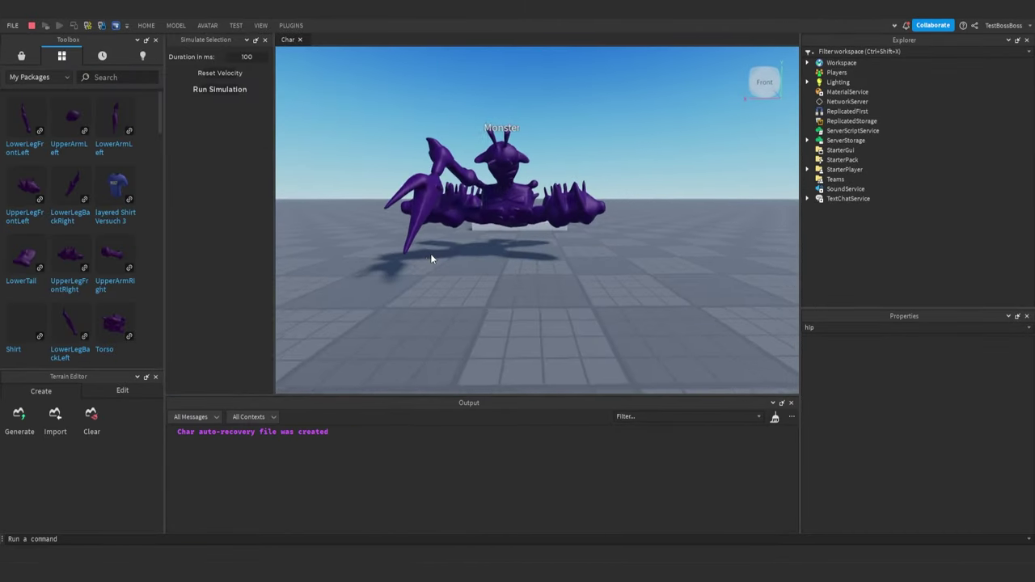
# - Select the creature's Humanoid in the running test and dock the Simulate Selection panel together with the Terrain Editor
pyautogui.click(430, 255)
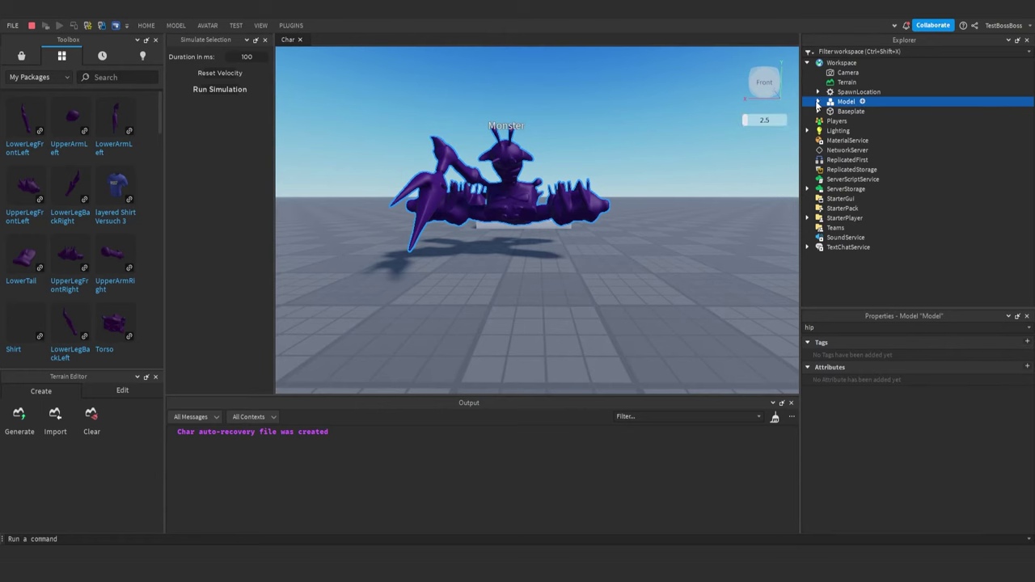
pyautogui.click(818, 102)
pyautogui.moveTo(221, 40); pyautogui.dragTo(81, 421)
pyautogui.click(862, 111)
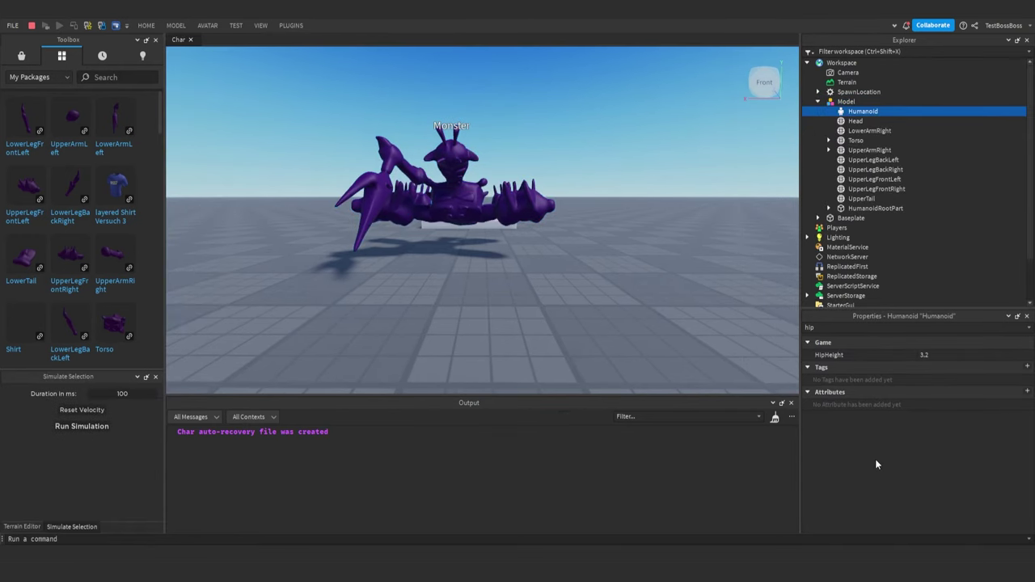
# - Try a HipHeight of 2 for the Humanoid while the test is running
pyautogui.click(934, 356)
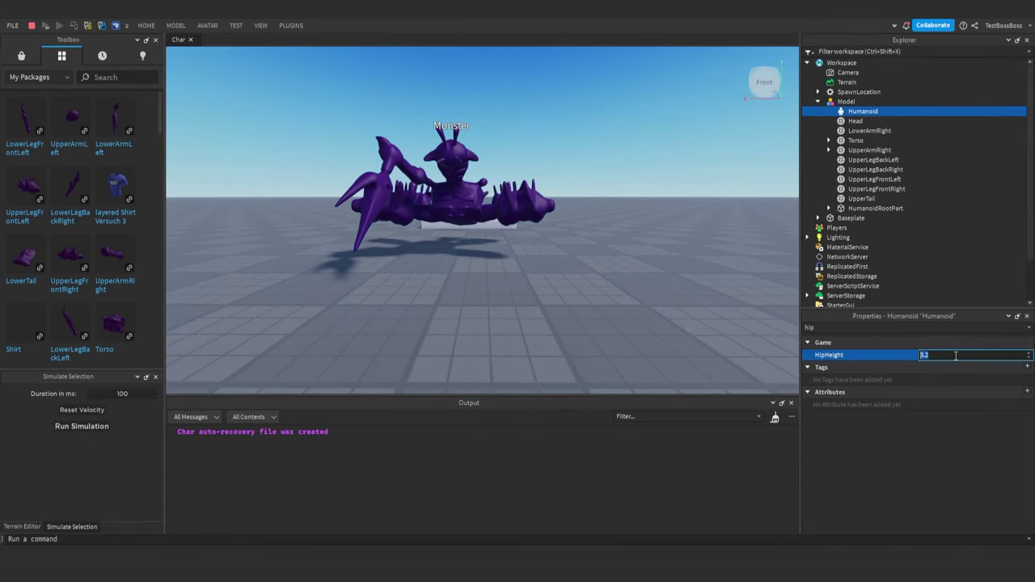
pyautogui.click(1029, 354)
pyautogui.click(1029, 354)
pyautogui.click(1029, 354)
pyautogui.click(986, 359)
pyautogui.press('Return')
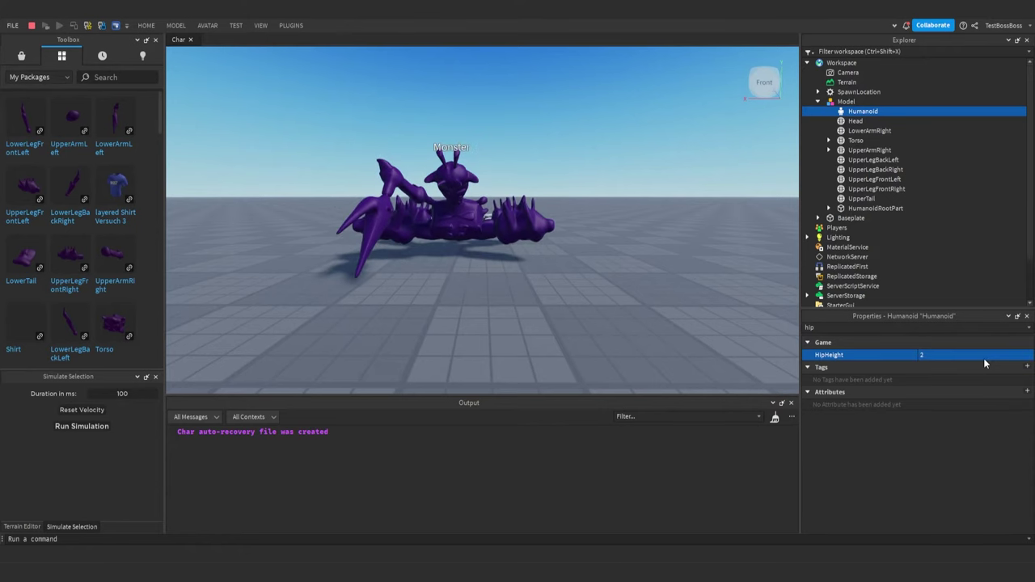
# - Try HipHeight values of 3, 4 and 5 on the running creature, then return it to 2
pyautogui.click(985, 358)
pyautogui.write('3')
pyautogui.press('Return')
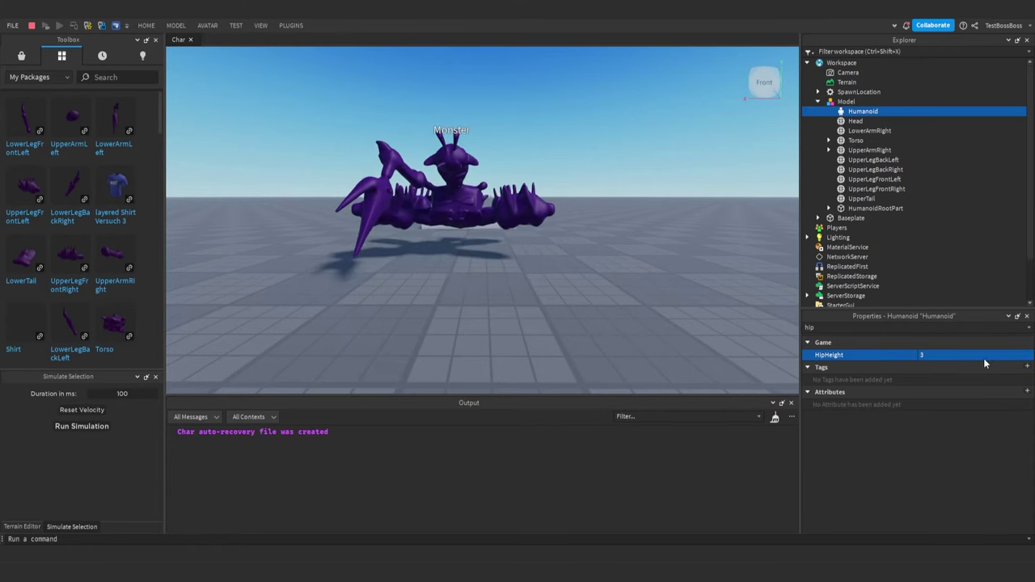
pyautogui.click(985, 358)
pyautogui.write('4')
pyautogui.press('Return')
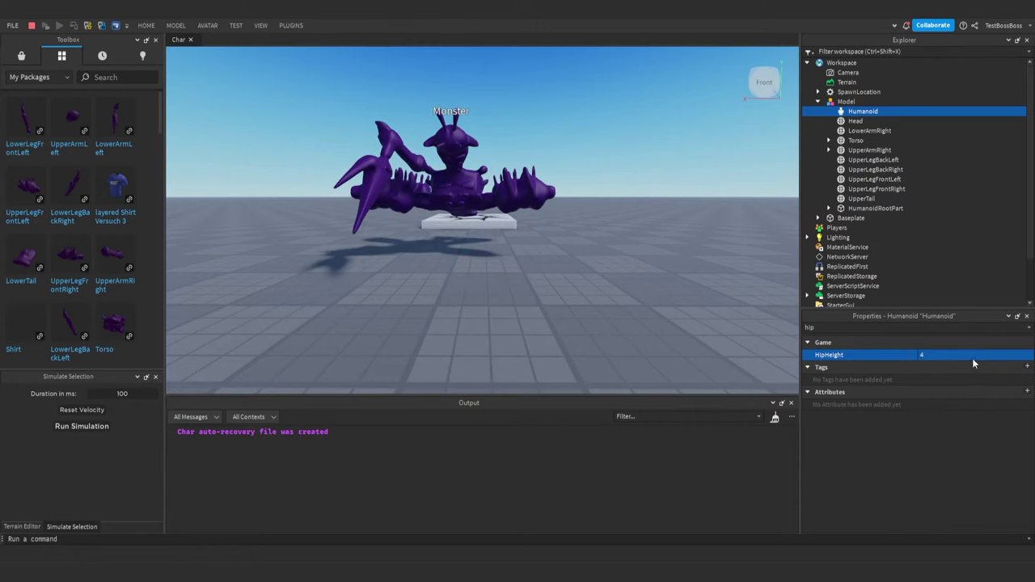
pyautogui.click(972, 358)
pyautogui.write('5')
pyautogui.press('Return')
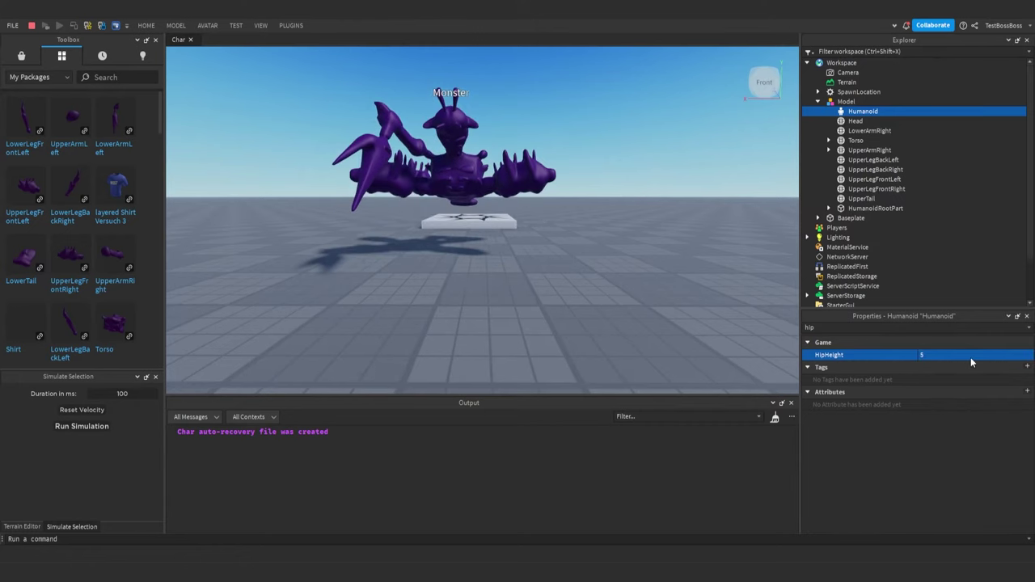
pyautogui.click(971, 358)
pyautogui.write('2')
pyautogui.press('Return')
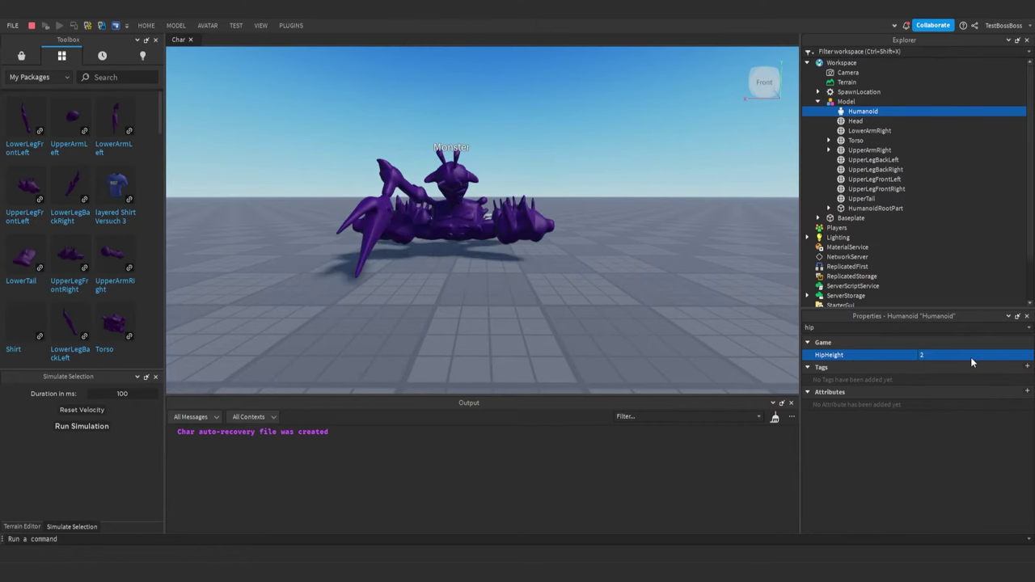
# - Set the running Humanoid's HipHeight to 1 and inspect up close how the creature sits above the ground
pyautogui.moveTo(583, 298); pyautogui.dragTo(583, 299, button='right')
pyautogui.click(927, 355)
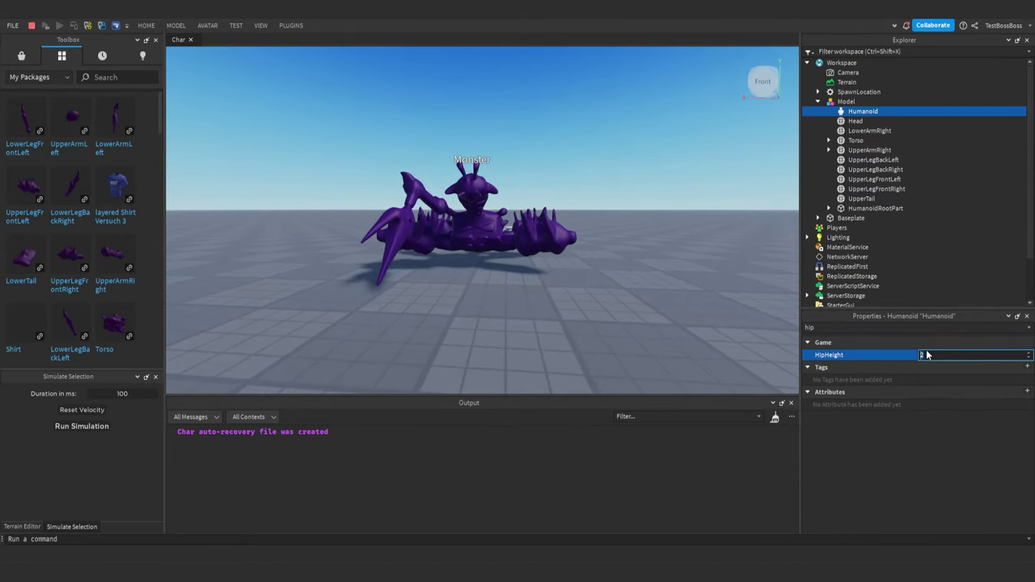
pyautogui.write('1')
pyautogui.press('Return')
pyautogui.scroll(5, 518, 270)
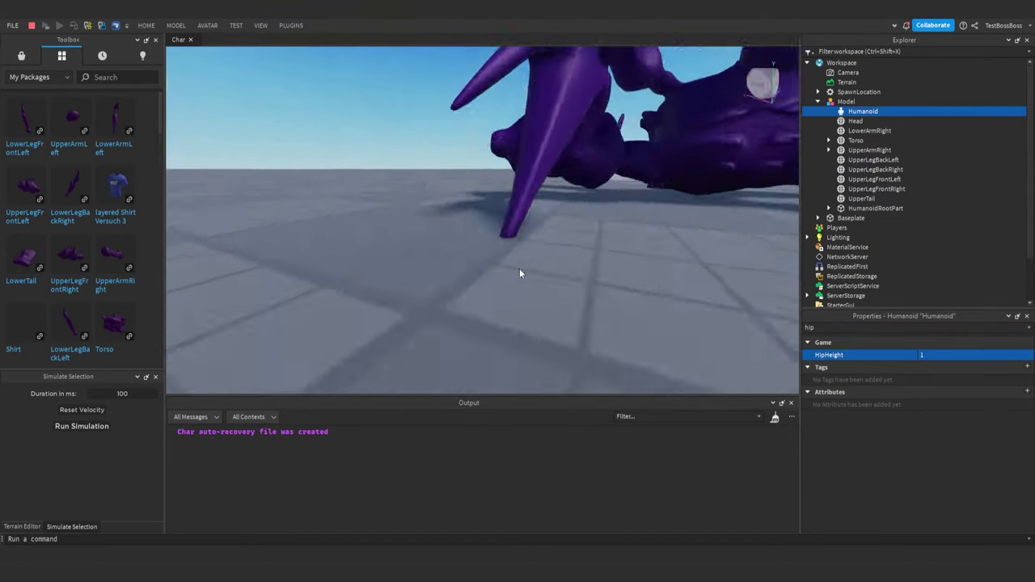
pyautogui.scroll(-5, 519, 270)
pyautogui.moveTo(519, 270); pyautogui.dragTo(518, 268, button='right')
pyautogui.scroll(-4, 519, 269)
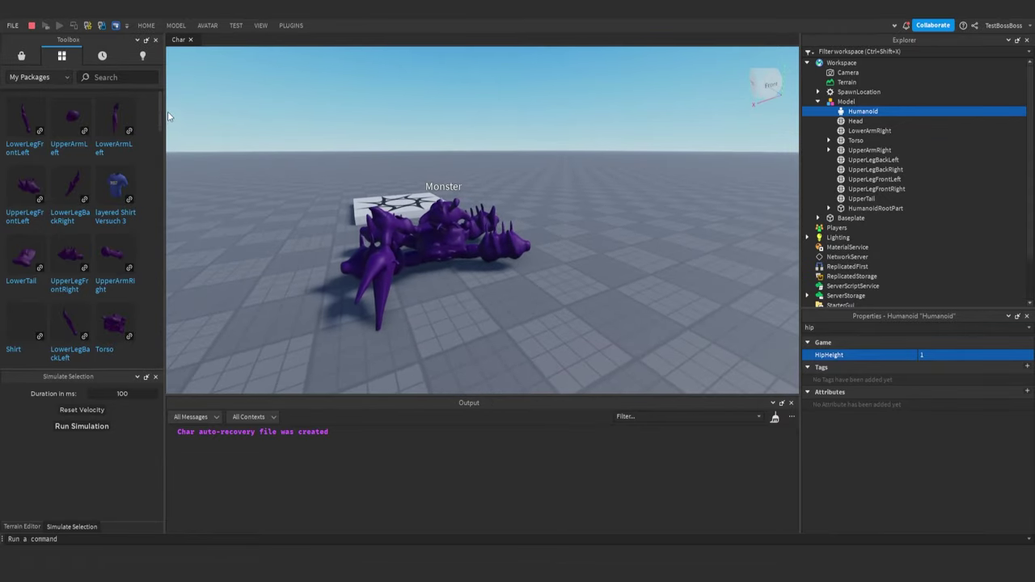
pyautogui.scroll(5, 460, 285)
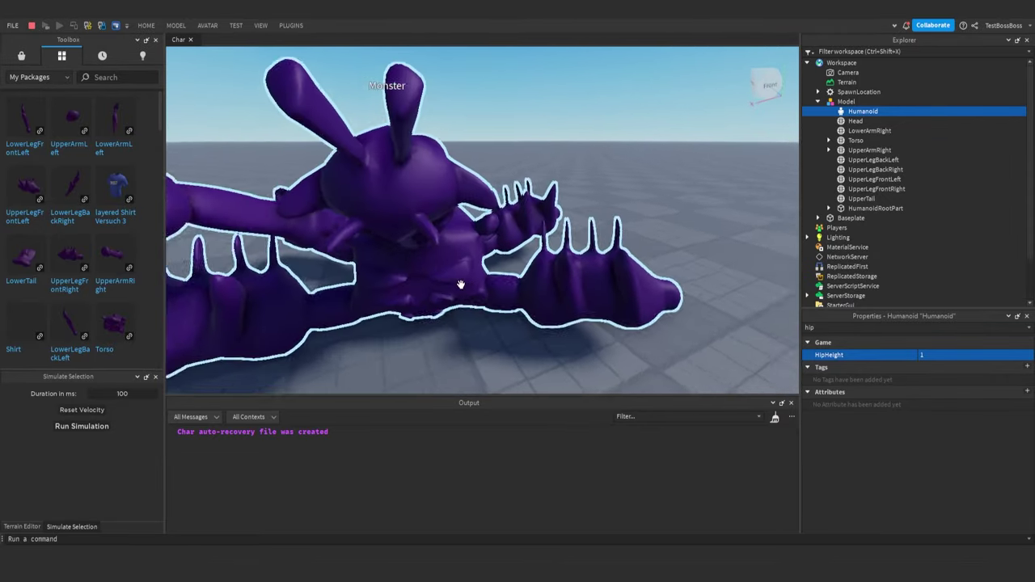
pyautogui.moveTo(461, 285); pyautogui.dragTo(461, 285, button='right')
pyautogui.scroll(-5, 460, 285)
pyautogui.scroll(5, 462, 284)
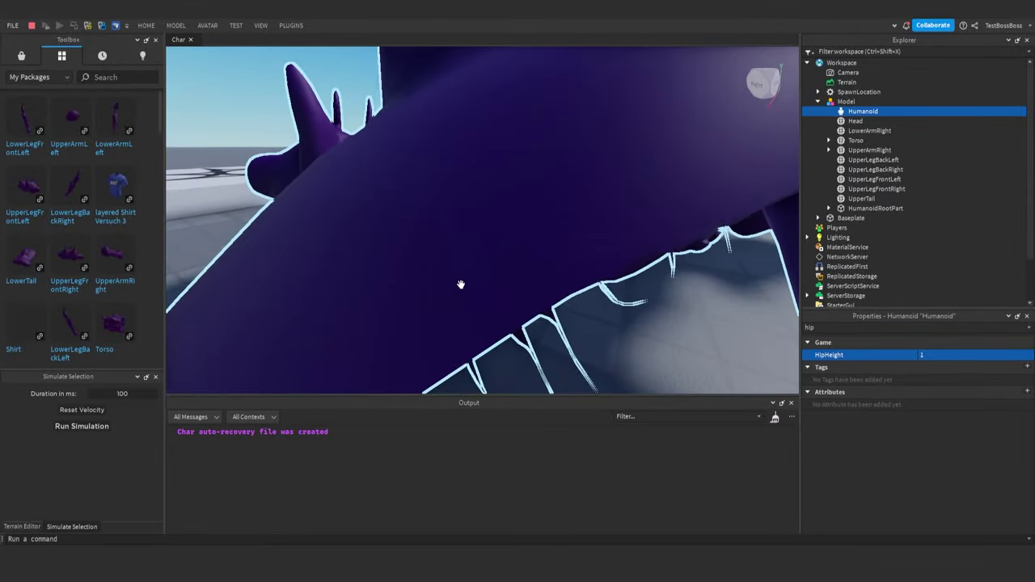
pyautogui.scroll(-5, 461, 285)
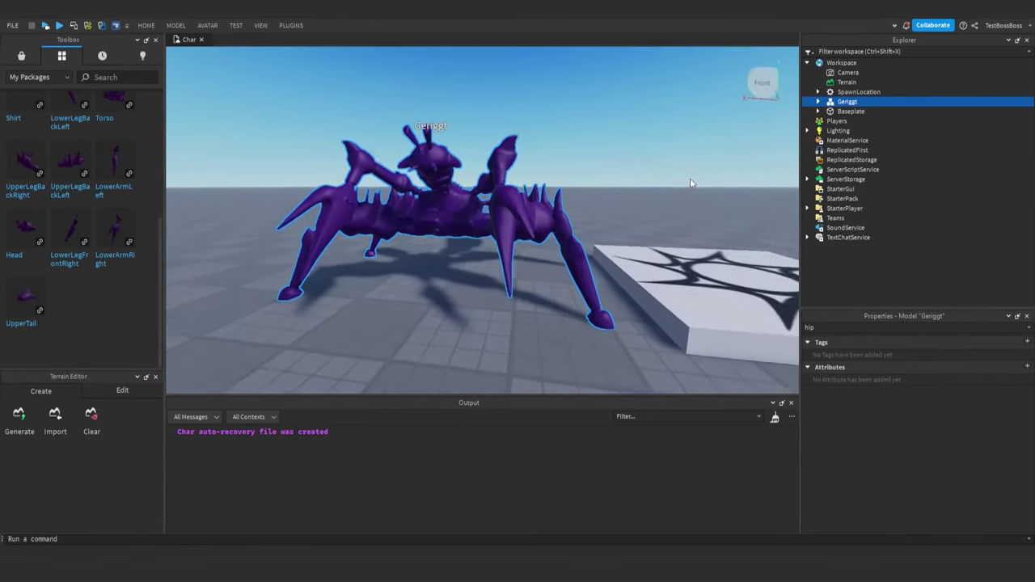
# - Examine the rigged Geriggt model near the spawn pad and its contents in the Workspace
pyautogui.scroll(5, 690, 178)
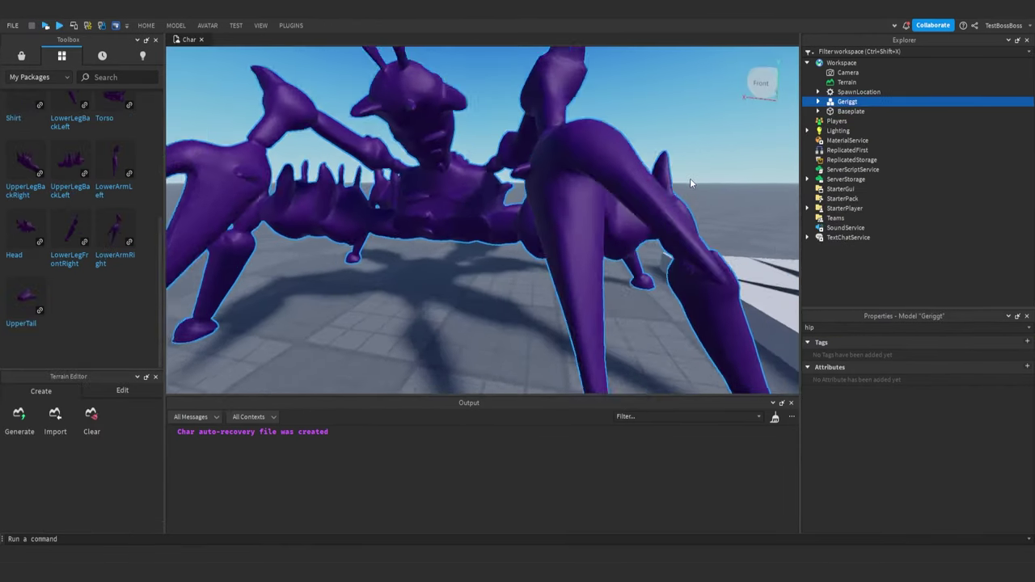
pyautogui.scroll(-10, 690, 178)
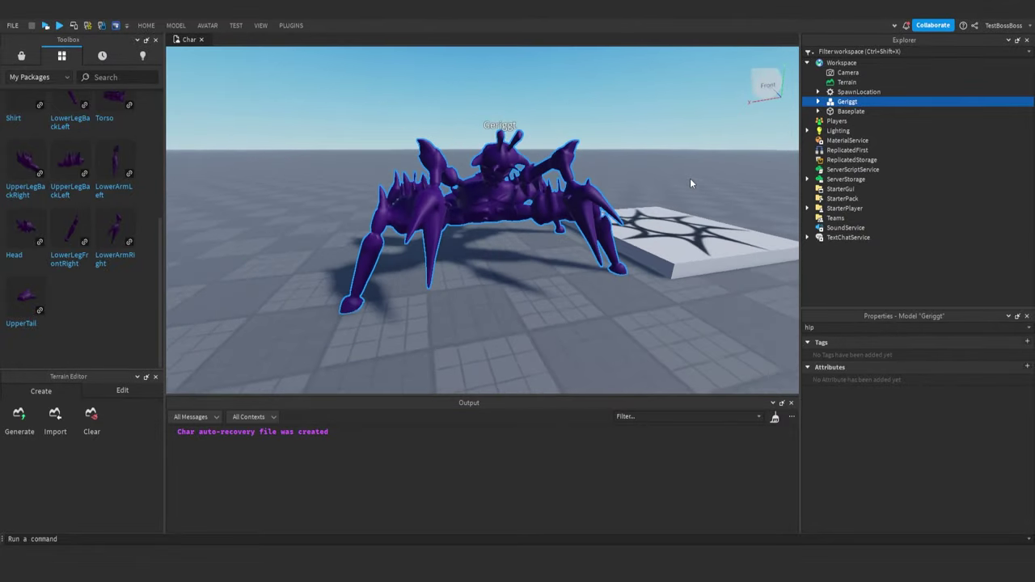
pyautogui.click(818, 101)
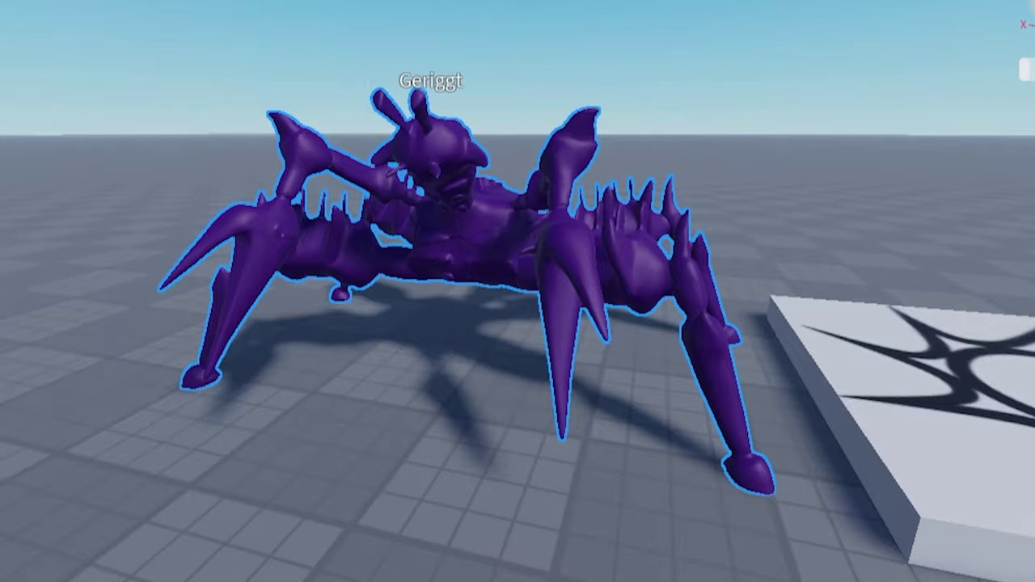
pyautogui.click(775, 123)
pyautogui.moveTo(775, 123); pyautogui.dragTo(775, 123, button='right')
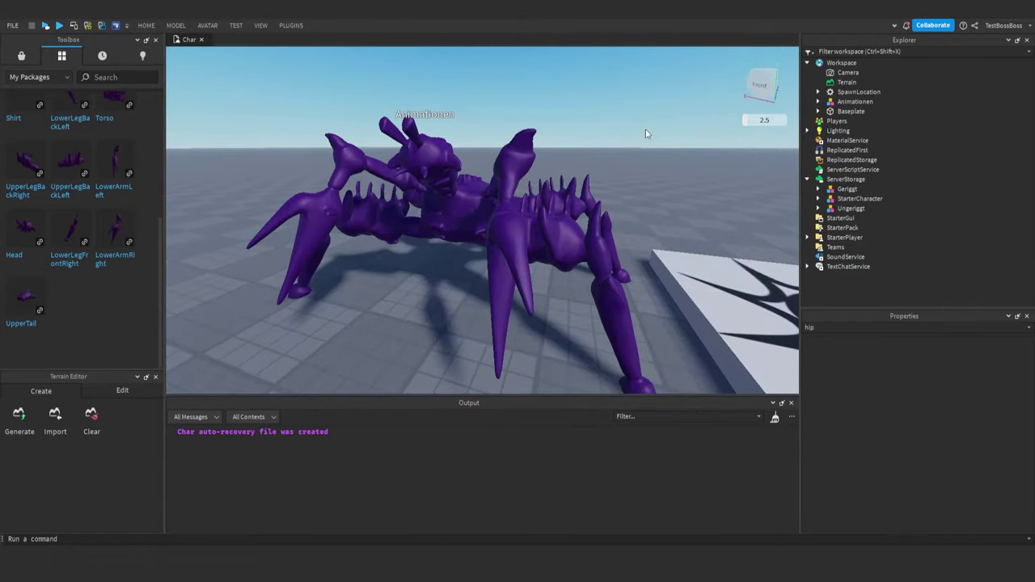
# - Expand the Animationen model in the Workspace and review its Humanoid, AnimSaves and body parts
pyautogui.moveTo(645, 128); pyautogui.dragTo(646, 128, button='right')
pyautogui.click(818, 102)
pyautogui.moveTo(683, 182); pyautogui.dragTo(683, 182, button='right')
pyautogui.scroll(3, 684, 182)
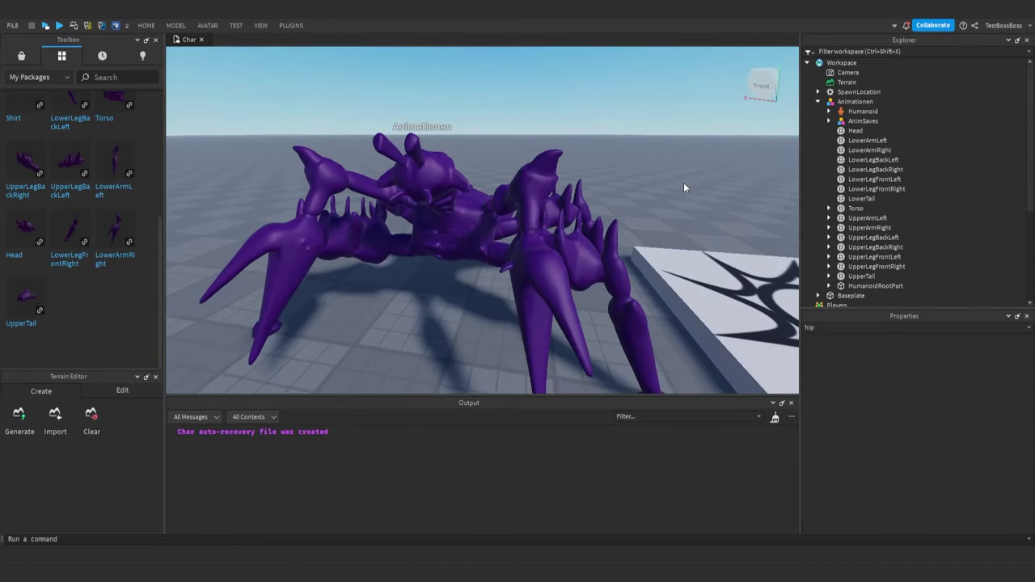
pyautogui.scroll(-3, 683, 182)
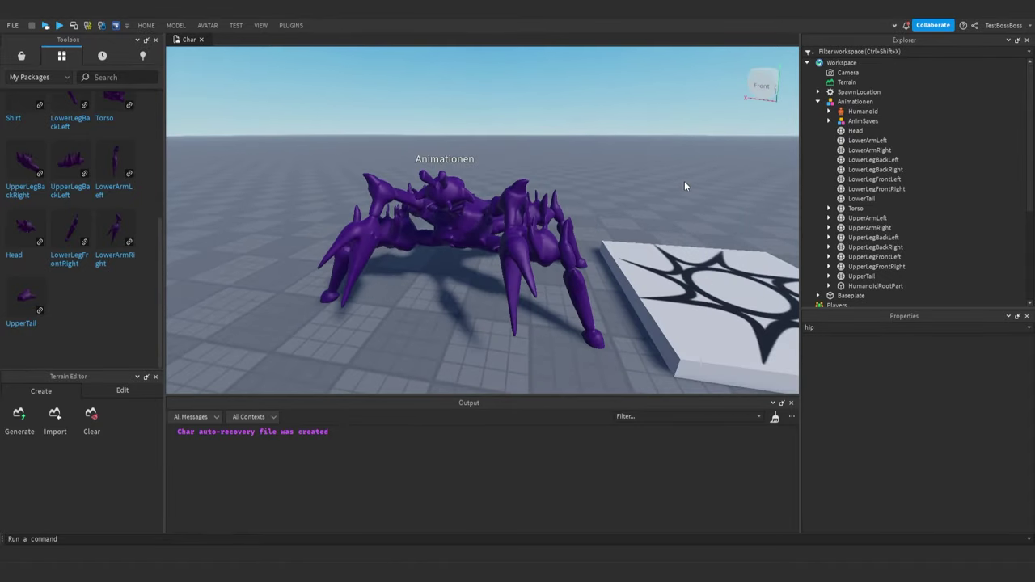
# - Open the Animation Editor docked below the viewport for the Animationen rig and preview its Jump animation
pyautogui.click(208, 26)
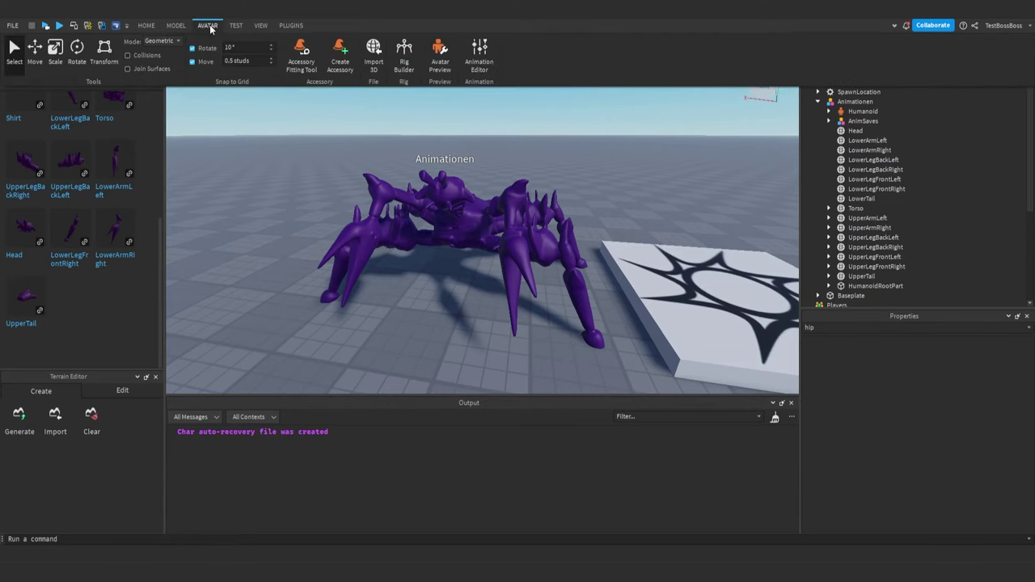
pyautogui.click(481, 60)
pyautogui.moveTo(482, 275); pyautogui.dragTo(480, 468)
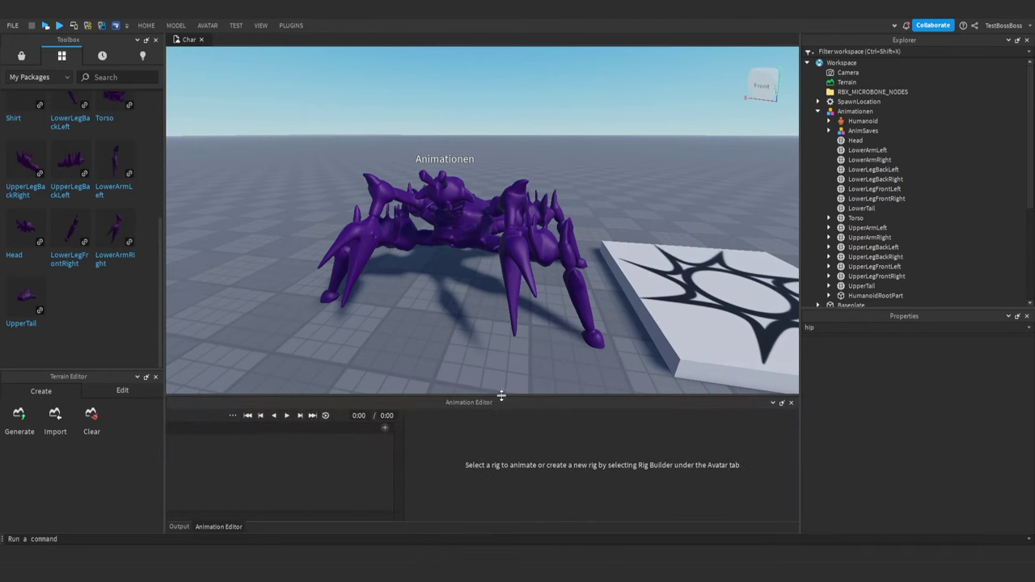
pyautogui.click(461, 209)
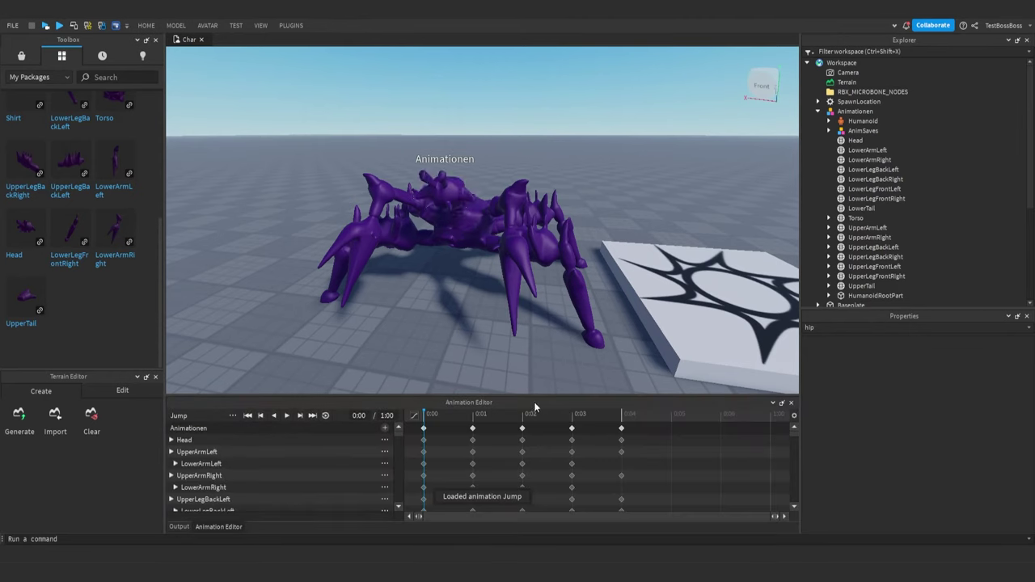
pyautogui.press('space')
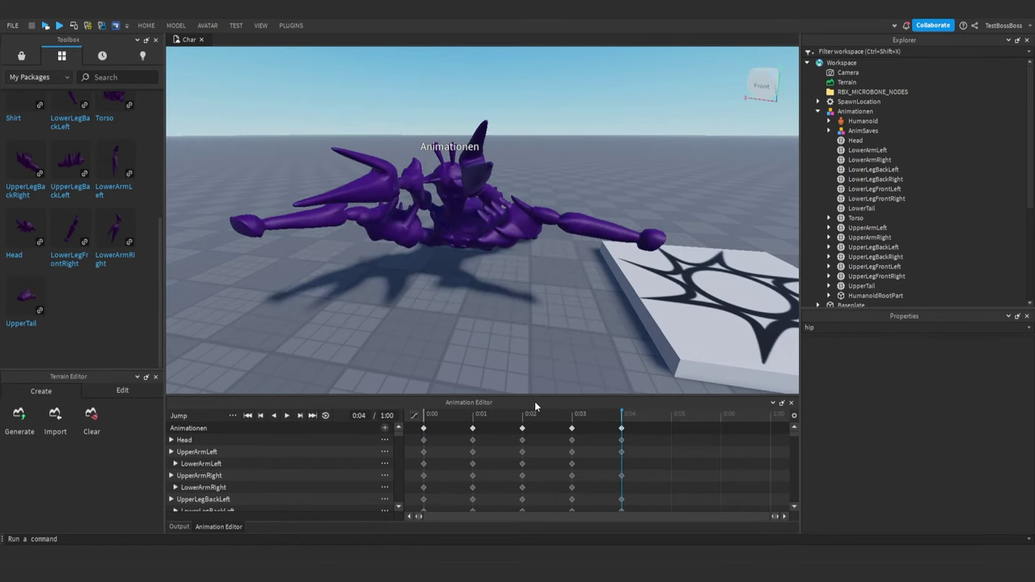
pyautogui.click(437, 414)
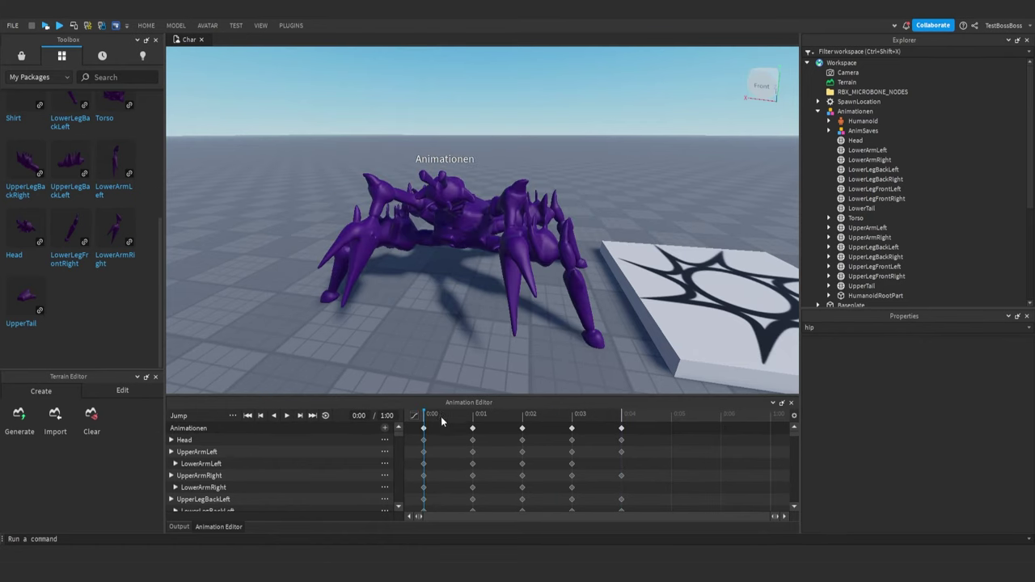
pyautogui.click(232, 416)
pyautogui.click(267, 502)
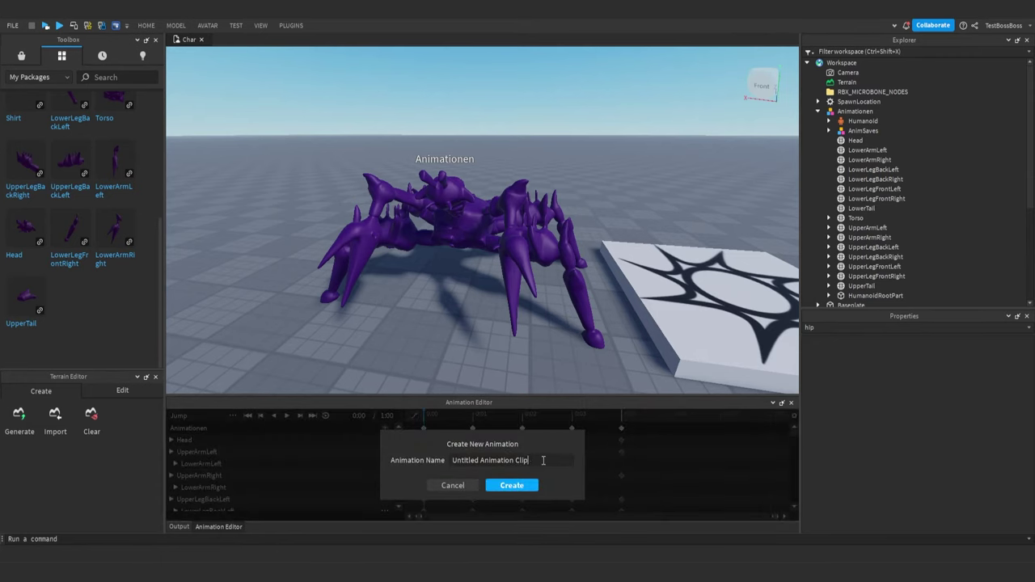
pyautogui.press('BackSpace')
pyautogui.click(453, 487)
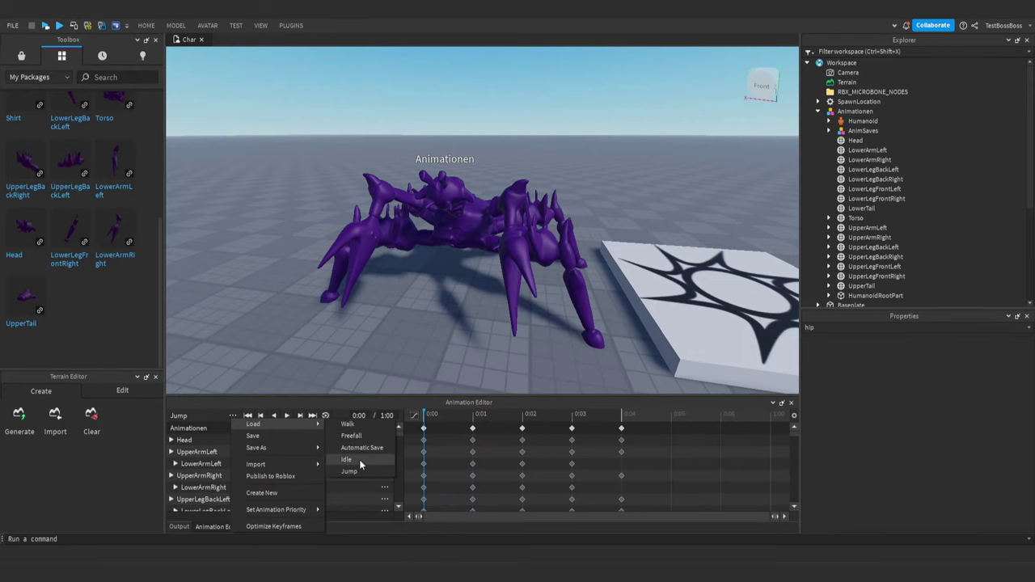
# - Load the saved Idle animation for the Animationen rig and view the creature from a little farther away
pyautogui.click(359, 460)
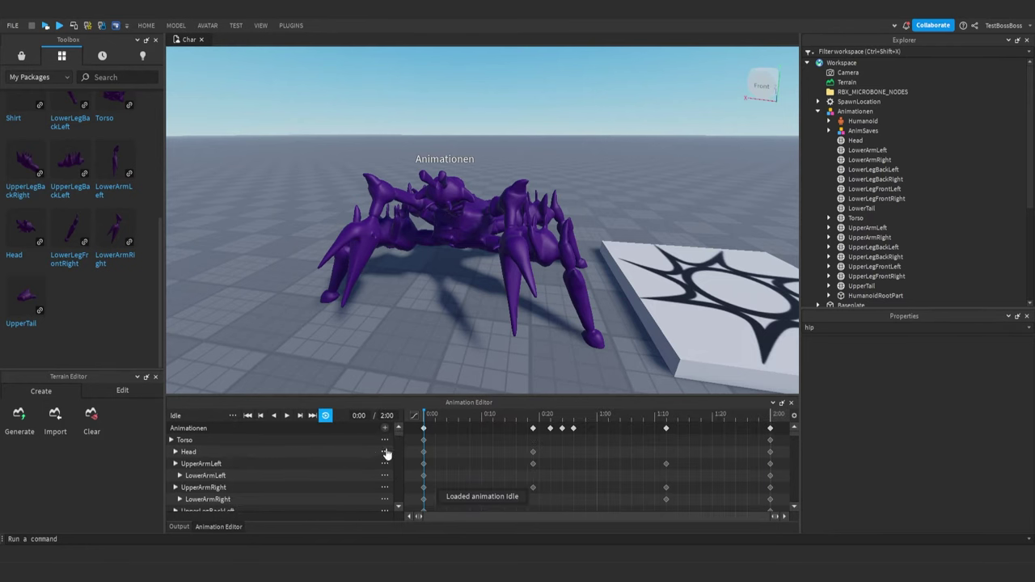
pyautogui.press('d')
pyautogui.moveTo(442, 297); pyautogui.dragTo(441, 297, button='right')
pyautogui.press('a')
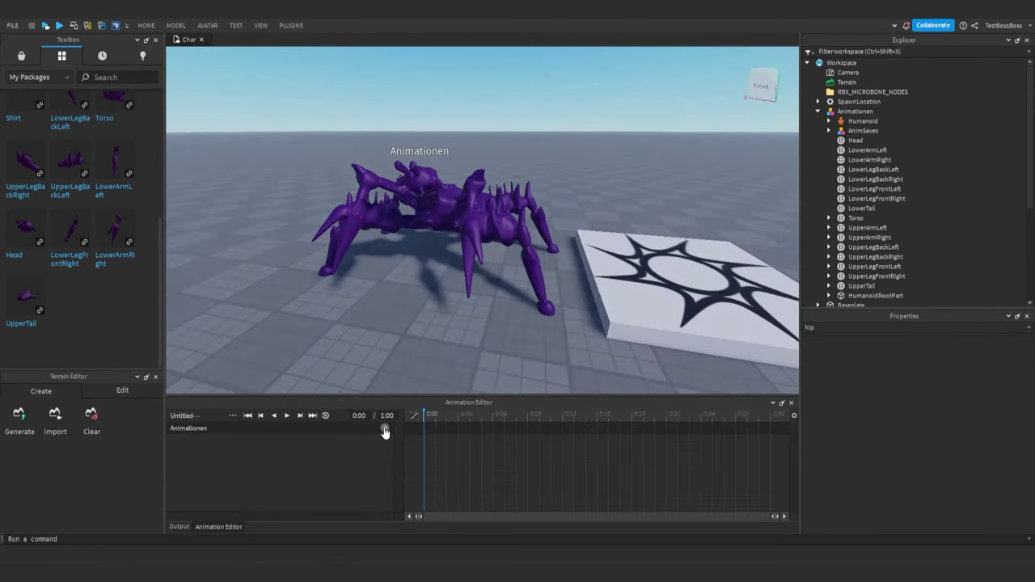
# - Add all body parts to the new untitled animation and keyframe their starting pose at 0:00
pyautogui.click(384, 429)
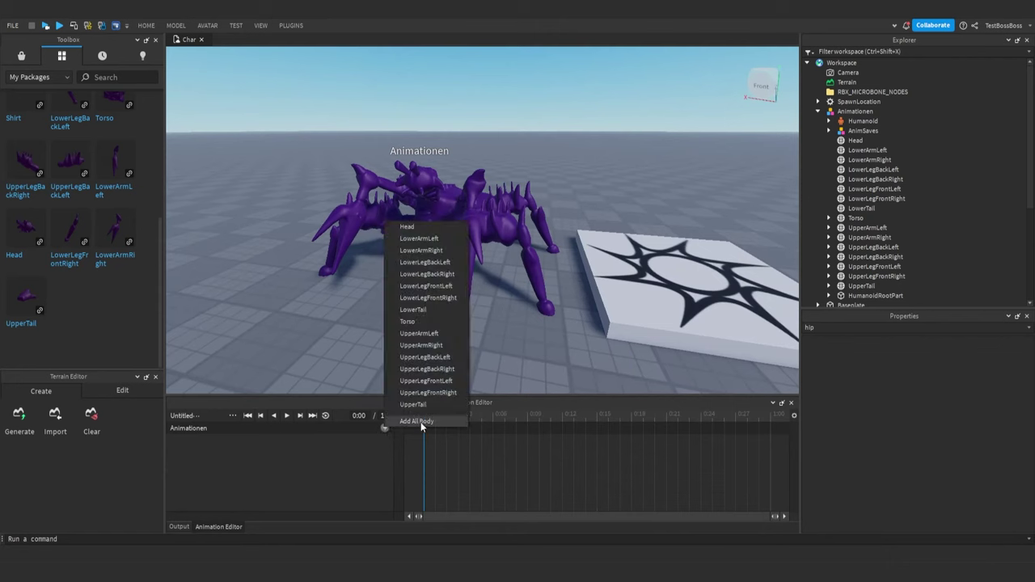
pyautogui.click(421, 424)
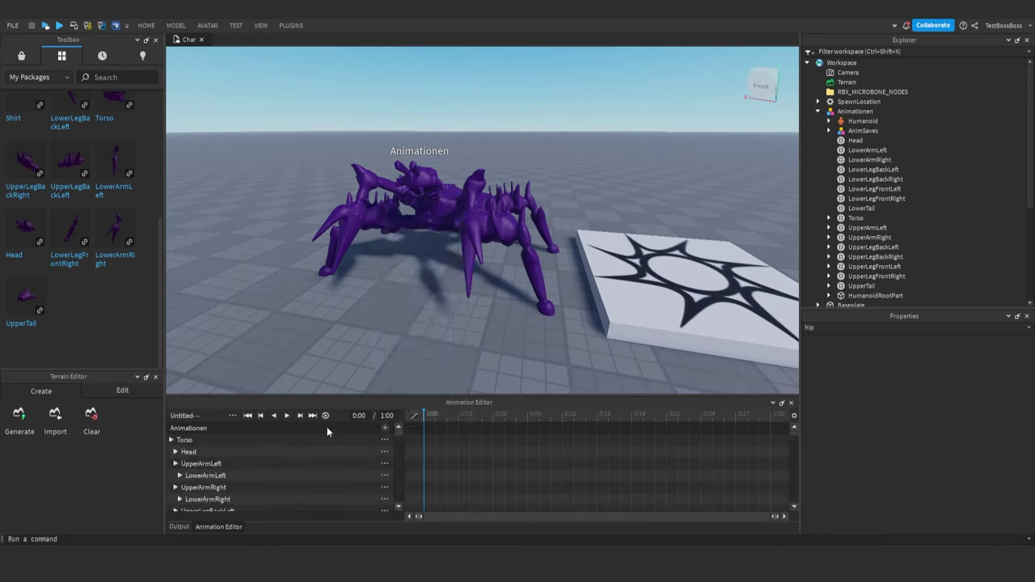
pyautogui.rightClick(425, 436)
pyautogui.click(439, 437)
# - Rotate the creature's left front and left back upper legs to a new pose at 0:06
pyautogui.moveTo(464, 276); pyautogui.dragTo(464, 256, button='right')
pyautogui.moveTo(433, 421); pyautogui.dragTo(492, 420)
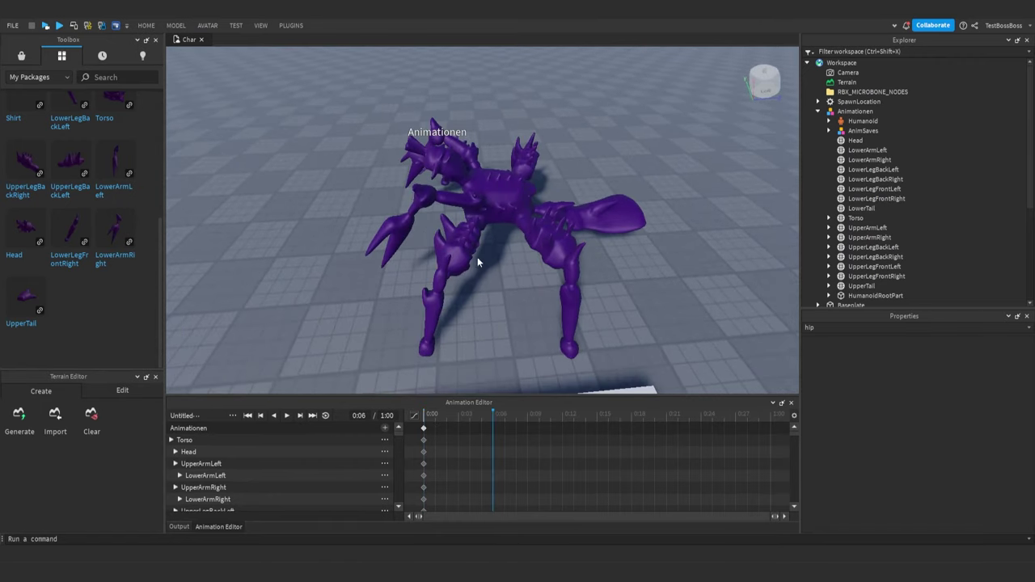
pyautogui.click(476, 245)
pyautogui.moveTo(477, 247); pyautogui.dragTo(476, 262)
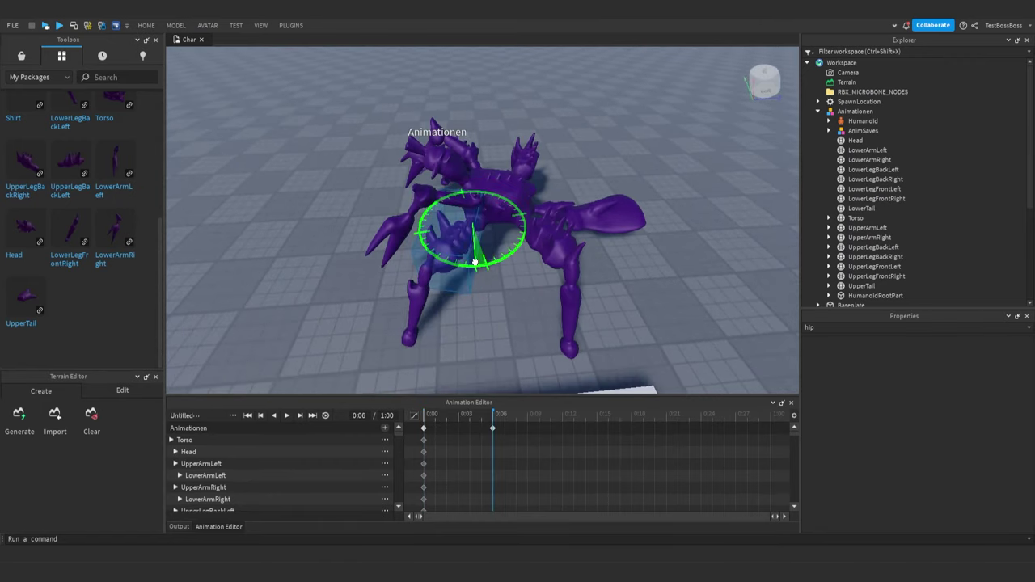
pyautogui.click(558, 252)
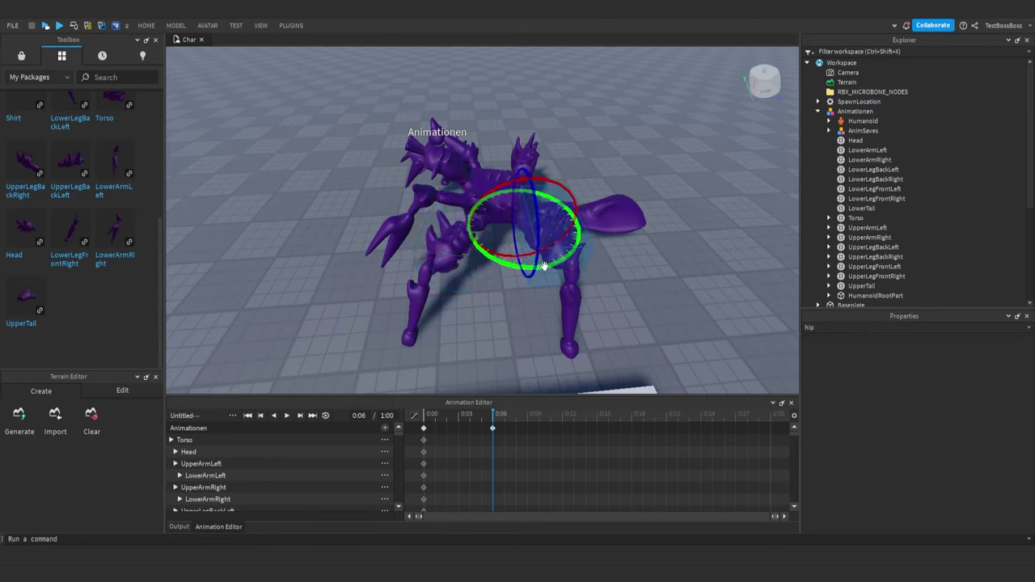
pyautogui.moveTo(545, 265); pyautogui.dragTo(560, 264)
# - Rotate the tail and the head slightly in the 0:06 pose
pyautogui.click(604, 223)
pyautogui.moveTo(551, 180); pyautogui.dragTo(543, 178)
pyautogui.click(460, 160)
pyautogui.moveTo(482, 132); pyautogui.dragTo(491, 134)
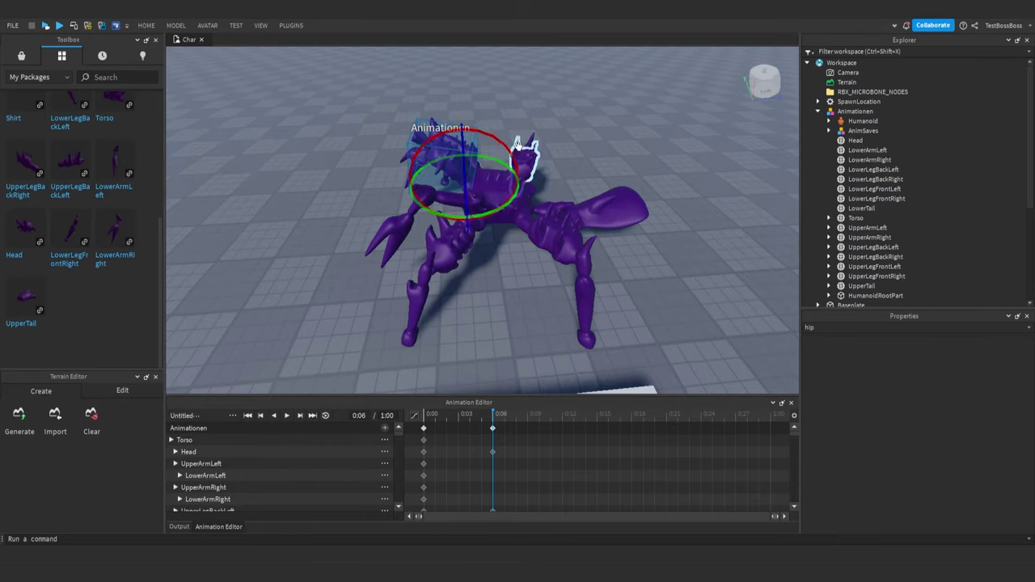
# - Try to rotate the torso at 0:06
pyautogui.scroll(3, 526, 155)
pyautogui.moveTo(522, 157); pyautogui.dragTo(512, 153, button='right')
pyautogui.click(469, 210)
pyautogui.moveTo(482, 199)
pyautogui.mouseDown()
pyautogui.moveTo(492, 199)
pyautogui.moveTo(479, 187)
pyautogui.moveTo(500, 194)
pyautogui.mouseUp()
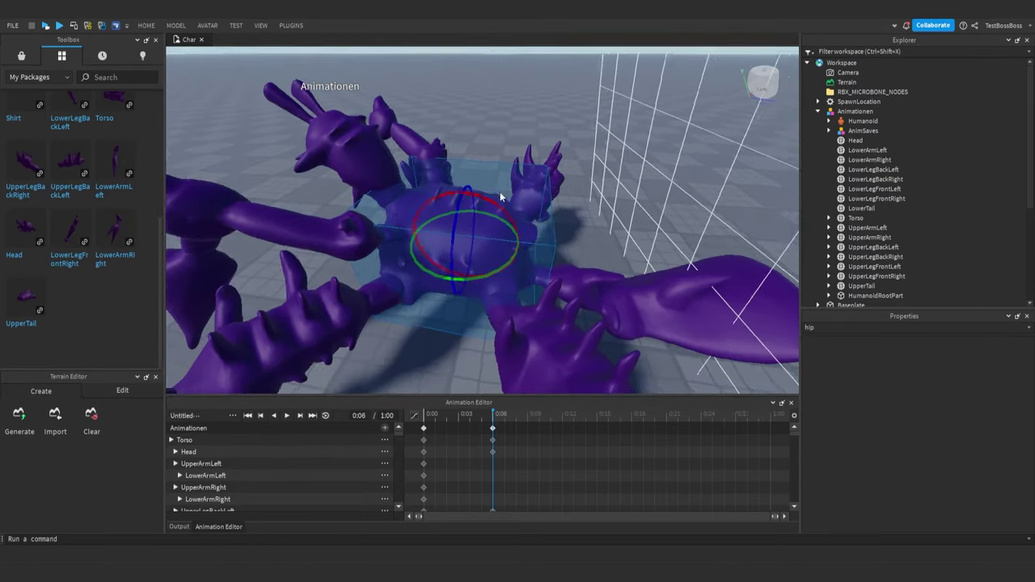
# - Rotate the left upper arm upward at 0:06 and preview the animation
pyautogui.scroll(-5, 500, 194)
pyautogui.moveTo(499, 194); pyautogui.dragTo(483, 209, button='right')
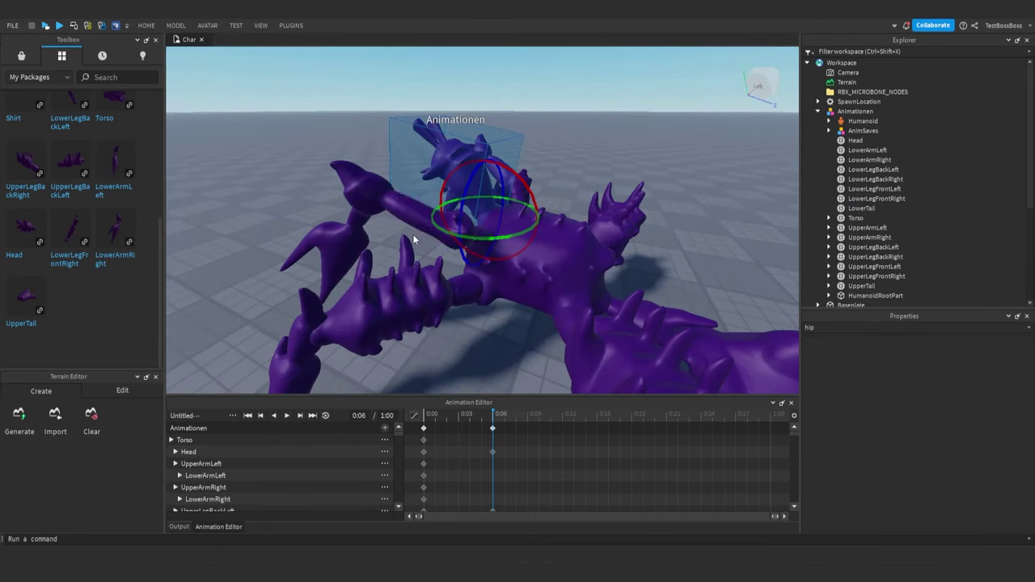
pyautogui.click(442, 212)
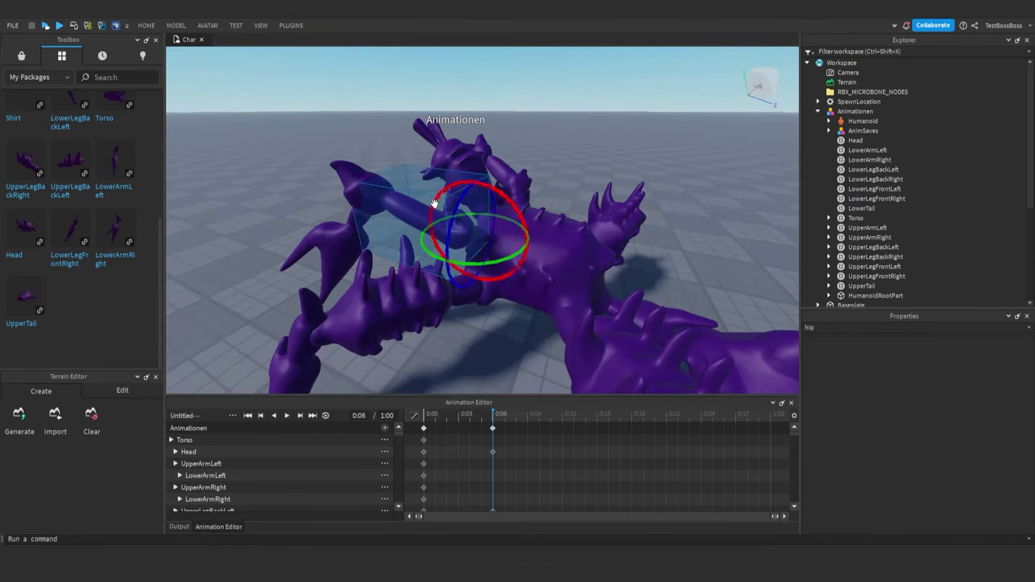
pyautogui.moveTo(506, 195); pyautogui.dragTo(517, 203)
pyautogui.click(420, 423)
pyautogui.press('space')
pyautogui.press('space')
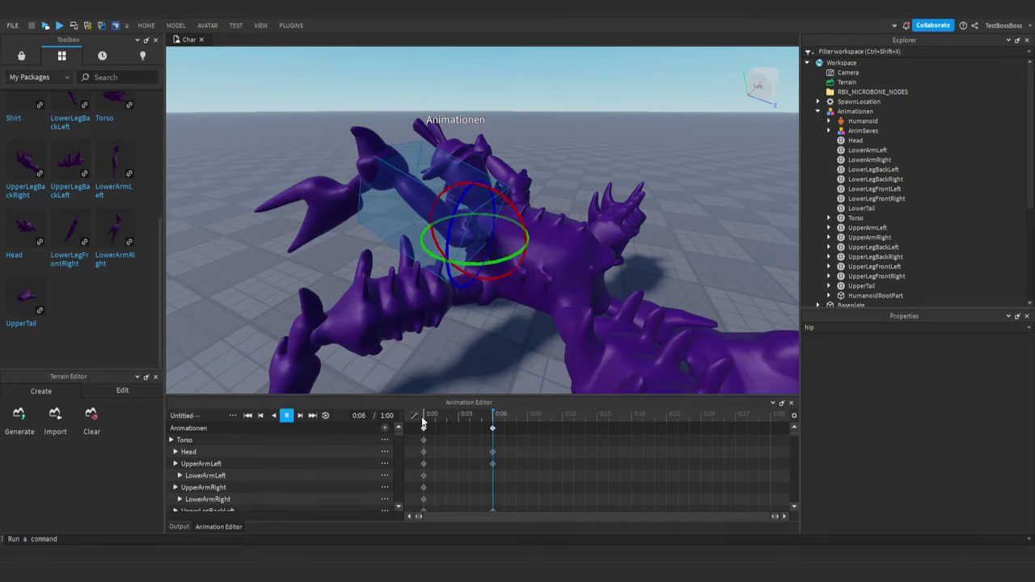
# - Copy all the starting pose keyframes from 0:00 and paste them at 0:12
pyautogui.moveTo(531, 417); pyautogui.dragTo(559, 418)
pyautogui.moveTo(444, 426); pyautogui.dragTo(420, 487)
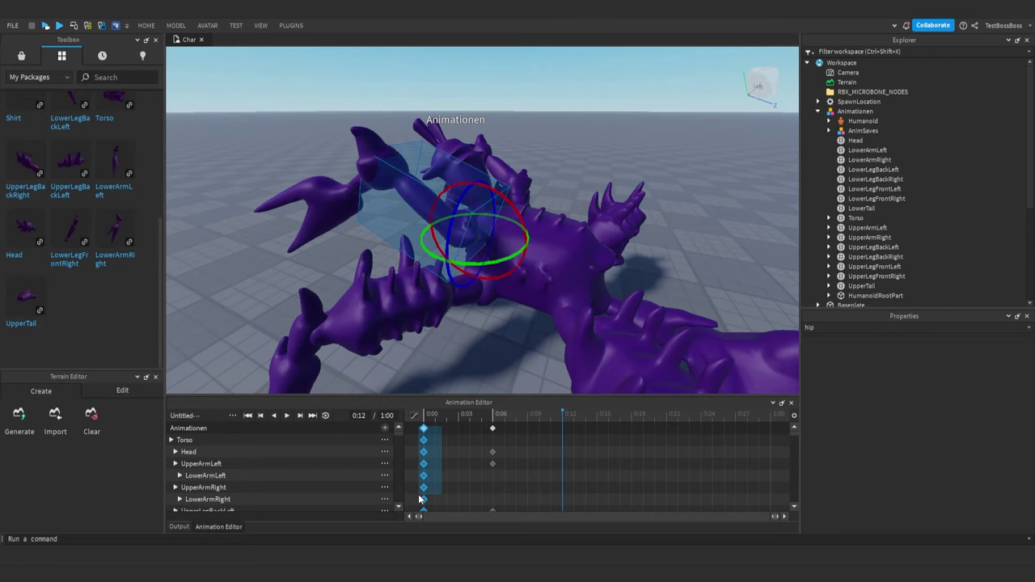
pyautogui.moveTo(419, 499); pyautogui.dragTo(420, 499)
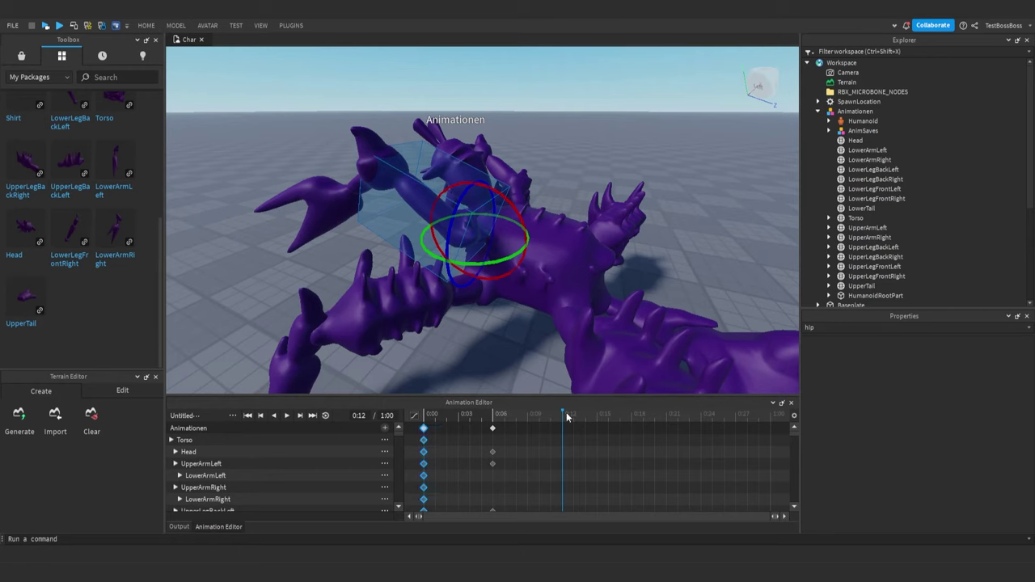
pyautogui.hotkey('ctrl', 'v')
# - Preview the animation between 0:00 and 0:12, with looping turned on
pyautogui.press('space')
pyautogui.press('space')
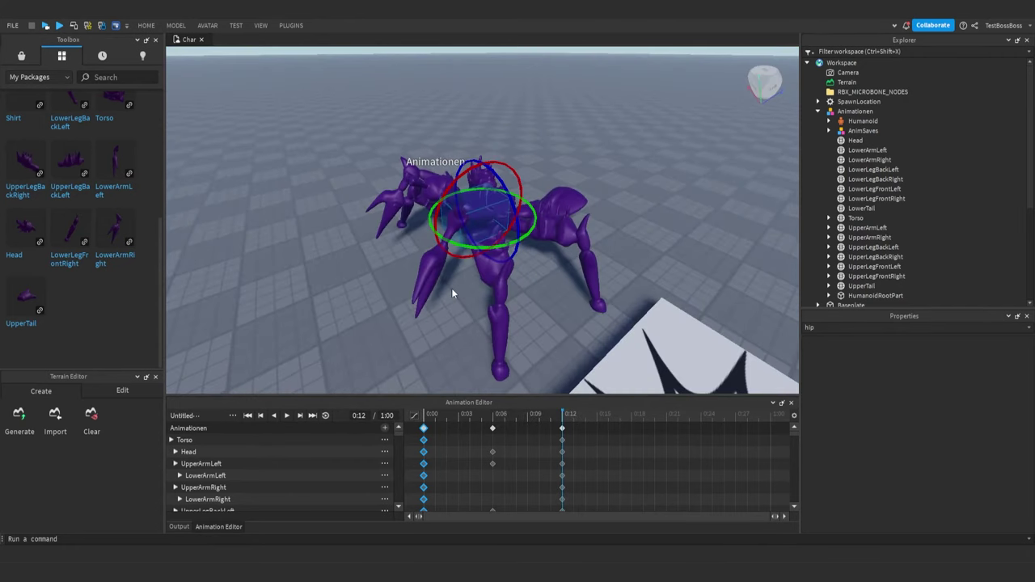
pyautogui.press('space')
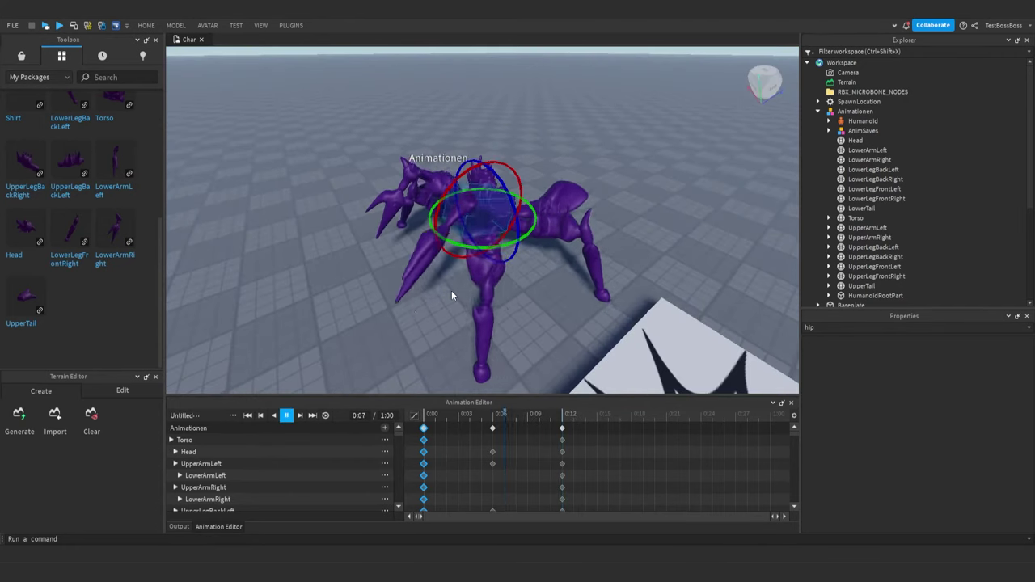
pyautogui.click(325, 415)
pyautogui.press('space')
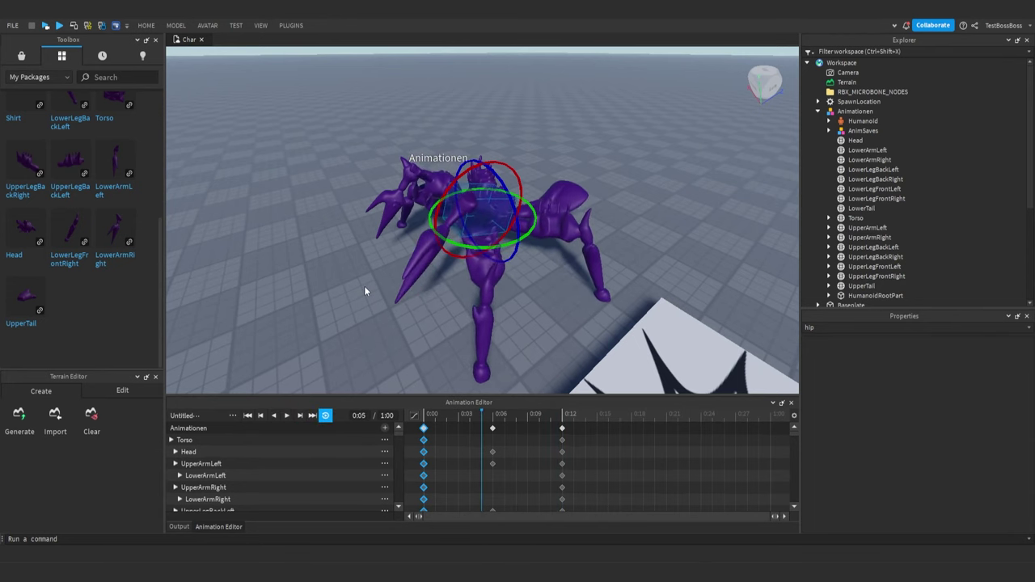
pyautogui.press('space')
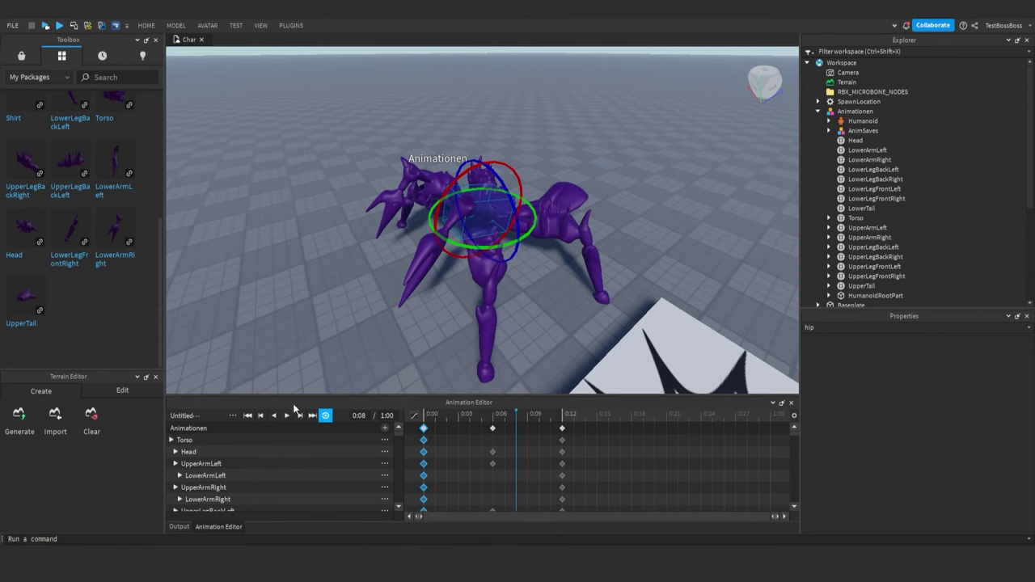
# - Load the saved Idle animation, discarding the untitled clip, and play it
pyautogui.click(233, 416)
pyautogui.moveTo(304, 423)
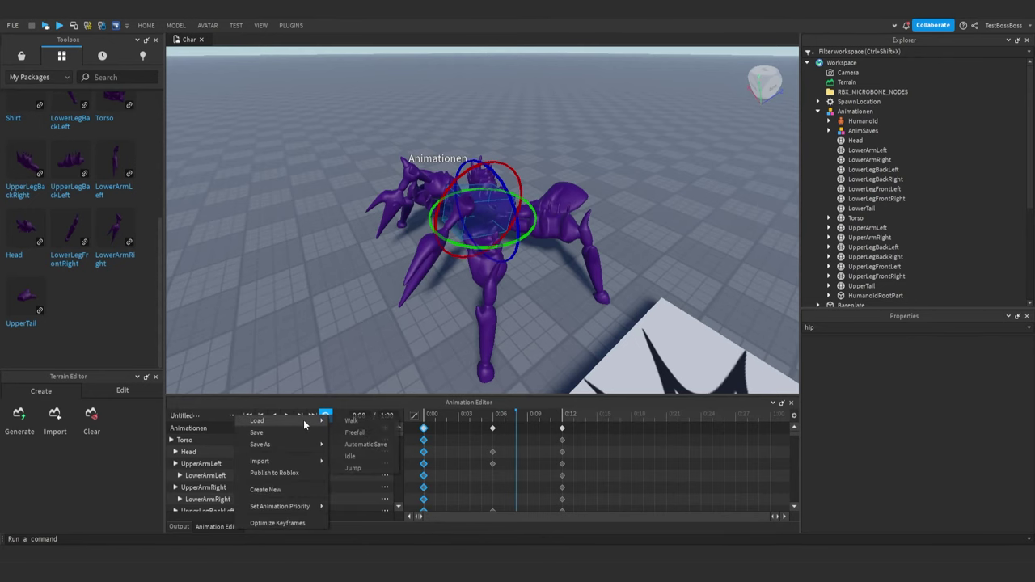
pyautogui.click(359, 456)
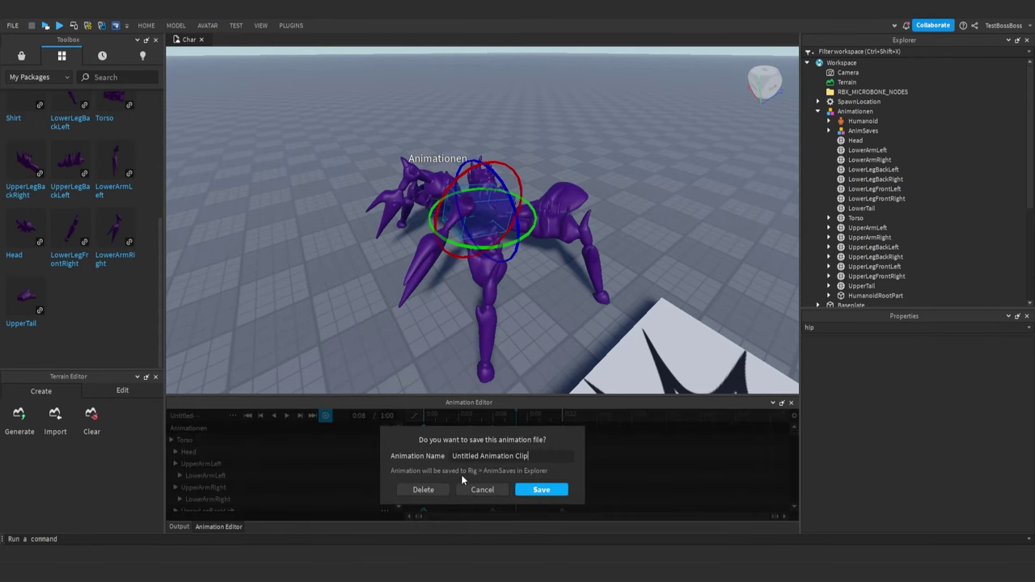
pyautogui.click(446, 490)
pyautogui.press('space')
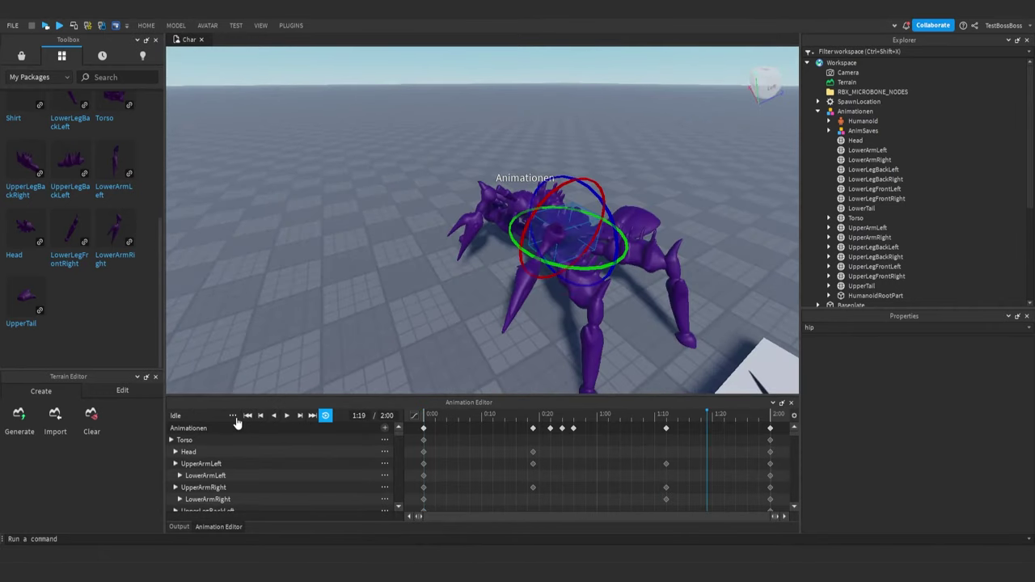
# - Load the saved Walk animation and preview the looping walk cycle from the creature's other side
pyautogui.click(235, 417)
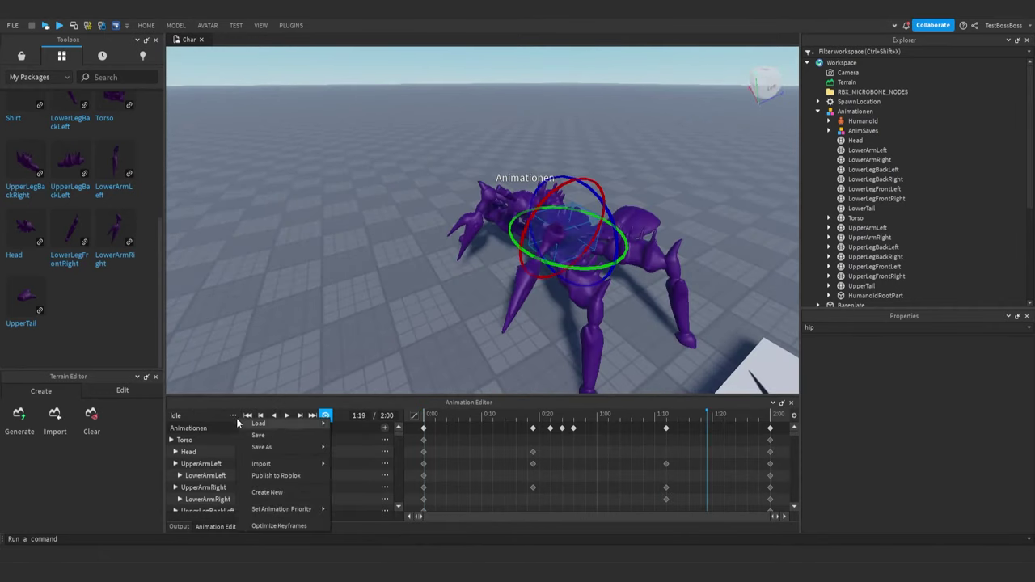
pyautogui.moveTo(301, 513)
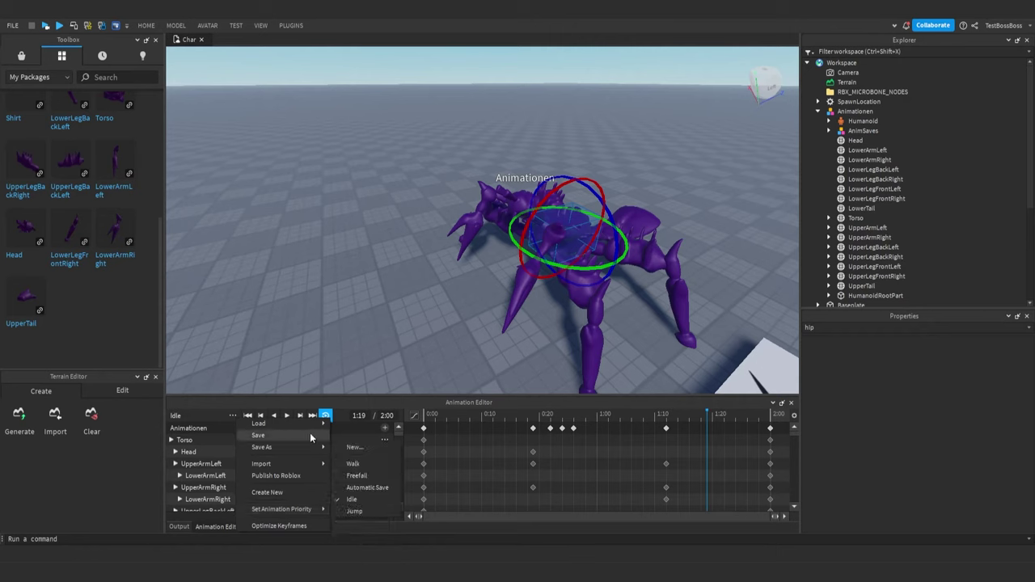
pyautogui.moveTo(319, 450)
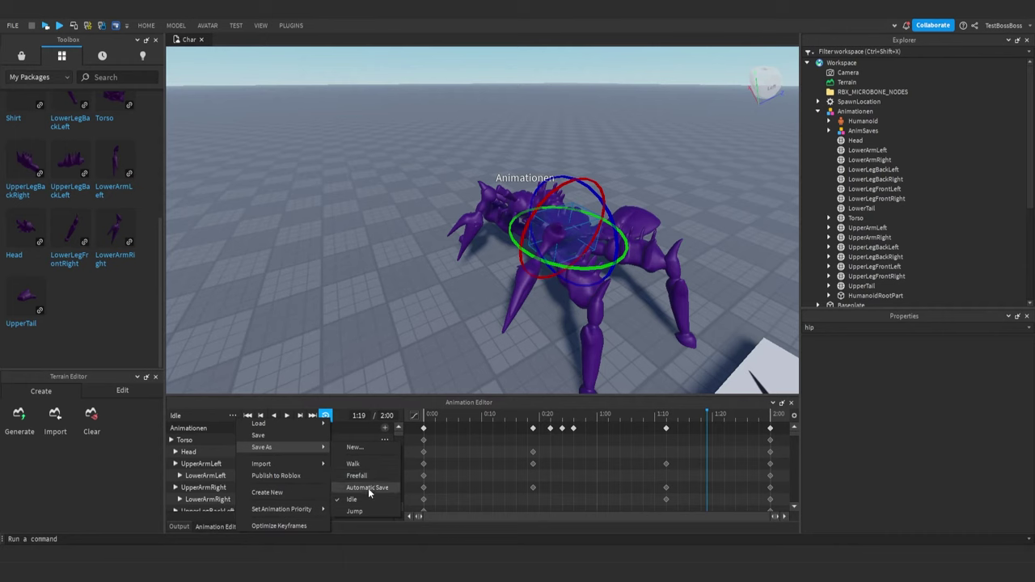
pyautogui.moveTo(322, 424)
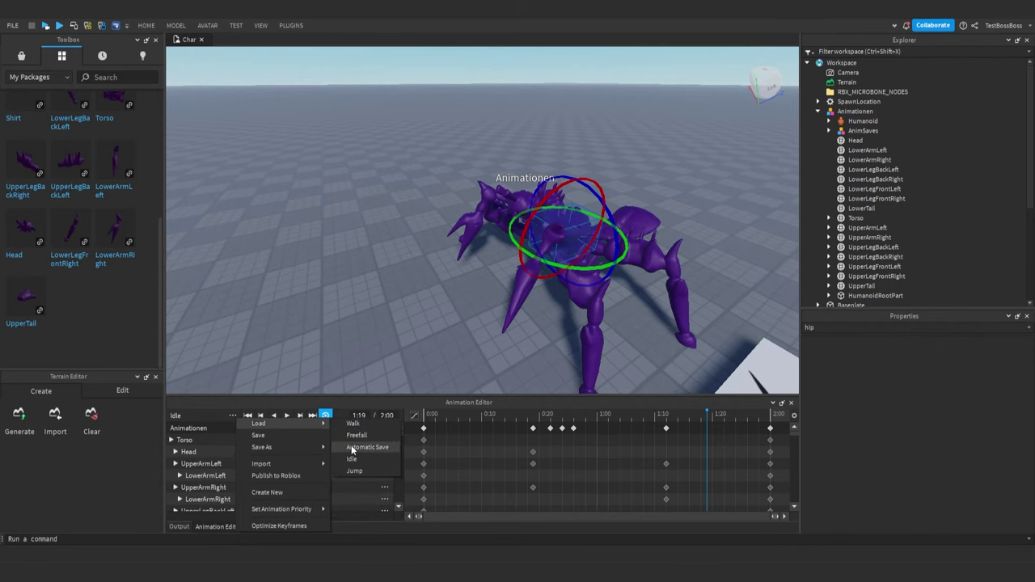
pyautogui.click(351, 425)
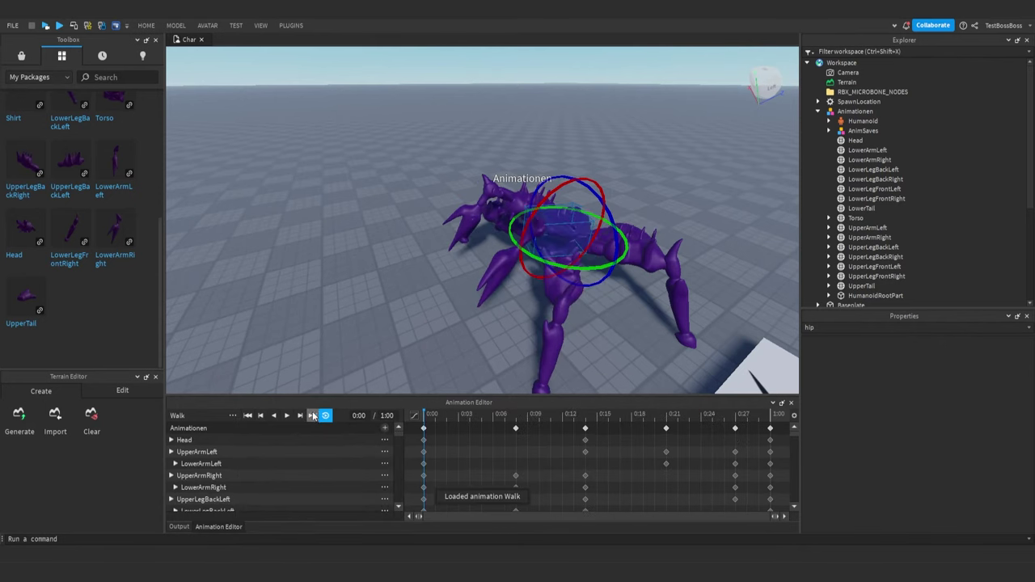
pyautogui.press('space')
pyautogui.moveTo(356, 344); pyautogui.dragTo(354, 343, button='right')
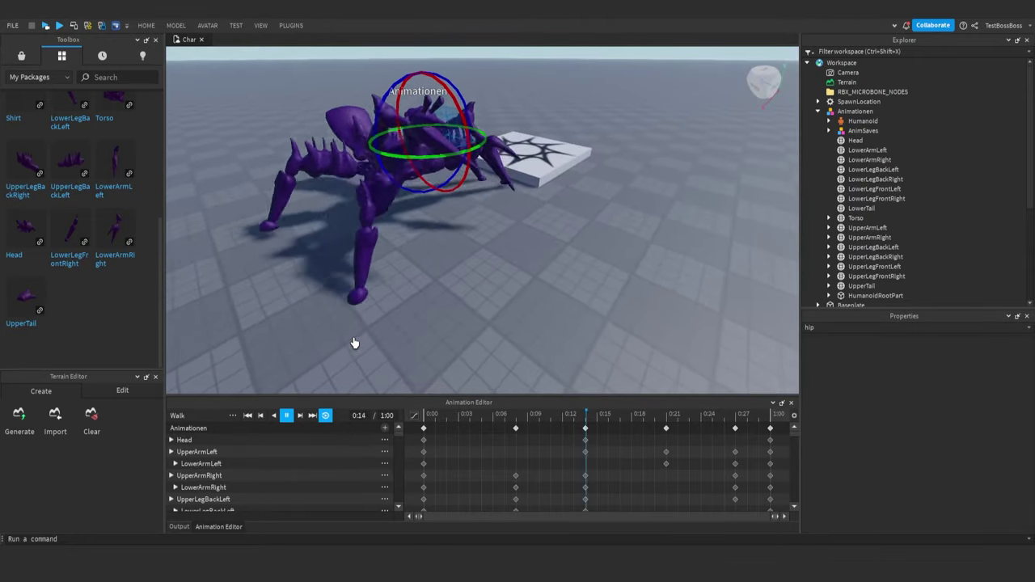
pyautogui.click(286, 415)
# - Load the saved Jump animation and play it from a low side view
pyautogui.click(232, 415)
pyautogui.click(369, 457)
pyautogui.moveTo(374, 302); pyautogui.dragTo(375, 299, button='right')
pyautogui.press('space')
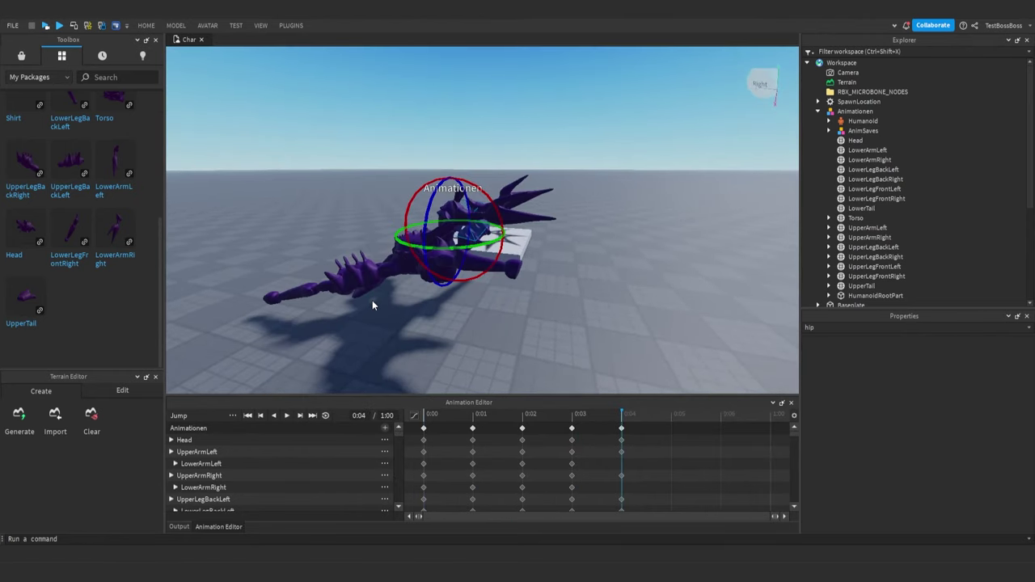
pyautogui.press('space')
# - Load the saved Freefall animation and preview its loop
pyautogui.click(233, 415)
pyautogui.moveTo(307, 427)
pyautogui.click(362, 436)
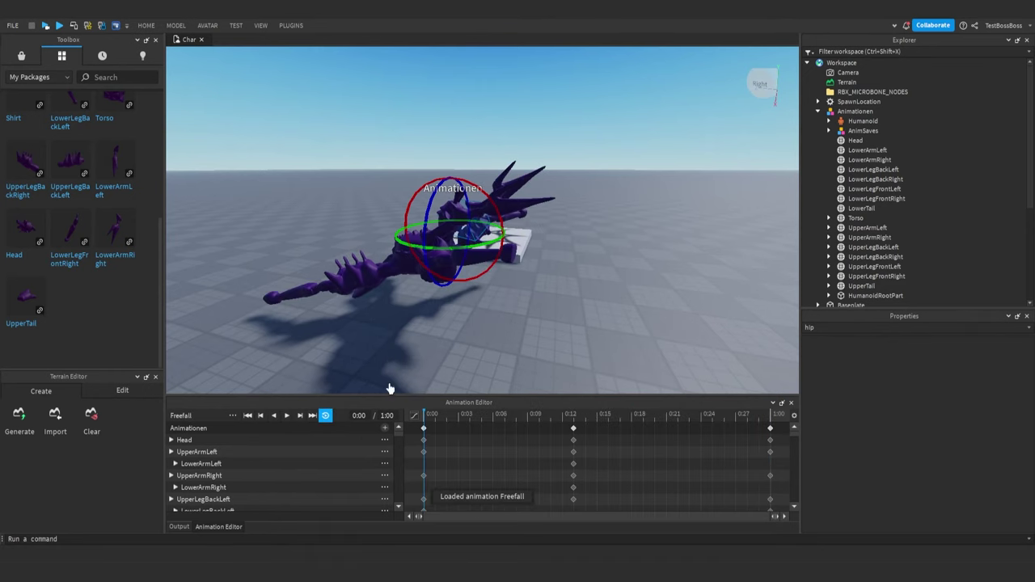
pyautogui.press('space')
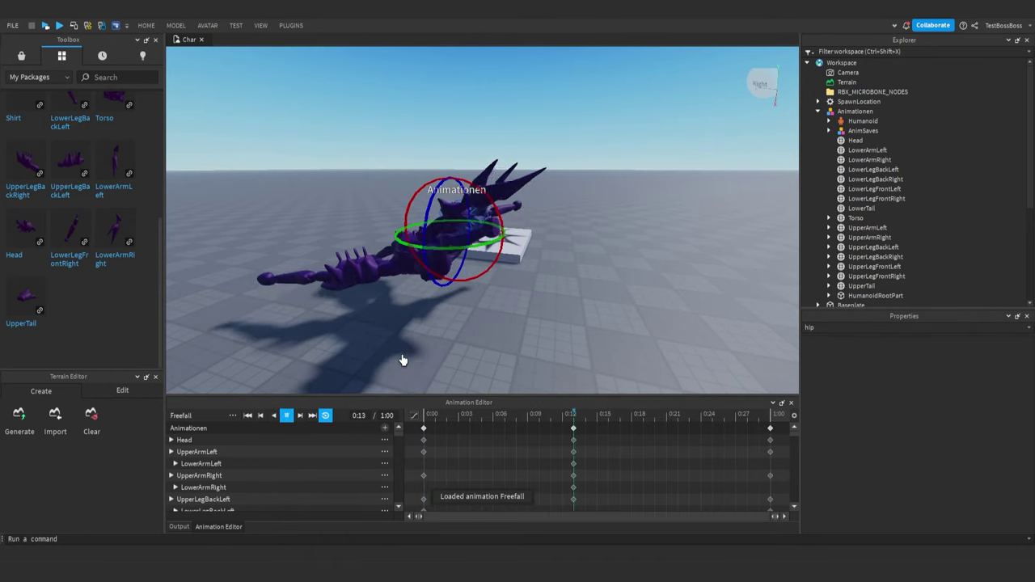
pyautogui.press('space')
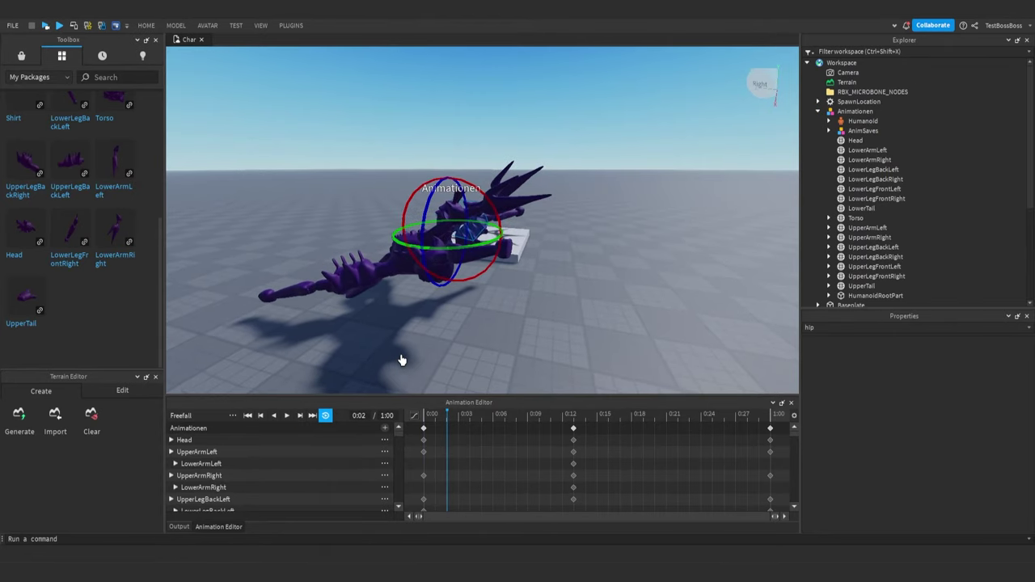
# - Go to 0:00 in the Freefall animation and examine its starting pose from several angles
pyautogui.press('d')
pyautogui.moveTo(400, 360); pyautogui.dragTo(400, 360, button='right')
pyautogui.moveTo(442, 419); pyautogui.dragTo(414, 415)
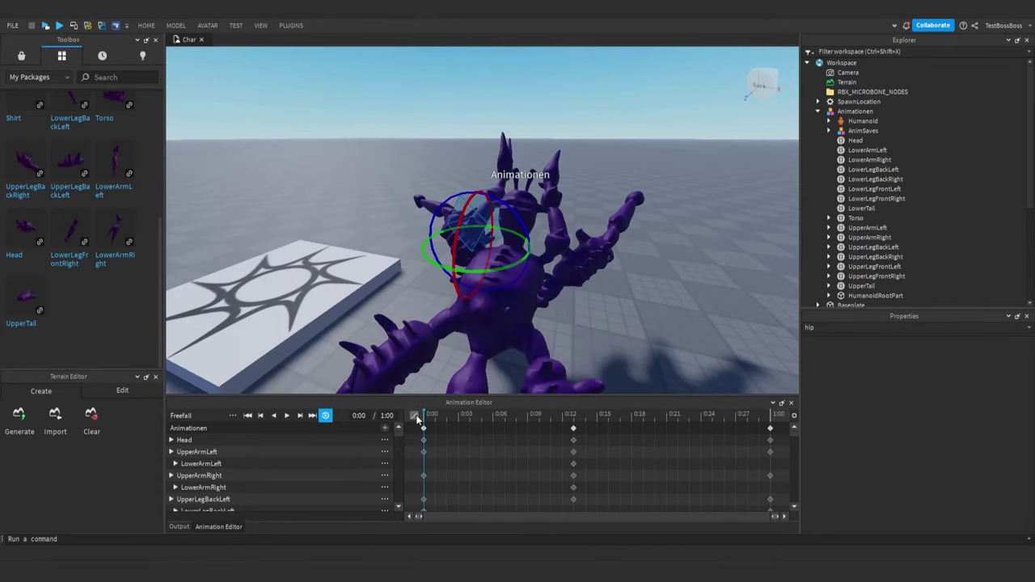
pyautogui.moveTo(503, 243); pyautogui.dragTo(508, 240, button='right')
pyautogui.press('s')
pyautogui.press('w')
pyautogui.press('s')
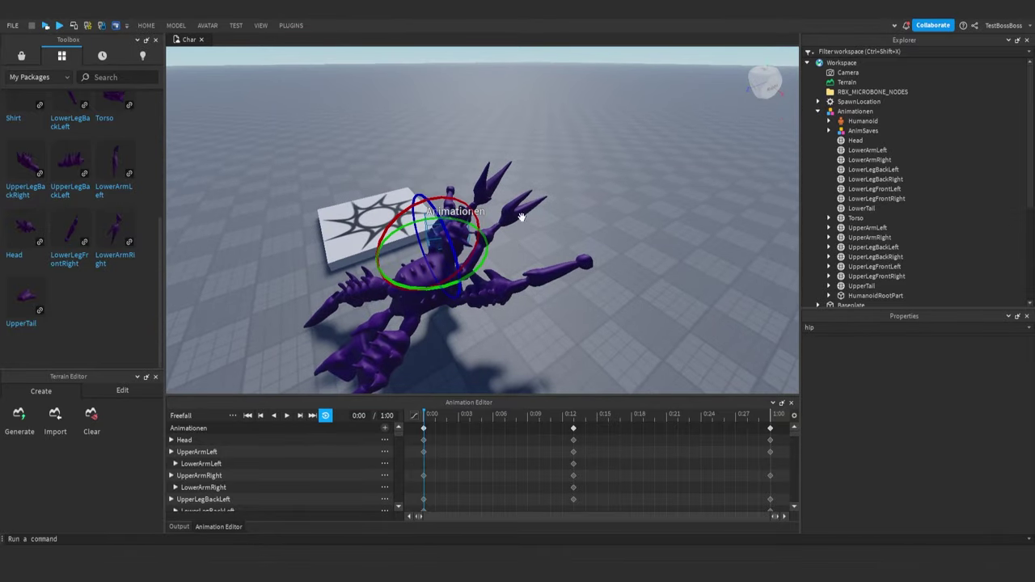
# - Copy Freefall's 0:00 keyframes, with all body parts added, to 0:04 of the Jump animation
pyautogui.click(384, 428)
pyautogui.click(393, 433)
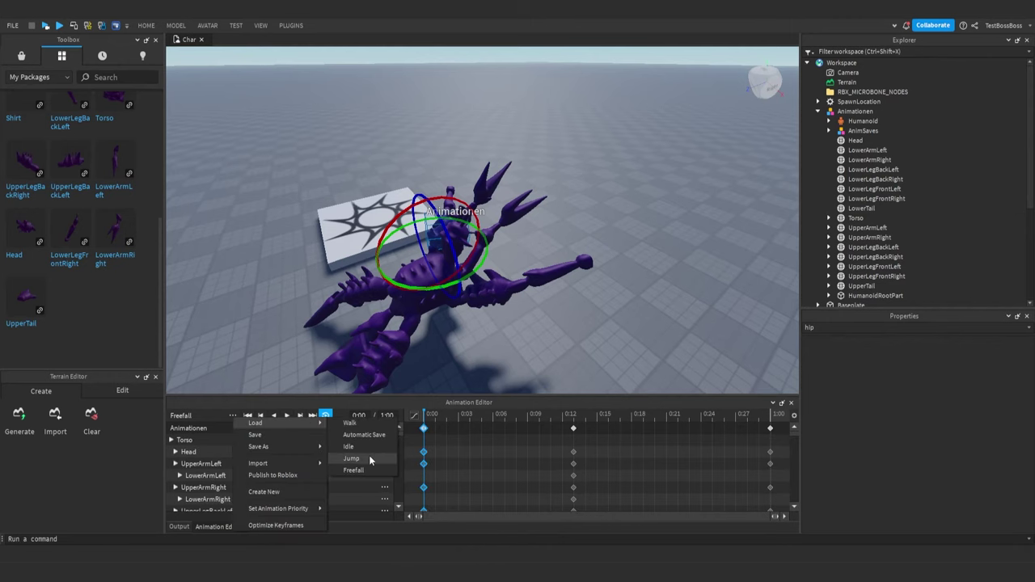
pyautogui.click(370, 456)
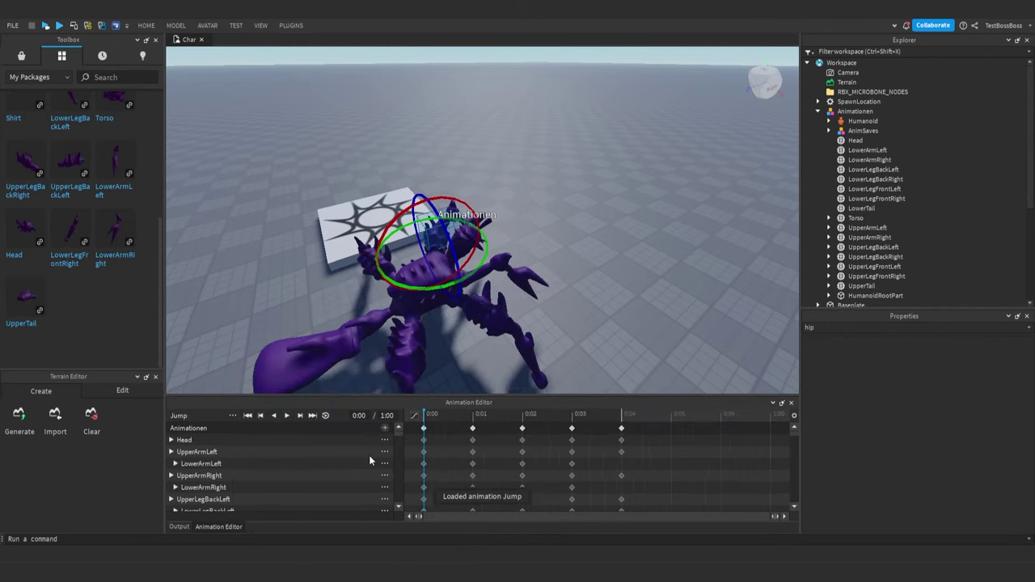
pyautogui.click(621, 414)
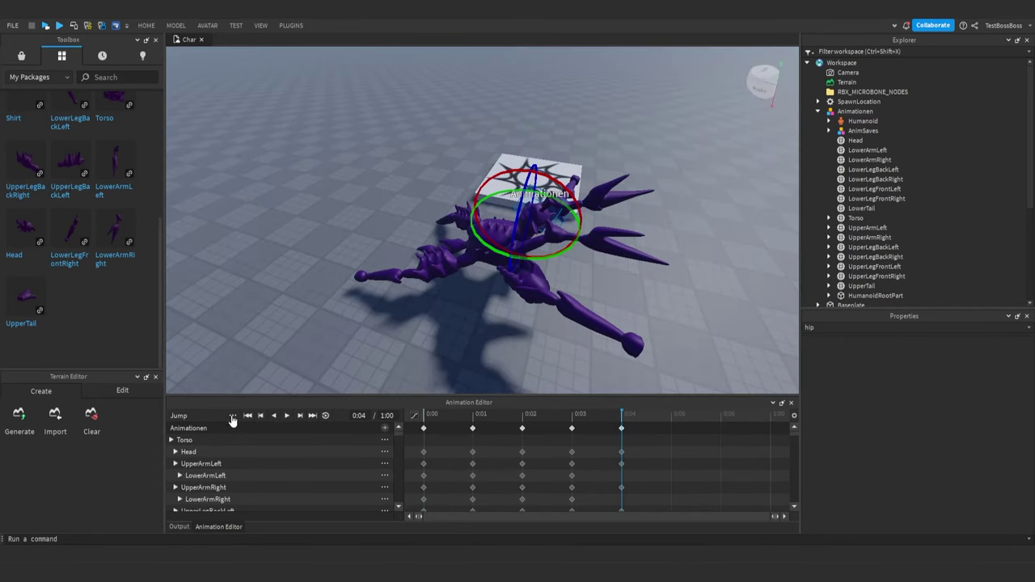
# - Start publishing the Jump animation to Roblox, keeping the title Jump and leaving the description empty
pyautogui.click(233, 415)
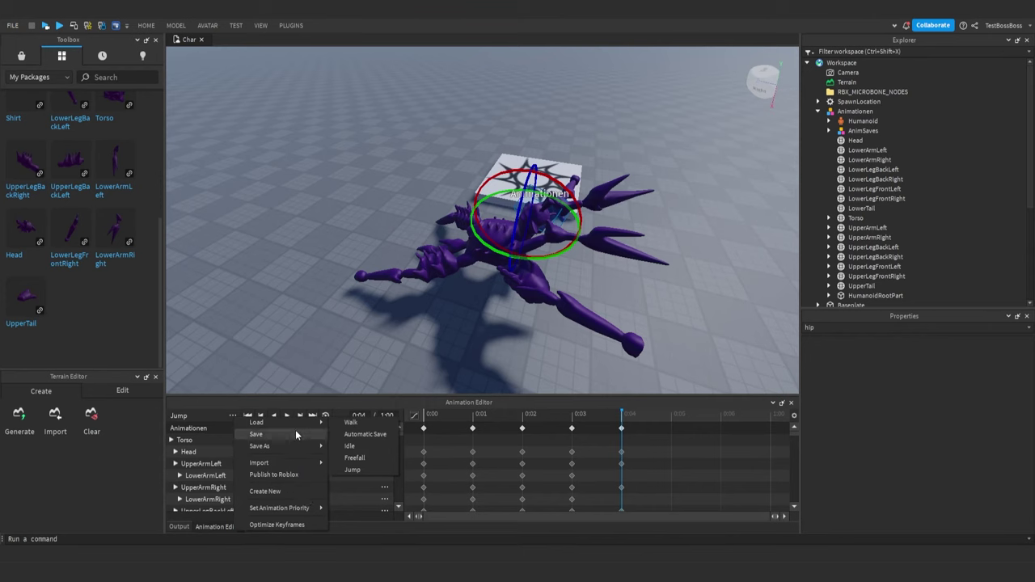
pyautogui.moveTo(309, 423)
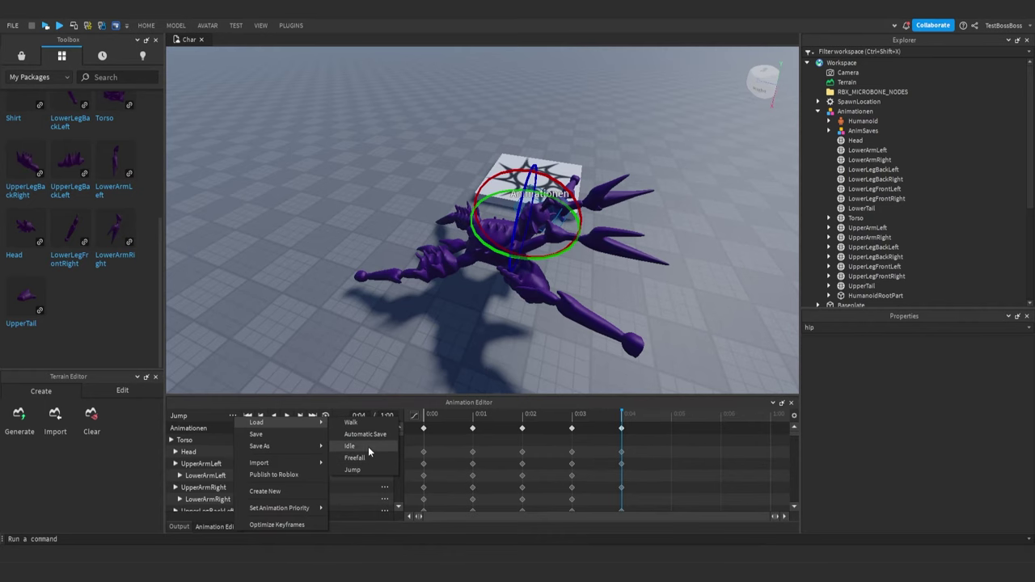
pyautogui.click(275, 475)
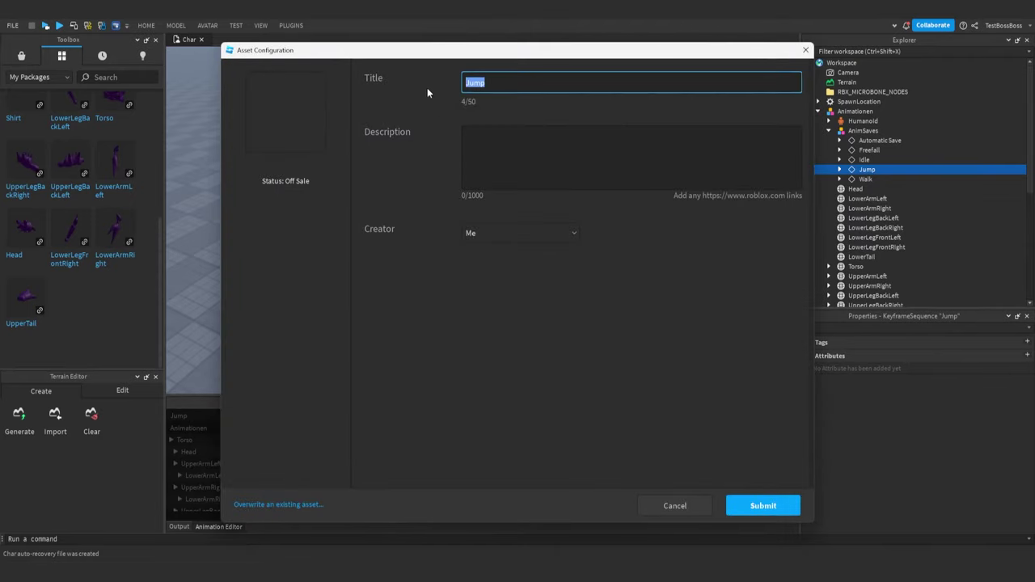
pyautogui.click(501, 144)
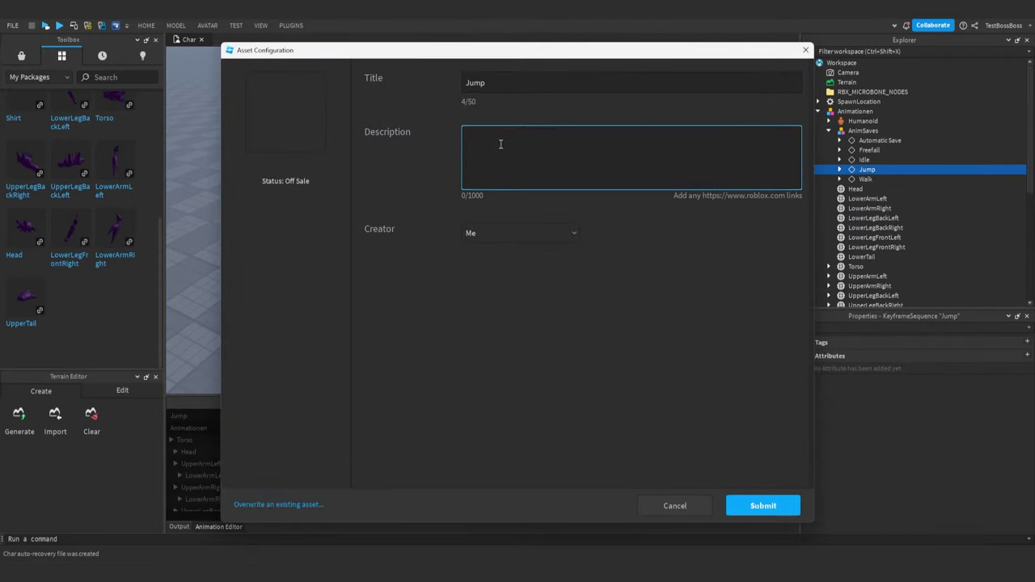
# - Overwrite the existing Jump animation asset with this version and copy its asset ID
pyautogui.click(285, 506)
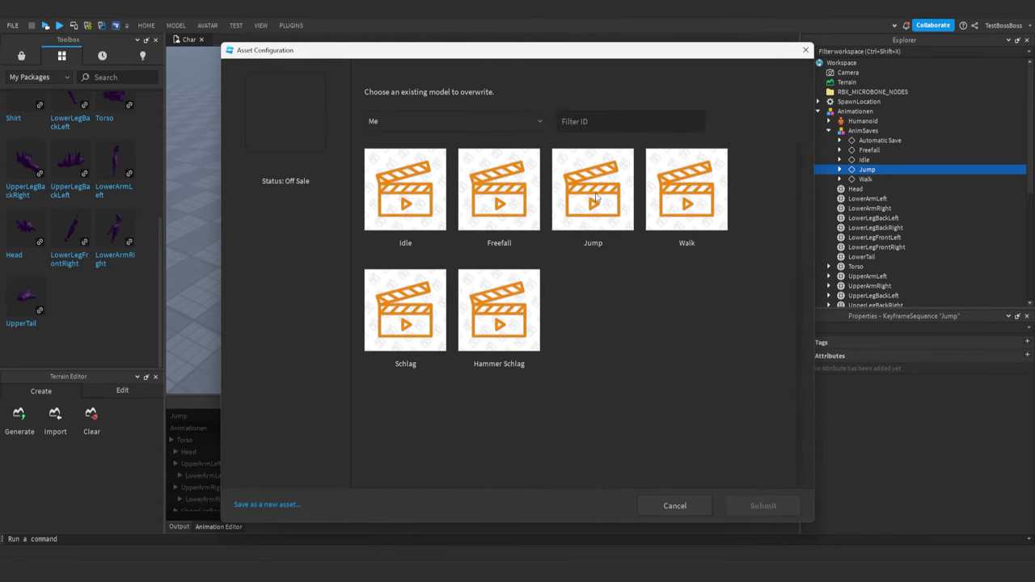
pyautogui.click(606, 201)
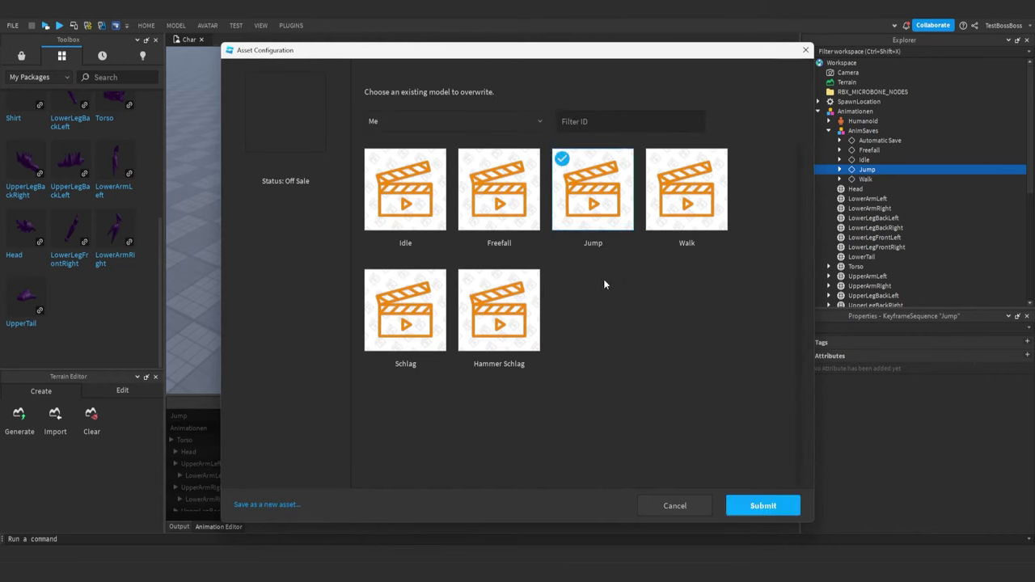
pyautogui.click(770, 508)
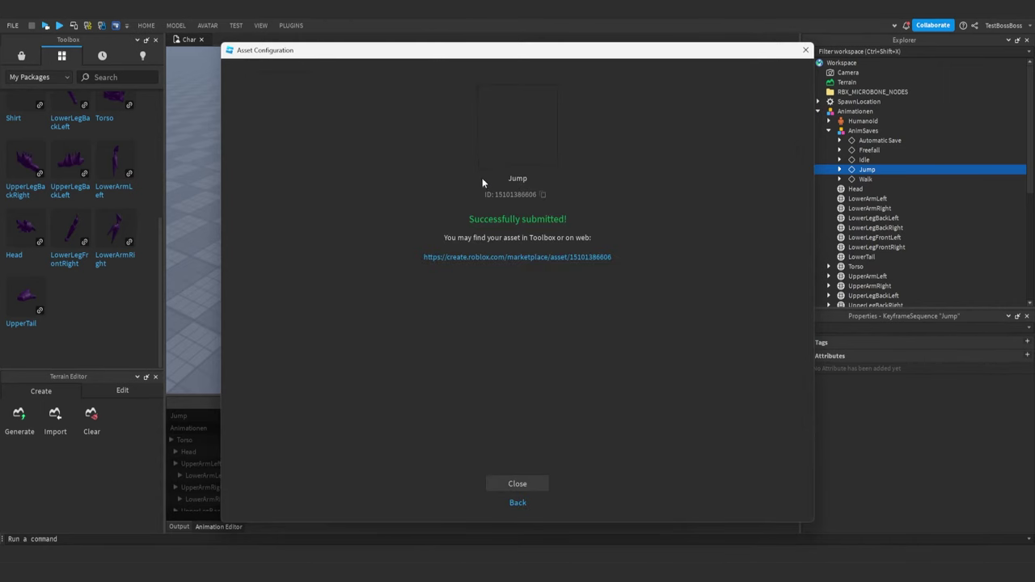
pyautogui.click(543, 195)
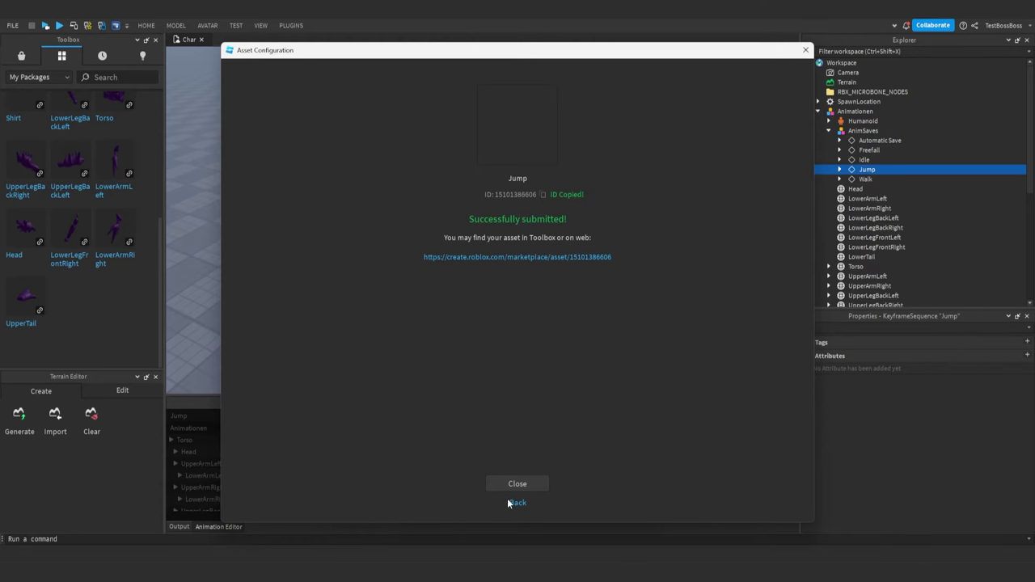